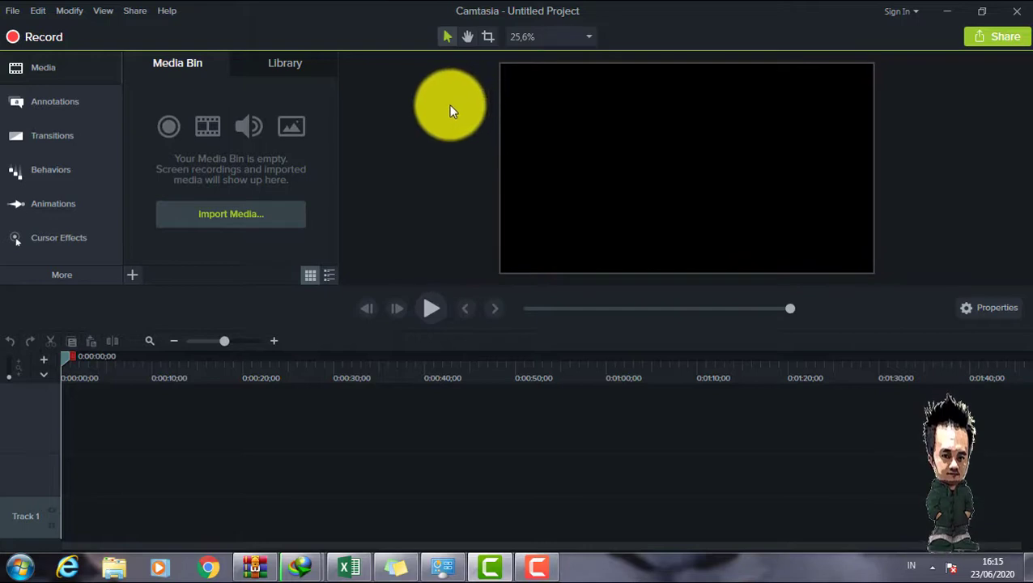
{"action": "left_click", "coordinate": [12, 13]}
{"action": "left_click", "coordinate": [12, 13]}
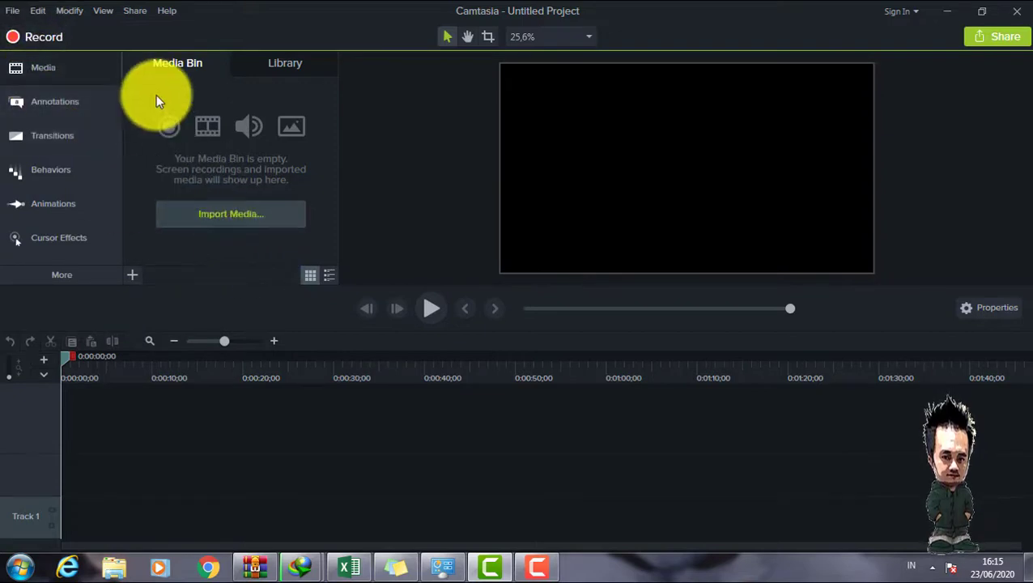
{"action": "left_click", "coordinate": [13, 11]}
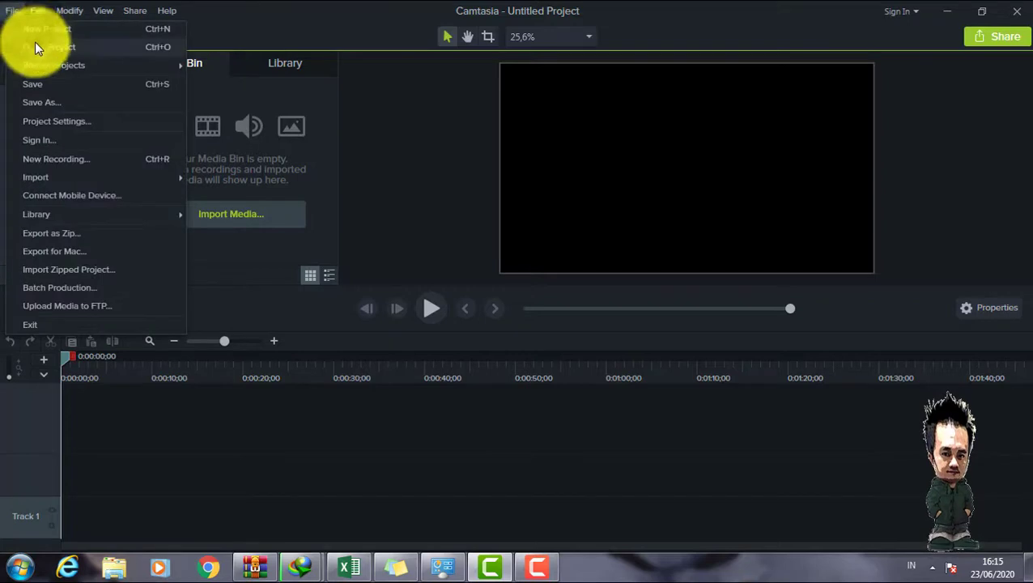
{"action": "mouse_move", "coordinate": [43, 70]}
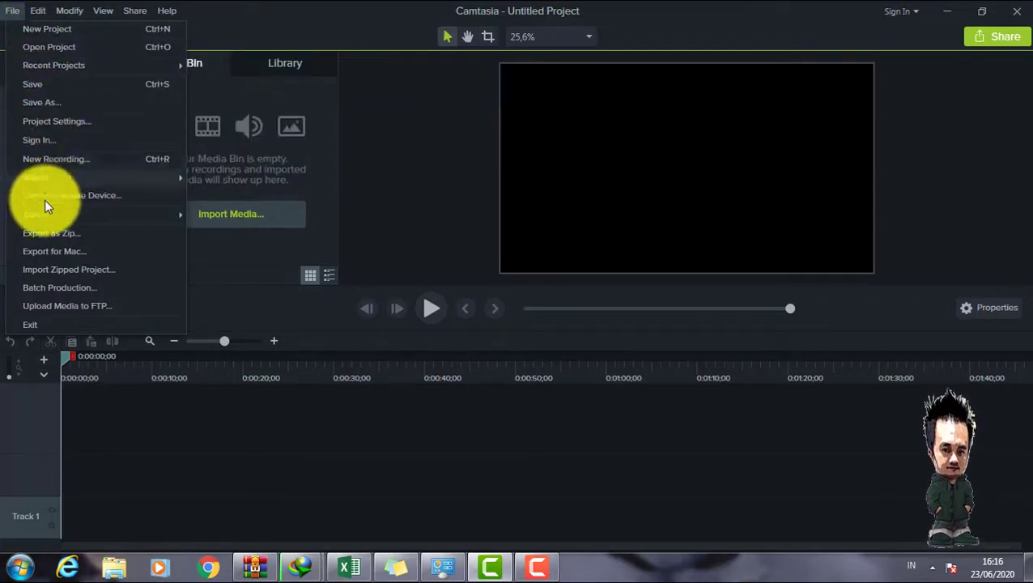
{"action": "mouse_move", "coordinate": [45, 7]}
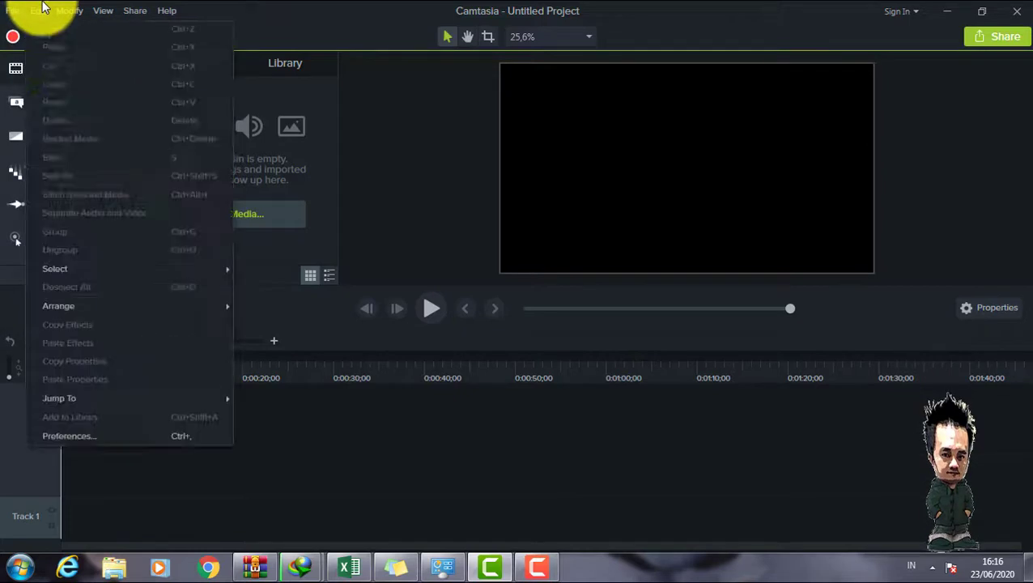
{"action": "left_click", "coordinate": [287, 8]}
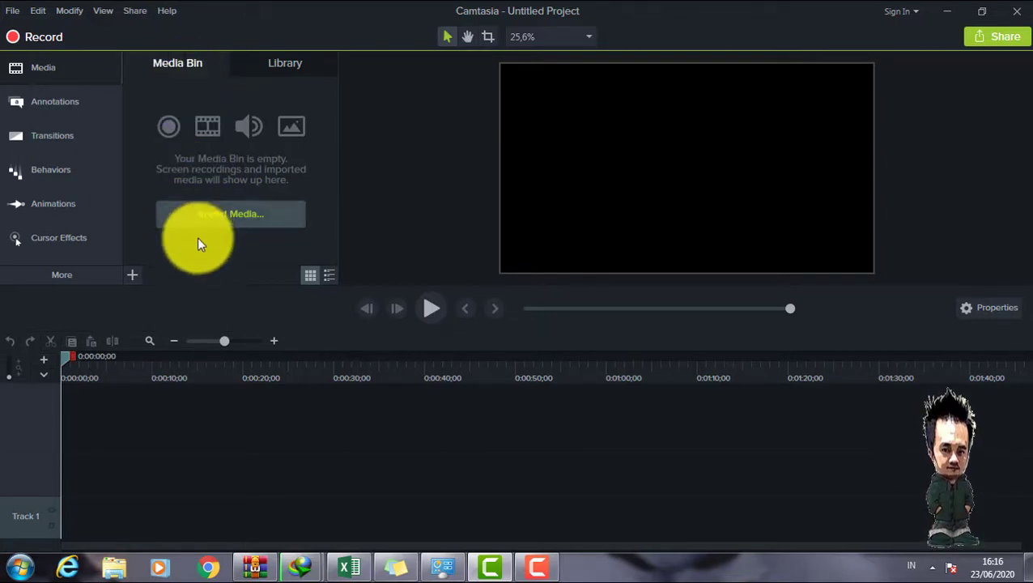
Import the screen recording Rec 06-23-20 5 from the Camtasia Studio folder into the project media
{"action": "left_click", "coordinate": [134, 275]}
{"action": "left_click", "coordinate": [138, 209]}
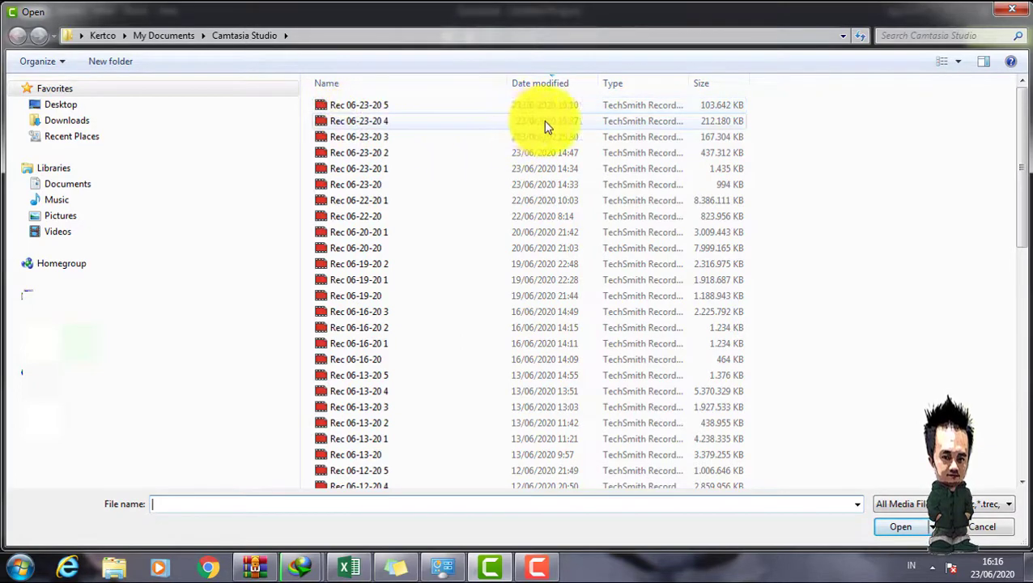
{"action": "left_click", "coordinate": [444, 112]}
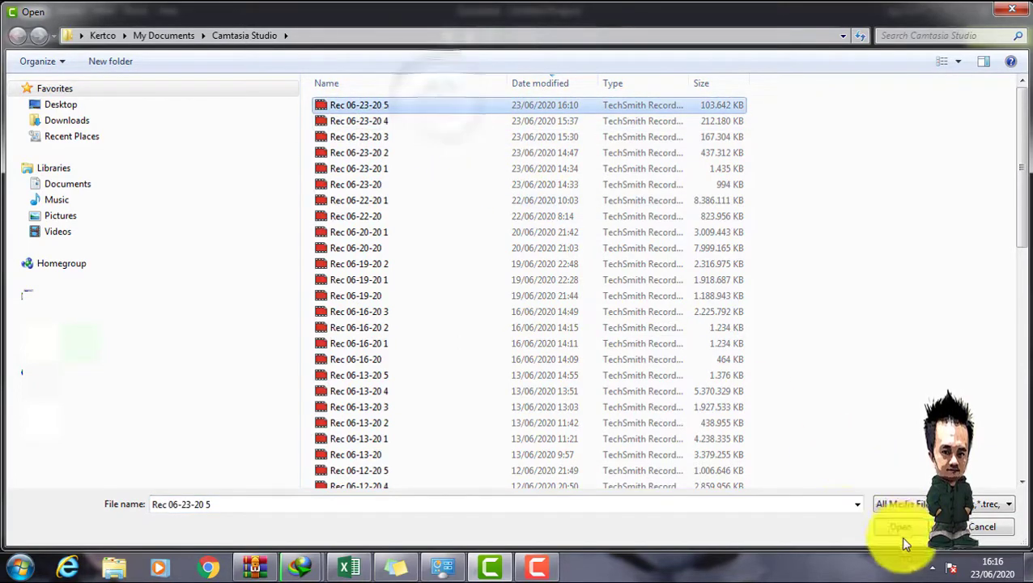
{"action": "left_click", "coordinate": [901, 528]}
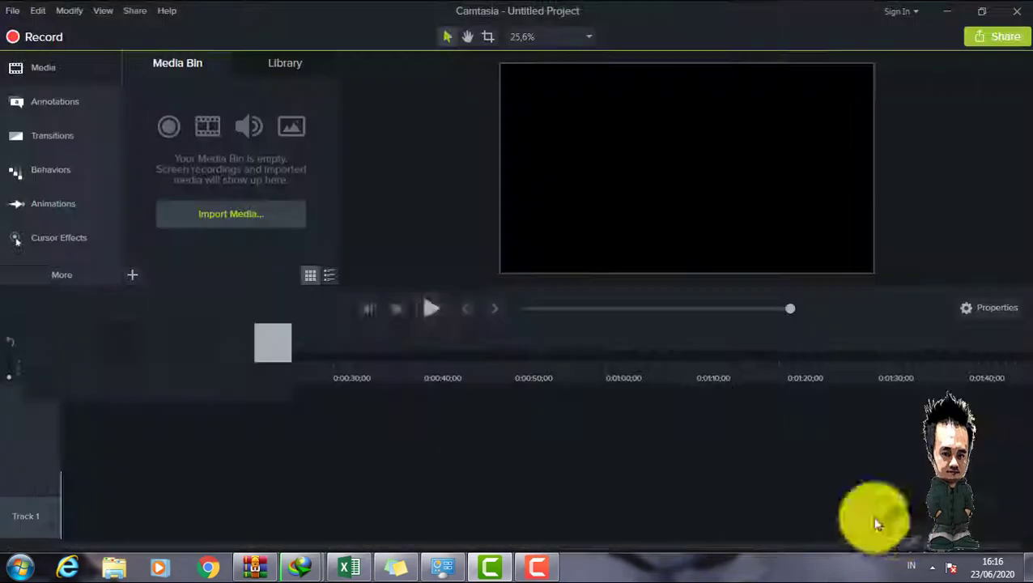
{"action": "left_click", "coordinate": [131, 275]}
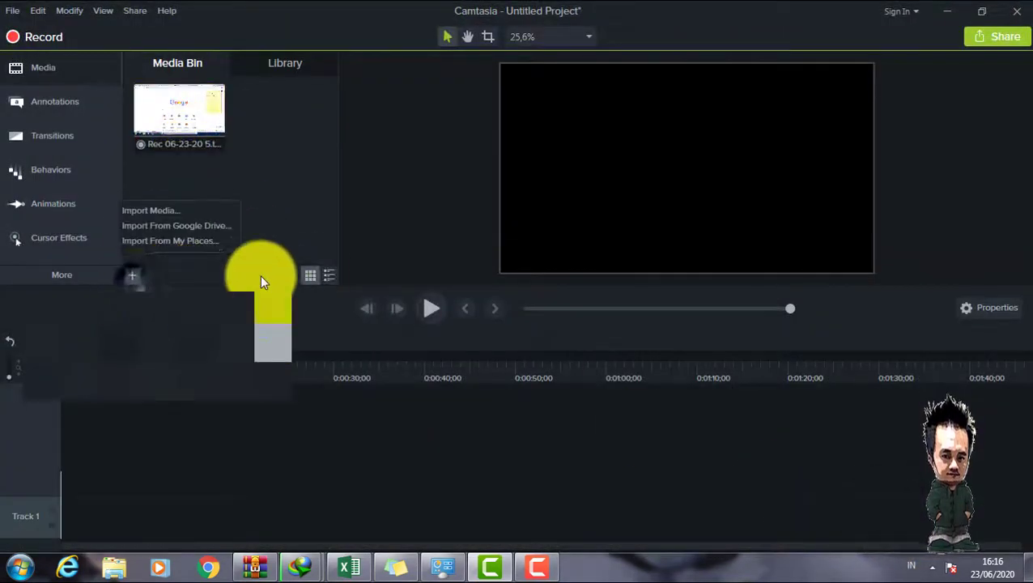
{"action": "left_click", "coordinate": [196, 215]}
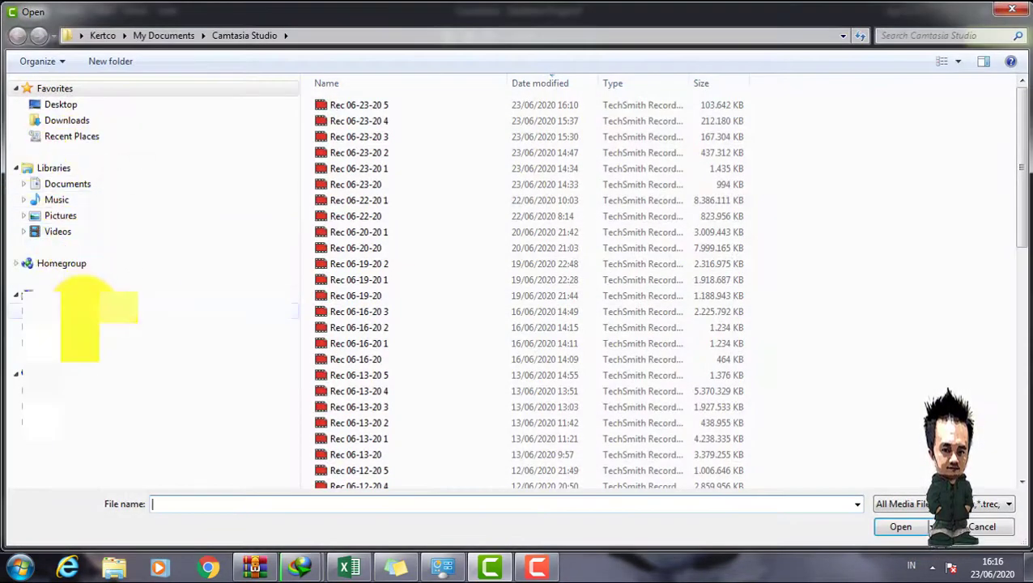
{"action": "left_click", "coordinate": [80, 311]}
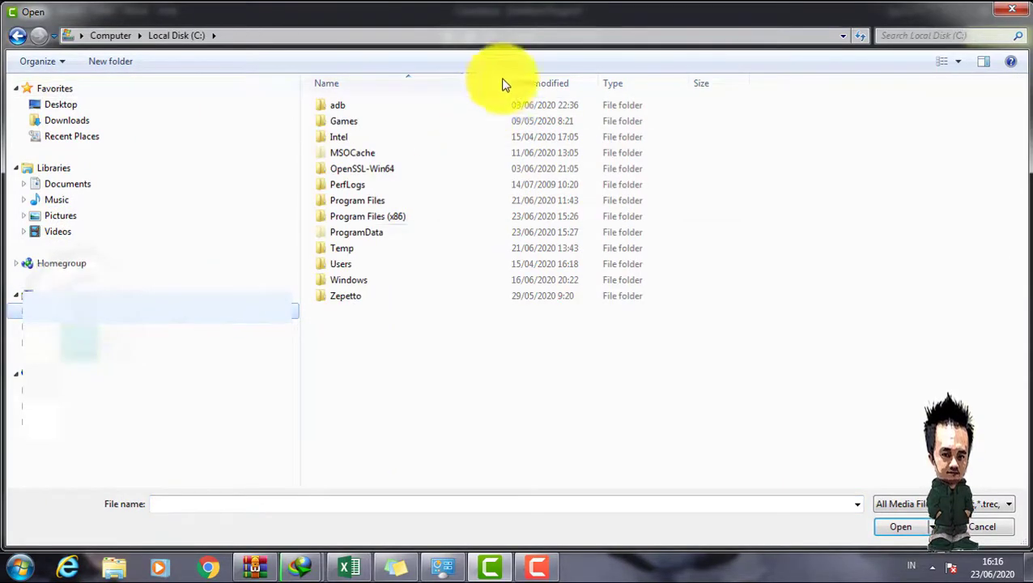
{"action": "left_click", "coordinate": [983, 526]}
Add the Rec 06-23-20 5 recording to the timeline at the playhead
{"action": "left_click", "coordinate": [188, 117]}
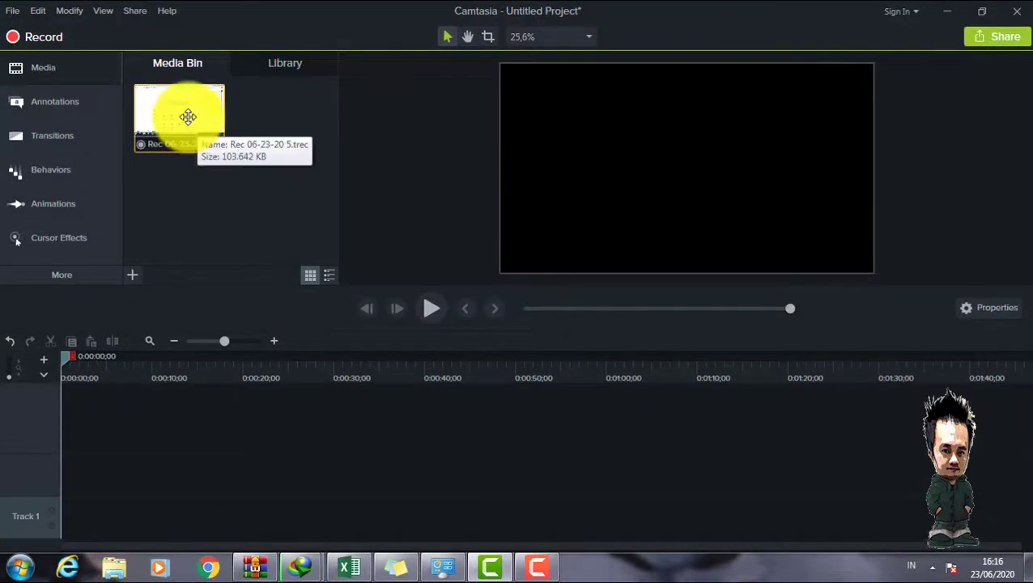
{"action": "mouse_move", "coordinate": [186, 111]}
{"action": "left_mouse_down"}
{"action": "mouse_move", "coordinate": [108, 537]}
{"action": "mouse_move", "coordinate": [51, 530]}
{"action": "mouse_move", "coordinate": [180, 133]}
{"action": "mouse_move", "coordinate": [185, 188]}
{"action": "mouse_move", "coordinate": [173, 117]}
{"action": "left_mouse_up"}
{"action": "right_click", "coordinate": [172, 121]}
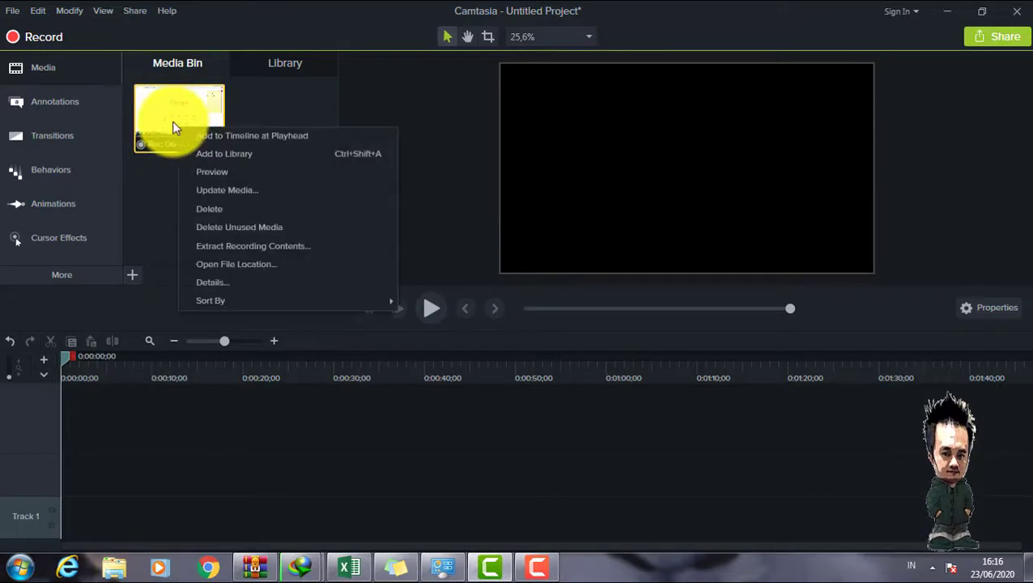
{"action": "left_click", "coordinate": [154, 187]}
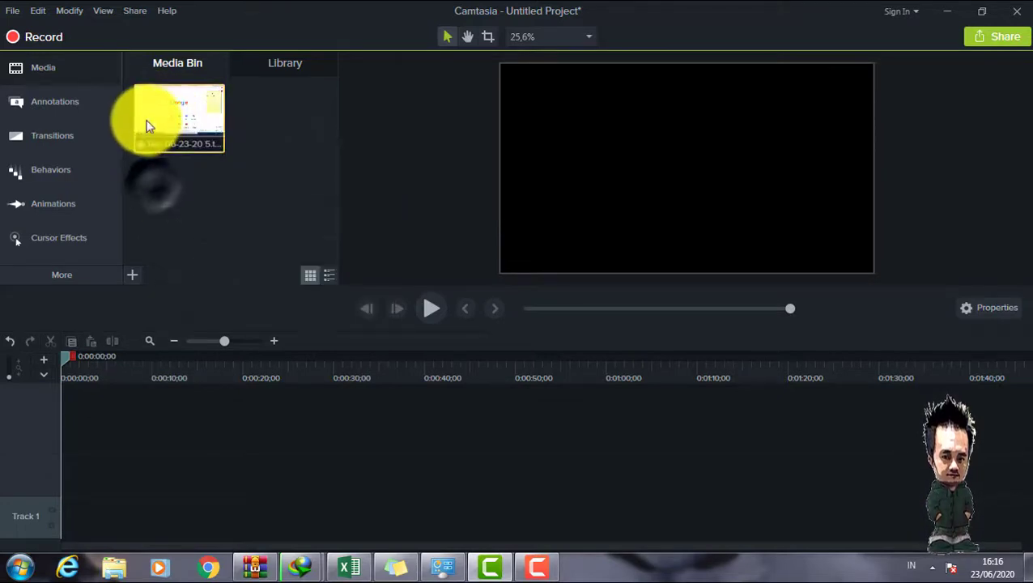
{"action": "right_click", "coordinate": [151, 127]}
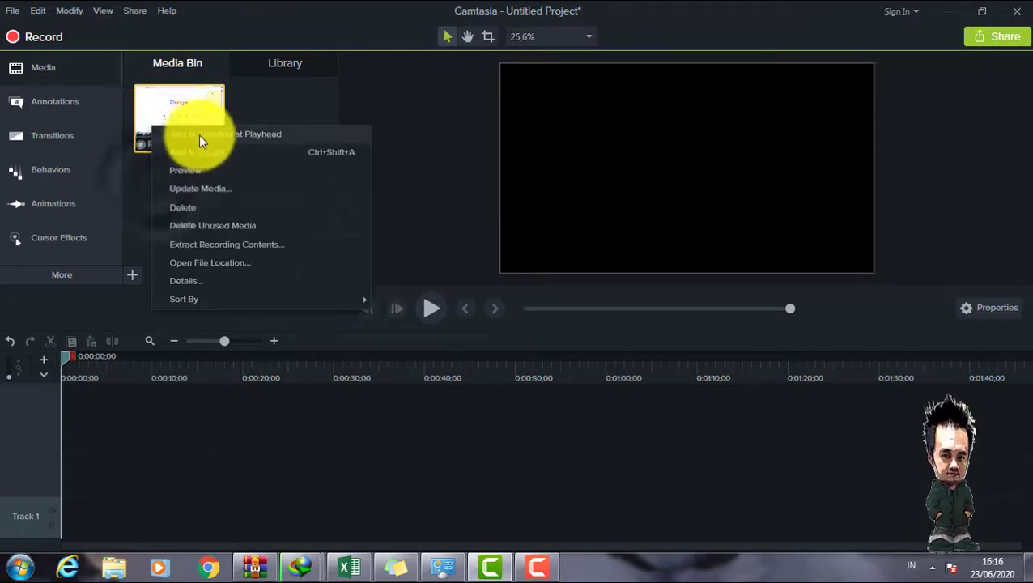
{"action": "left_click", "coordinate": [250, 134]}
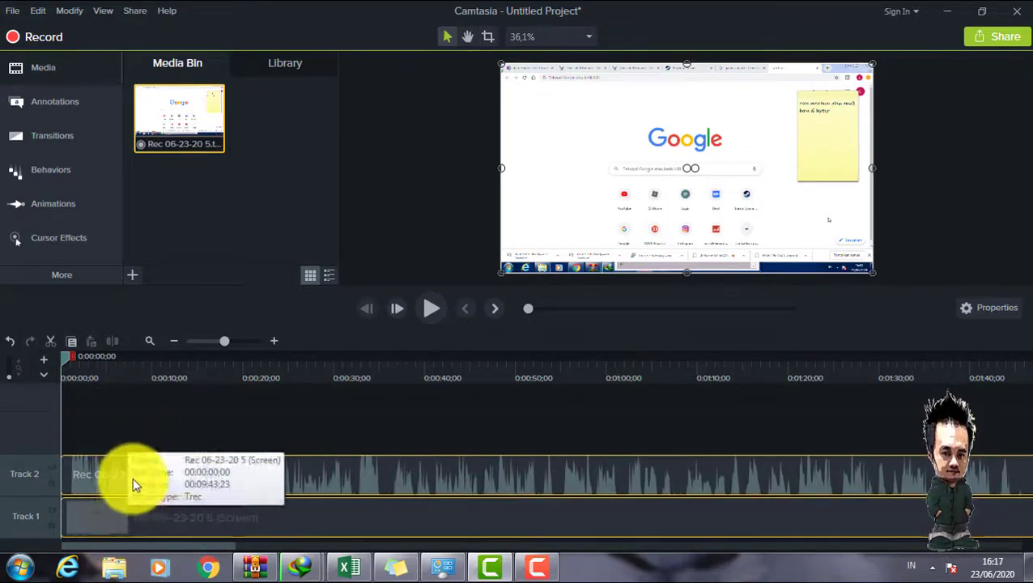
{"action": "right_click", "coordinate": [90, 475]}
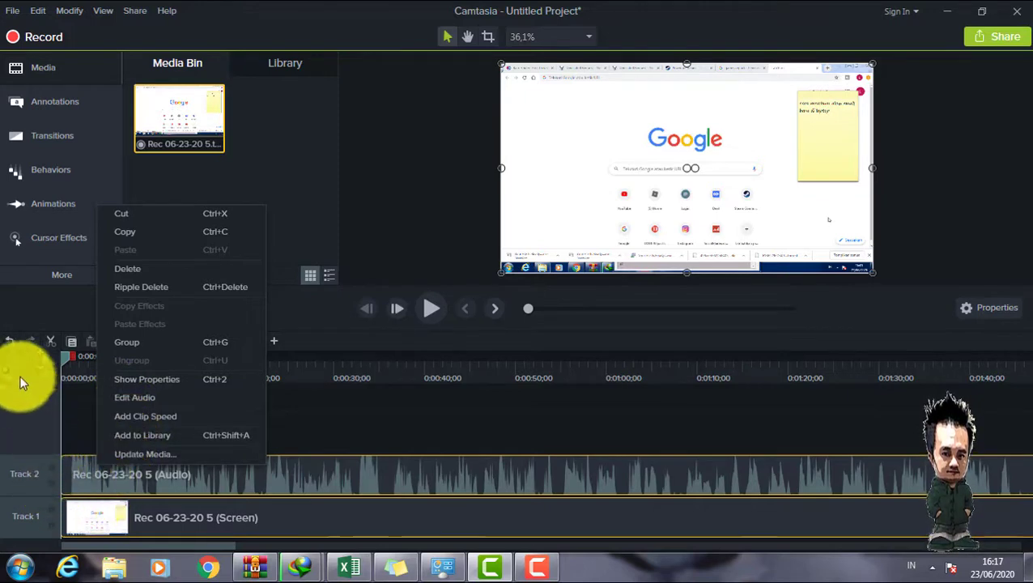
{"action": "left_click", "coordinate": [406, 416]}
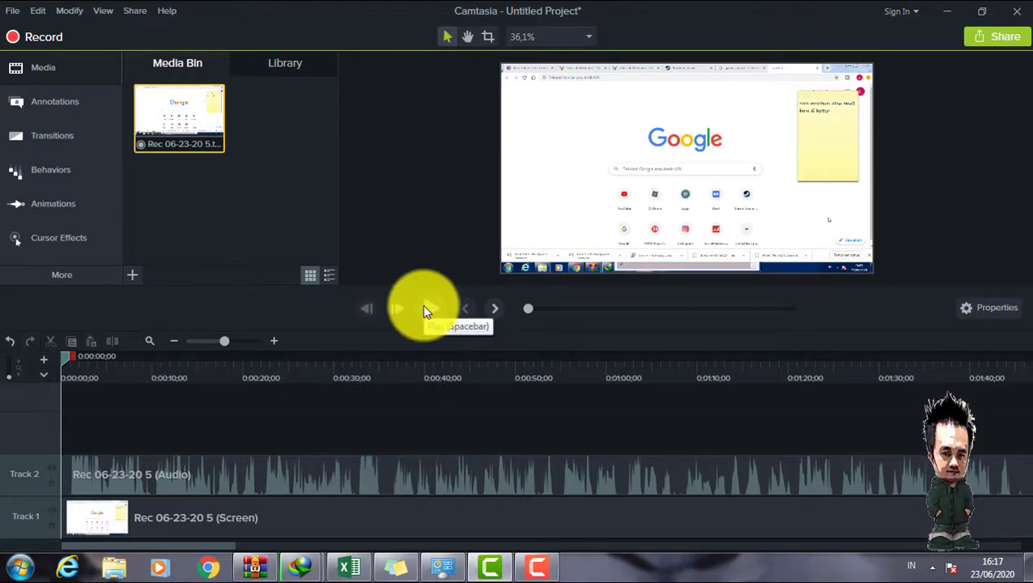
Import the intro logo video from Content Youtube > perlengkapan > Papapipi on Local Disk (E:)
{"action": "left_click", "coordinate": [131, 275]}
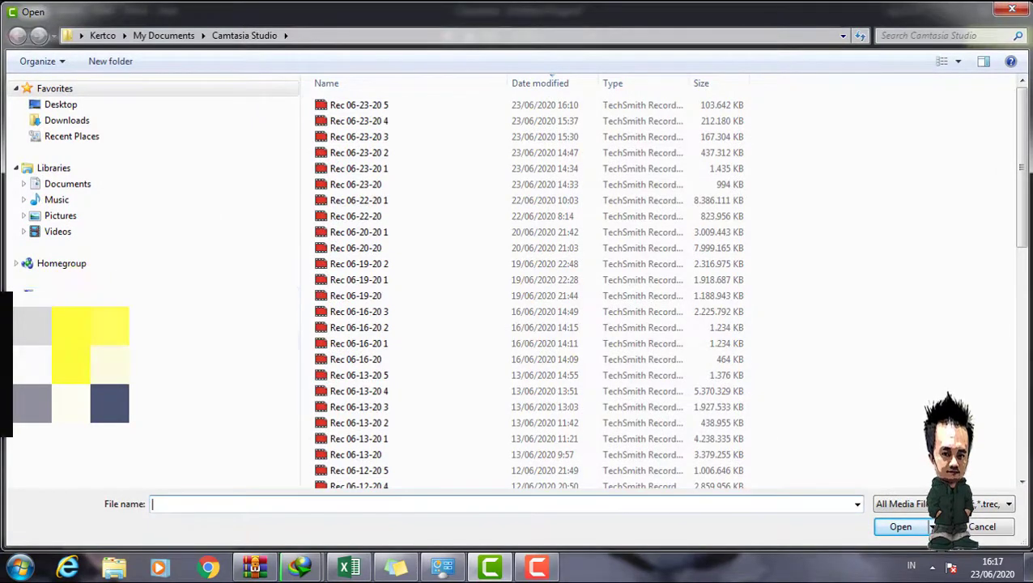
{"action": "left_click", "coordinate": [70, 299]}
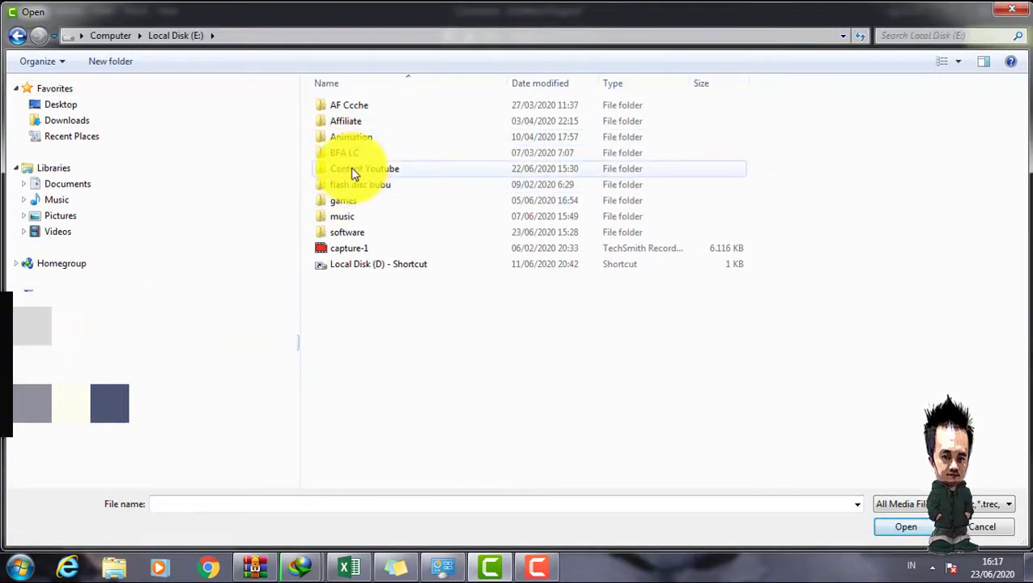
{"action": "double_click", "coordinate": [345, 172]}
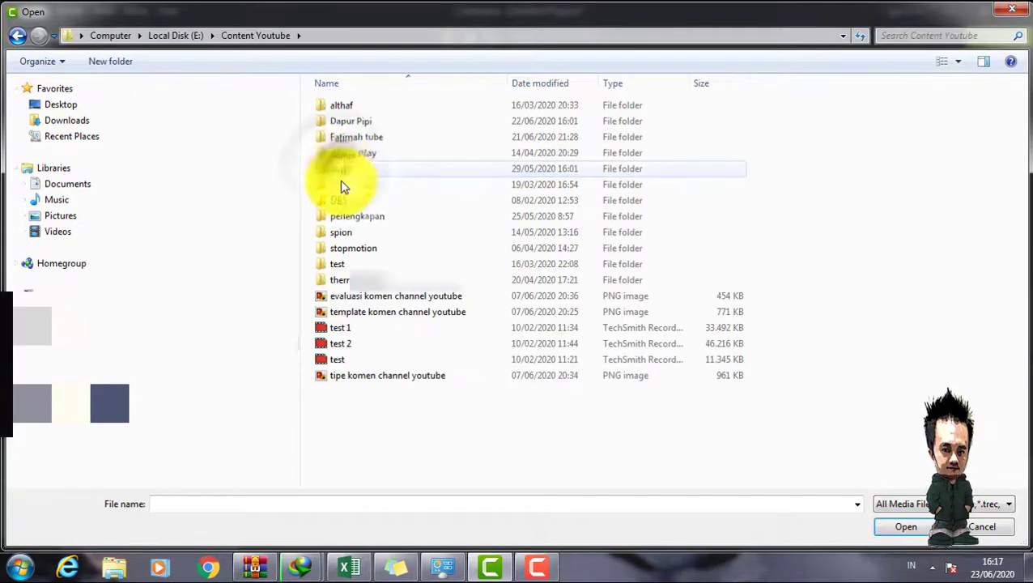
{"action": "double_click", "coordinate": [346, 217]}
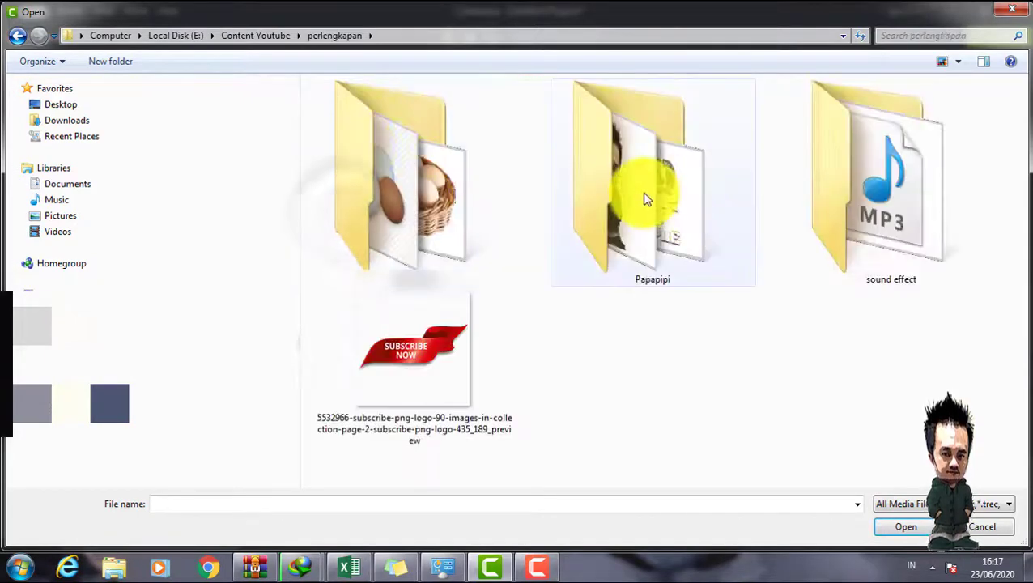
{"action": "double_click", "coordinate": [641, 196]}
{"action": "left_click", "coordinate": [363, 131]}
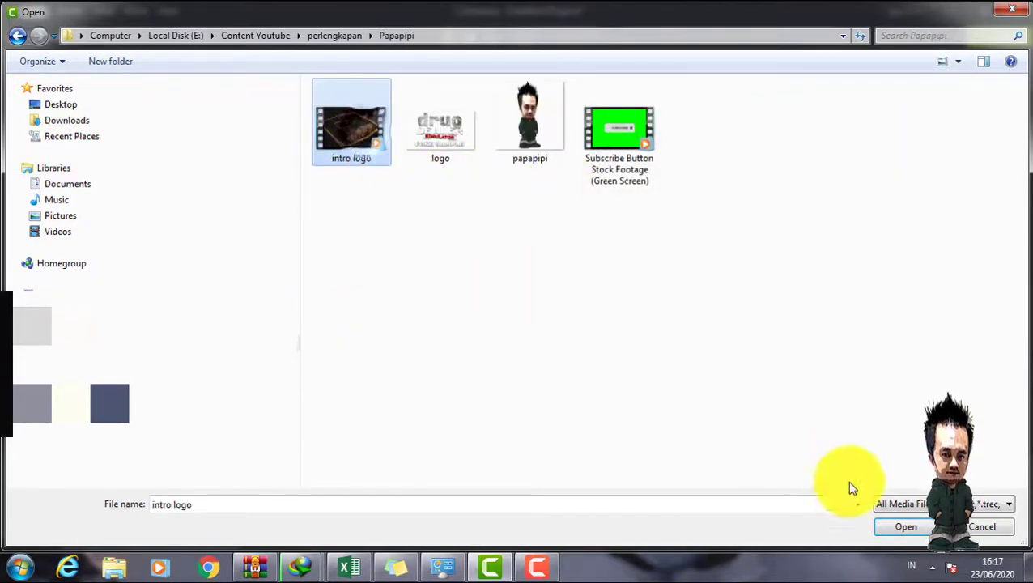
{"action": "left_click", "coordinate": [899, 528]}
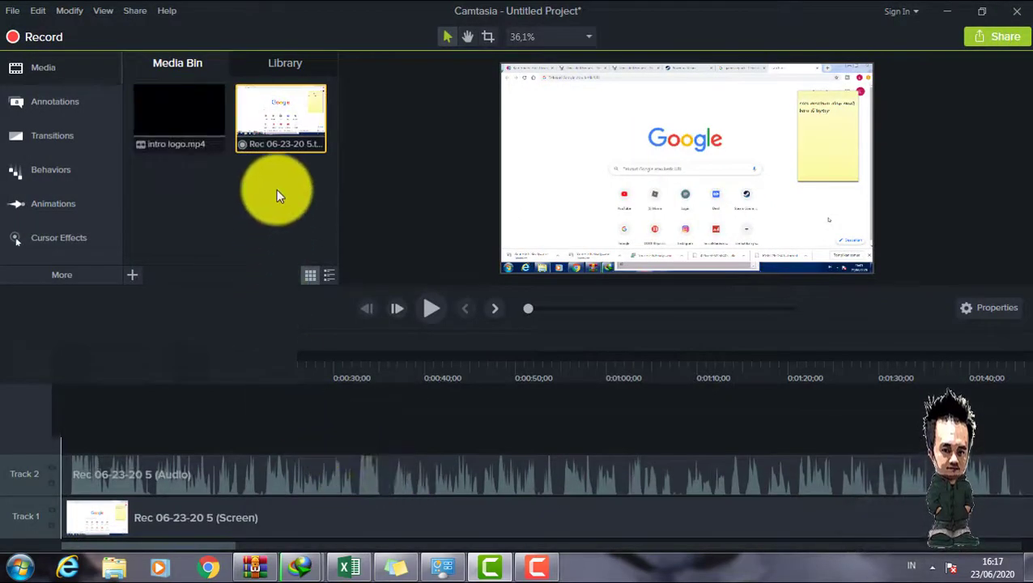
Add the intro logo video to the timeline at the playhead
{"action": "mouse_move", "coordinate": [168, 118]}
{"action": "left_mouse_down"}
{"action": "mouse_move", "coordinate": [105, 369]}
{"action": "mouse_move", "coordinate": [172, 116]}
{"action": "left_mouse_up"}
{"action": "right_click", "coordinate": [174, 120]}
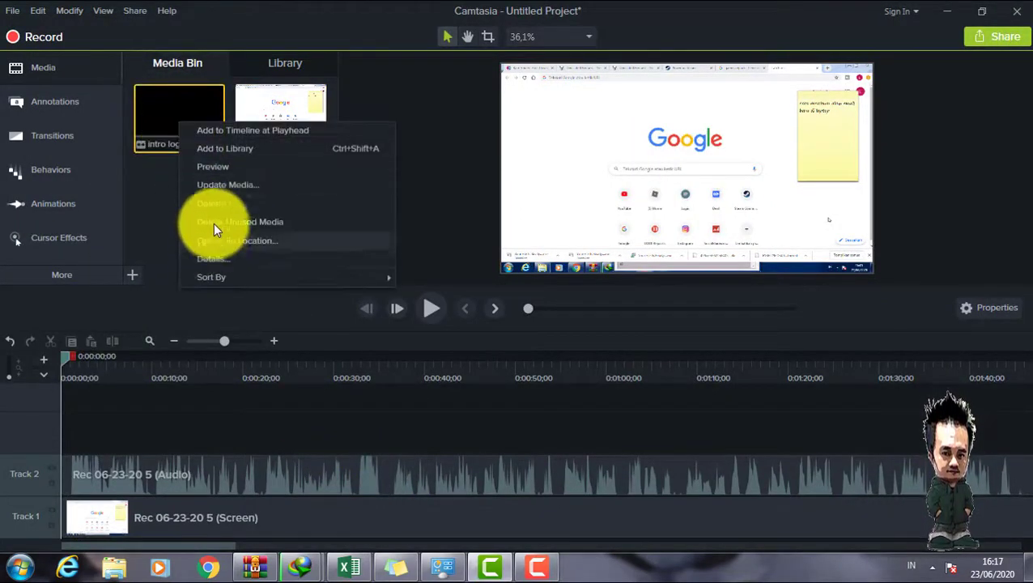
{"action": "left_click", "coordinate": [217, 131]}
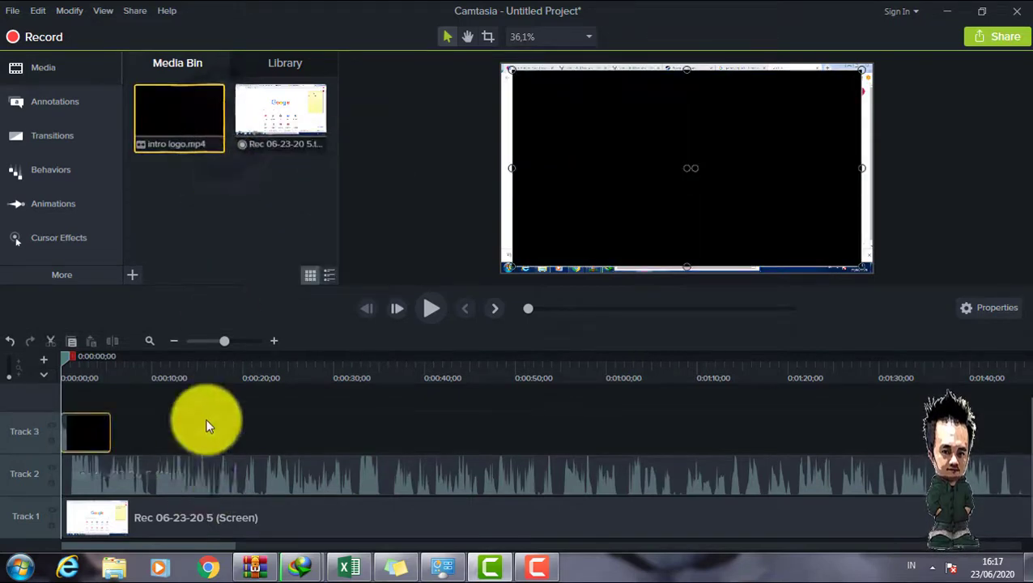
Shift the recording's audio and screen clips to about 9 seconds and move the intro logo clip to the start of Track 1
{"action": "left_click", "coordinate": [209, 517]}
{"action": "left_click_drag", "start_coordinate": [231, 480], "coordinate": [297, 478]}
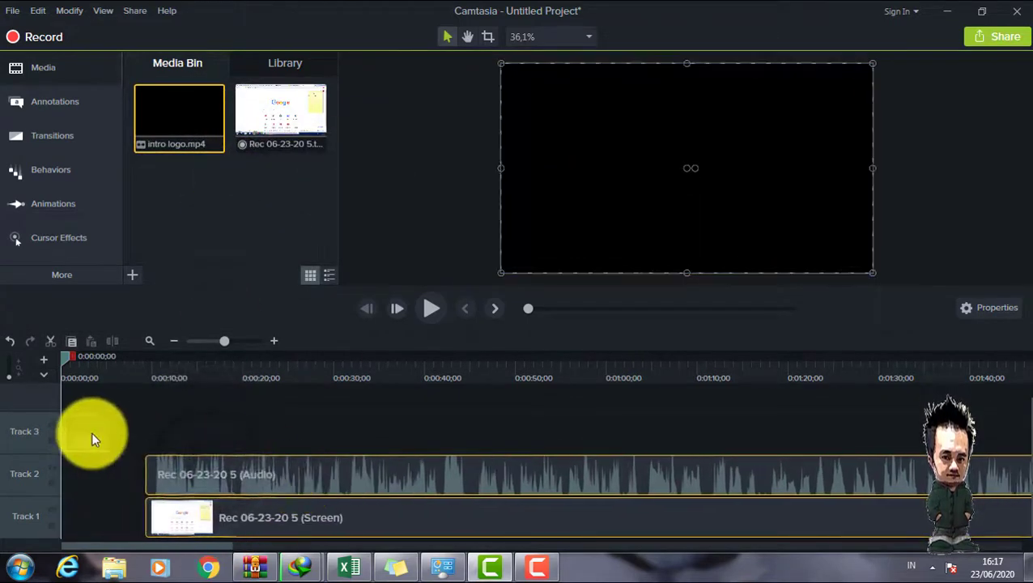
{"action": "left_click", "coordinate": [91, 434]}
{"action": "mouse_move", "coordinate": [90, 525]}
{"action": "left_mouse_down"}
{"action": "mouse_move", "coordinate": [81, 553]}
{"action": "mouse_move", "coordinate": [92, 514]}
{"action": "left_mouse_up"}
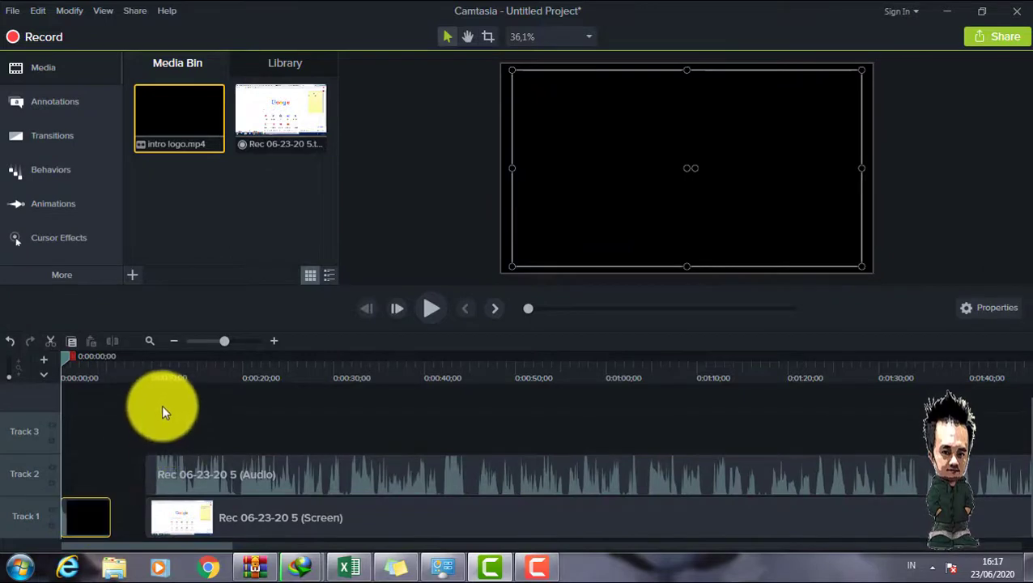
{"action": "left_click_drag", "start_coordinate": [161, 406], "coordinate": [340, 469]}
{"action": "right_click", "coordinate": [340, 467]}
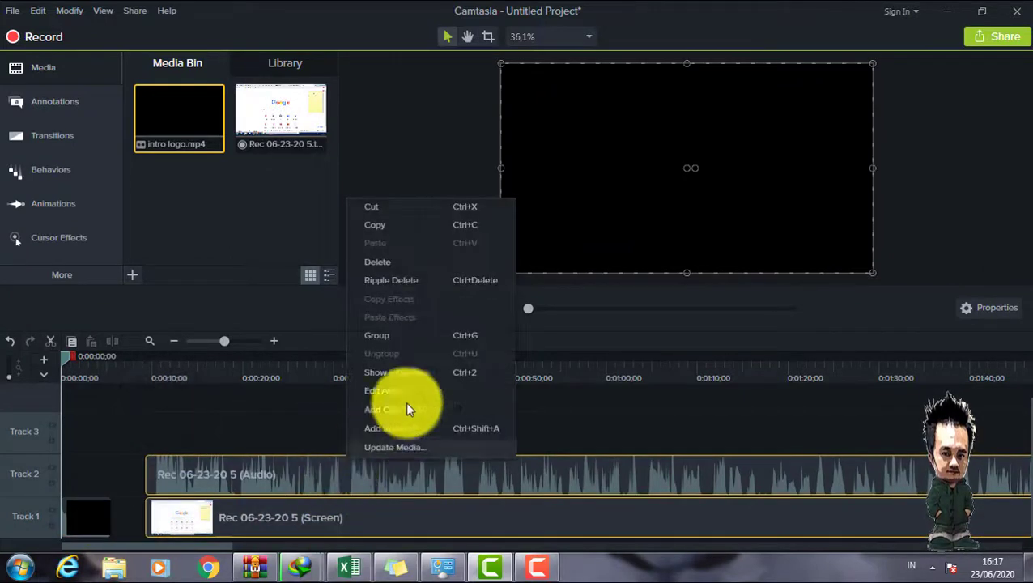
{"action": "left_click", "coordinate": [242, 409]}
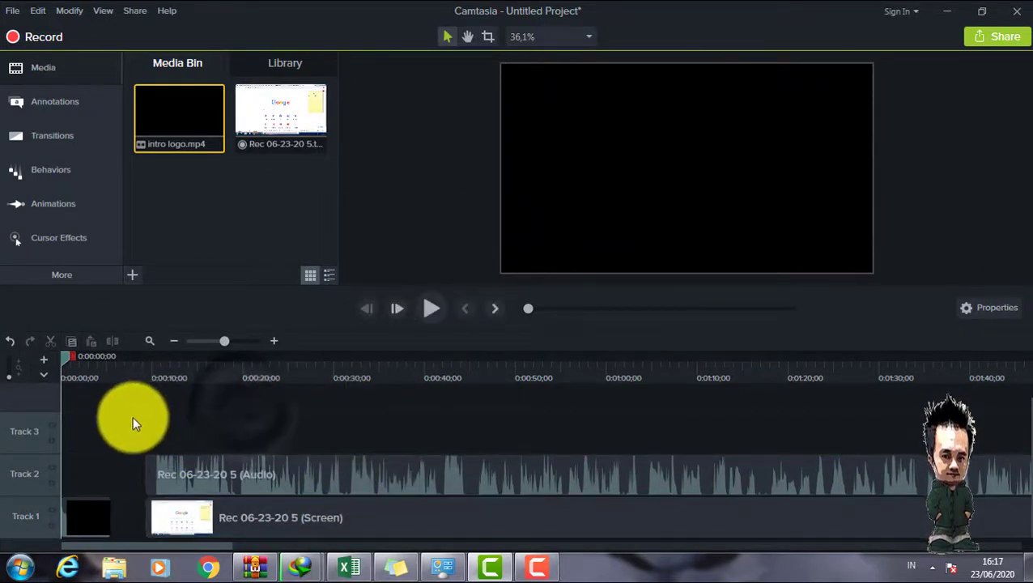
Group the recording's audio and screen clips and place the group directly after the intro logo on Track 1
{"action": "left_click_drag", "start_coordinate": [132, 415], "coordinate": [324, 566]}
{"action": "right_click", "coordinate": [259, 480]}
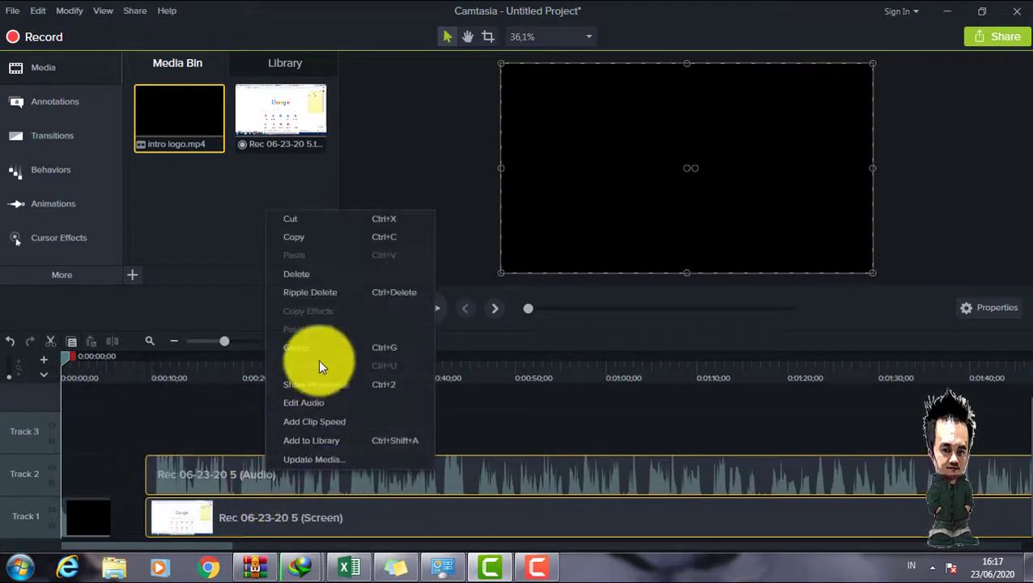
{"action": "left_click", "coordinate": [316, 356]}
{"action": "left_click_drag", "start_coordinate": [340, 523], "coordinate": [139, 490]}
Move the playhead to 0:00:00;06 and enlarge the intro logo video so it fills the whole canvas
{"action": "left_click", "coordinate": [274, 341]}
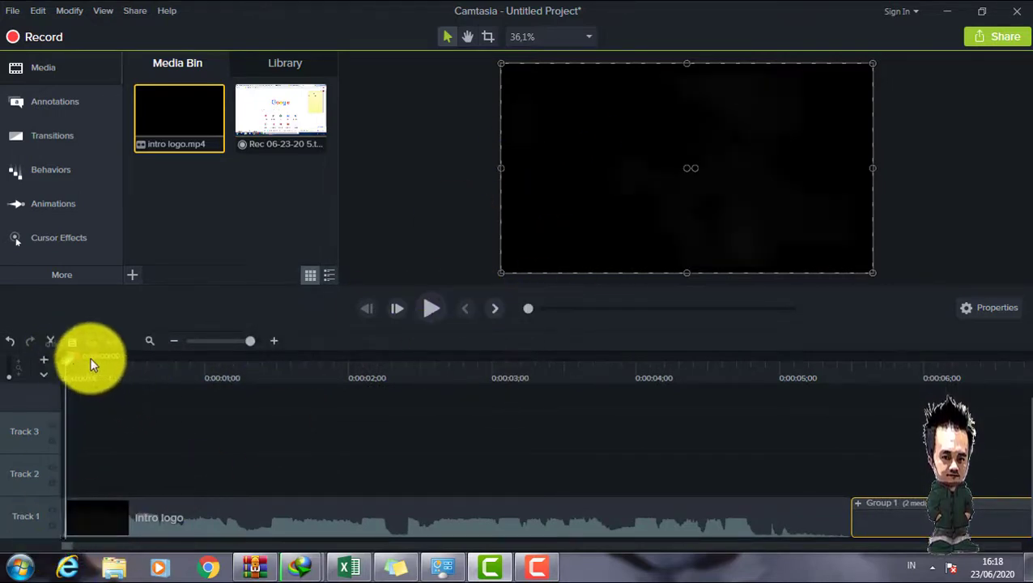
{"action": "left_click_drag", "start_coordinate": [92, 362], "coordinate": [92, 360]}
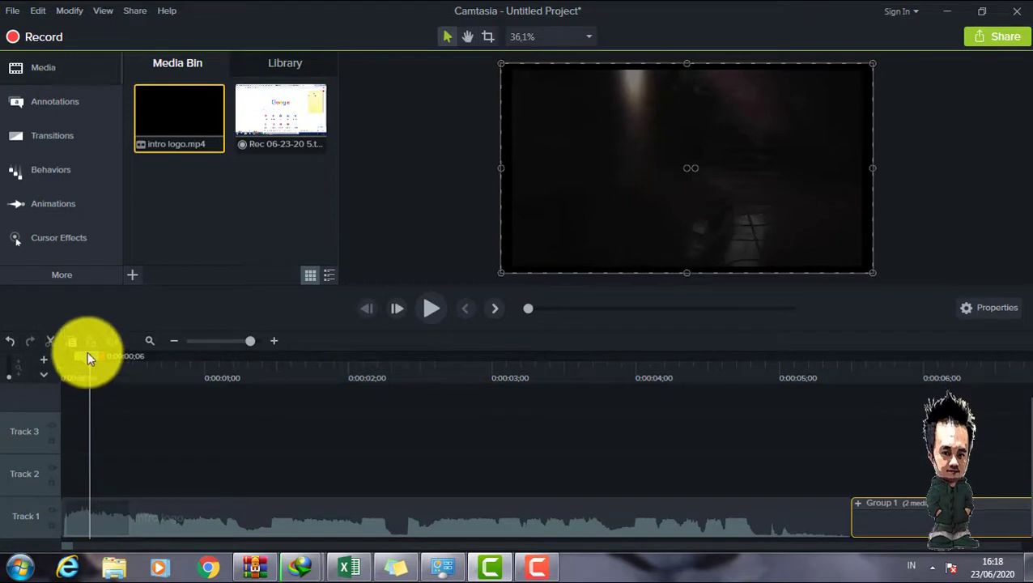
{"action": "left_click", "coordinate": [603, 183]}
{"action": "left_click_drag", "start_coordinate": [502, 64], "coordinate": [500, 64]}
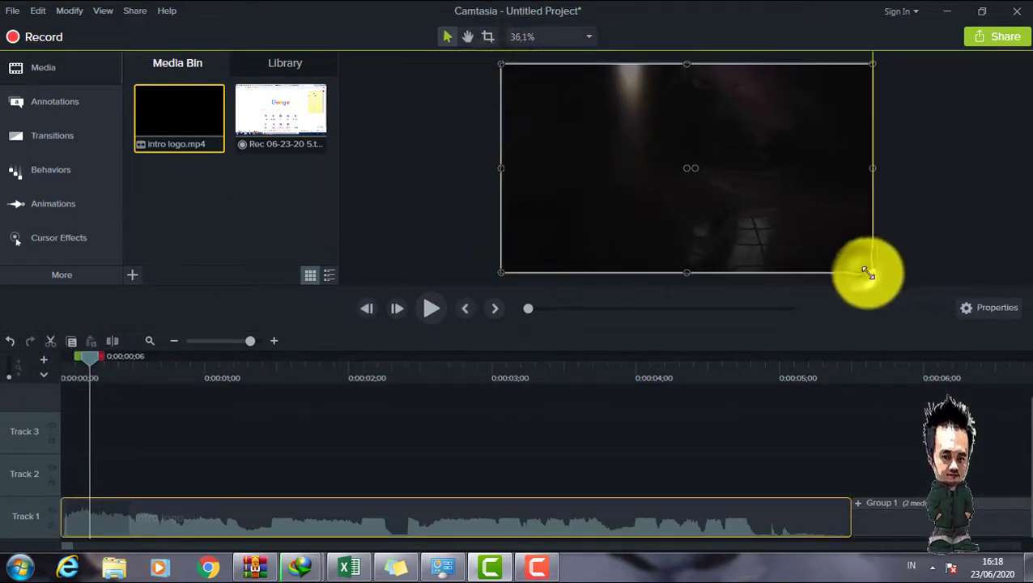
{"action": "left_click_drag", "start_coordinate": [863, 269], "coordinate": [817, 276]}
{"action": "left_click_drag", "start_coordinate": [823, 271], "coordinate": [847, 260]}
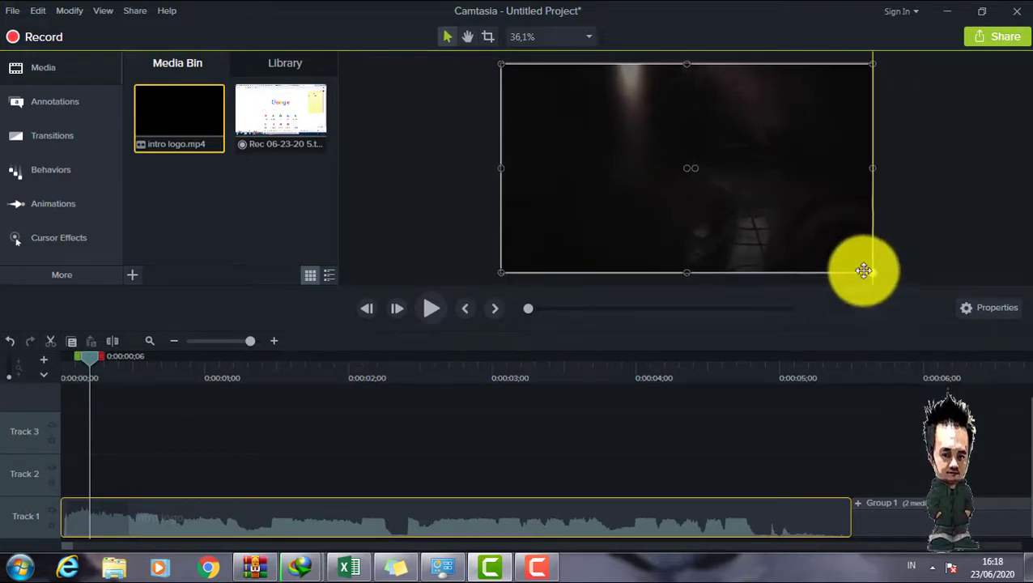
Play the timeline from the start and examine the cut between the intro logo clip and Group 1 on Track 1
{"action": "left_click_drag", "start_coordinate": [95, 357], "coordinate": [5, 357]}
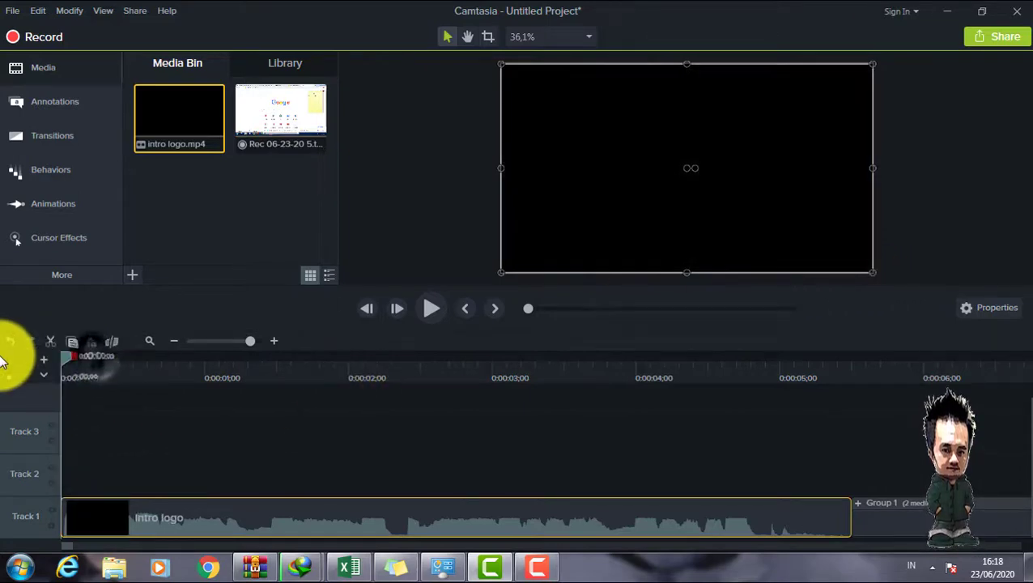
{"action": "left_click", "coordinate": [431, 309]}
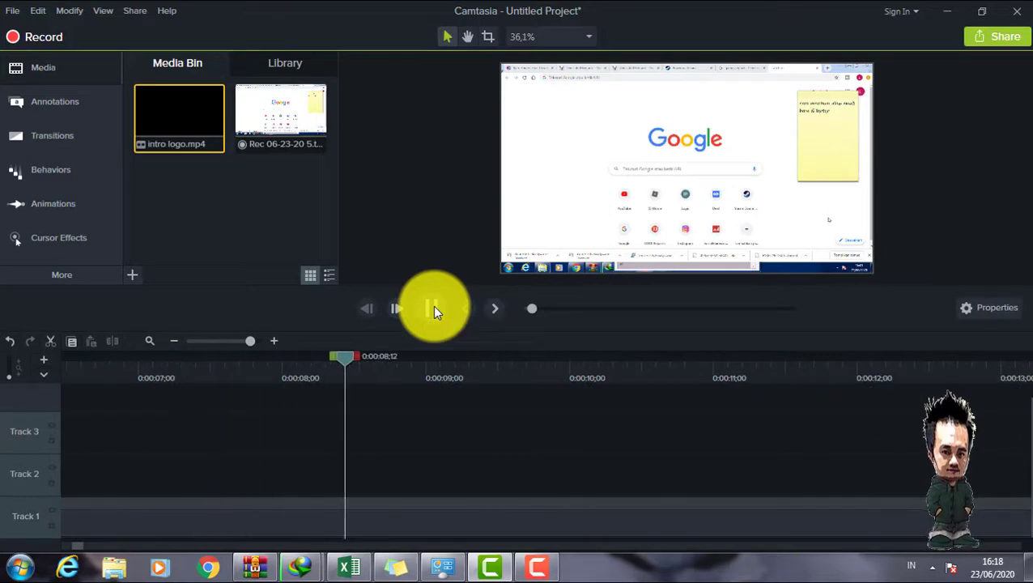
{"action": "left_click_drag", "start_coordinate": [609, 380], "coordinate": [161, 345]}
{"action": "left_click", "coordinate": [174, 343]}
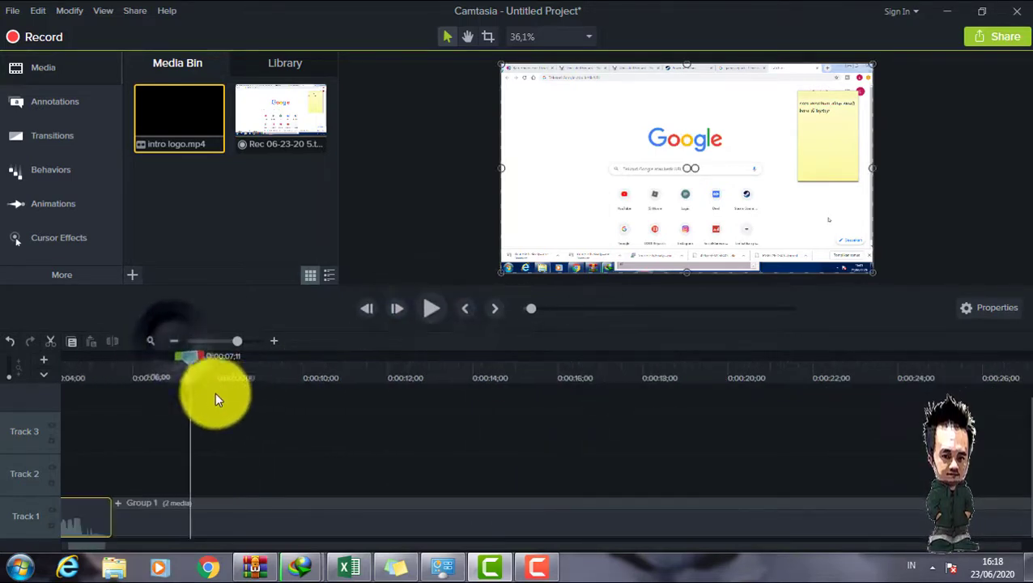
{"action": "left_click", "coordinate": [90, 379]}
{"action": "left_click_drag", "start_coordinate": [89, 378], "coordinate": [167, 365]}
{"action": "left_click", "coordinate": [272, 340]}
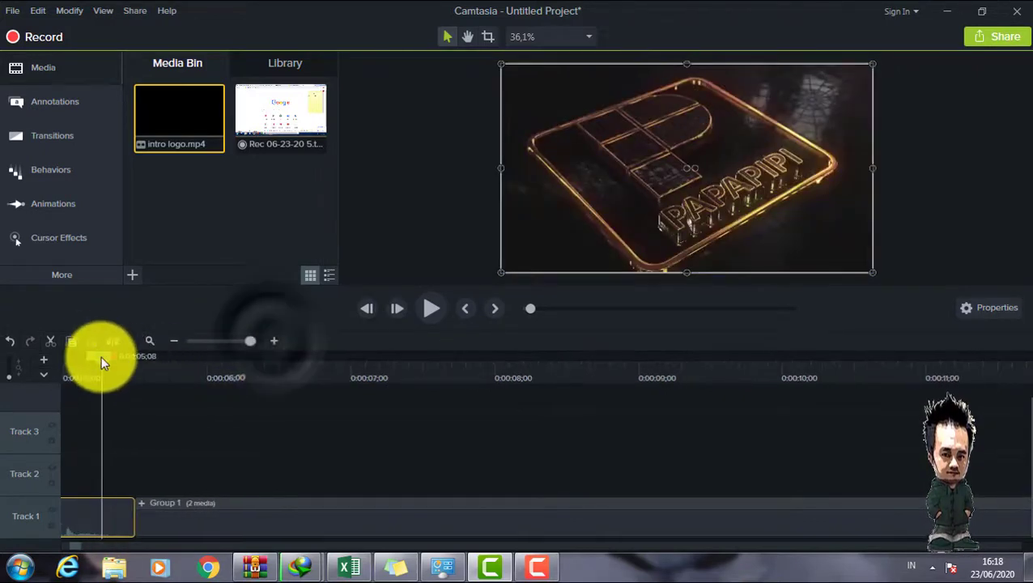
{"action": "left_click_drag", "start_coordinate": [101, 356], "coordinate": [112, 382]}
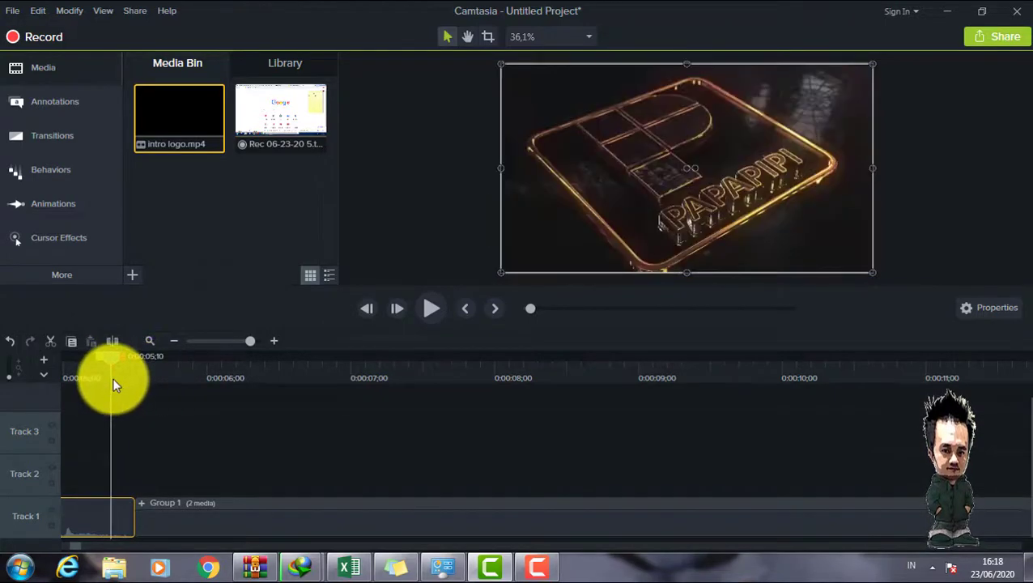
Add the Radial blur transition at the cut between the intro logo clip and Group 1
{"action": "left_click", "coordinate": [53, 140]}
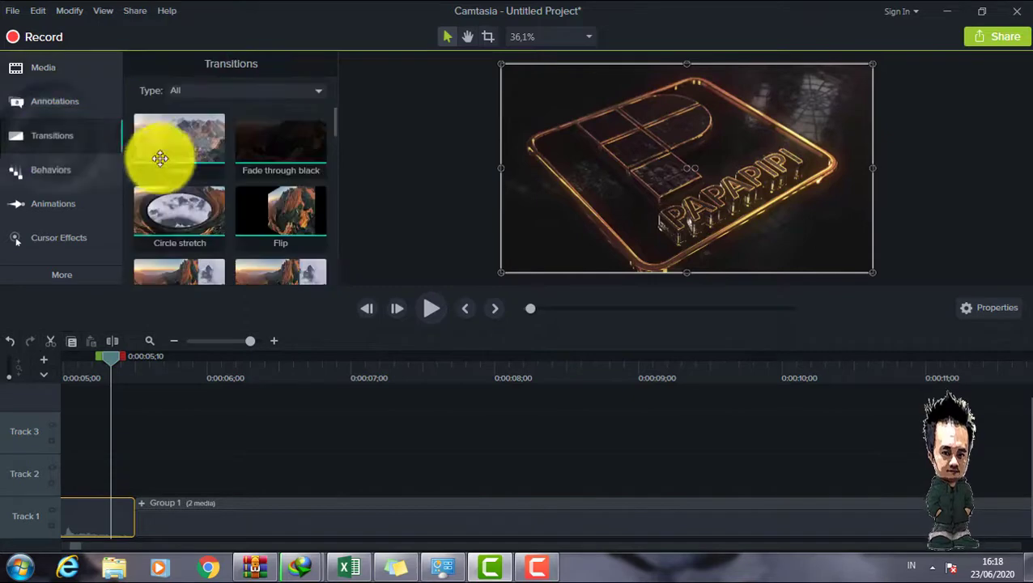
{"action": "mouse_move", "coordinate": [334, 122]}
{"action": "left_mouse_down"}
{"action": "mouse_move", "coordinate": [329, 280]}
{"action": "mouse_move", "coordinate": [332, 106]}
{"action": "left_mouse_up"}
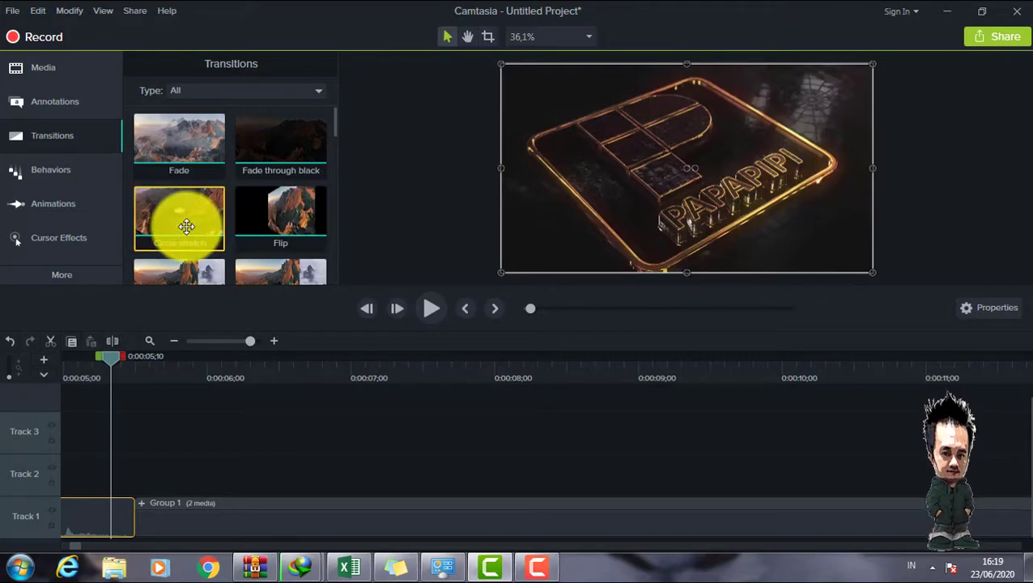
{"action": "scroll", "coordinate": [206, 225], "scroll_direction": "down", "scroll_amount": 3}
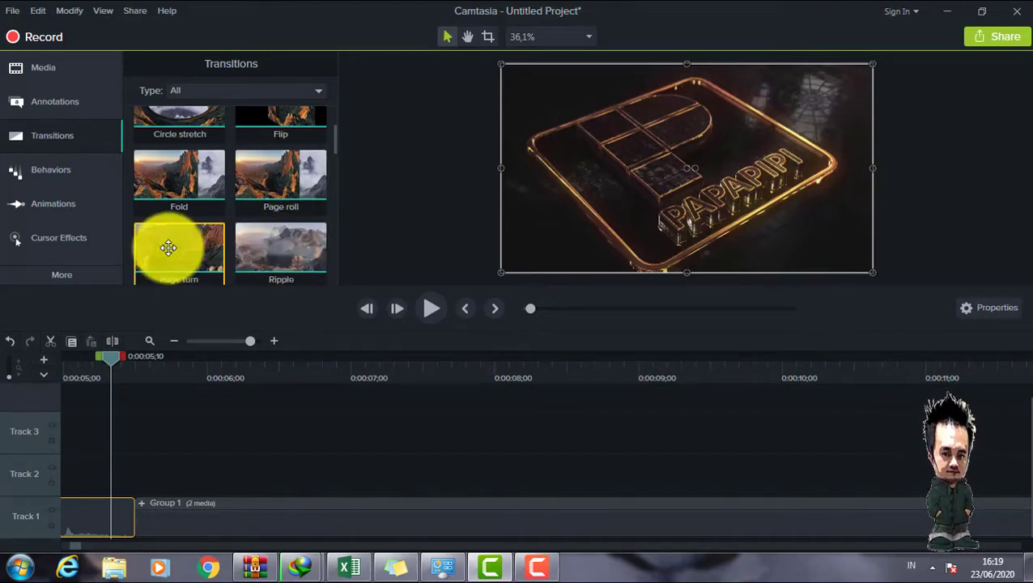
{"action": "scroll", "coordinate": [170, 245], "scroll_direction": "down", "scroll_amount": 2}
{"action": "scroll", "coordinate": [299, 232], "scroll_direction": "down", "scroll_amount": 2}
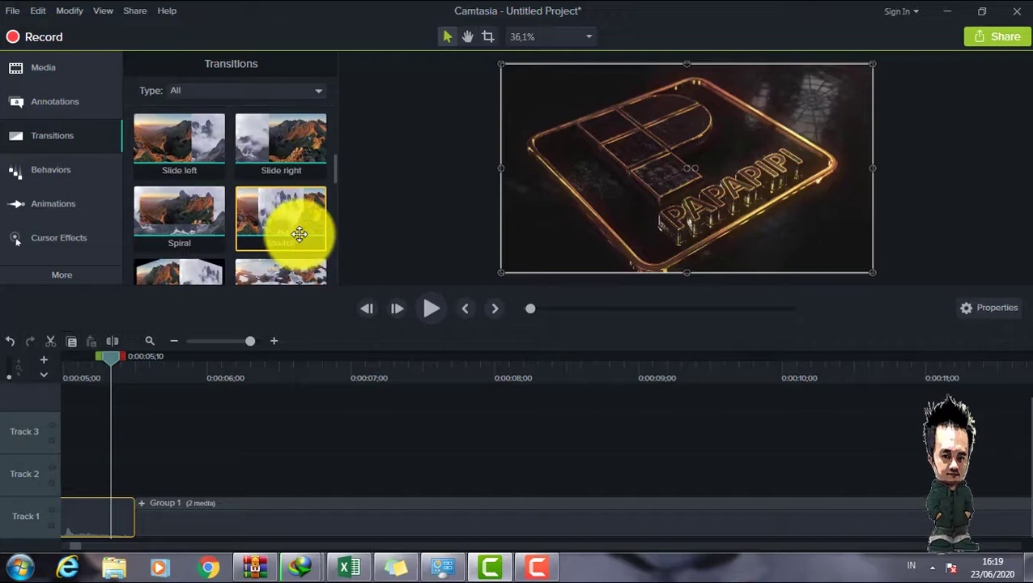
{"action": "scroll", "coordinate": [300, 232], "scroll_direction": "down", "scroll_amount": 2}
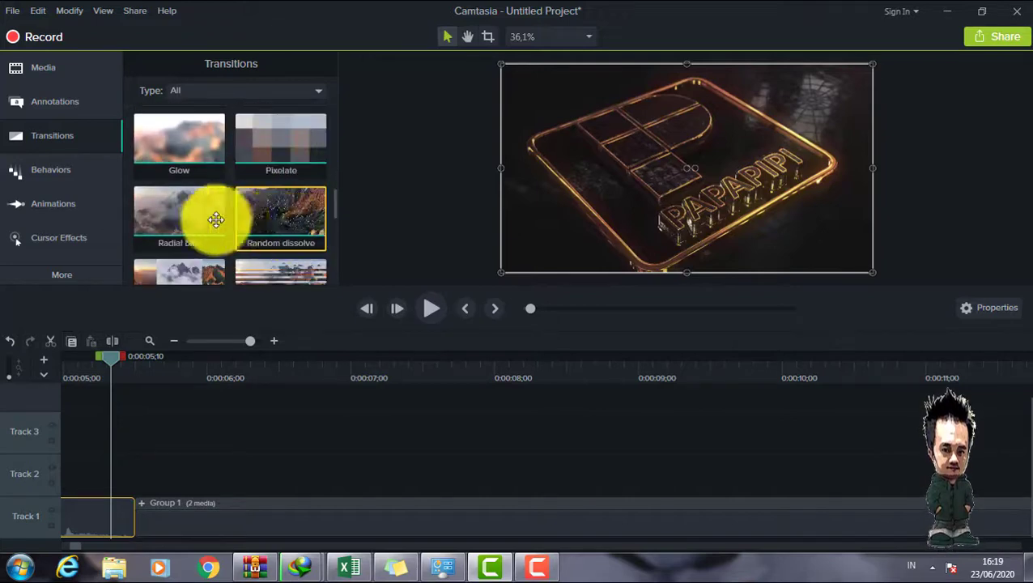
{"action": "left_click_drag", "start_coordinate": [180, 213], "coordinate": [133, 510]}
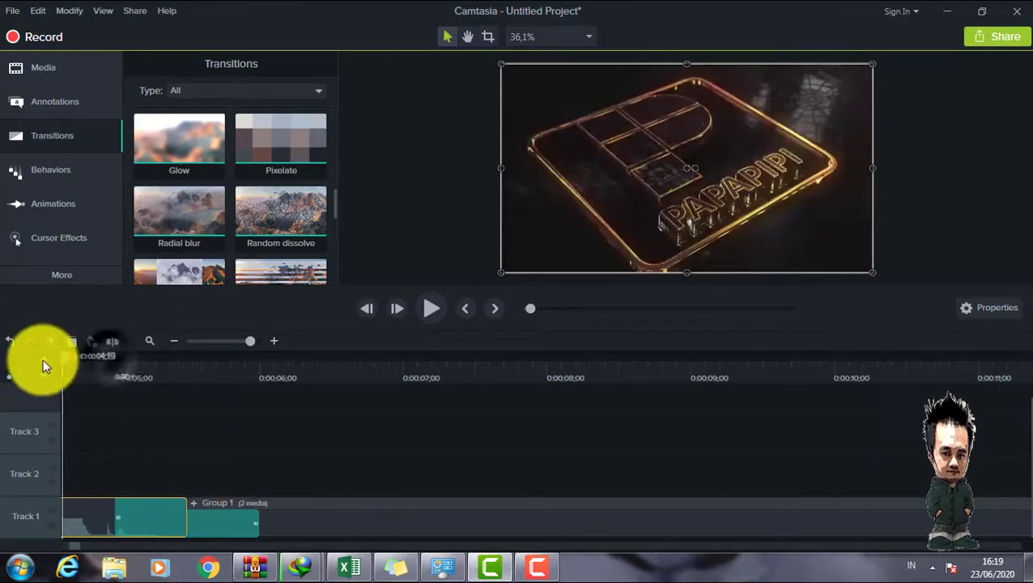
Lengthen the Radial blur transition between the intro logo and Group 1 to 2 seconds
{"action": "left_click", "coordinate": [272, 519]}
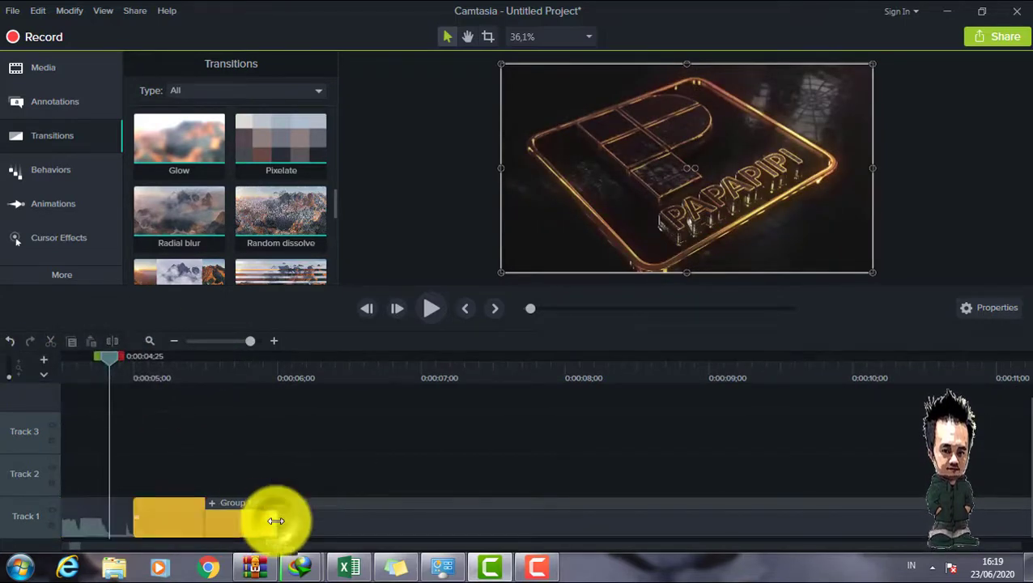
{"action": "mouse_move", "coordinate": [321, 522]}
{"action": "left_mouse_down"}
{"action": "mouse_move", "coordinate": [198, 525]}
{"action": "mouse_move", "coordinate": [339, 525]}
{"action": "mouse_move", "coordinate": [324, 526]}
{"action": "left_mouse_up"}
{"action": "left_click", "coordinate": [174, 341]}
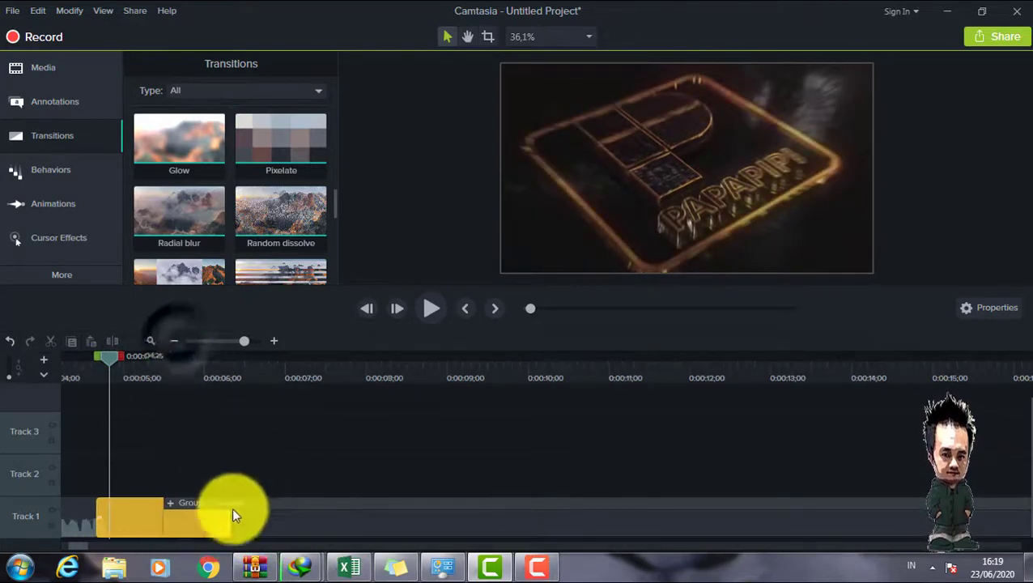
{"action": "left_click", "coordinate": [174, 342]}
{"action": "left_click", "coordinate": [174, 341]}
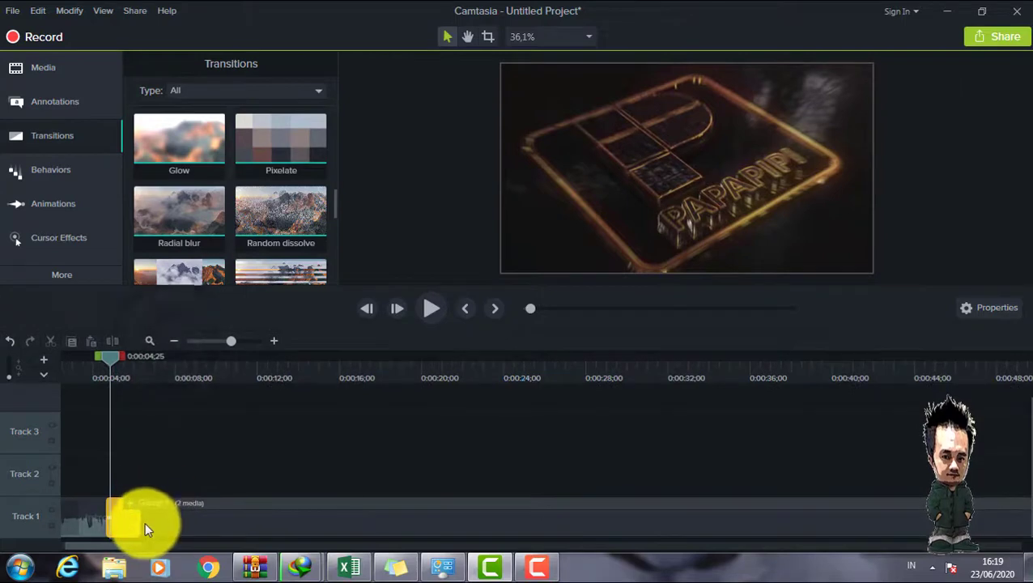
{"action": "left_click_drag", "start_coordinate": [139, 523], "coordinate": [149, 523]}
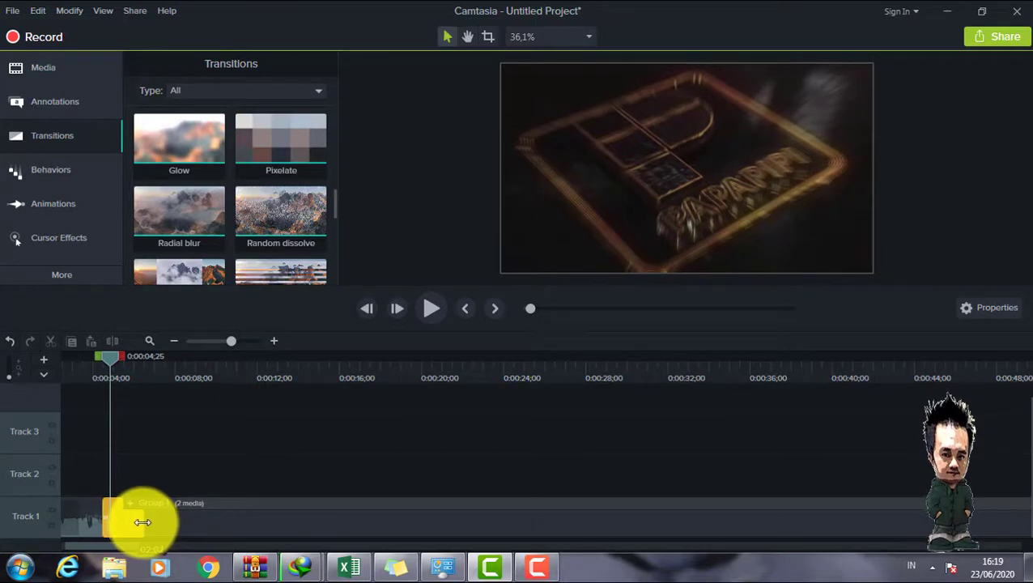
{"action": "left_click", "coordinate": [273, 341]}
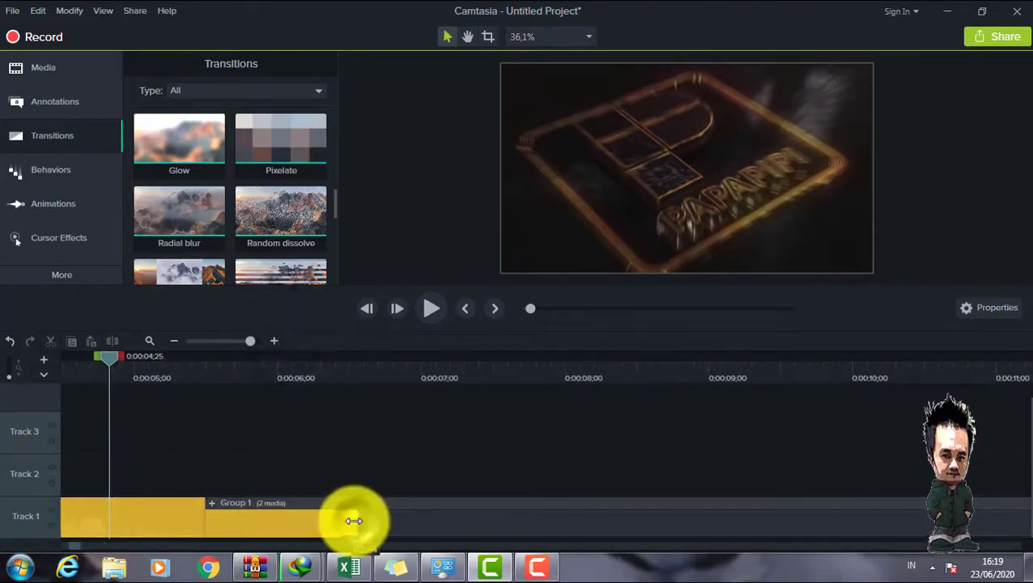
{"action": "left_click_drag", "start_coordinate": [353, 520], "coordinate": [352, 520]}
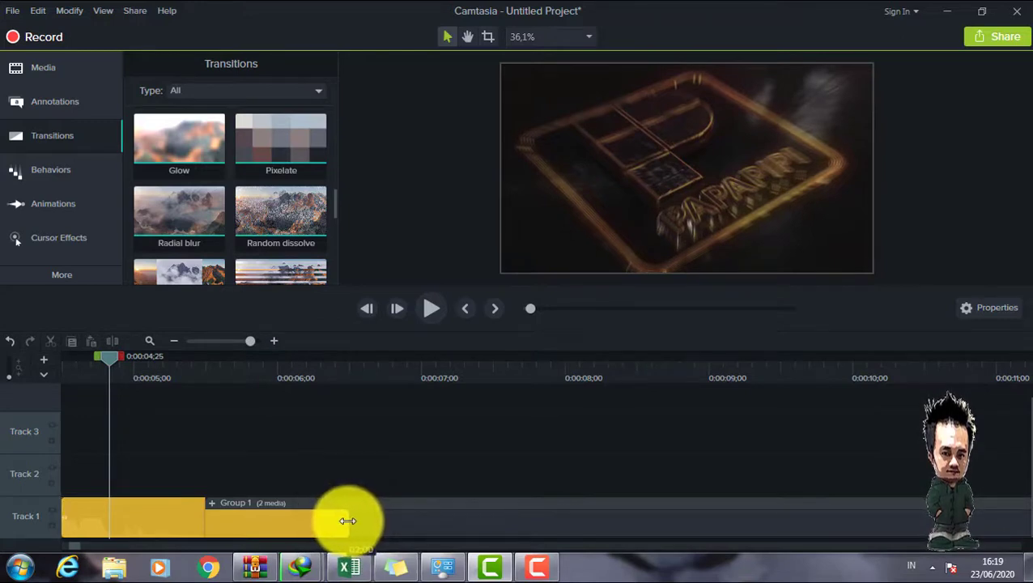
Preview the transition and the recording that follows it, pausing playback at 0:00:14;23
{"action": "left_click_drag", "start_coordinate": [129, 356], "coordinate": [185, 369]}
{"action": "left_click", "coordinate": [430, 308]}
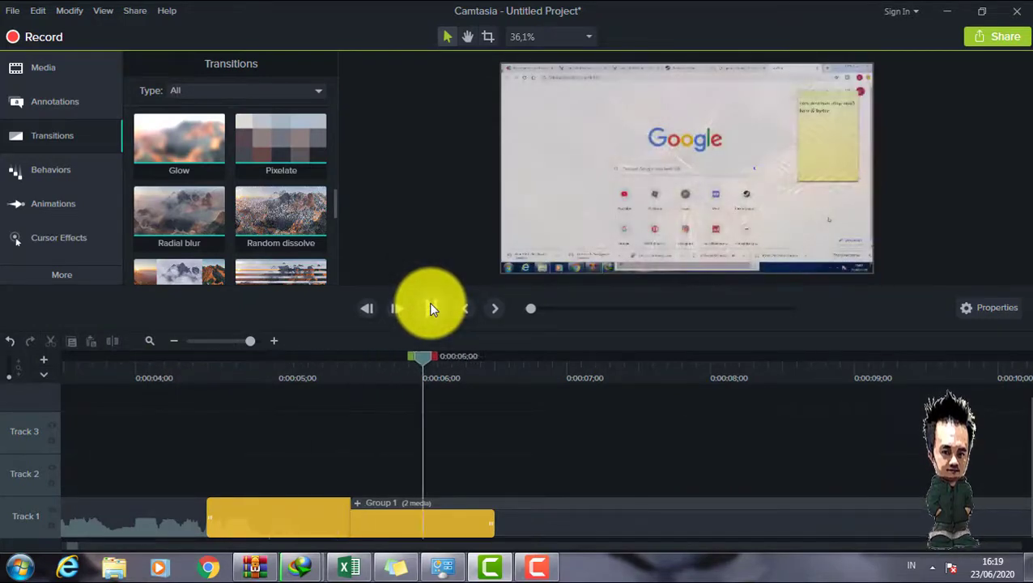
{"action": "left_click", "coordinate": [430, 308]}
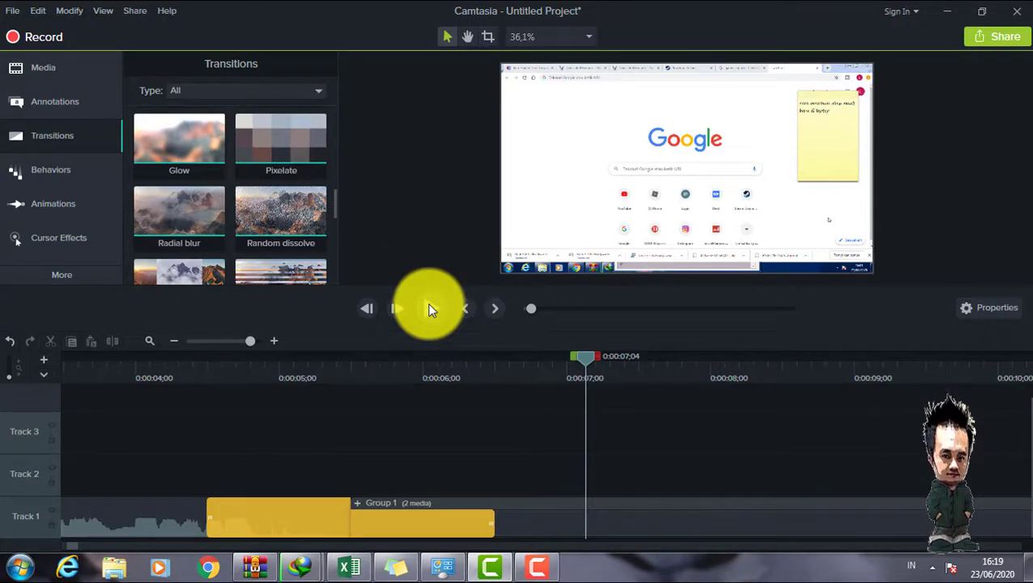
{"action": "left_click", "coordinate": [172, 341]}
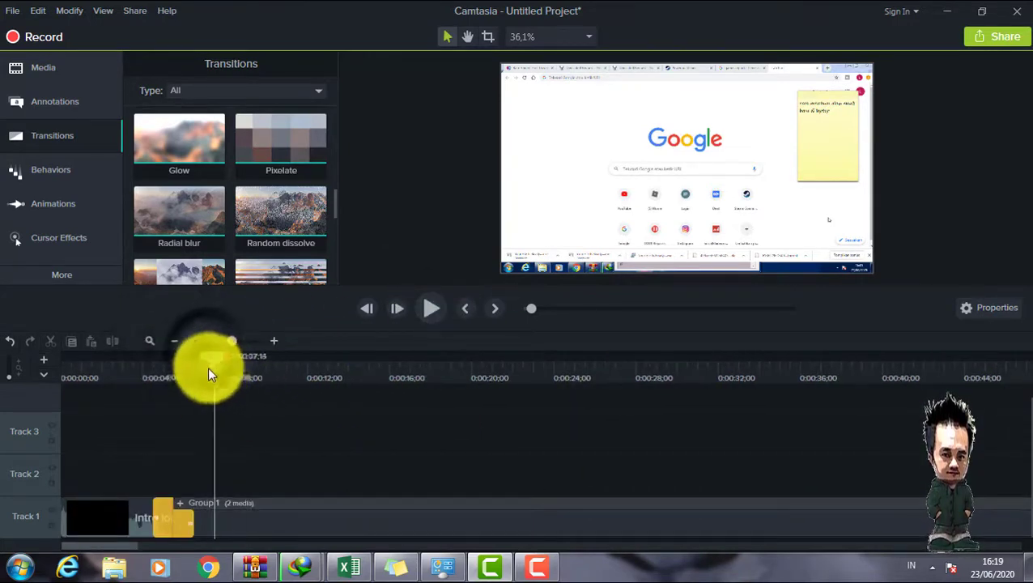
{"action": "left_click", "coordinate": [430, 311]}
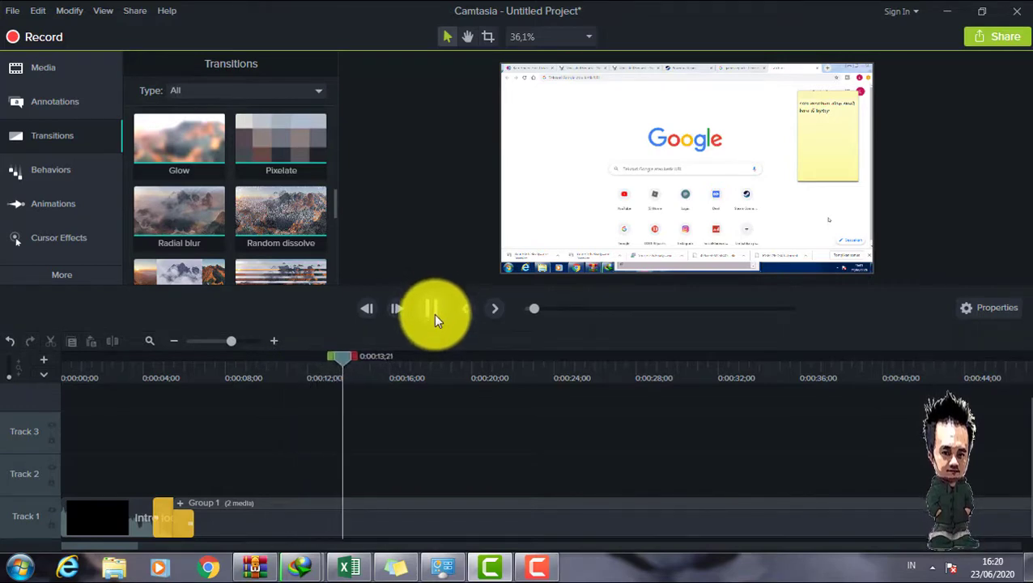
{"action": "left_click", "coordinate": [433, 310]}
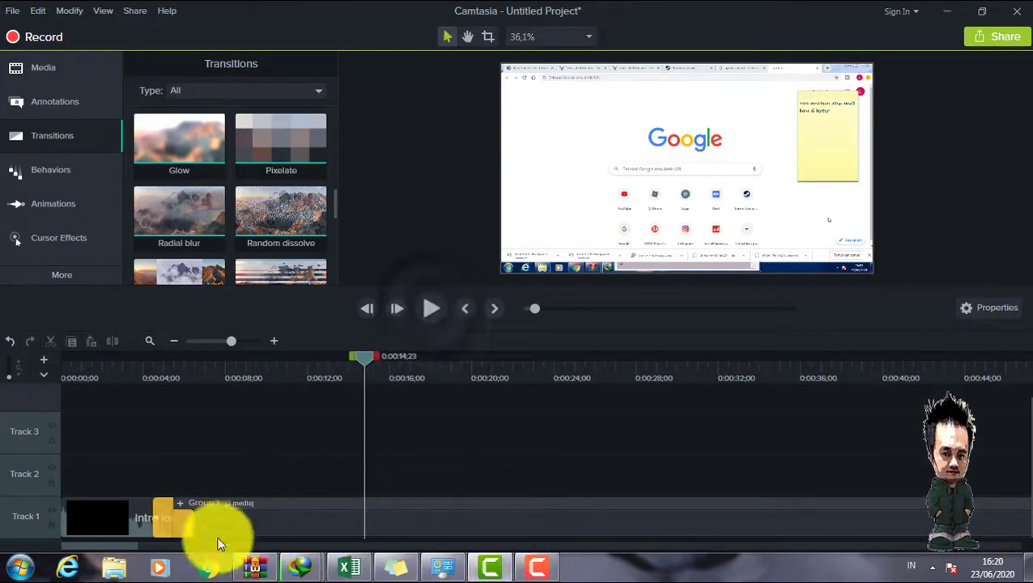
{"action": "left_click", "coordinate": [173, 340]}
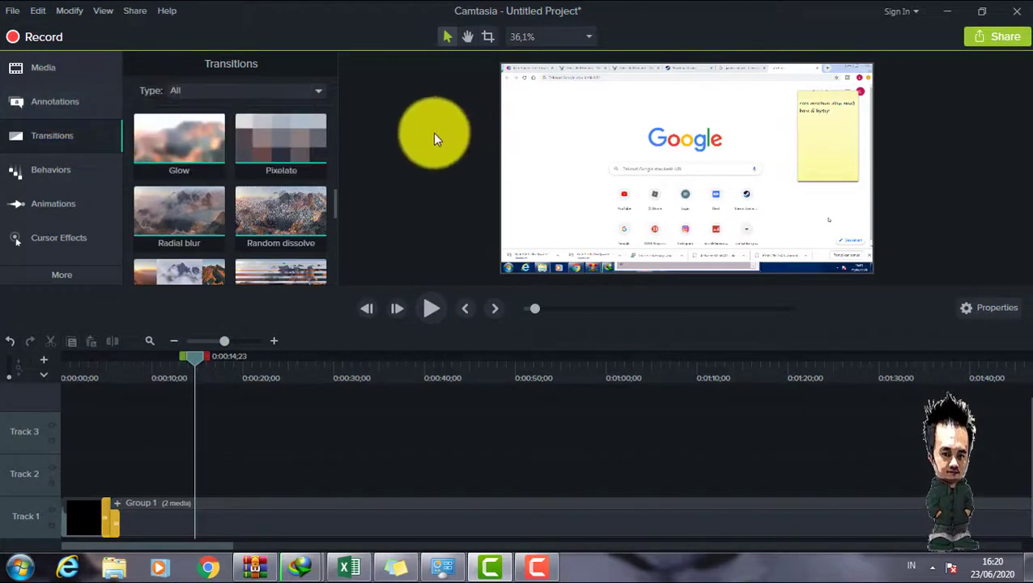
Try the plain text callout and remove it, then place the orange thought-cloud callout beside the Google logo at 0:00:14;23
{"action": "left_click", "coordinate": [55, 104]}
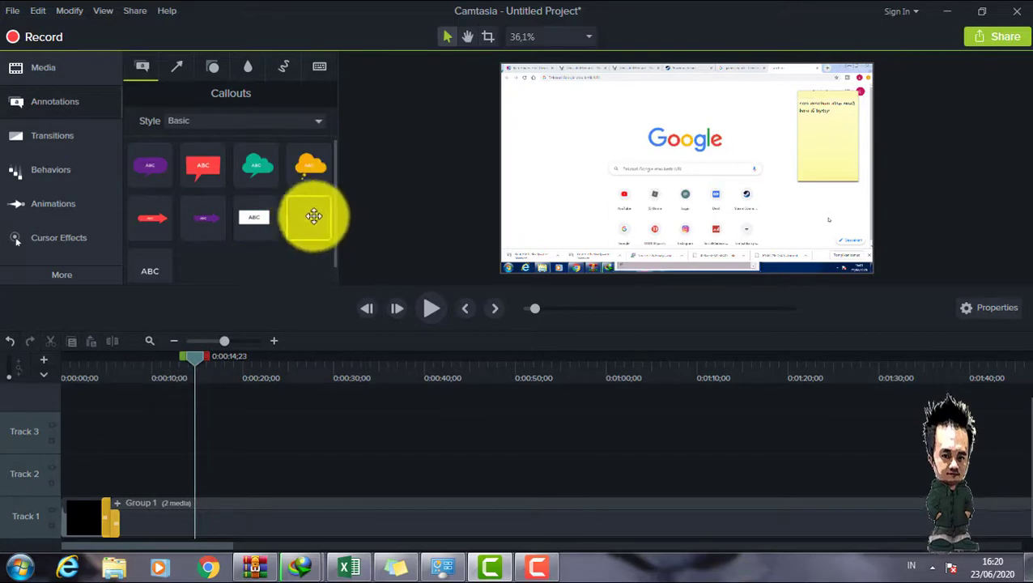
{"action": "left_click_drag", "start_coordinate": [313, 216], "coordinate": [531, 105]}
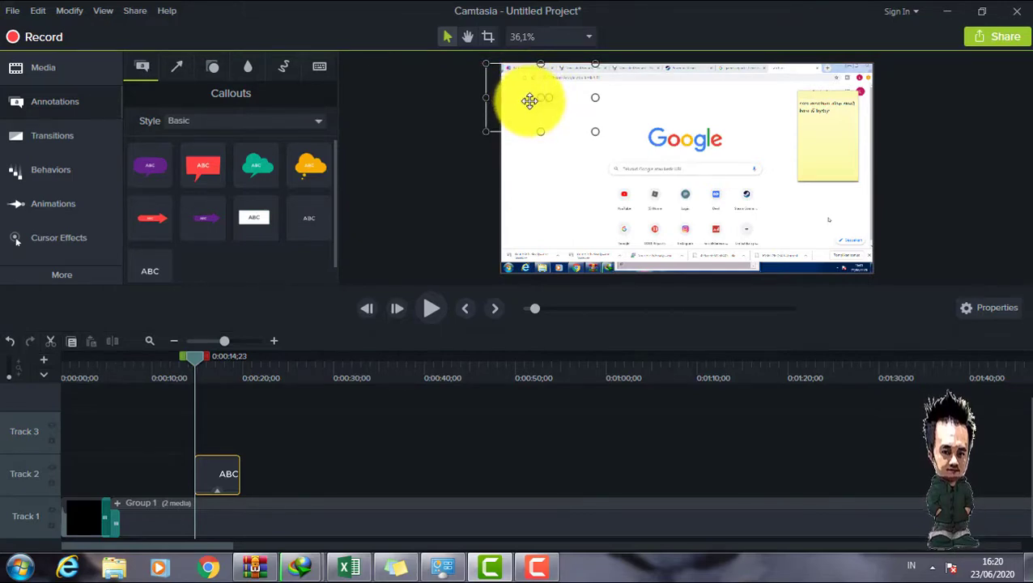
{"action": "key", "text": "Delete"}
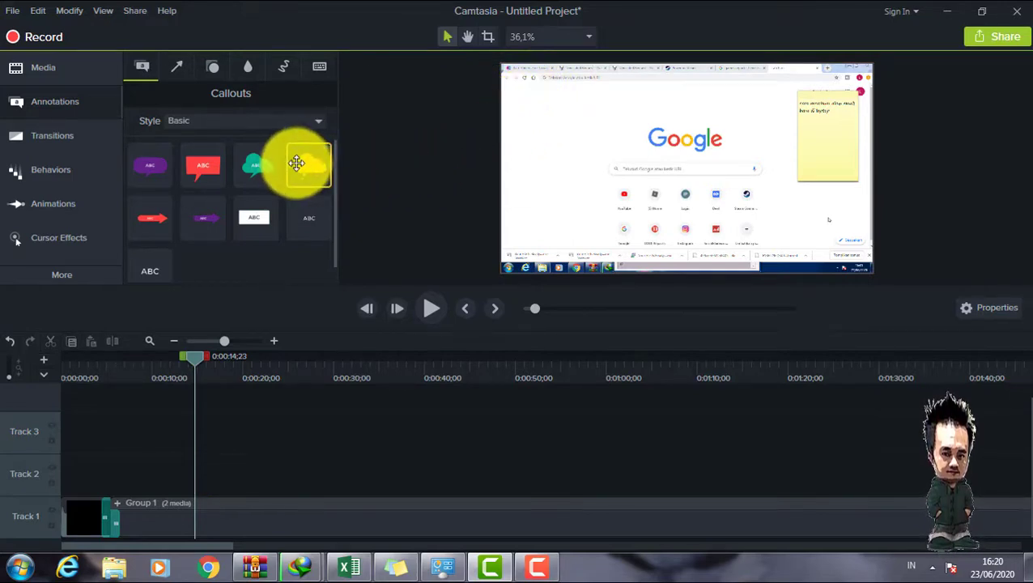
{"action": "left_click_drag", "start_coordinate": [303, 162], "coordinate": [569, 144]}
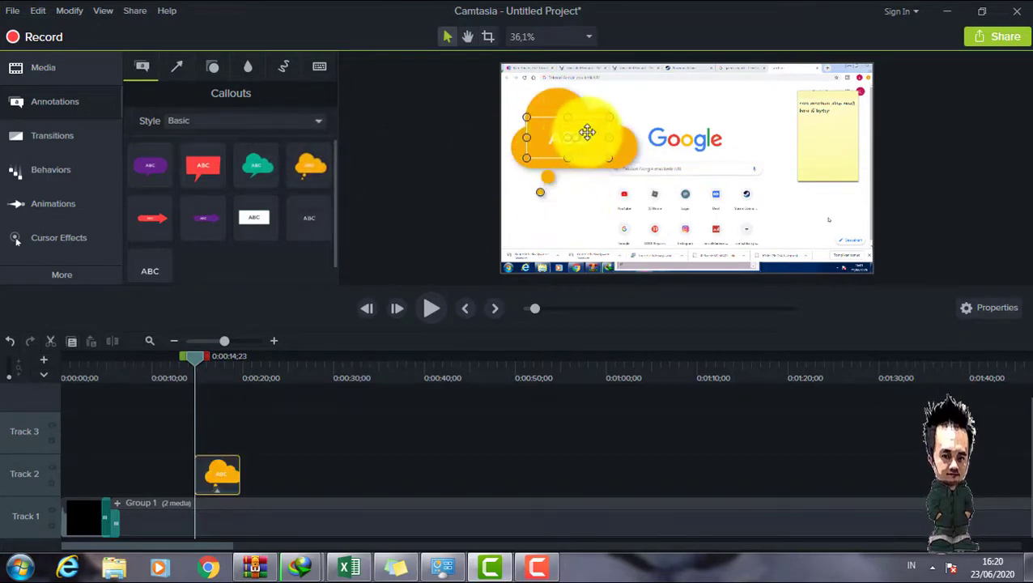
{"action": "key", "text": "Delete"}
Look through the callout designs in the Abstract, Basic, Bold and Urban styles
{"action": "left_click", "coordinate": [318, 122]}
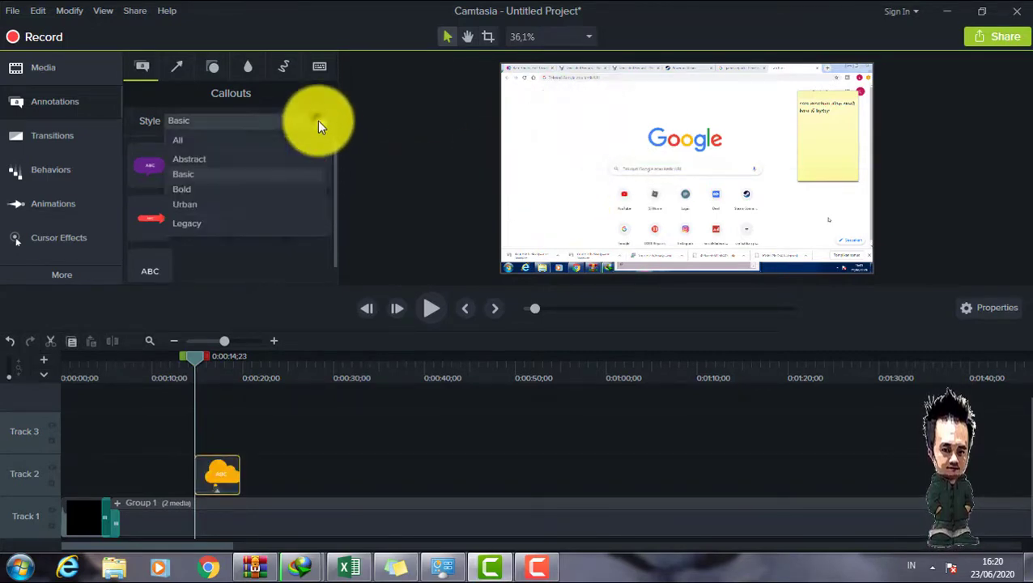
{"action": "left_click", "coordinate": [245, 156]}
{"action": "left_click", "coordinate": [316, 123]}
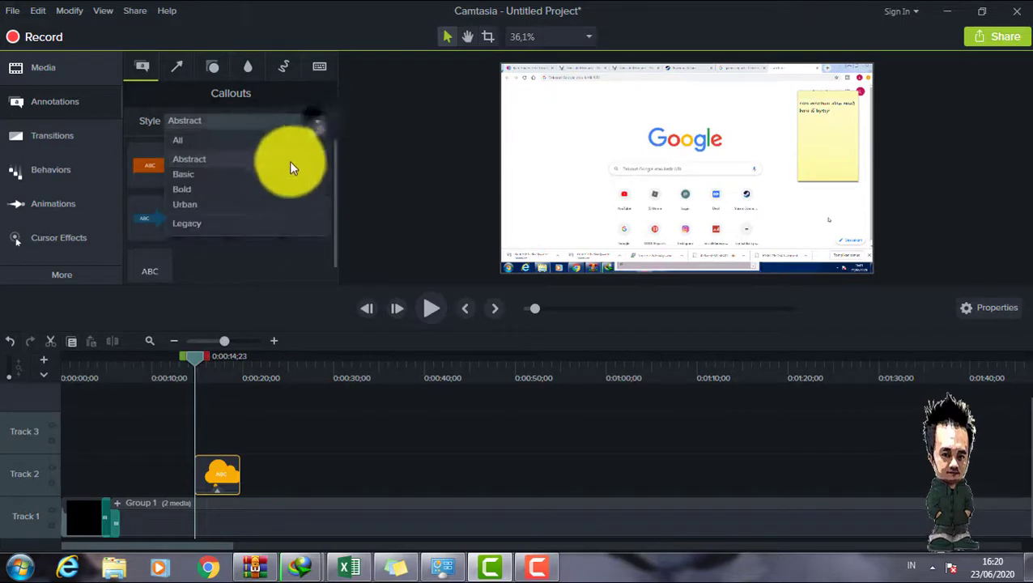
{"action": "left_click", "coordinate": [272, 174]}
{"action": "left_click", "coordinate": [310, 126]}
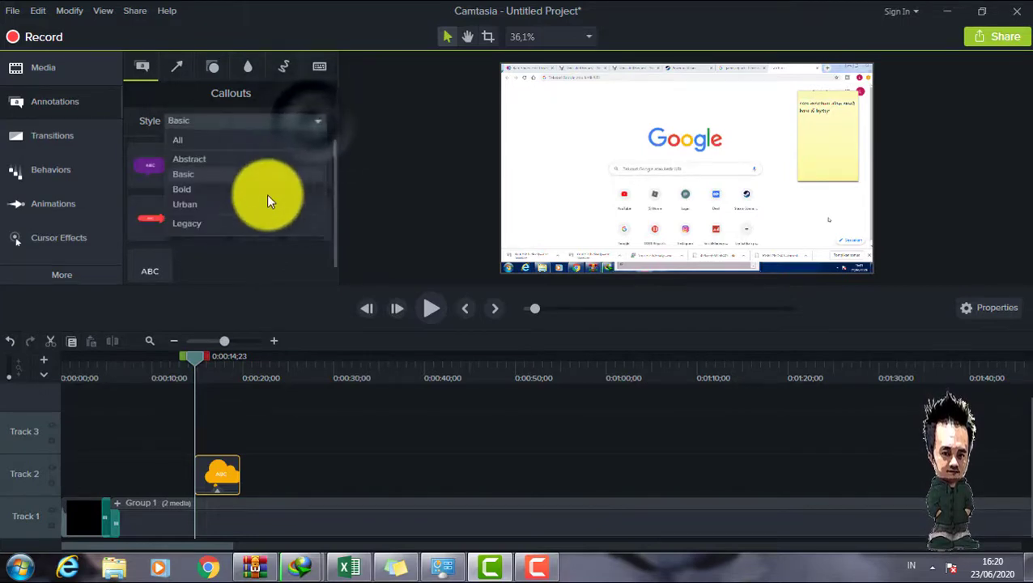
{"action": "left_click", "coordinate": [266, 192]}
{"action": "left_click", "coordinate": [318, 120]}
{"action": "left_click", "coordinate": [254, 206]}
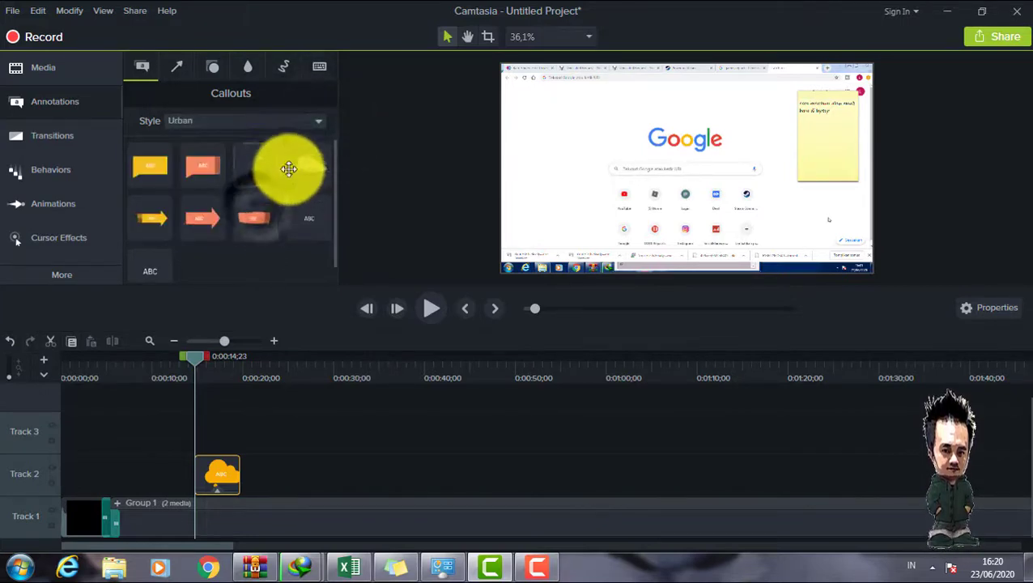
Add a blur fitted over the Google logo and move its Track 3 clip to begin right after the transition
{"action": "left_click", "coordinate": [250, 65]}
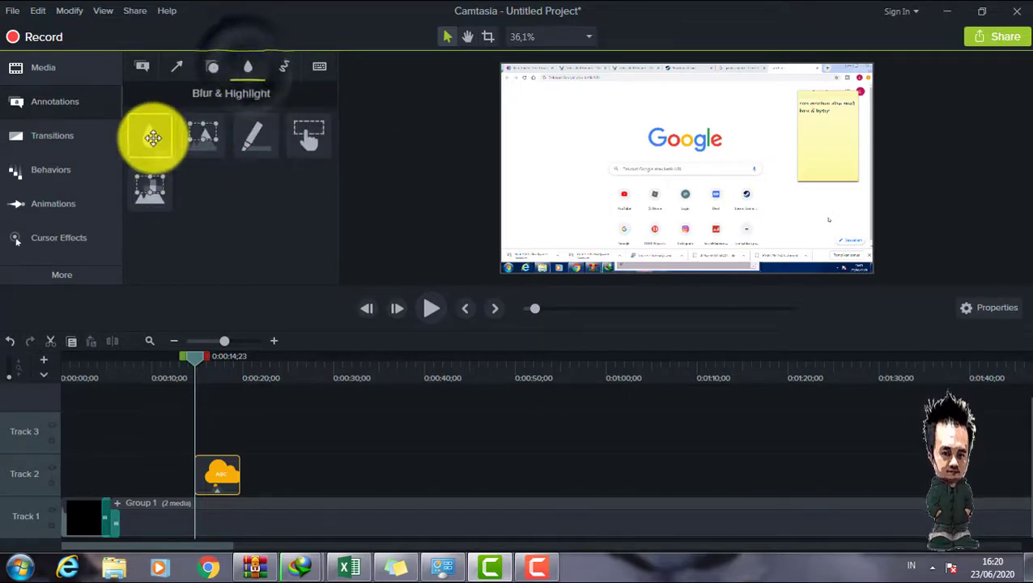
{"action": "mouse_move", "coordinate": [152, 137]}
{"action": "left_mouse_down"}
{"action": "mouse_move", "coordinate": [564, 238]}
{"action": "mouse_move", "coordinate": [581, 255]}
{"action": "mouse_move", "coordinate": [547, 259]}
{"action": "mouse_move", "coordinate": [630, 175]}
{"action": "mouse_move", "coordinate": [693, 137]}
{"action": "left_mouse_up"}
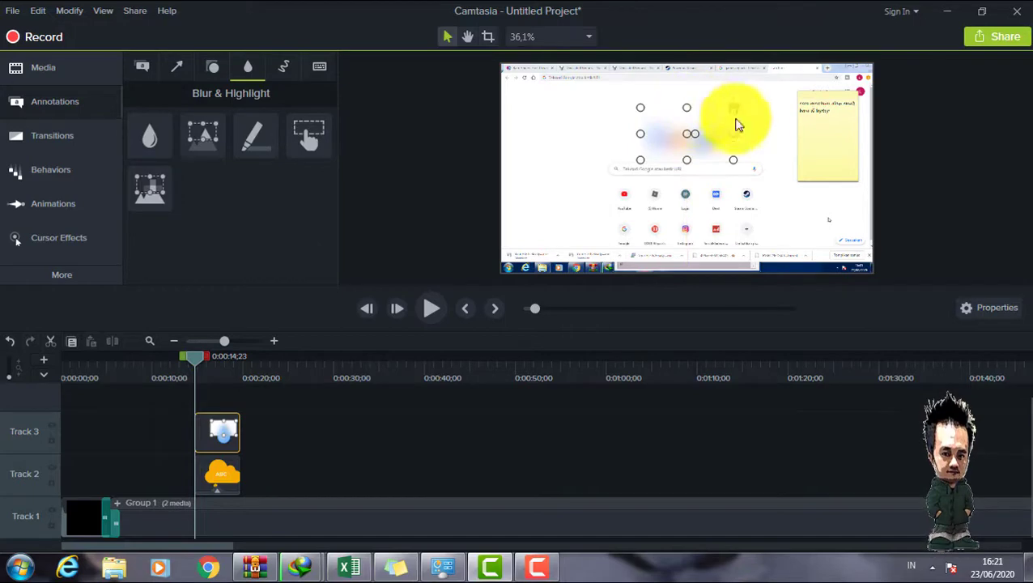
{"action": "mouse_move", "coordinate": [705, 123]}
{"action": "left_mouse_down"}
{"action": "mouse_move", "coordinate": [797, 123]}
{"action": "mouse_move", "coordinate": [830, 110]}
{"action": "mouse_move", "coordinate": [811, 173]}
{"action": "mouse_move", "coordinate": [813, 237]}
{"action": "mouse_move", "coordinate": [813, 111]}
{"action": "mouse_move", "coordinate": [780, 96]}
{"action": "mouse_move", "coordinate": [671, 123]}
{"action": "mouse_move", "coordinate": [660, 143]}
{"action": "mouse_move", "coordinate": [666, 131]}
{"action": "mouse_move", "coordinate": [680, 136]}
{"action": "mouse_move", "coordinate": [688, 158]}
{"action": "mouse_move", "coordinate": [749, 137]}
{"action": "left_mouse_up"}
{"action": "left_click_drag", "start_coordinate": [194, 360], "coordinate": [109, 367]}
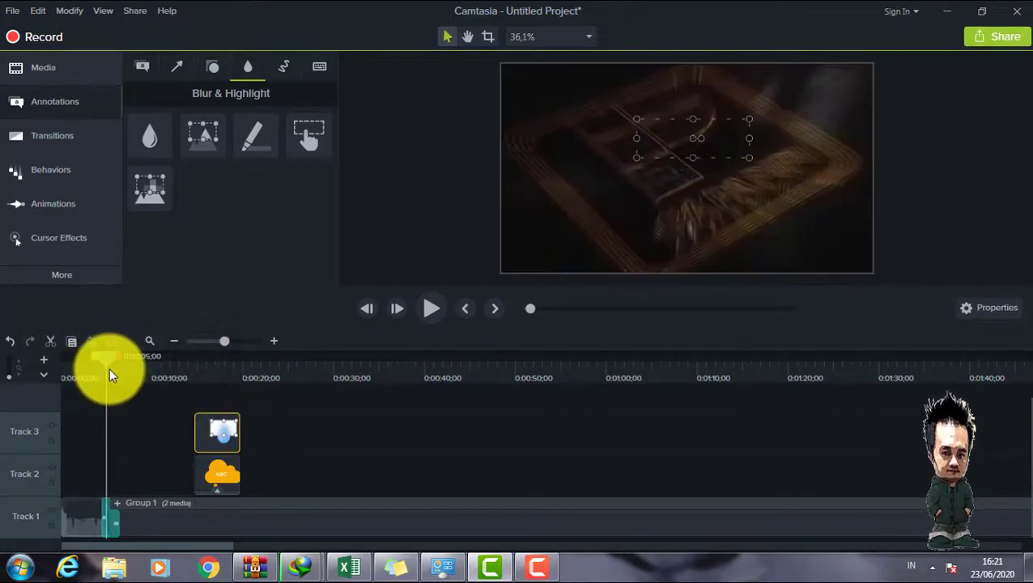
{"action": "left_click_drag", "start_coordinate": [225, 431], "coordinate": [143, 432]}
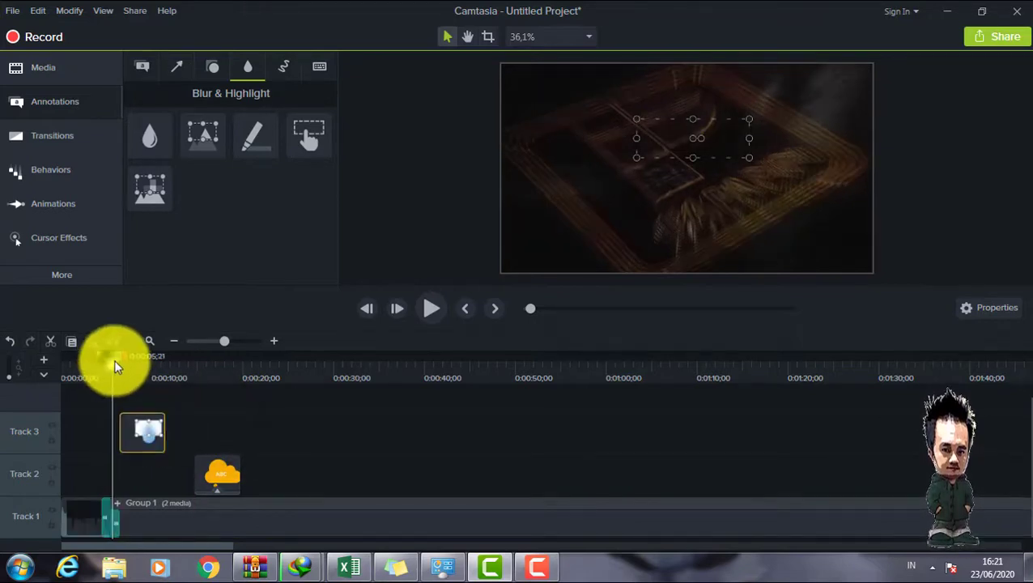
Extend the Track 3 blur clip to start at 0:00:05;10 and end at about 0:03:00;00
{"action": "left_click", "coordinate": [115, 360]}
{"action": "left_click_drag", "start_coordinate": [114, 361], "coordinate": [109, 360]}
{"action": "left_click_drag", "start_coordinate": [152, 420], "coordinate": [906, 426]}
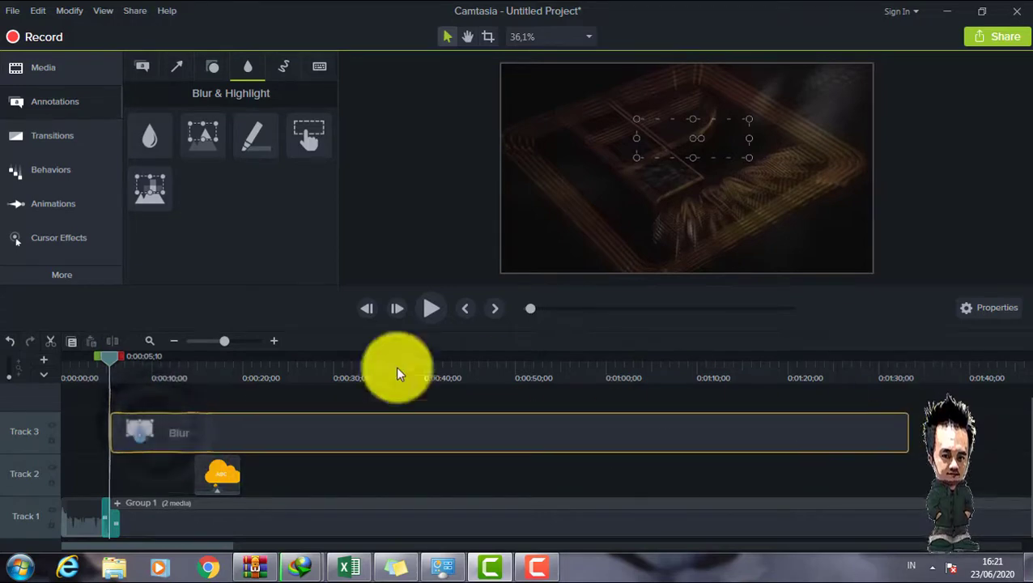
{"action": "left_click", "coordinate": [172, 338]}
{"action": "left_click", "coordinate": [172, 339]}
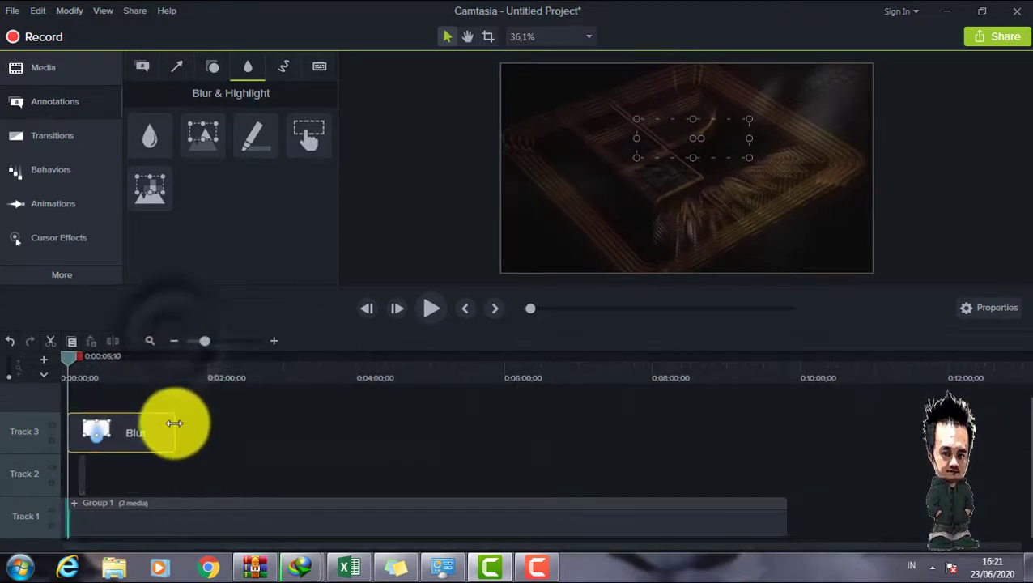
{"action": "left_click_drag", "start_coordinate": [174, 423], "coordinate": [717, 430]}
{"action": "left_click_drag", "start_coordinate": [284, 437], "coordinate": [283, 437]}
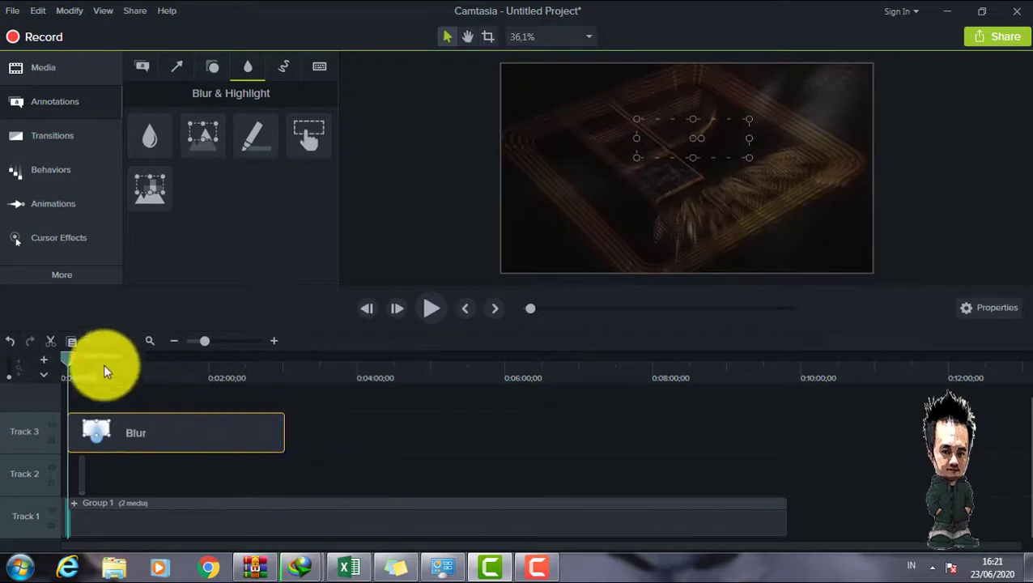
Play the recording to check the blur over the Google logo, pause at 0:00:14;04, and delete the blur
{"action": "left_click", "coordinate": [444, 312]}
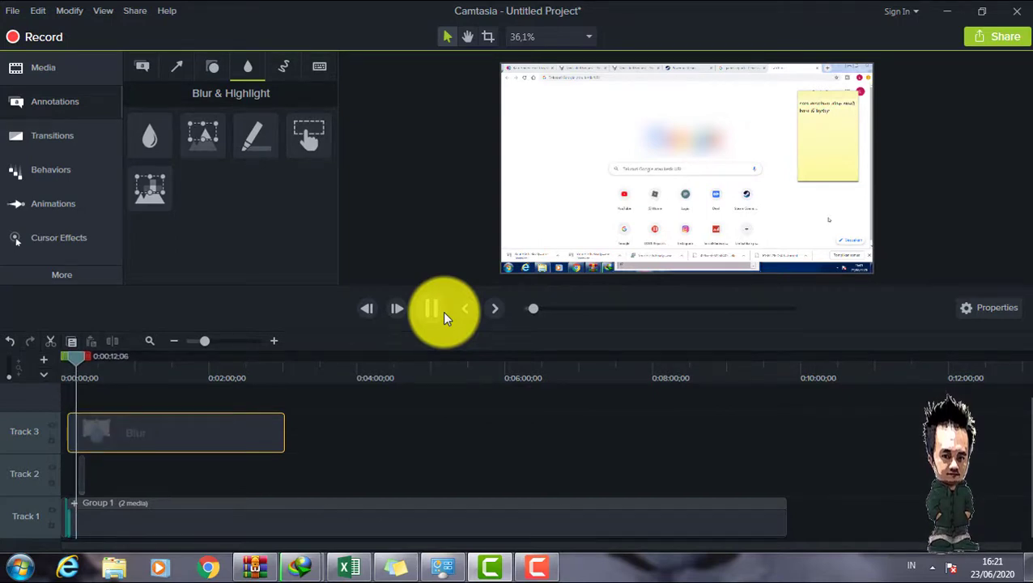
{"action": "left_click", "coordinate": [442, 312]}
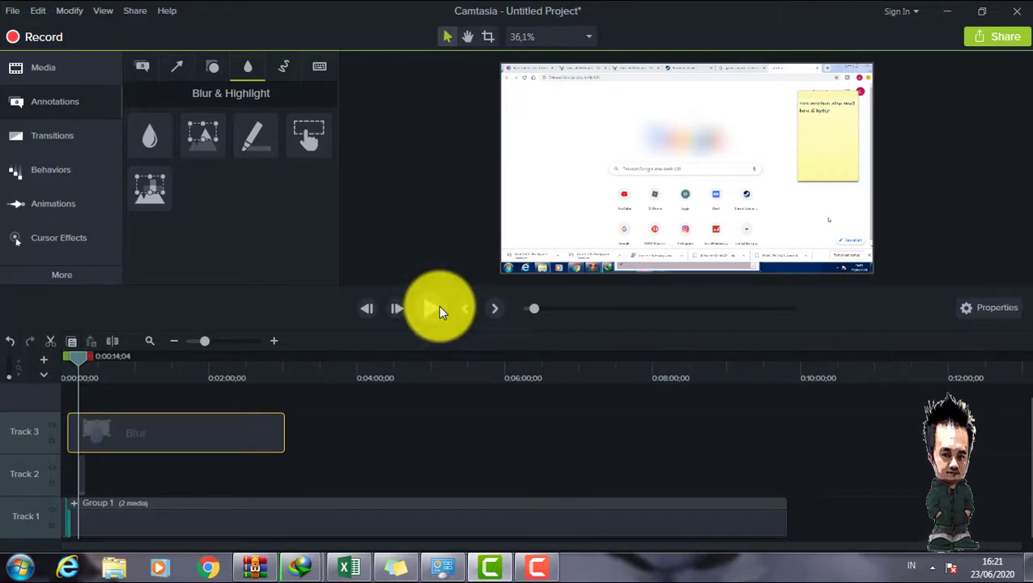
{"action": "left_click", "coordinate": [675, 131]}
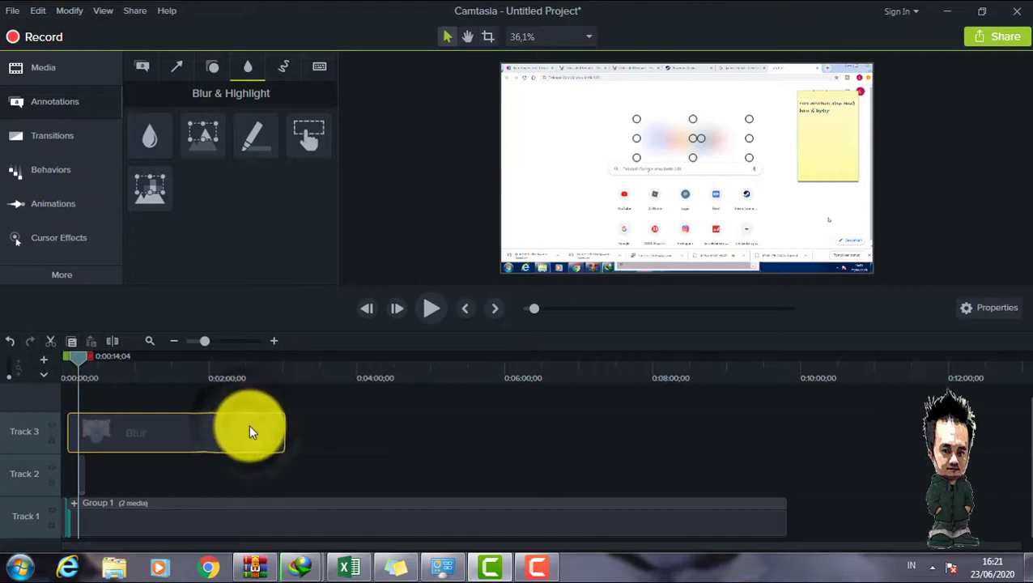
{"action": "key", "text": "Delete"}
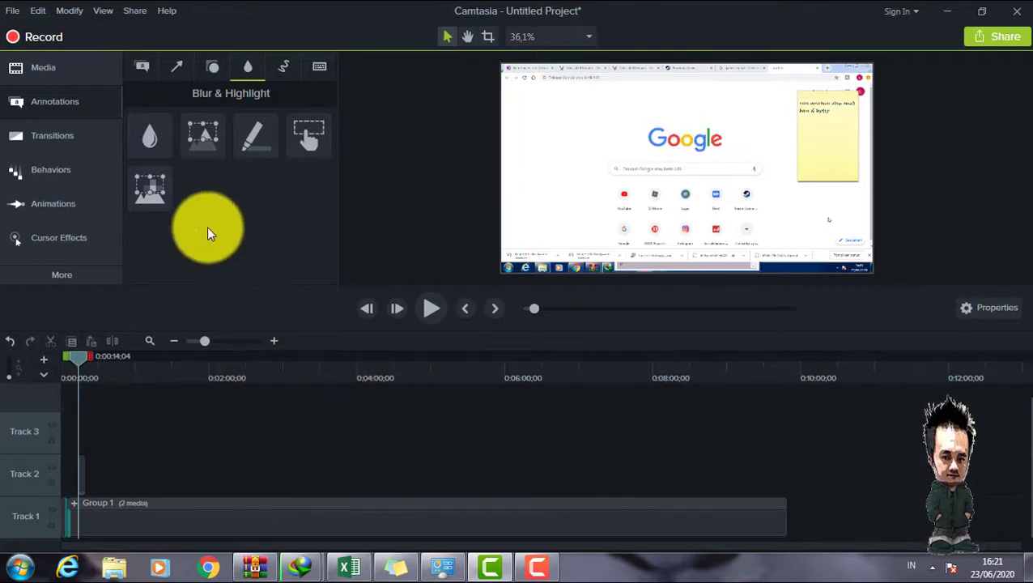
Open the Library's Music Tracks folder and preview the tracks asimpleway and asweetfeeling
{"action": "left_click", "coordinate": [41, 70]}
{"action": "left_click", "coordinate": [286, 63]}
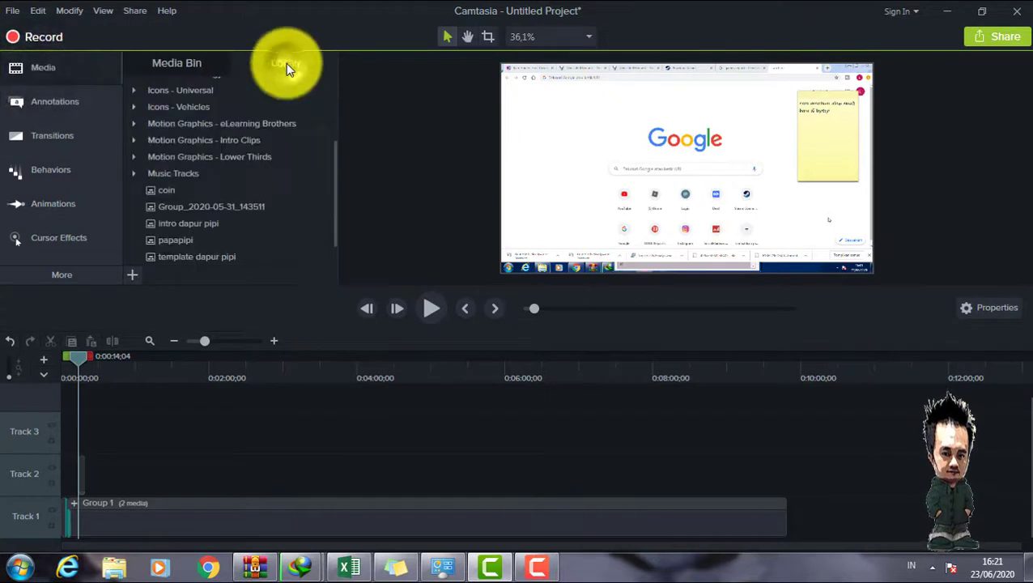
{"action": "left_click", "coordinate": [133, 174]}
{"action": "left_click", "coordinate": [139, 90]}
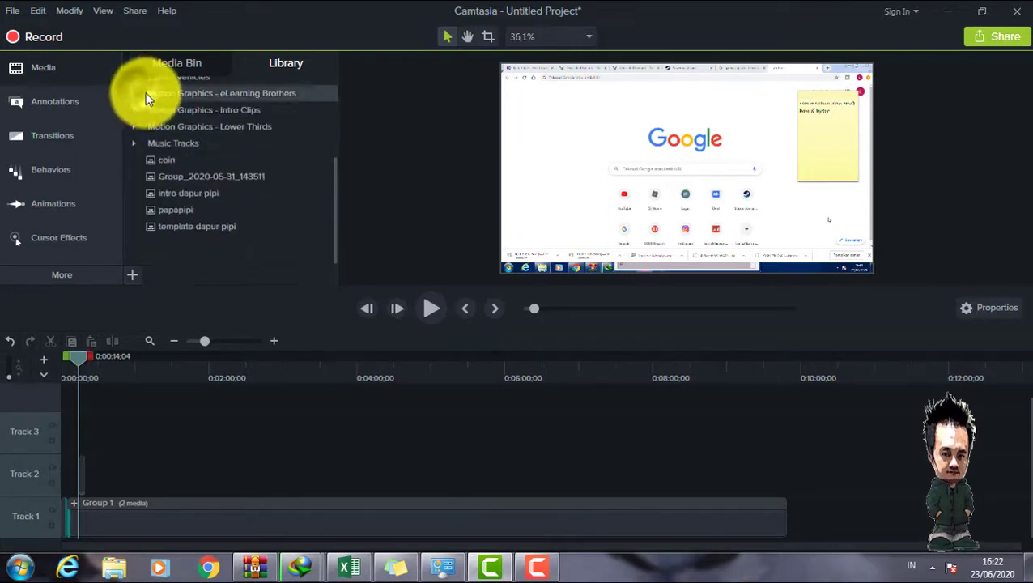
{"action": "left_click", "coordinate": [138, 149]}
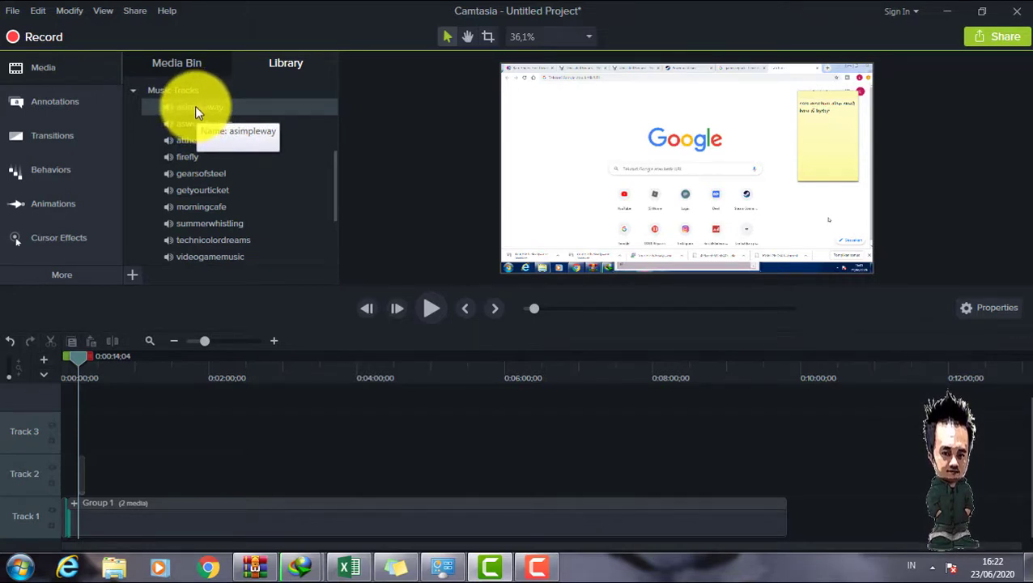
{"action": "double_click", "coordinate": [195, 106]}
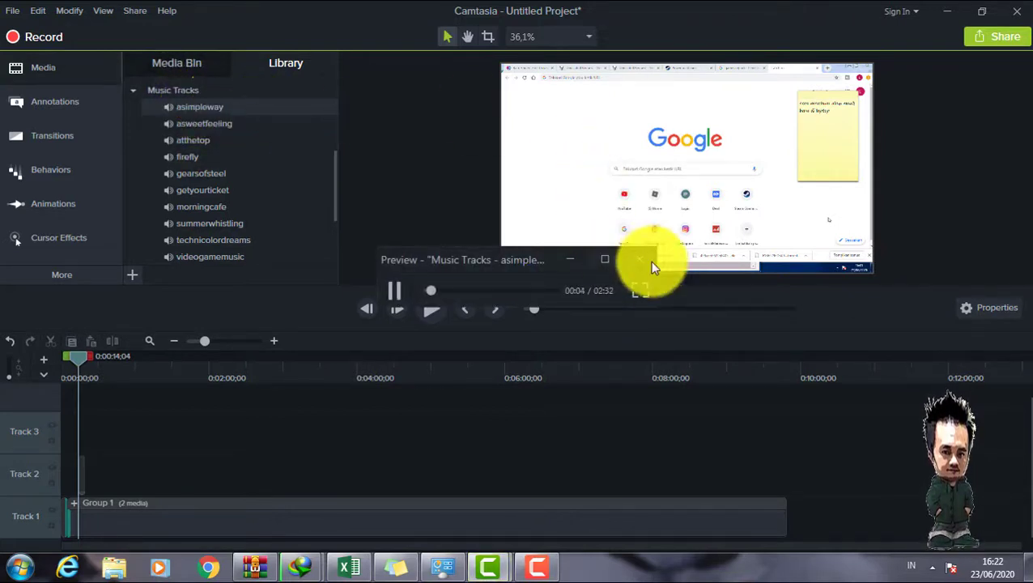
{"action": "left_click", "coordinate": [638, 261]}
{"action": "double_click", "coordinate": [170, 123]}
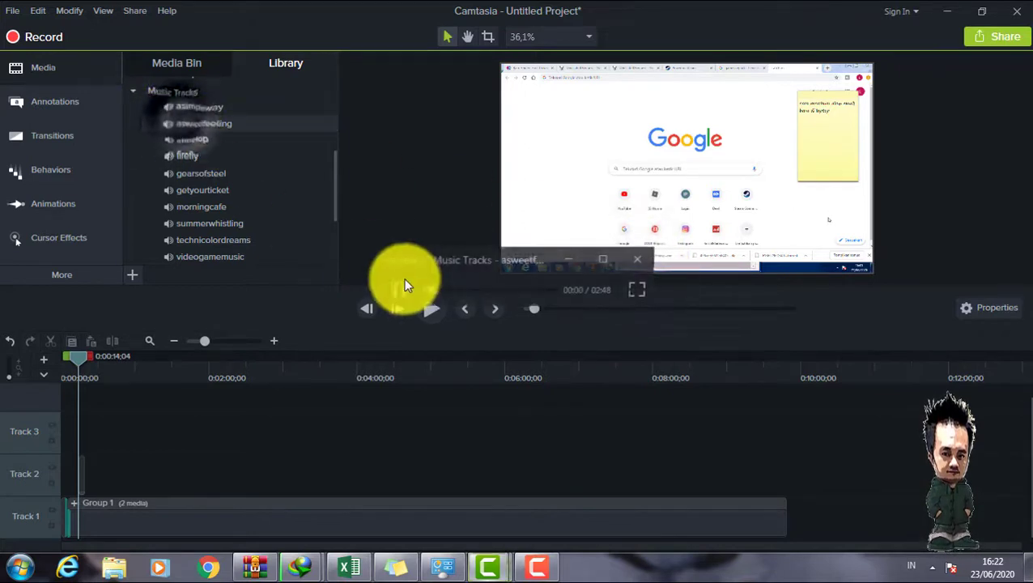
{"action": "left_click", "coordinate": [640, 259]}
Preview the music tracks atthetop, firefly and gearsofsteel
{"action": "double_click", "coordinate": [206, 144]}
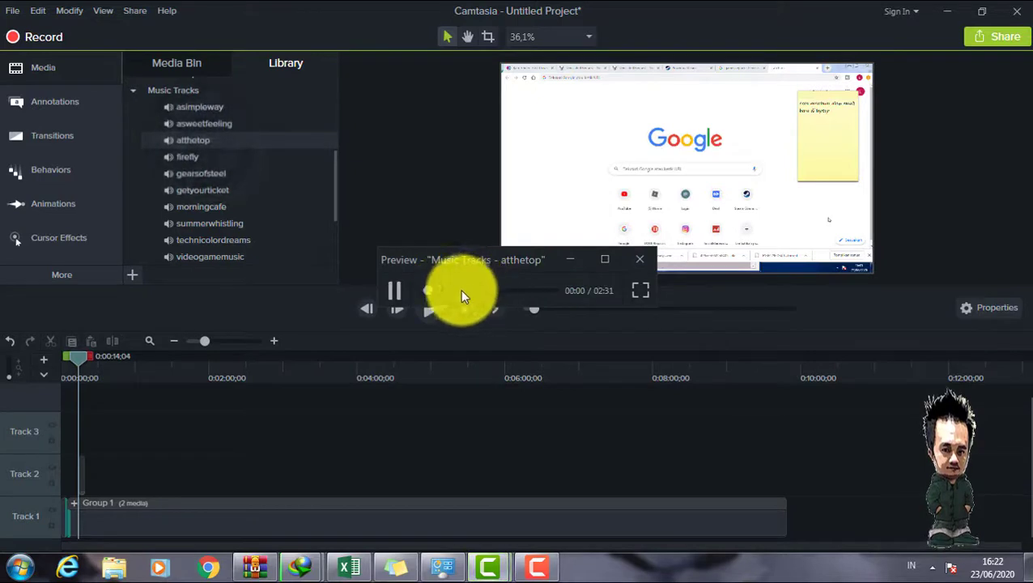
{"action": "left_click", "coordinate": [641, 260]}
{"action": "double_click", "coordinate": [191, 157]}
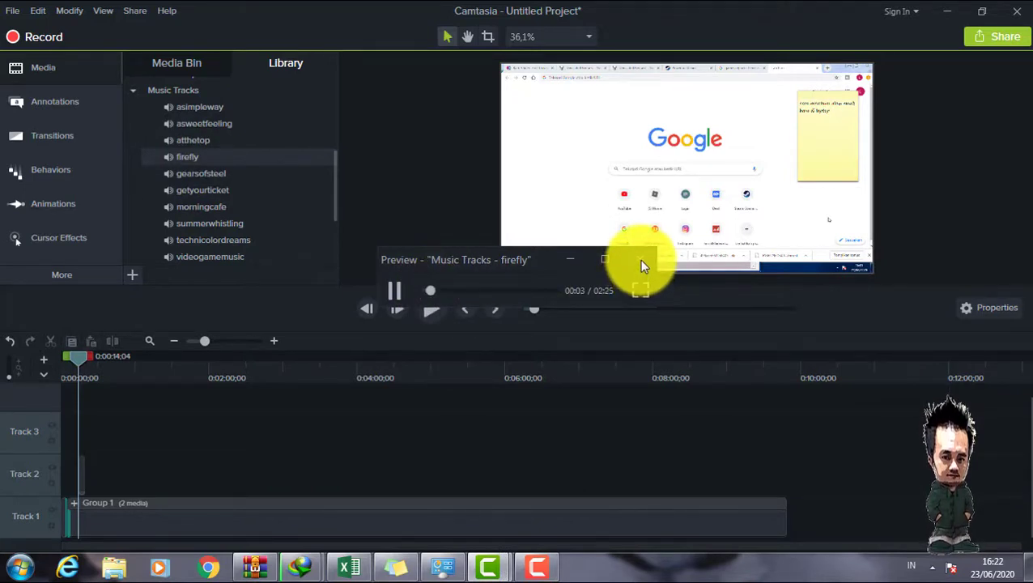
{"action": "left_click", "coordinate": [639, 260]}
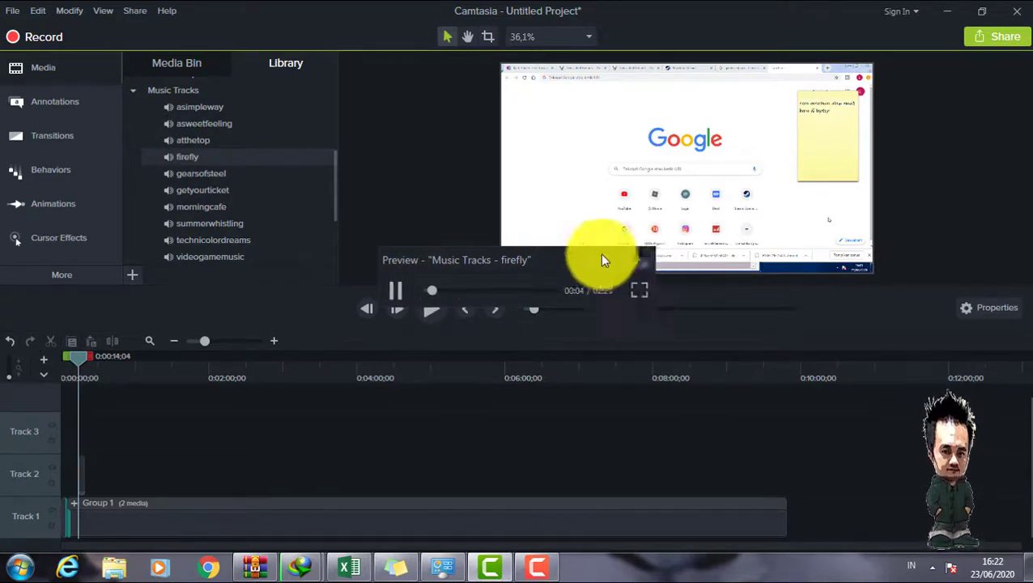
{"action": "double_click", "coordinate": [185, 173]}
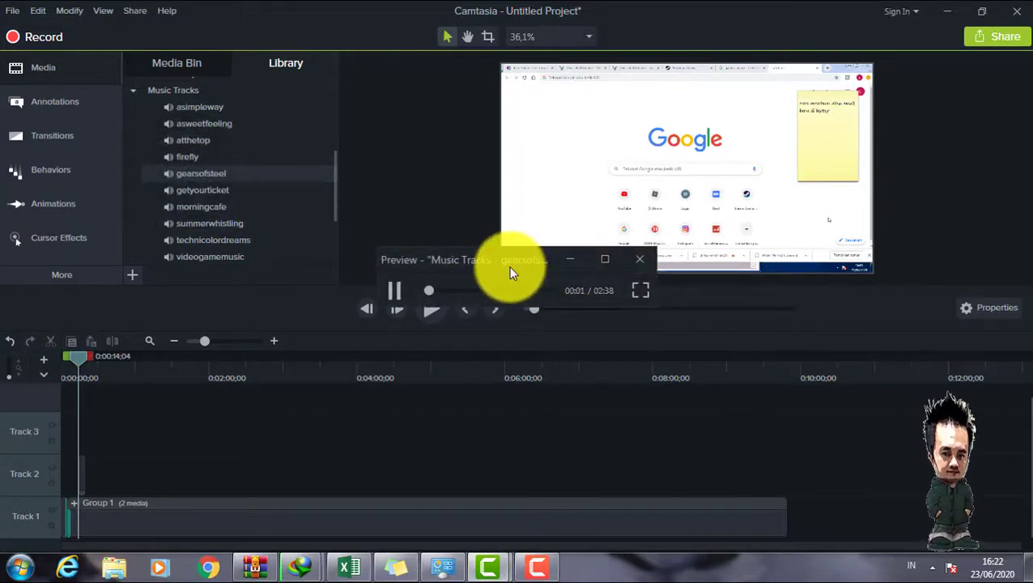
{"action": "left_click", "coordinate": [639, 259]}
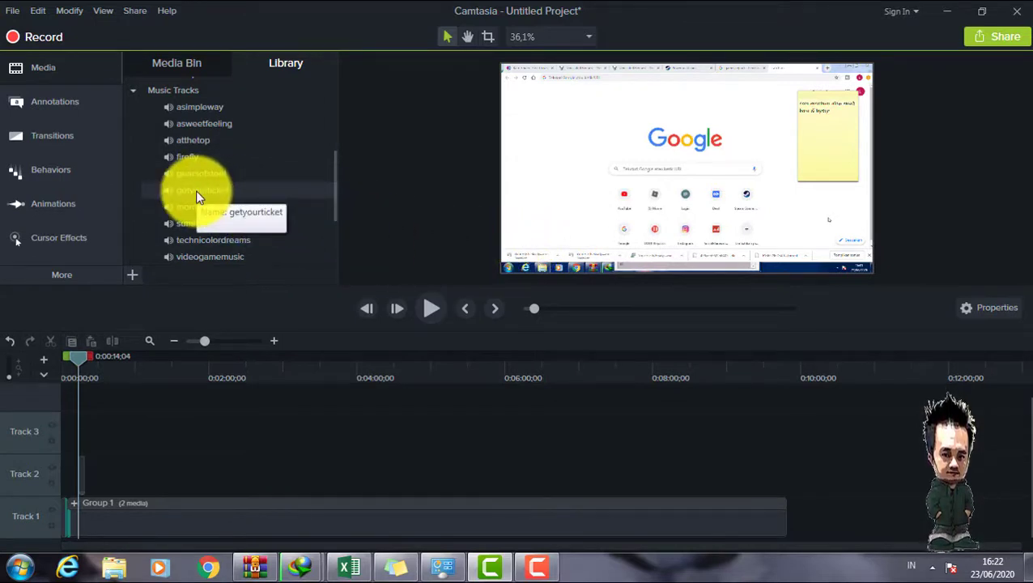
Replay the previews of asimpleway and asweetfeeling, and listen to the morningcafe track
{"action": "double_click", "coordinate": [192, 106]}
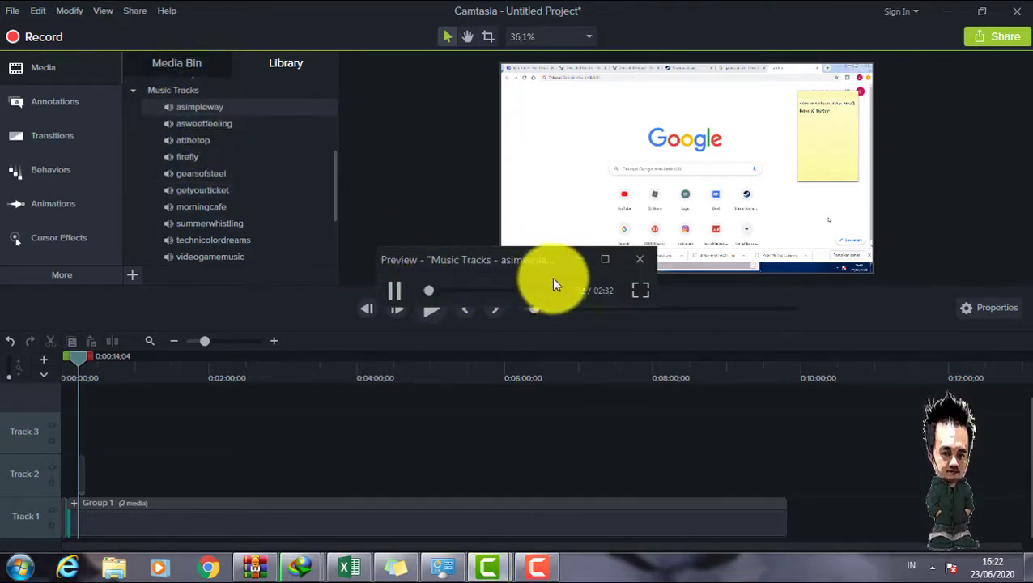
{"action": "left_click", "coordinate": [640, 261]}
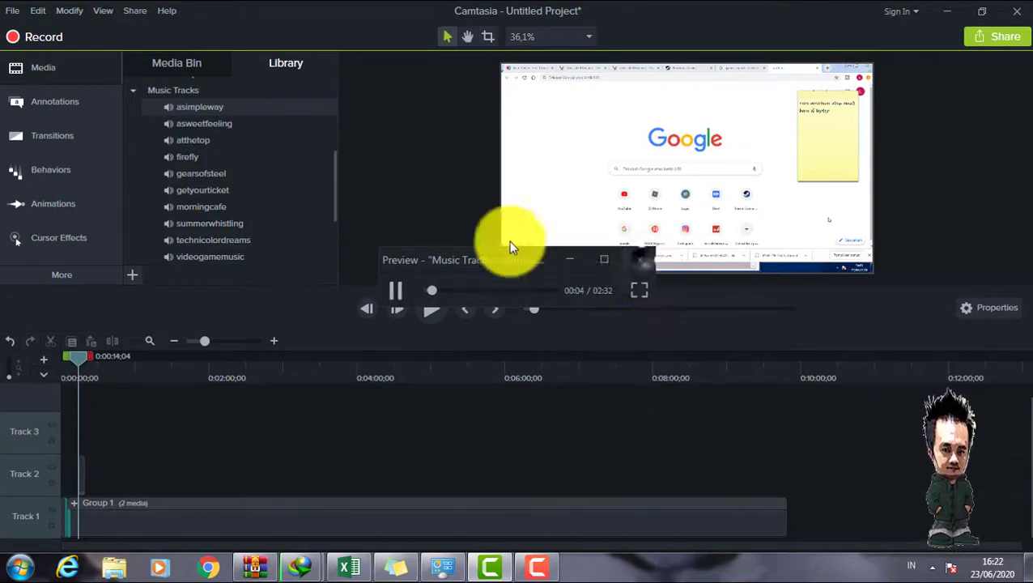
{"action": "double_click", "coordinate": [196, 126]}
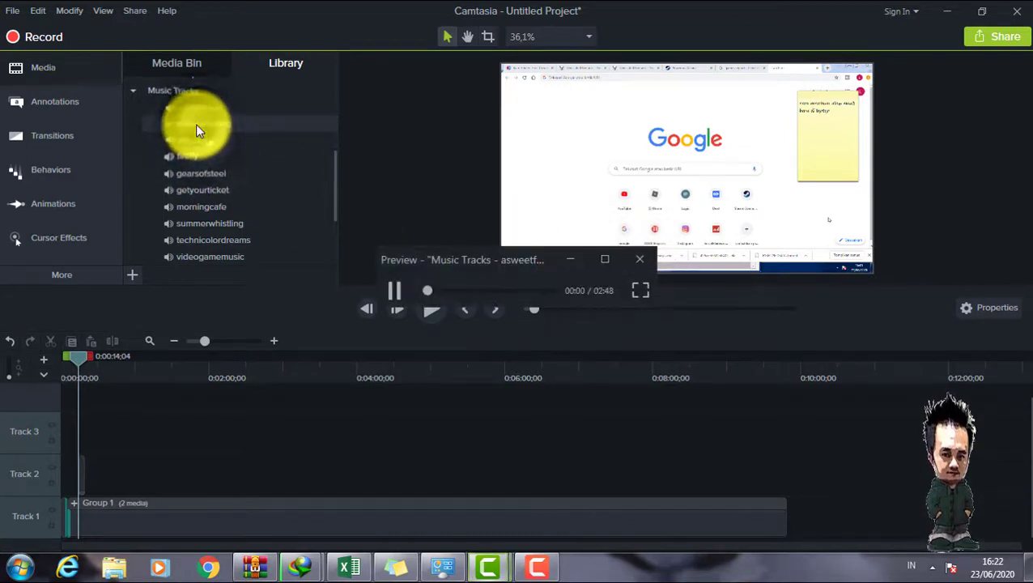
{"action": "left_click", "coordinate": [641, 260]}
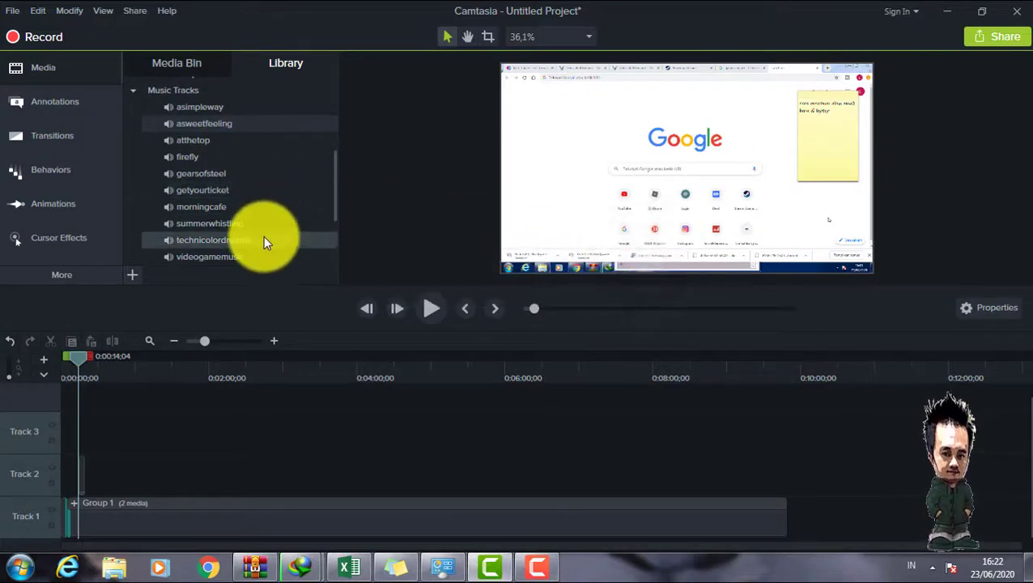
{"action": "scroll", "coordinate": [263, 235], "scroll_direction": "down", "scroll_amount": 3}
{"action": "scroll", "coordinate": [263, 236], "scroll_direction": "up", "scroll_amount": 2}
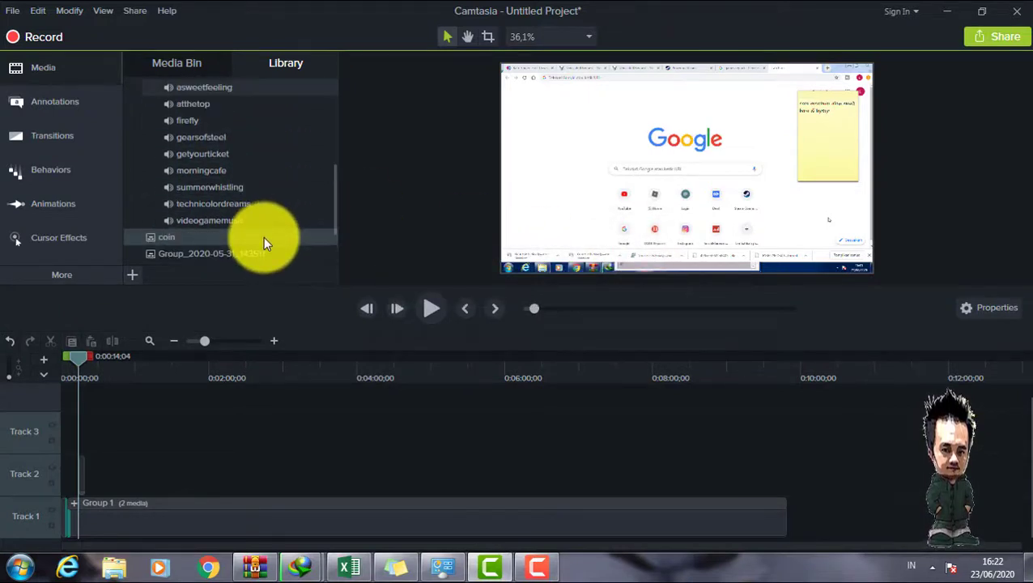
{"action": "double_click", "coordinate": [216, 171]}
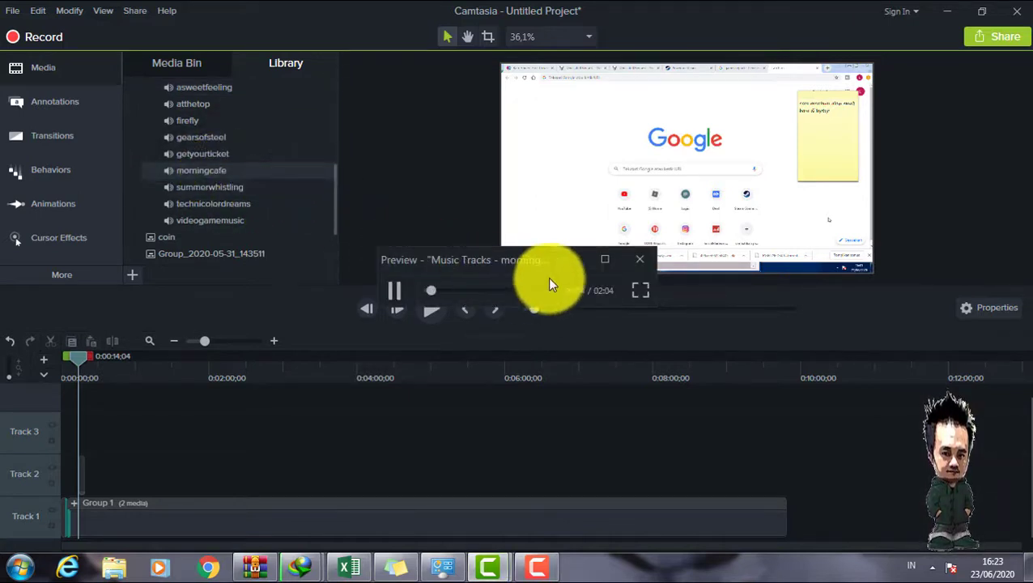
{"action": "left_click", "coordinate": [639, 259]}
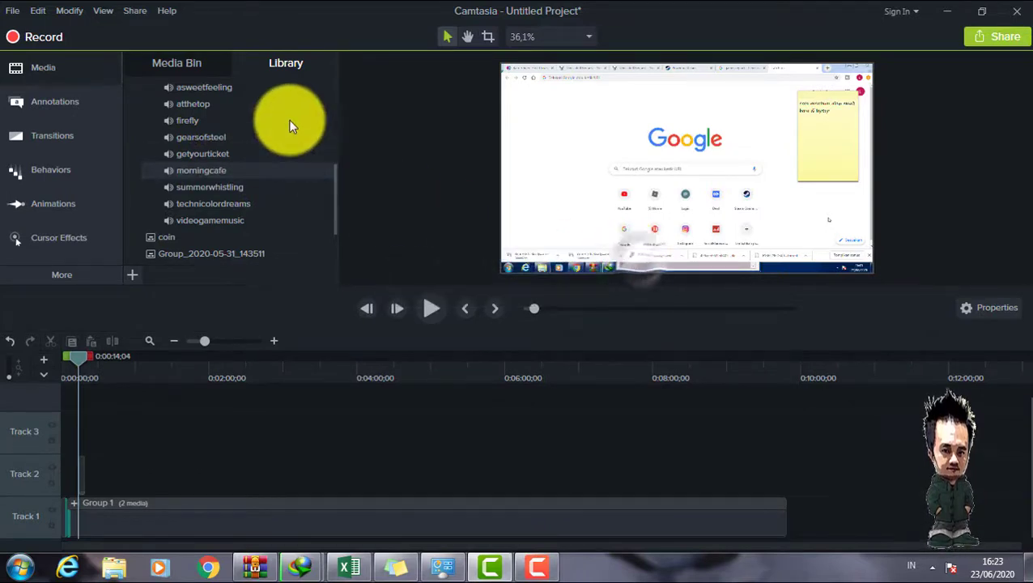
Collapse the Music Tracks folder and look through the Icons - Media items and the other Library folders
{"action": "scroll", "coordinate": [265, 157], "scroll_direction": "up", "scroll_amount": 2}
{"action": "scroll", "coordinate": [264, 158], "scroll_direction": "up", "scroll_amount": 2}
{"action": "left_click", "coordinate": [133, 200]}
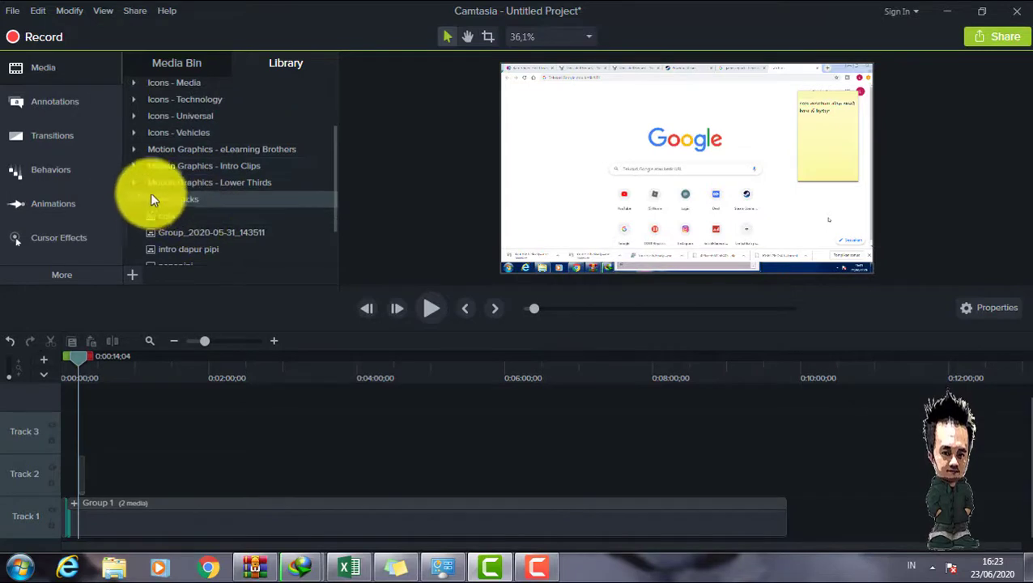
{"action": "left_click", "coordinate": [136, 82]}
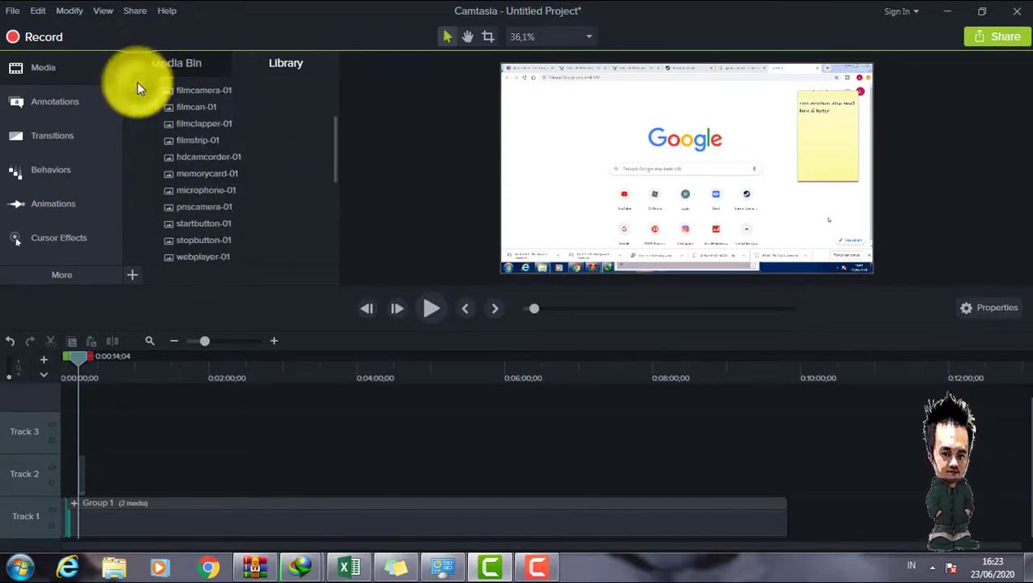
{"action": "left_click_drag", "start_coordinate": [335, 161], "coordinate": [336, 97]}
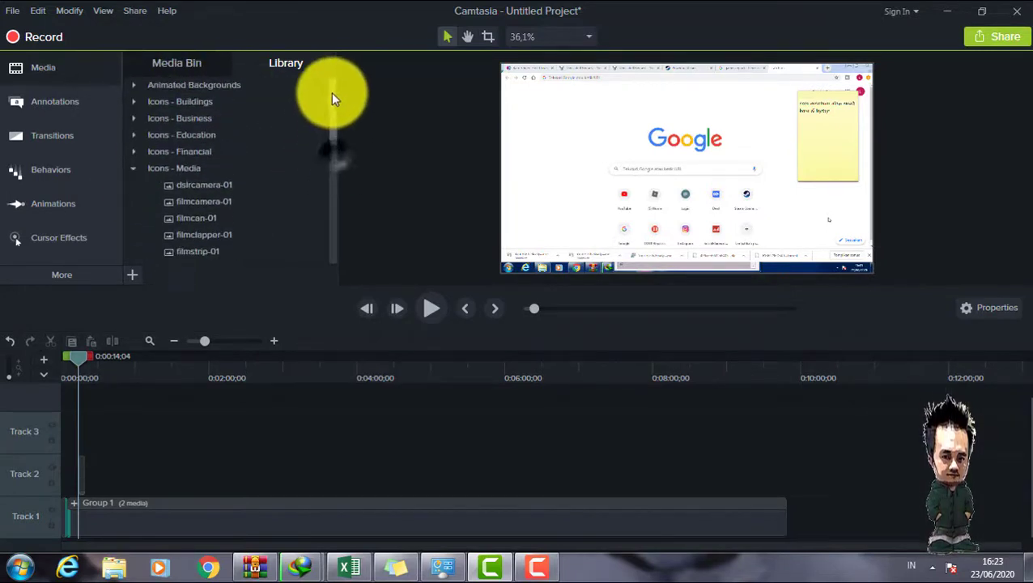
{"action": "left_click", "coordinate": [134, 167]}
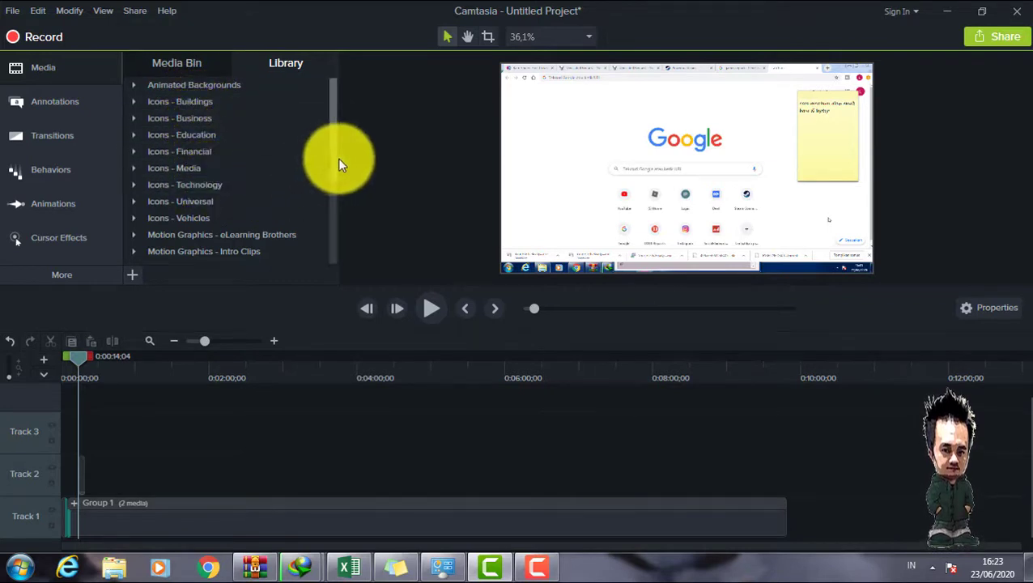
{"action": "left_click_drag", "start_coordinate": [332, 161], "coordinate": [320, 197]}
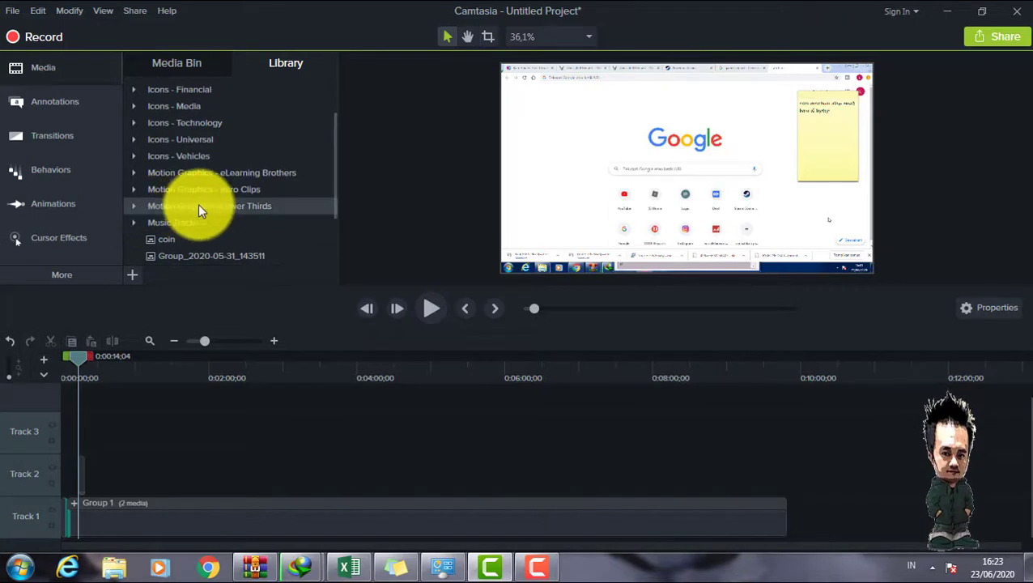
Open the Library's Motion Graphics - Lower Thirds folder and preview basictext-01
{"action": "left_click", "coordinate": [131, 205]}
{"action": "double_click", "coordinate": [189, 153]}
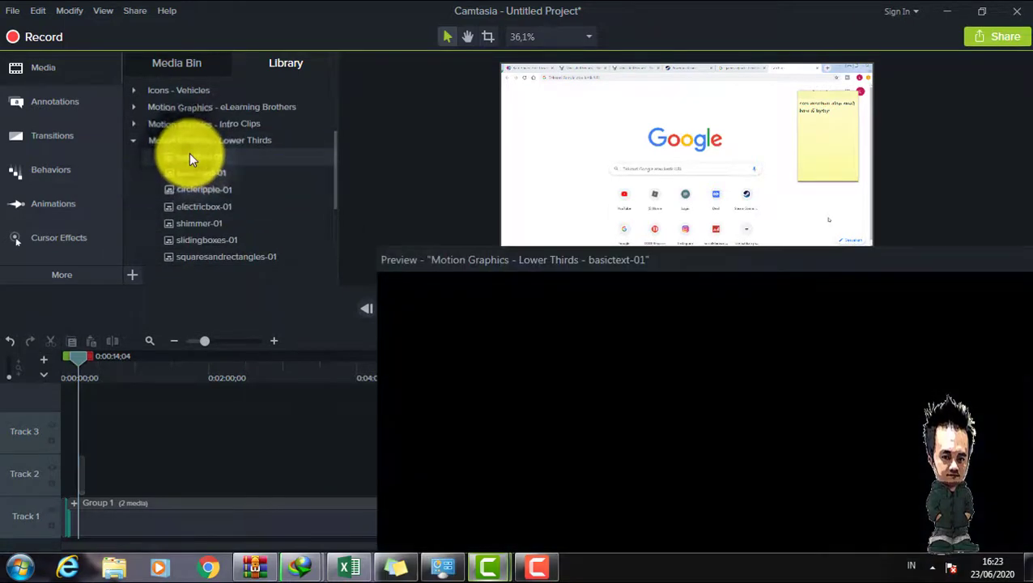
{"action": "left_click_drag", "start_coordinate": [590, 261], "coordinate": [296, 80]}
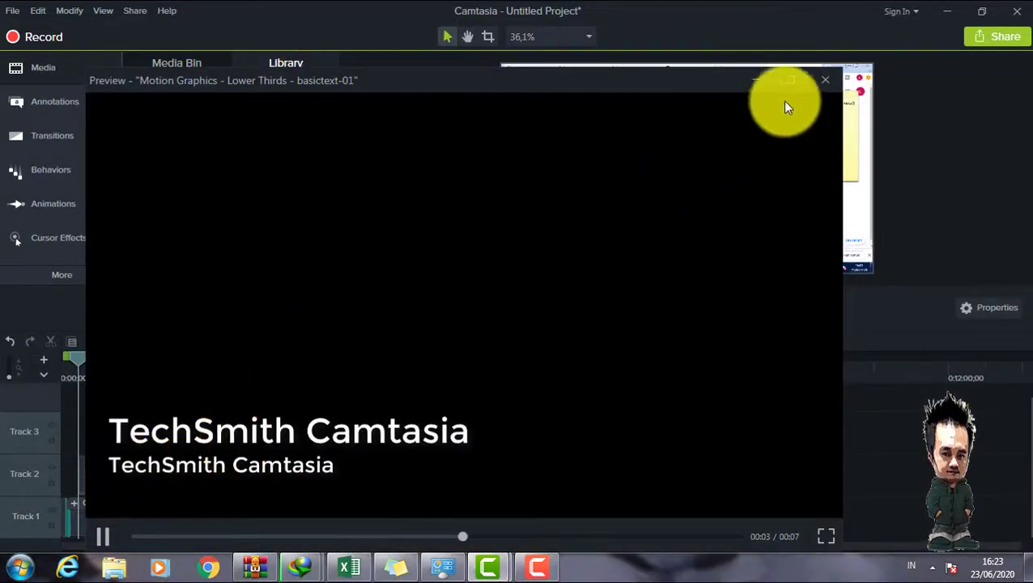
{"action": "left_click", "coordinate": [823, 80]}
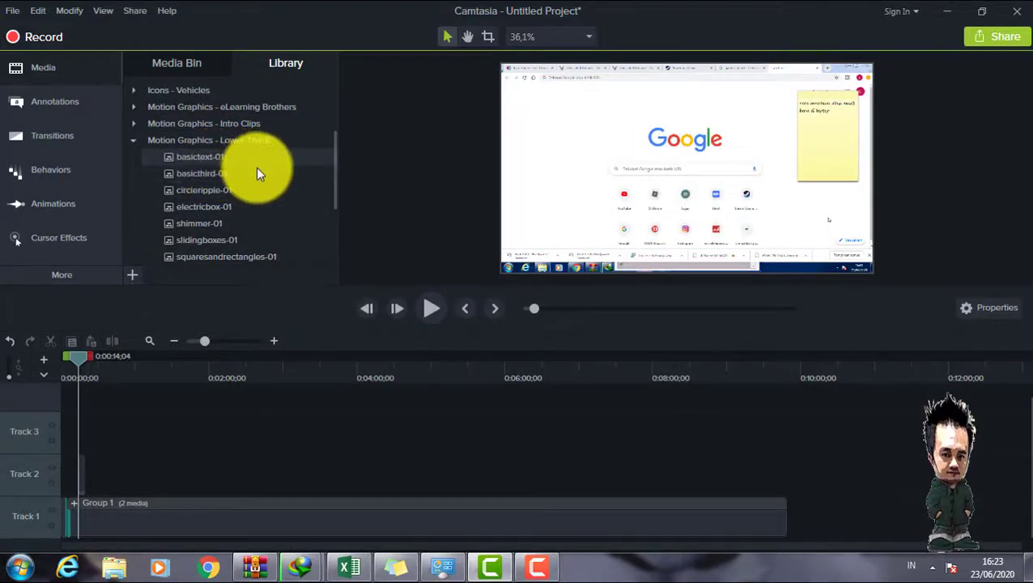
Preview the lower thirds basicthird-01 and circleripple-01
{"action": "double_click", "coordinate": [199, 175]}
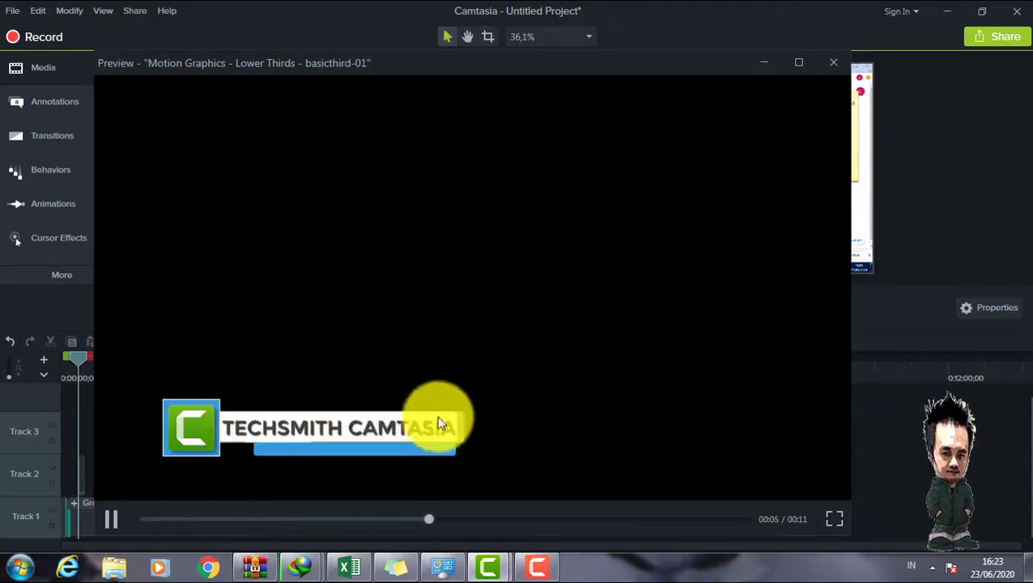
{"action": "left_click", "coordinate": [837, 64]}
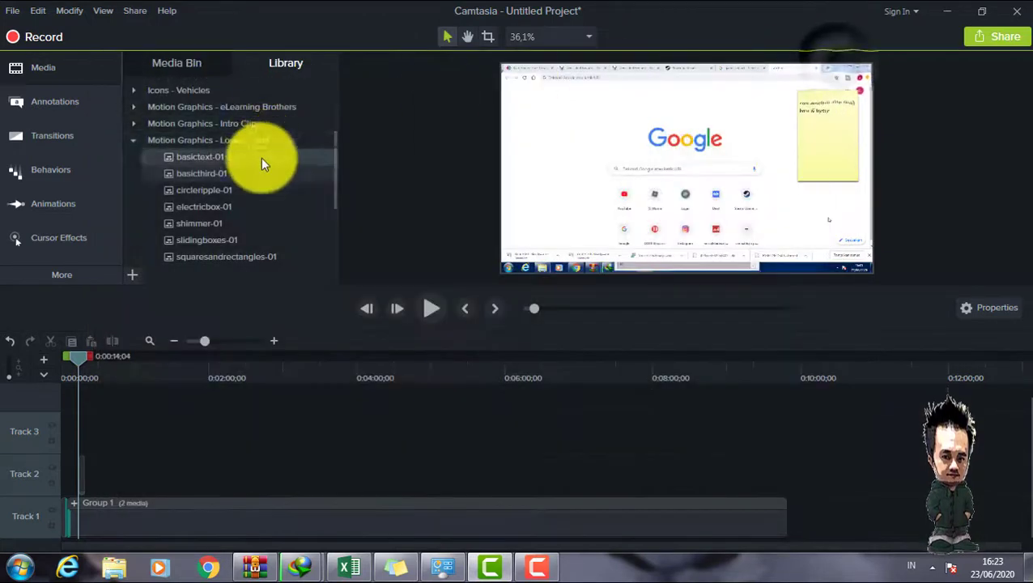
{"action": "double_click", "coordinate": [210, 188]}
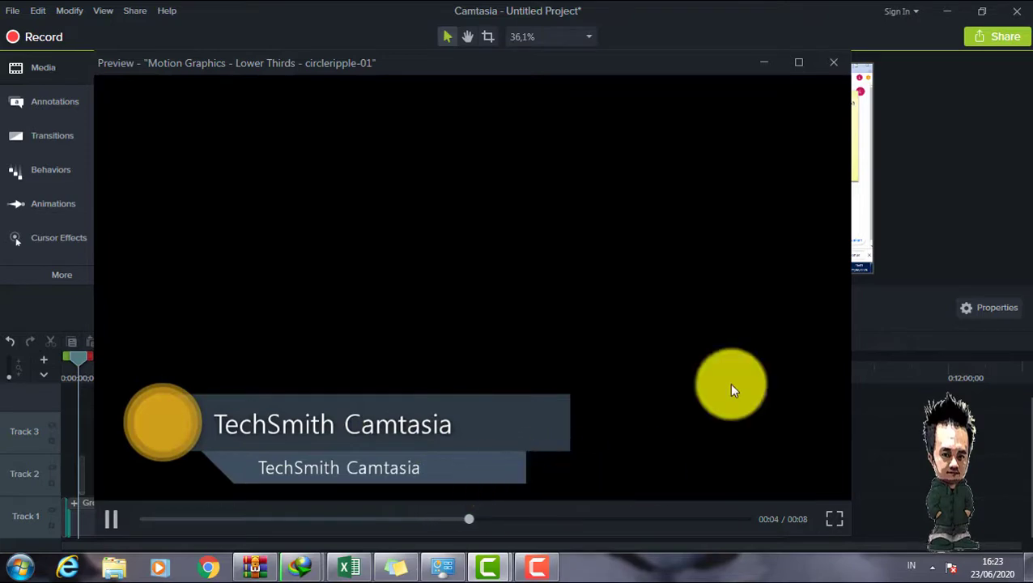
{"action": "left_click", "coordinate": [834, 65]}
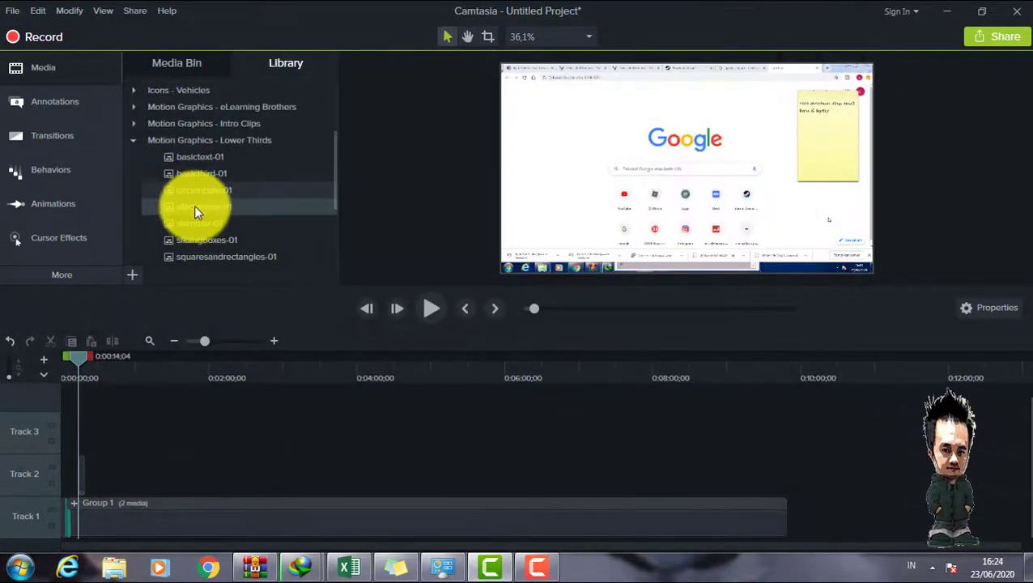
Preview the lower thirds electricbox-01 and slidingboxes-01
{"action": "double_click", "coordinate": [194, 207]}
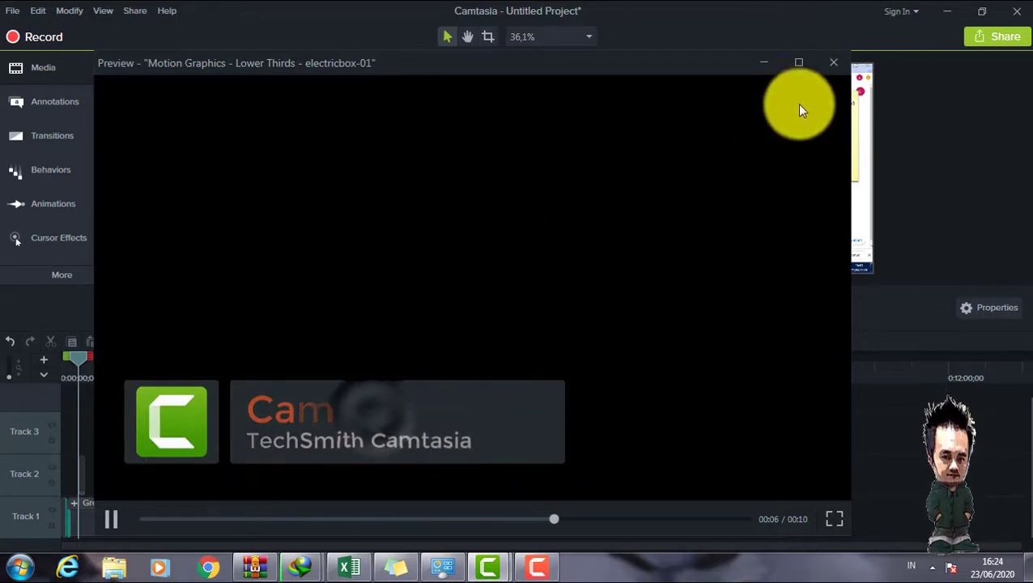
{"action": "left_click", "coordinate": [832, 62]}
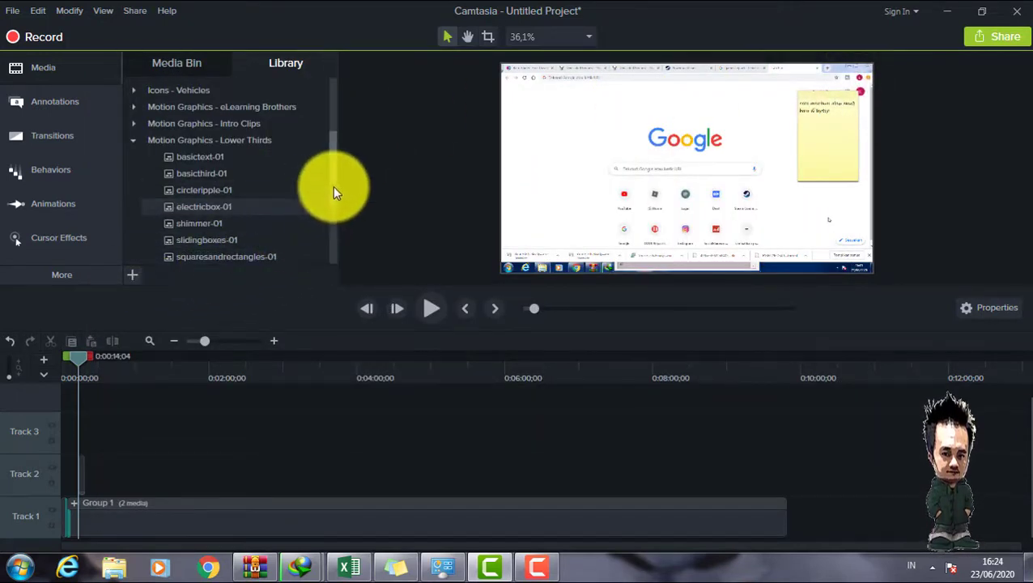
{"action": "left_click_drag", "start_coordinate": [334, 190], "coordinate": [333, 209]}
{"action": "double_click", "coordinate": [218, 183]}
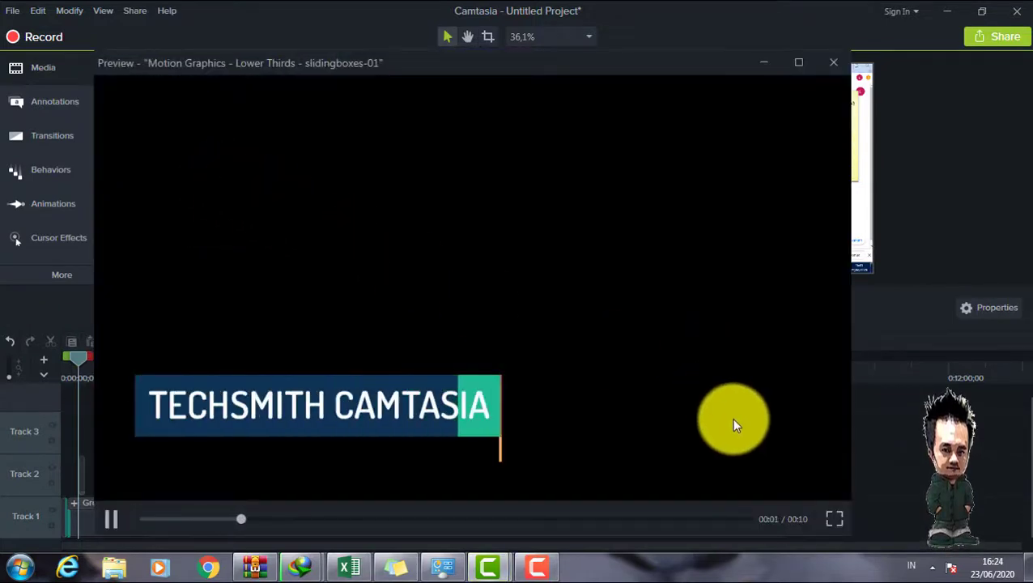
{"action": "left_click", "coordinate": [828, 65]}
Place the slidingboxes-01 lower third on Track 3 near the playhead and open its group, with the playhead at 0:00:21;14
{"action": "left_click_drag", "start_coordinate": [211, 183], "coordinate": [363, 433]}
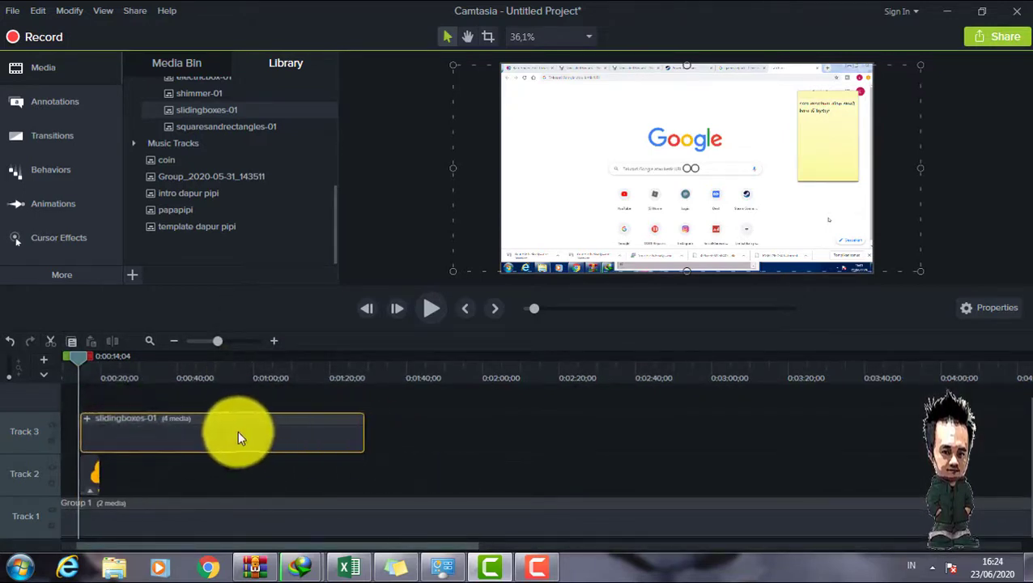
{"action": "right_click", "coordinate": [196, 418]}
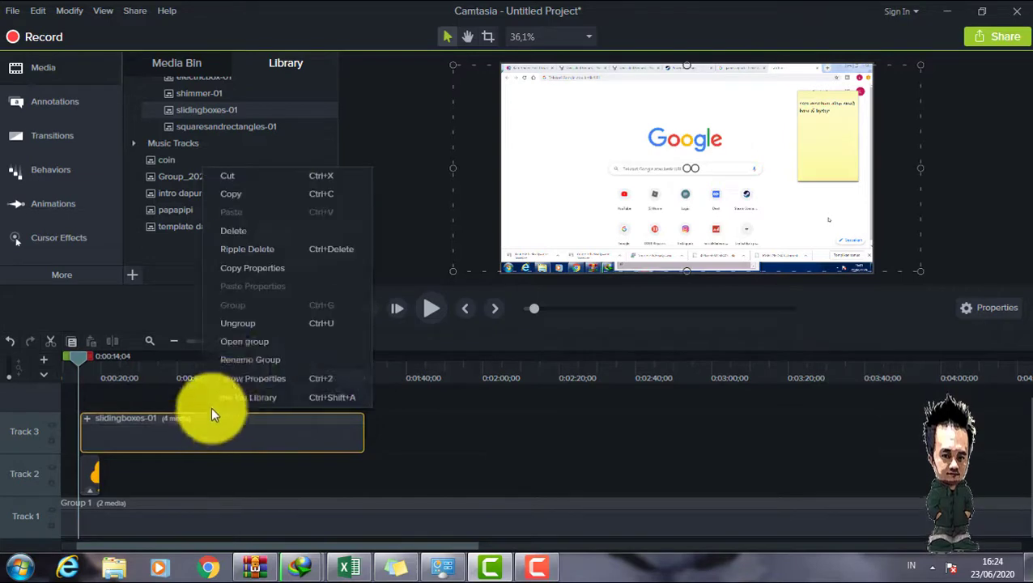
{"action": "left_click", "coordinate": [238, 343]}
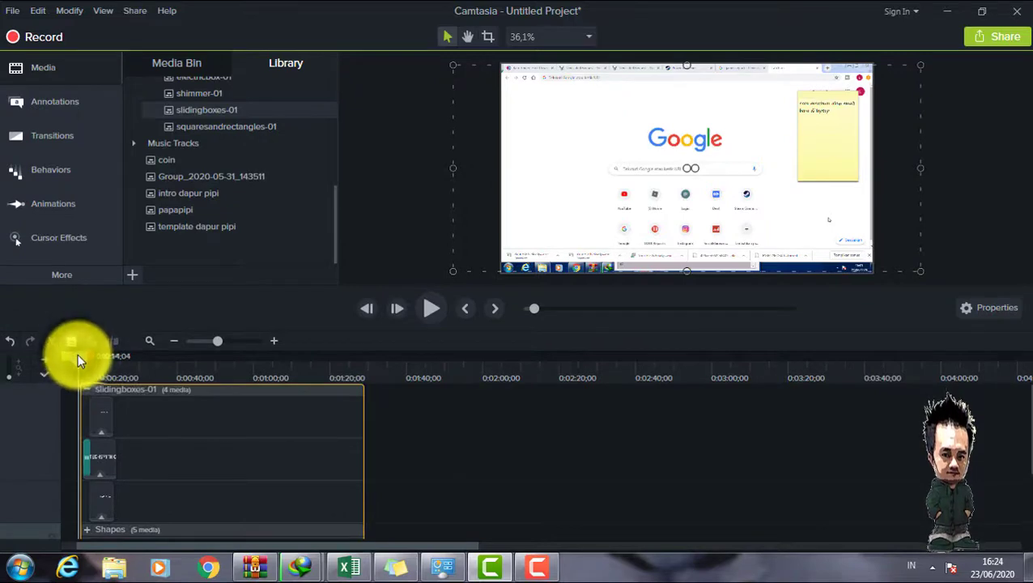
{"action": "left_click_drag", "start_coordinate": [77, 353], "coordinate": [107, 360]}
{"action": "left_click", "coordinate": [905, 83]}
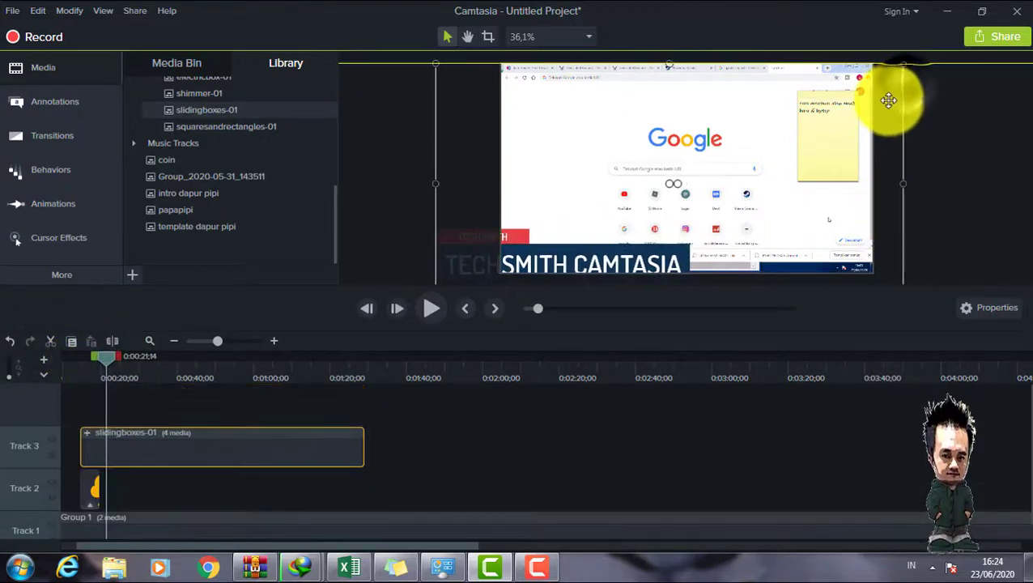
{"action": "left_click_drag", "start_coordinate": [428, 64], "coordinate": [566, 107]}
{"action": "left_click", "coordinate": [45, 12]}
{"action": "left_click", "coordinate": [66, 28]}
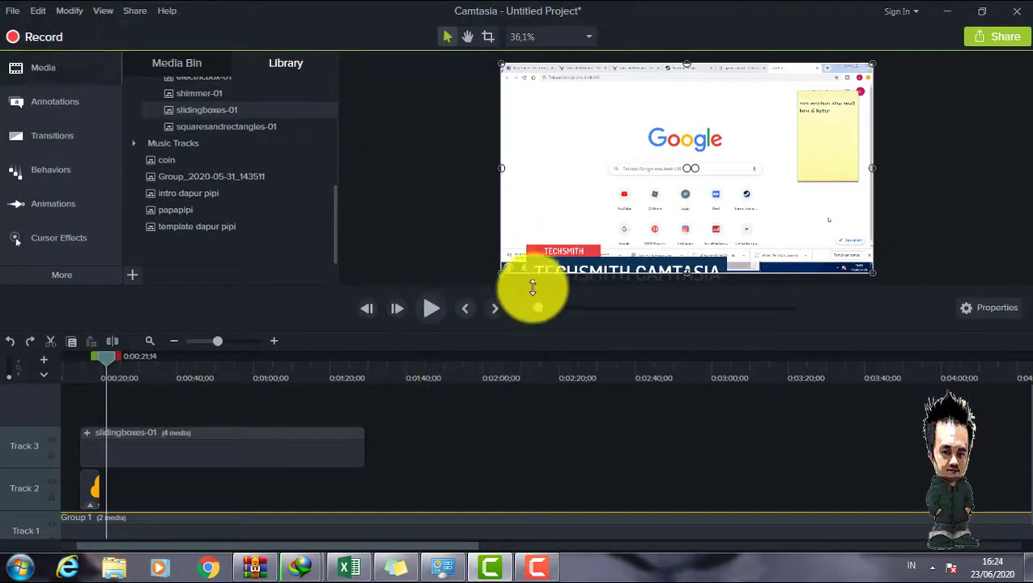
Move the slidingboxes-01 title into the lower-left corner of the video frame and scale it down to about two-thirds of the frame width
{"action": "left_click", "coordinate": [570, 259]}
{"action": "left_click_drag", "start_coordinate": [570, 259], "coordinate": [544, 223]}
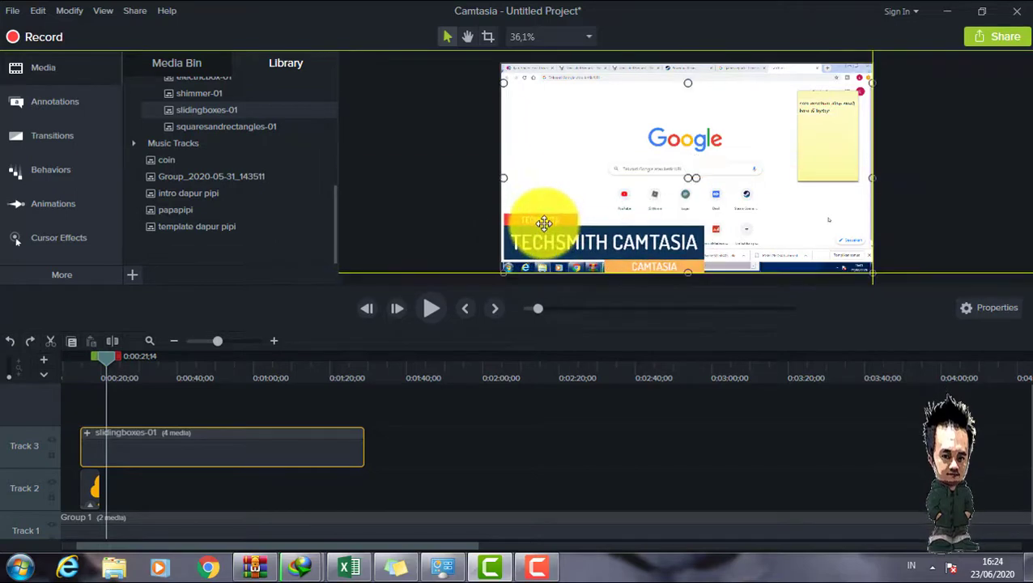
{"action": "left_click_drag", "start_coordinate": [543, 221], "coordinate": [545, 223]}
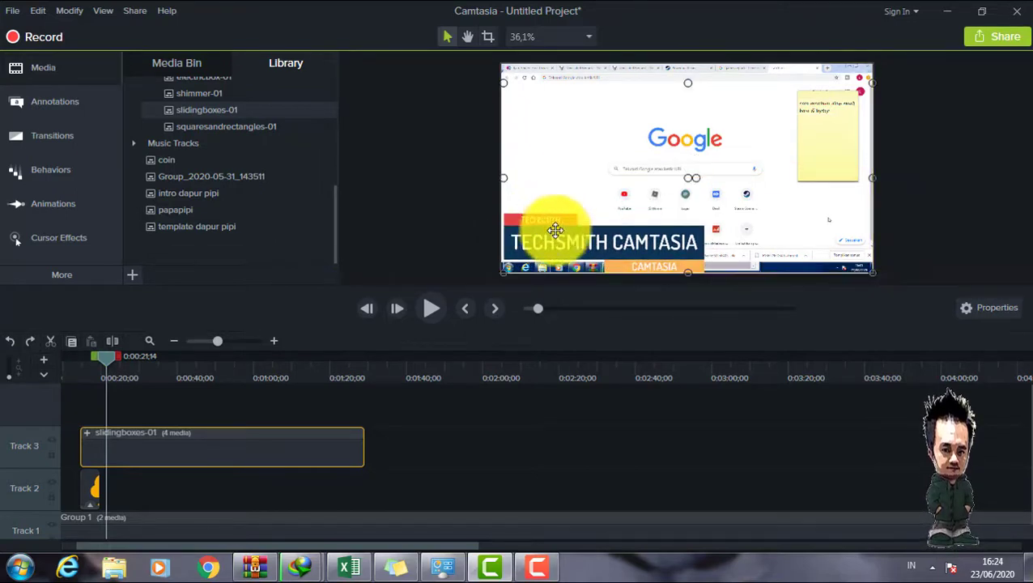
{"action": "left_click_drag", "start_coordinate": [871, 84], "coordinate": [756, 142]}
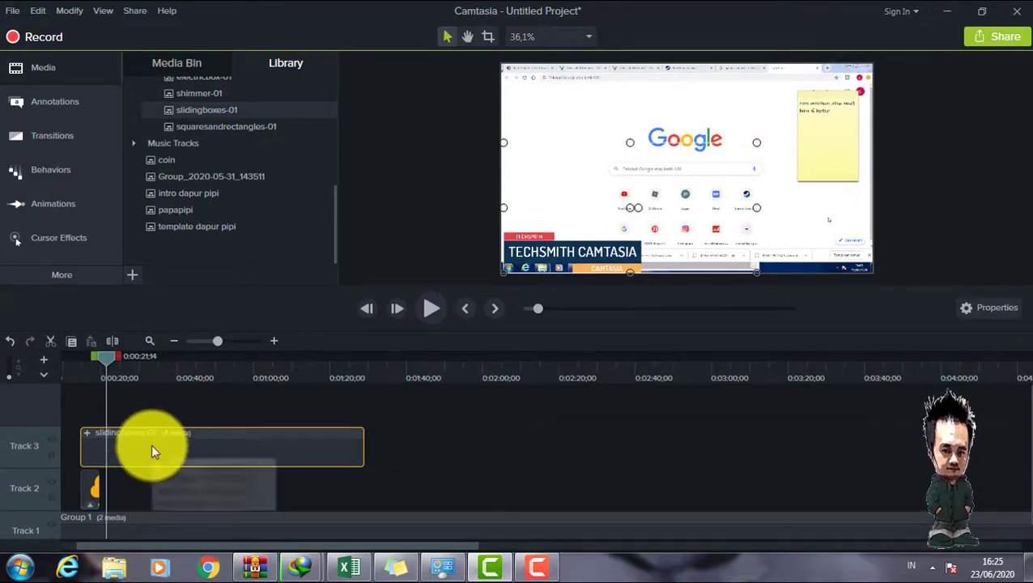
Open the slidingboxes-01 group on the timeline and enlarge the preview area above the timeline
{"action": "right_click", "coordinate": [177, 428]}
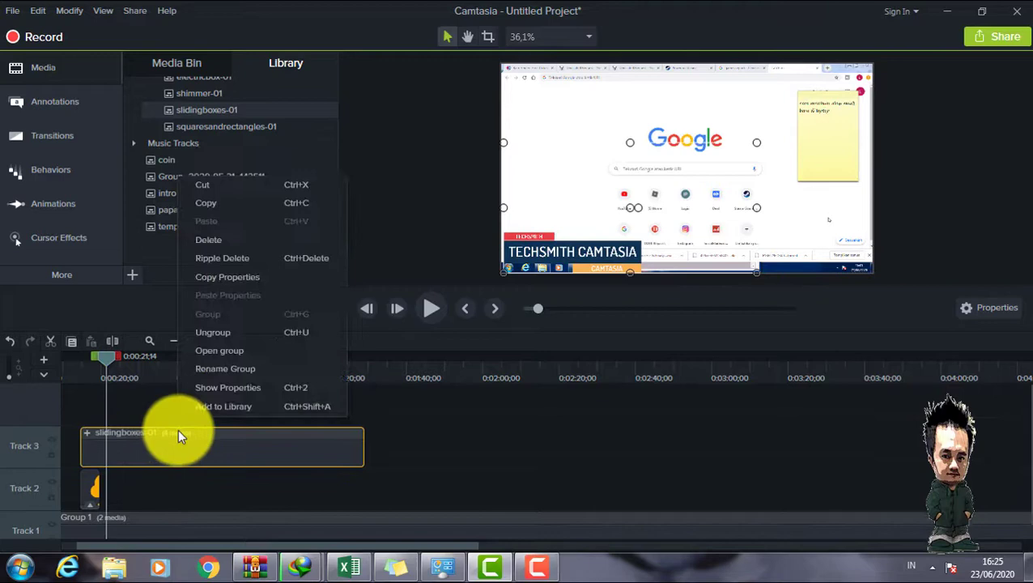
{"action": "left_click", "coordinate": [225, 352]}
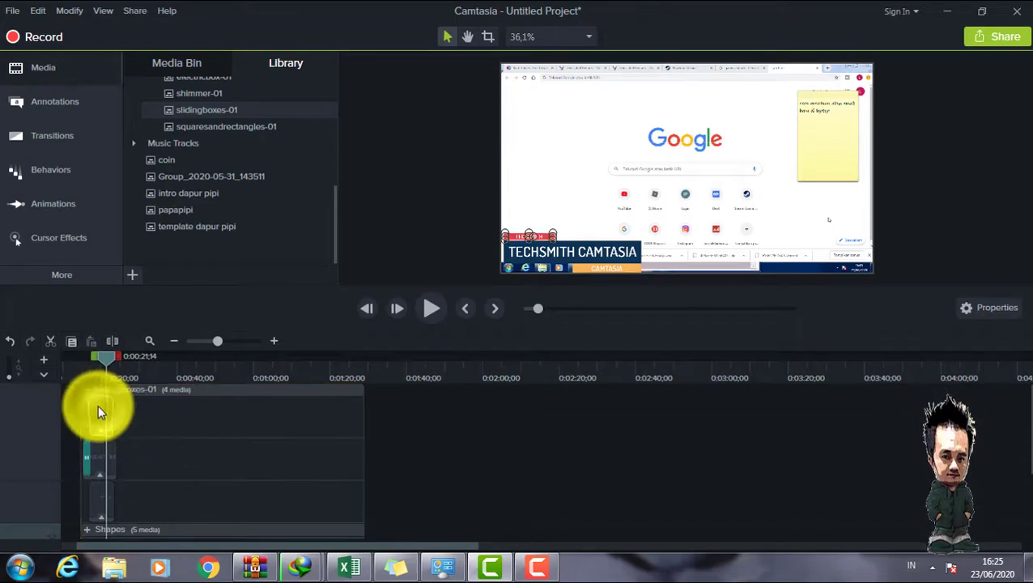
{"action": "left_click", "coordinate": [98, 412]}
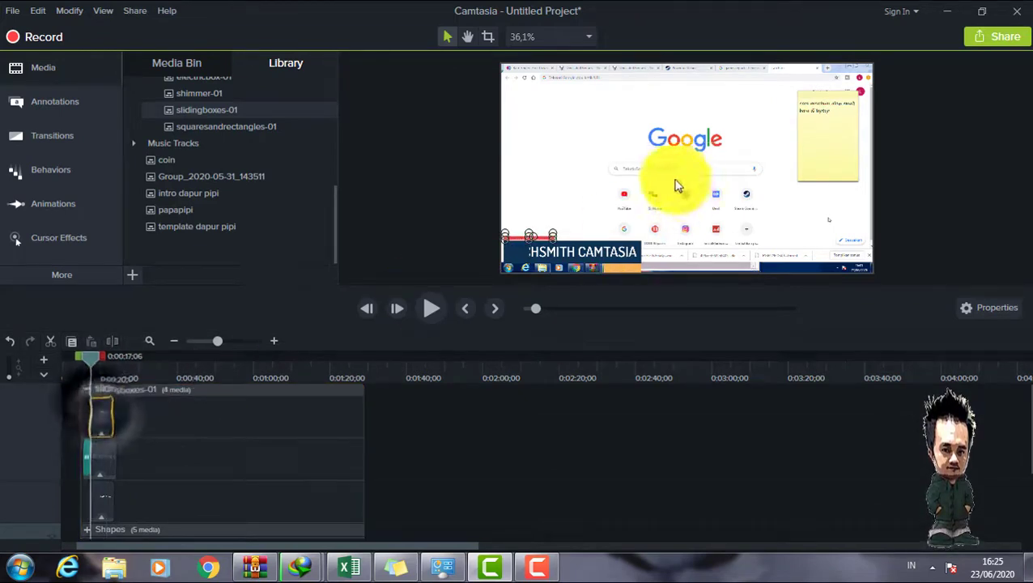
{"action": "left_click_drag", "start_coordinate": [341, 288], "coordinate": [263, 410]}
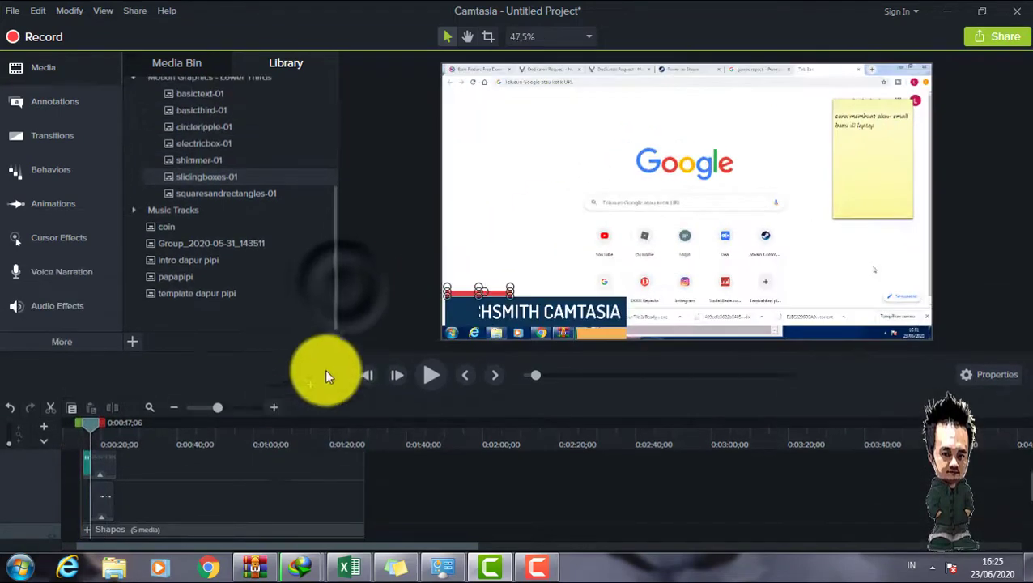
Replace the lower third's main title text with "CResep Membuat Donat" and play the animation from just before it starts
{"action": "left_click", "coordinate": [99, 459]}
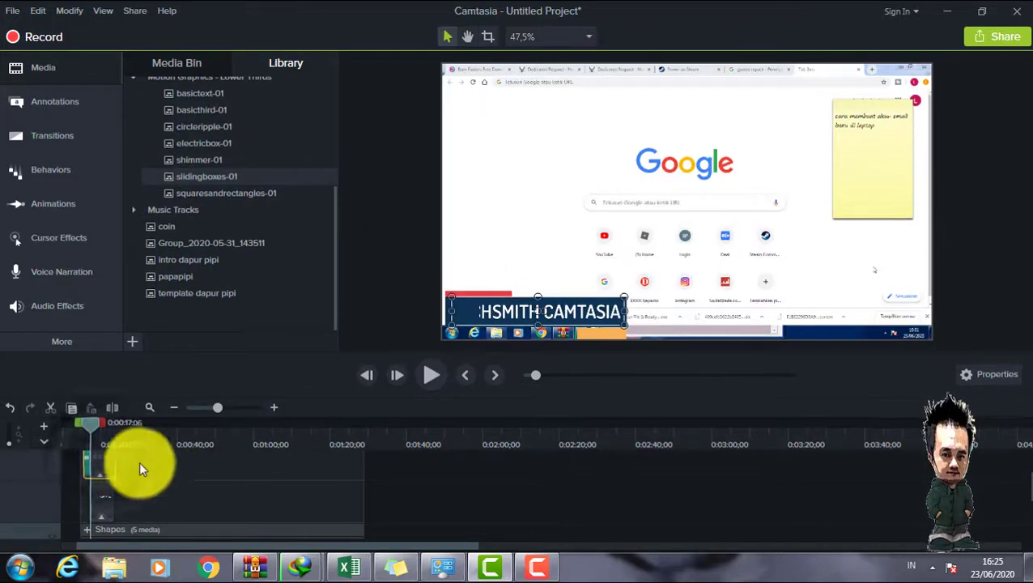
{"action": "left_click", "coordinate": [102, 498]}
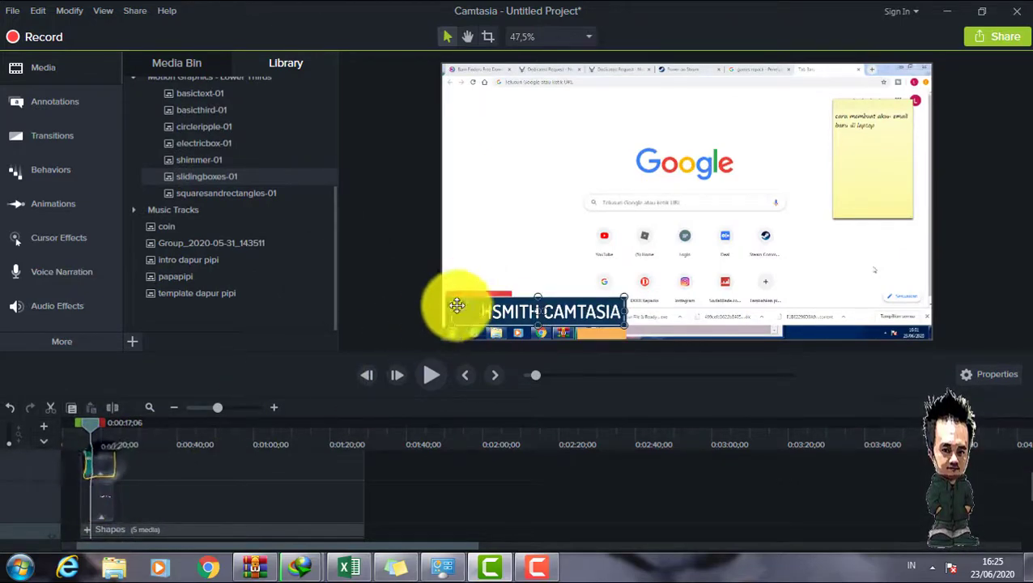
{"action": "left_click", "coordinate": [485, 312]}
{"action": "key", "text": "BackSpace"}
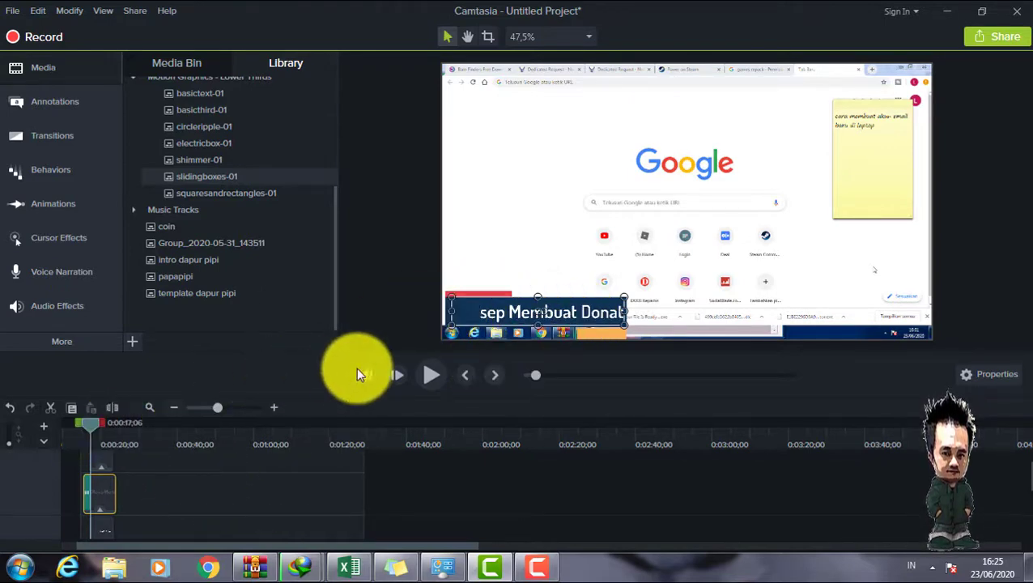
{"action": "left_click", "coordinate": [80, 428]}
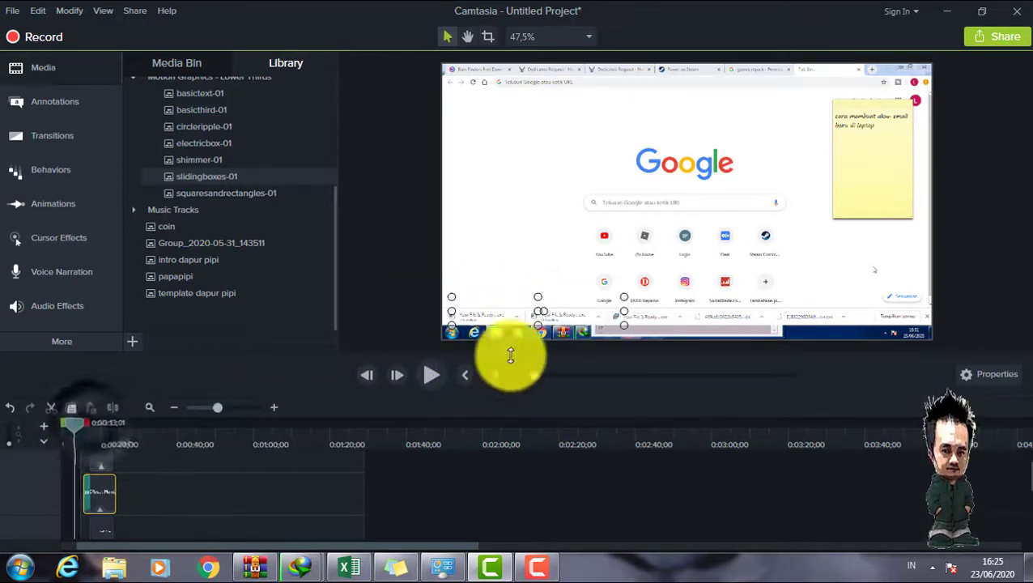
{"action": "left_click", "coordinate": [432, 374]}
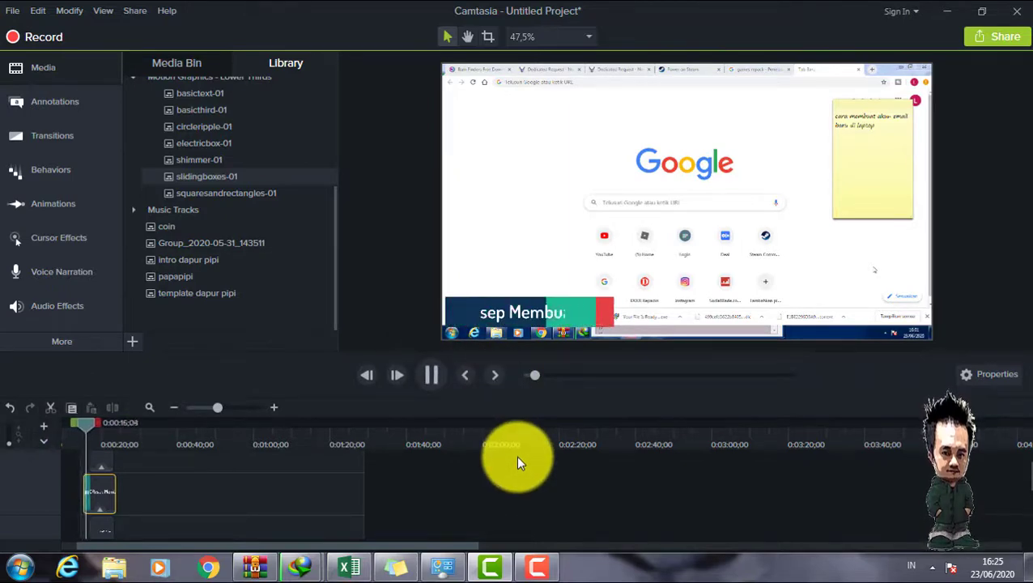
{"action": "left_click", "coordinate": [435, 373]}
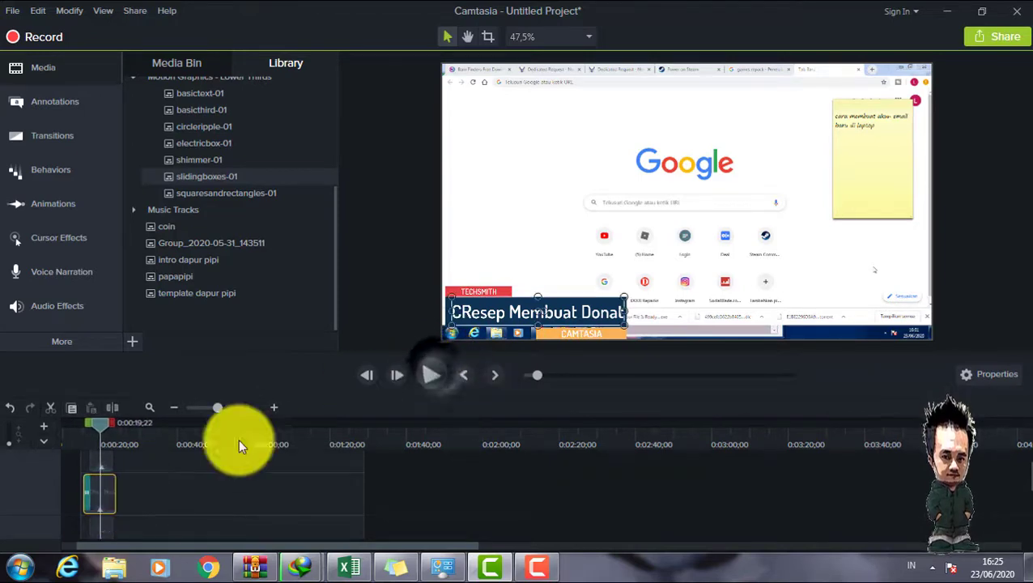
Correct the lower third's main title to "Resep Membuat Donat" and replay the animation
{"action": "double_click", "coordinate": [466, 308]}
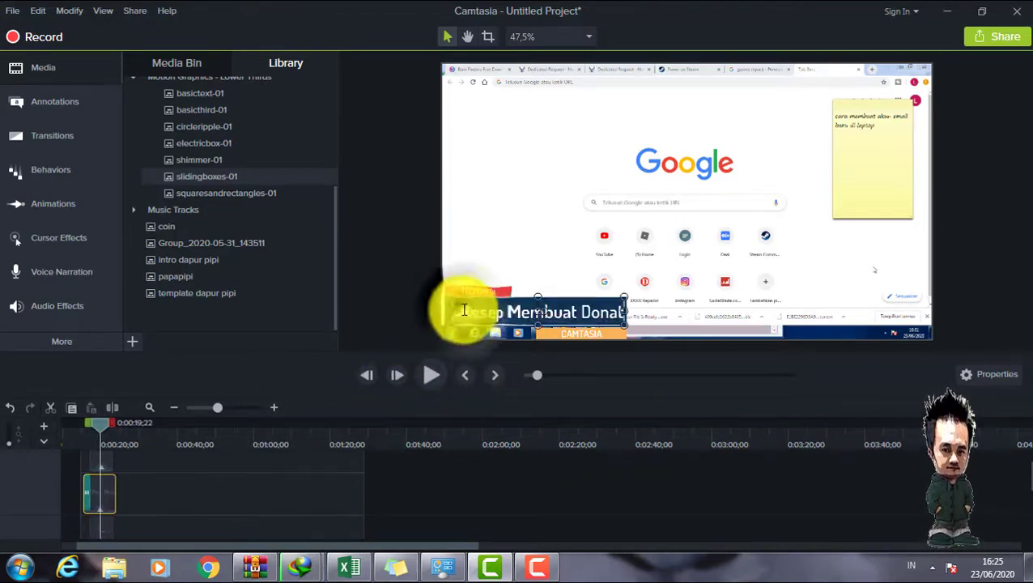
{"action": "left_click", "coordinate": [472, 316]}
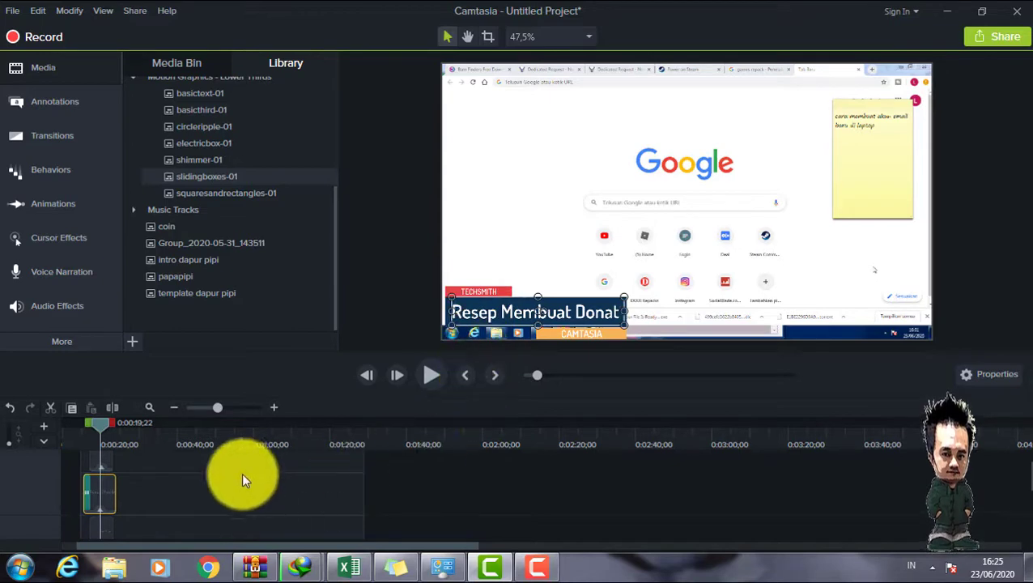
{"action": "left_click_drag", "start_coordinate": [103, 423], "coordinate": [74, 423]}
{"action": "left_click", "coordinate": [433, 378]}
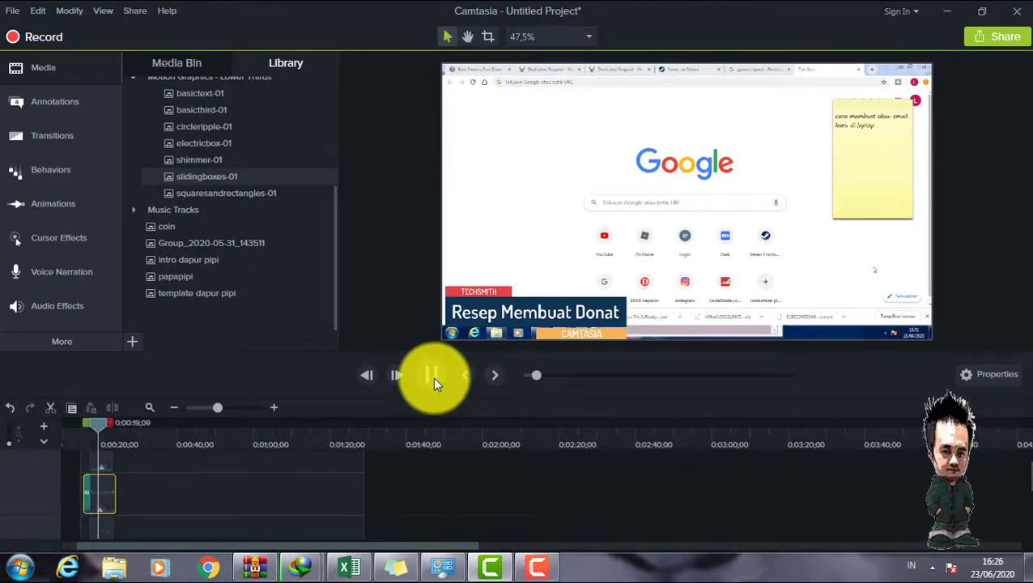
{"action": "left_click", "coordinate": [433, 377]}
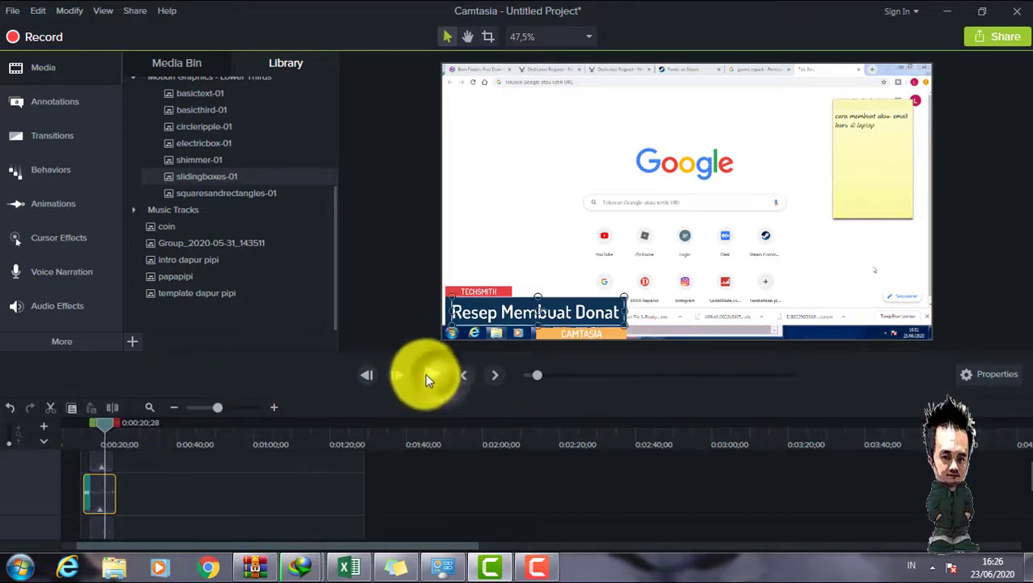
Change the lower third's main title to "Cara membuat akun" and open the orange CAMTASIA label beneath it for editing
{"action": "double_click", "coordinate": [503, 312]}
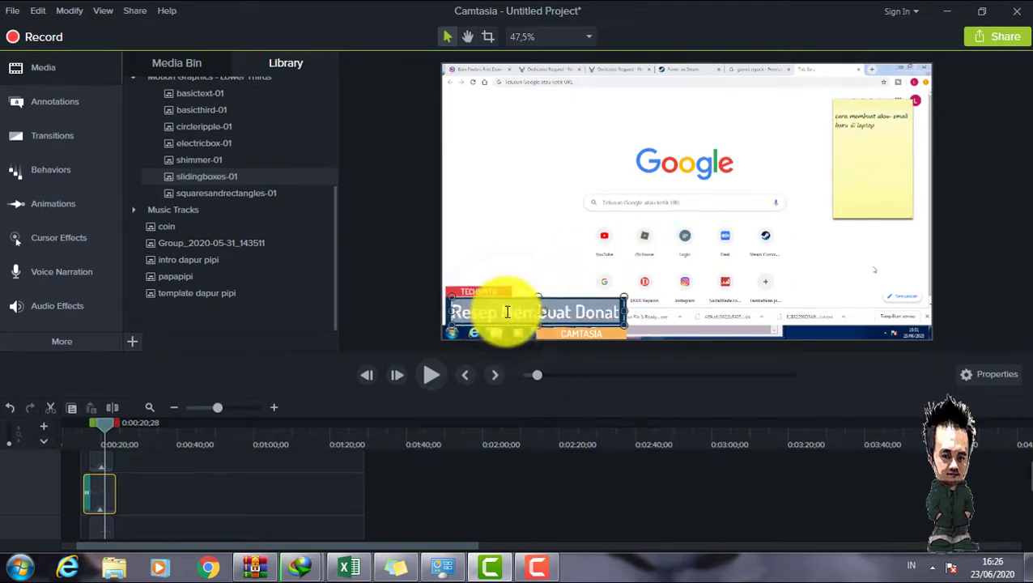
{"action": "type", "text": "CA"}
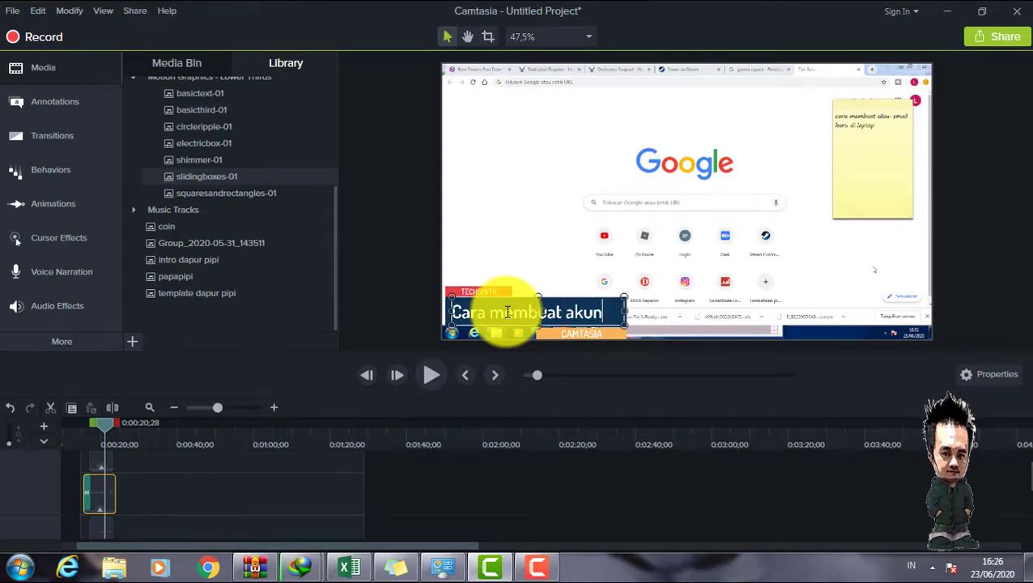
{"action": "left_click", "coordinate": [578, 334]}
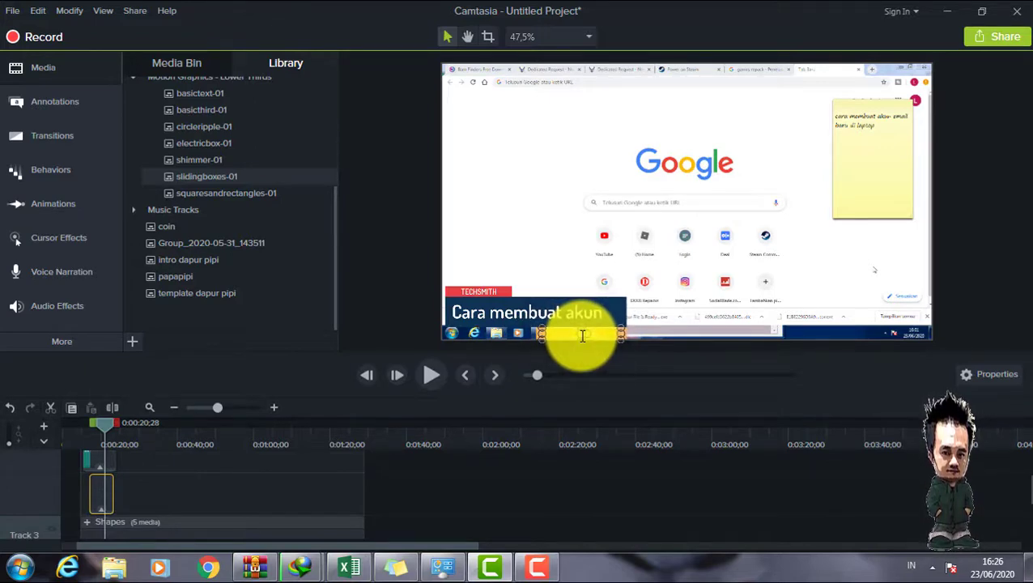
Play the edited lower third's animation from just before it starts
{"action": "left_click_drag", "start_coordinate": [101, 423], "coordinate": [92, 427]}
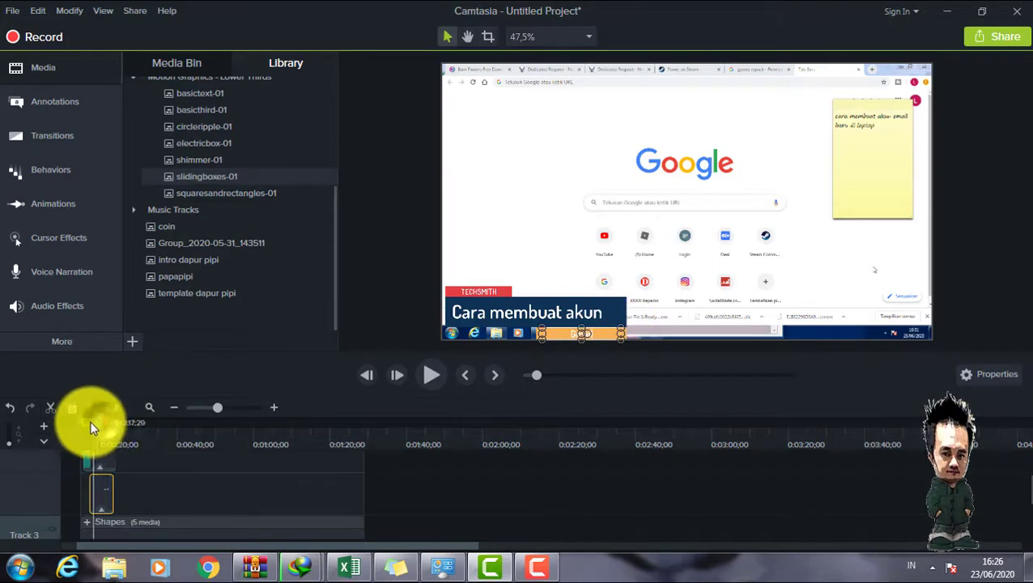
{"action": "left_click", "coordinate": [431, 374]}
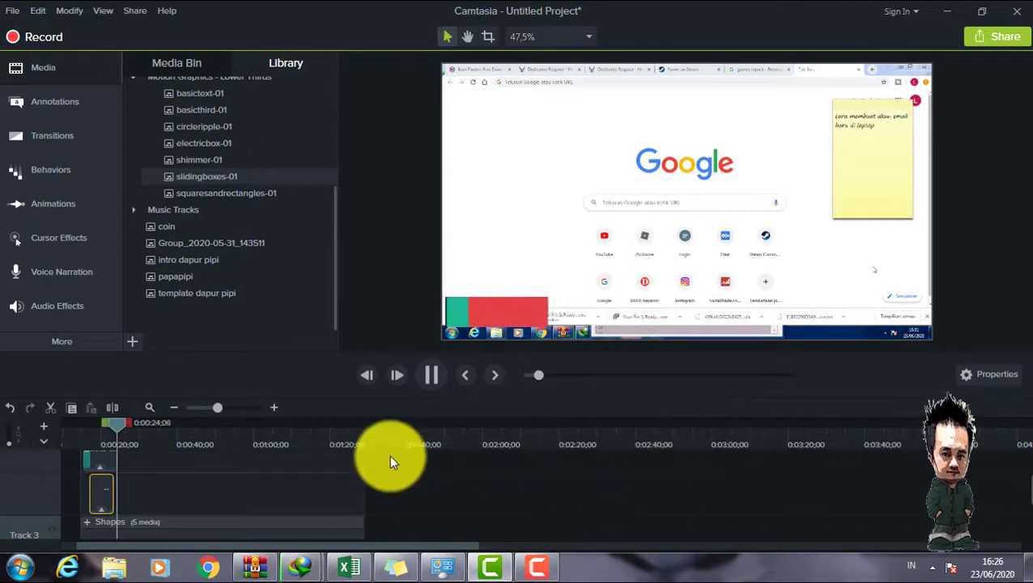
{"action": "left_click", "coordinate": [427, 374]}
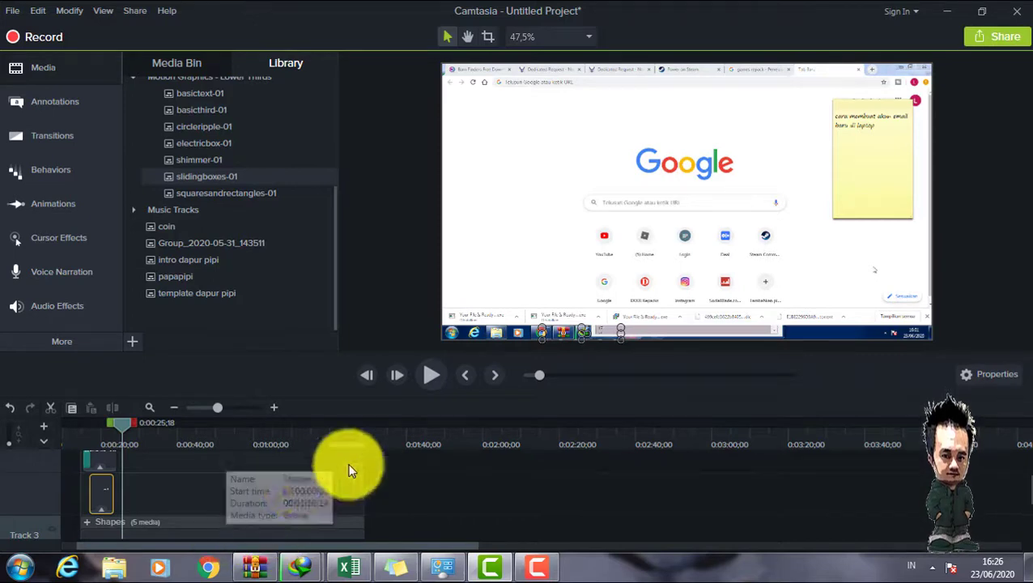
Show the callout's text properties and change the font of the "Cara membuat akun" title to Dotum
{"action": "left_click", "coordinate": [981, 377]}
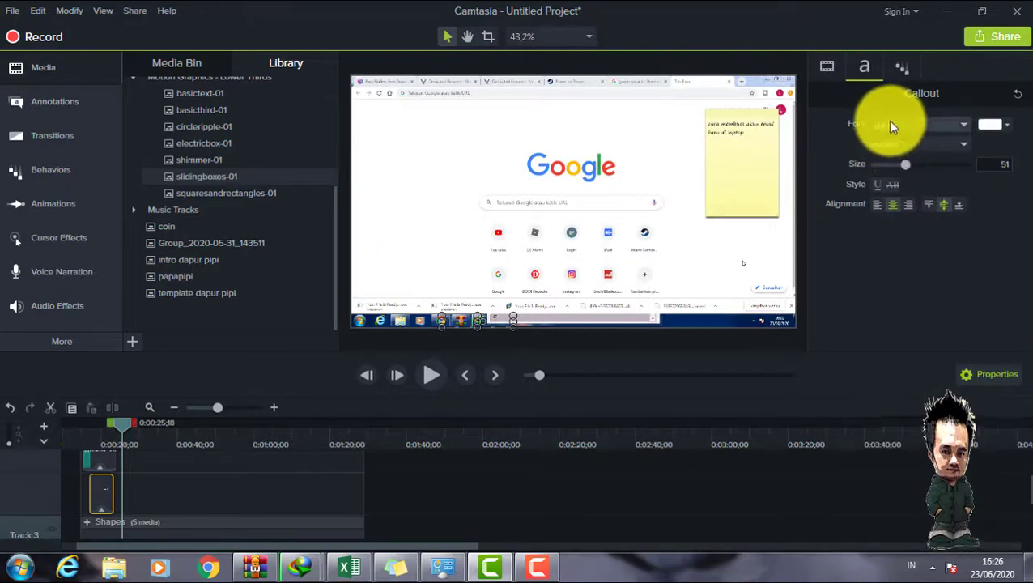
{"action": "left_click", "coordinate": [959, 123]}
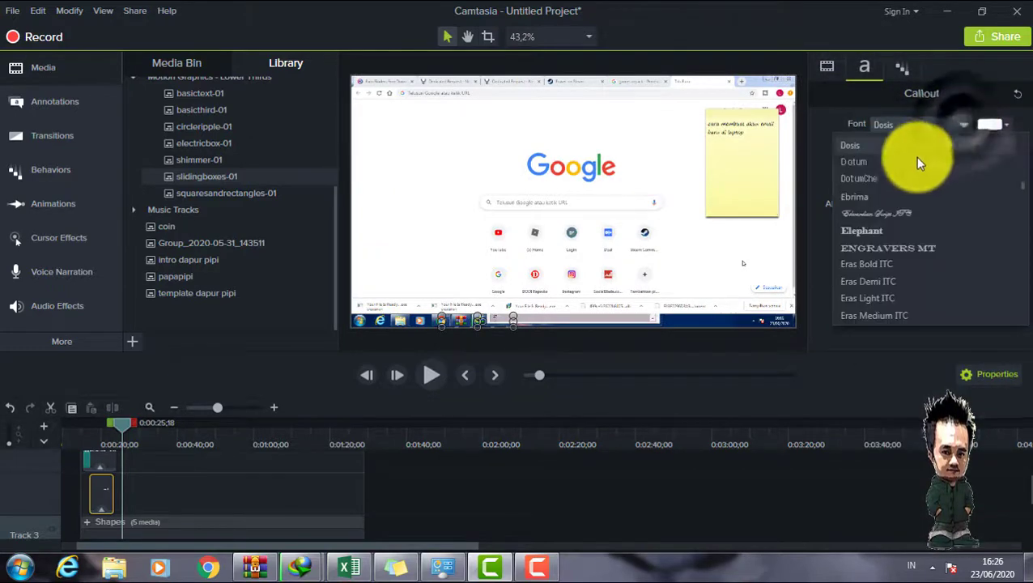
{"action": "left_click", "coordinate": [130, 417]}
{"action": "left_click_drag", "start_coordinate": [122, 424], "coordinate": [97, 423]}
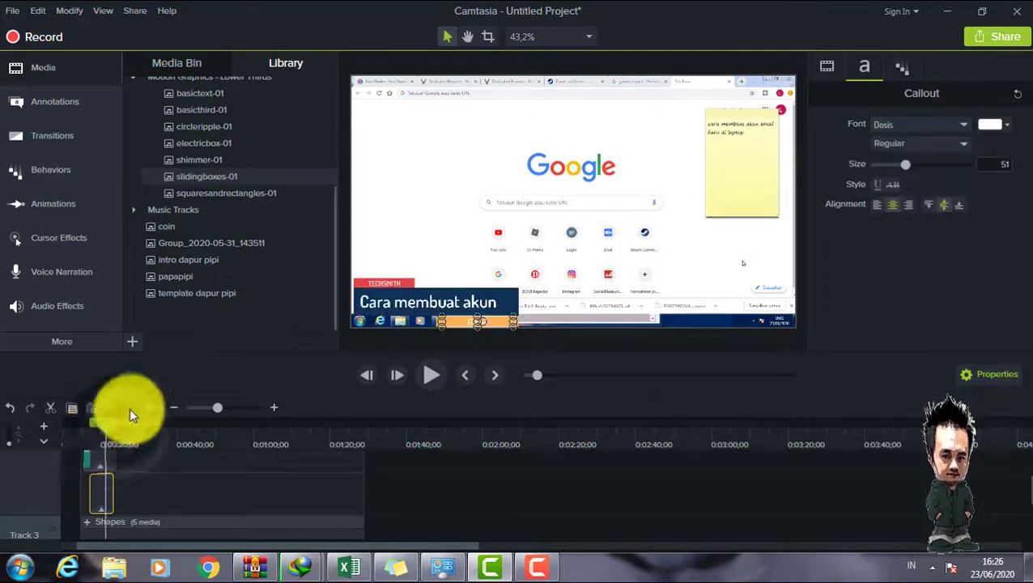
{"action": "double_click", "coordinate": [426, 300]}
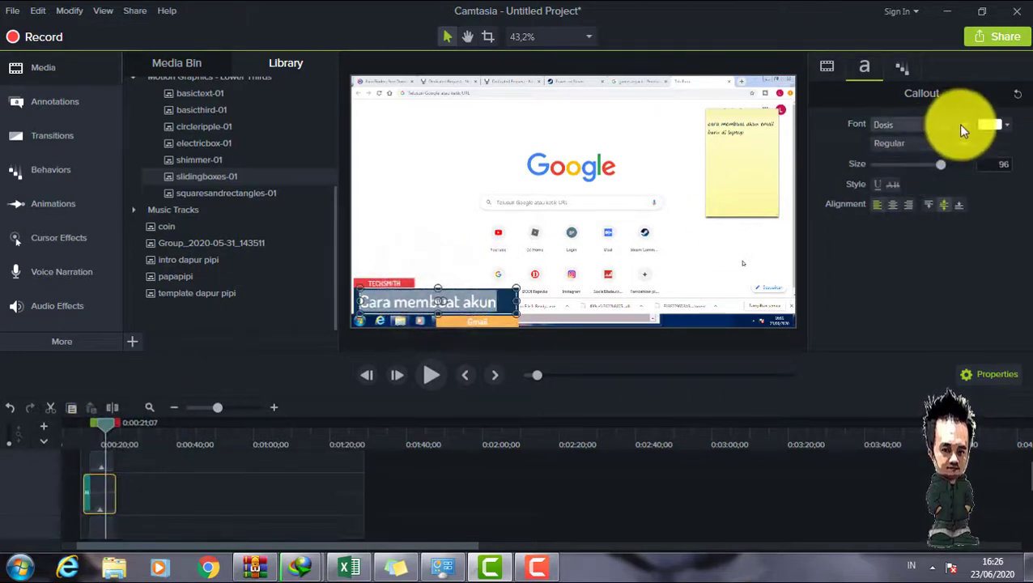
{"action": "left_click", "coordinate": [961, 127]}
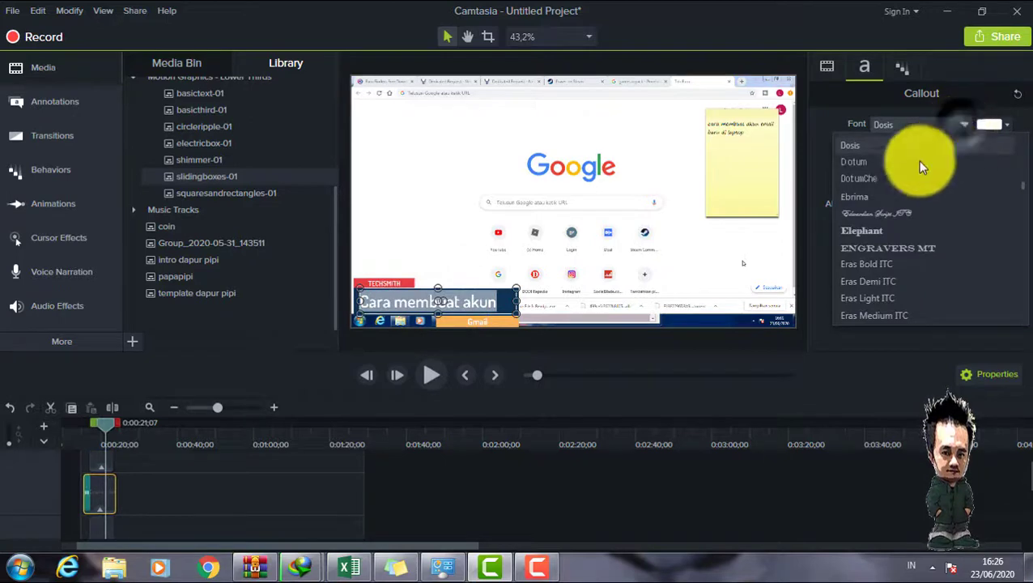
{"action": "left_click", "coordinate": [864, 182]}
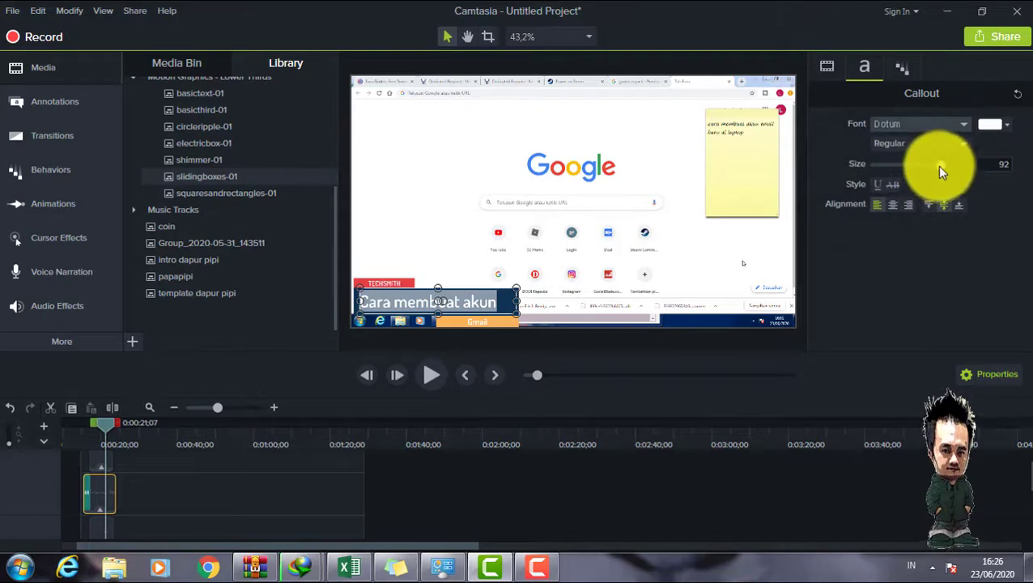
Try the lower third's main title at size 125, and change its font to Engravers MT at size 81
{"action": "mouse_move", "coordinate": [940, 167]}
{"action": "left_mouse_down"}
{"action": "mouse_move", "coordinate": [896, 164]}
{"action": "mouse_move", "coordinate": [938, 164]}
{"action": "left_mouse_up"}
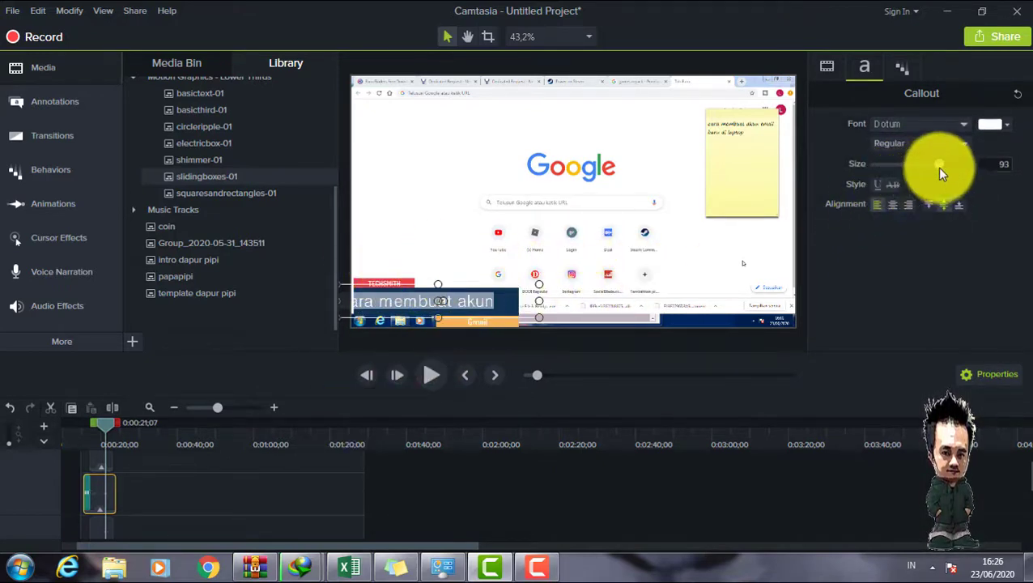
{"action": "left_click_drag", "start_coordinate": [936, 167], "coordinate": [964, 165]}
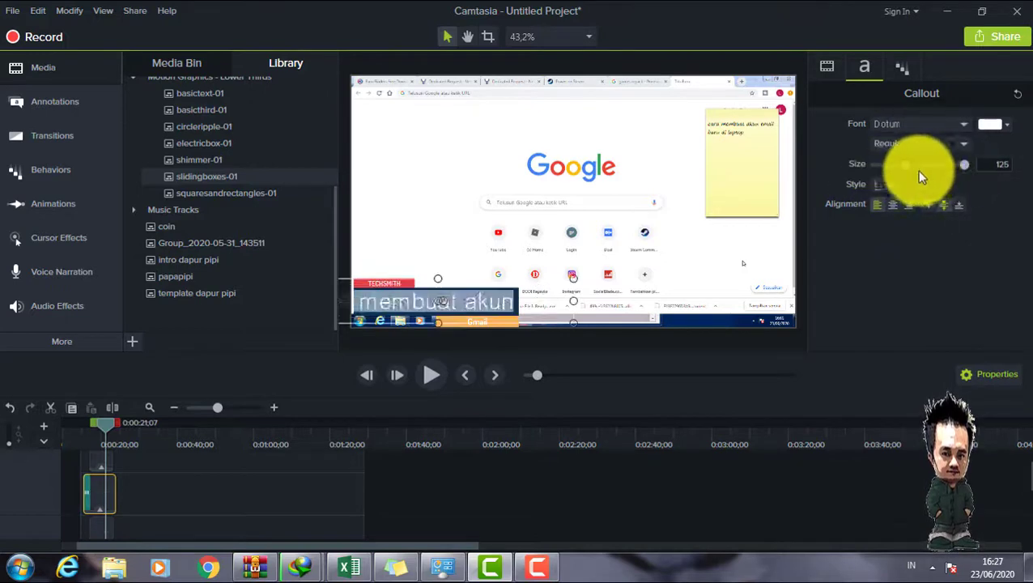
{"action": "left_click", "coordinate": [956, 127]}
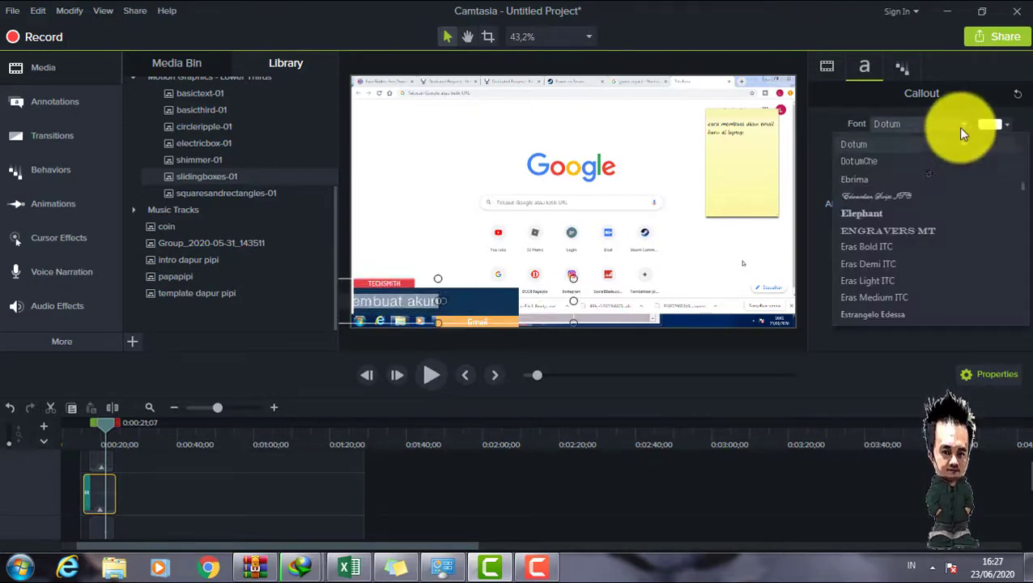
{"action": "left_click", "coordinate": [887, 231]}
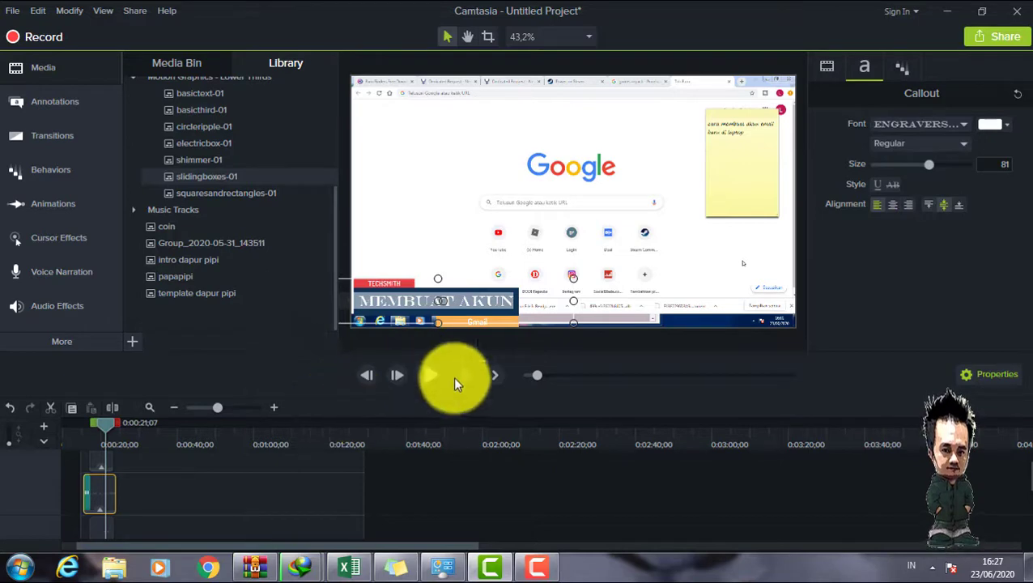
Collapse the Lower Thirds folder in the Library and delete the slidingboxes-01 group from Track 3
{"action": "scroll", "coordinate": [197, 187], "scroll_direction": "up", "scroll_amount": 2}
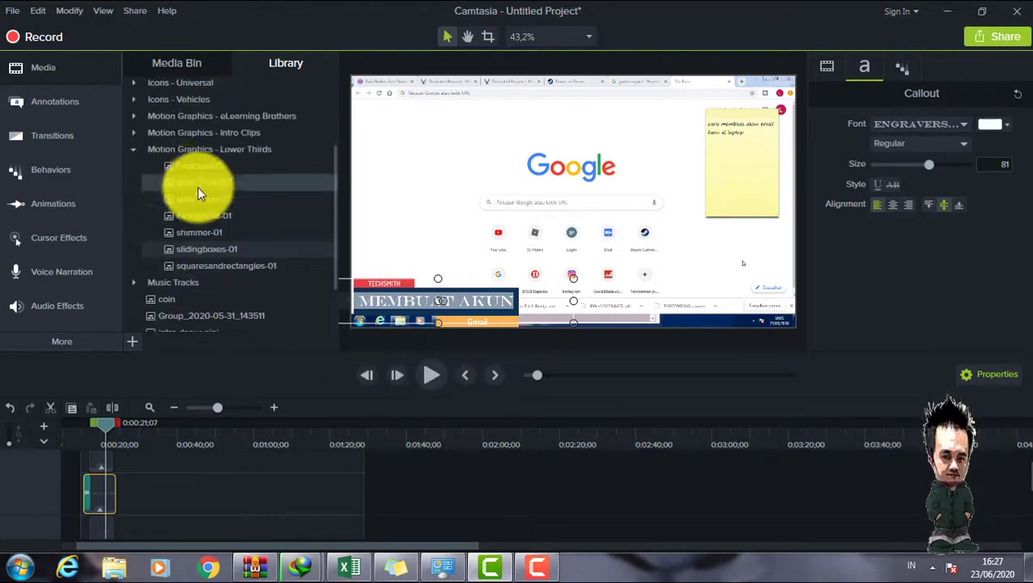
{"action": "left_click", "coordinate": [137, 149]}
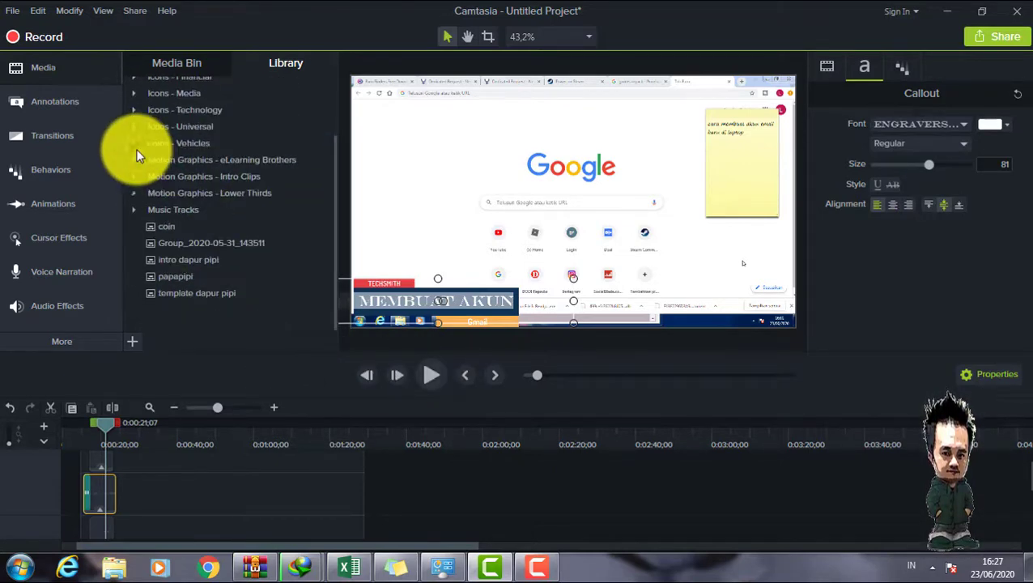
{"action": "left_click_drag", "start_coordinate": [224, 355], "coordinate": [409, 453]}
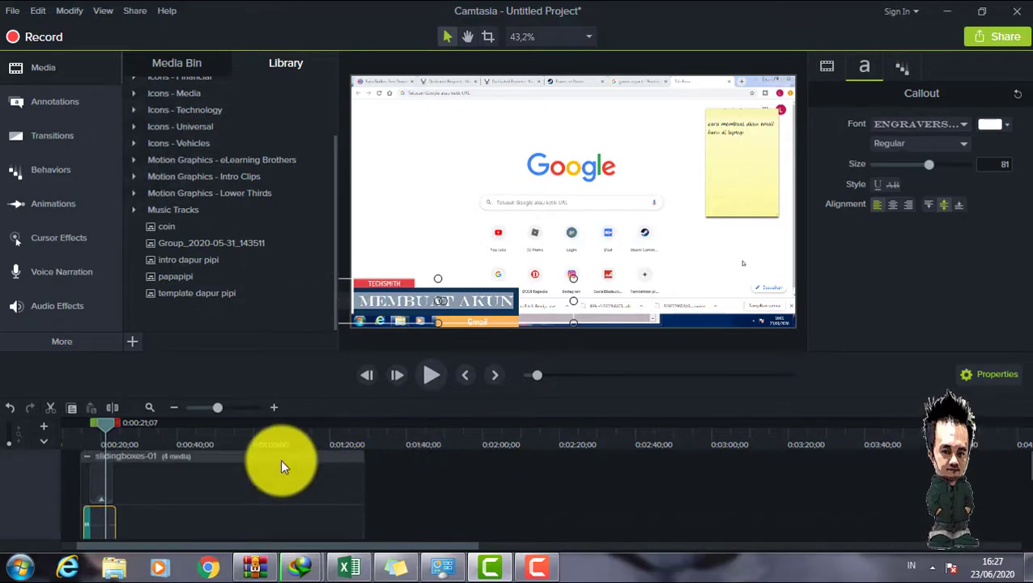
{"action": "left_click_drag", "start_coordinate": [339, 356], "coordinate": [345, 299]}
{"action": "left_click", "coordinate": [453, 347]}
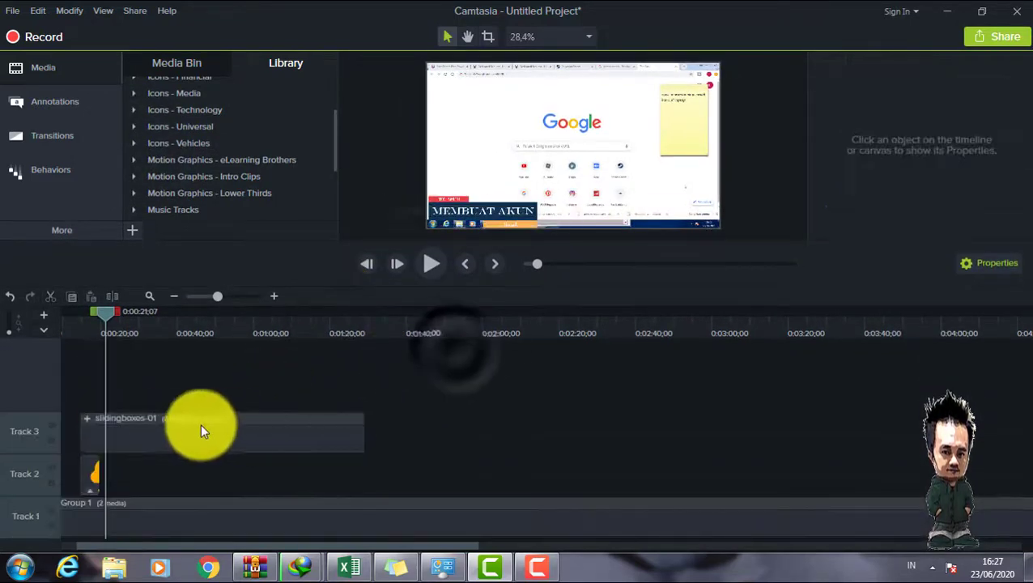
{"action": "left_click_drag", "start_coordinate": [200, 423], "coordinate": [213, 449]}
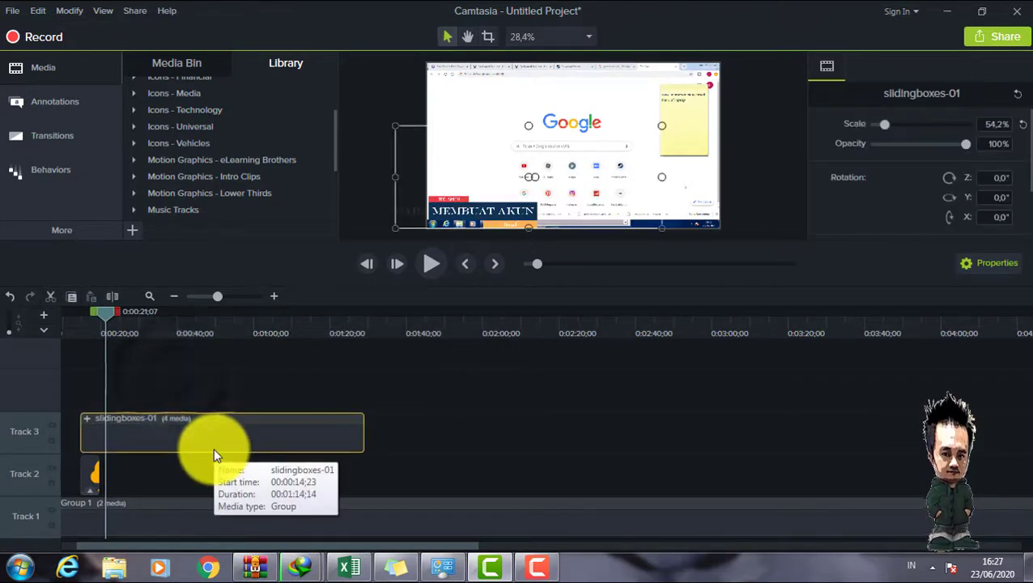
{"action": "key", "text": "Delete"}
Expand the Icons - Buildings folder in the Library and preview the apartment-01 asset
{"action": "scroll", "coordinate": [220, 167], "scroll_direction": "up", "scroll_amount": 3}
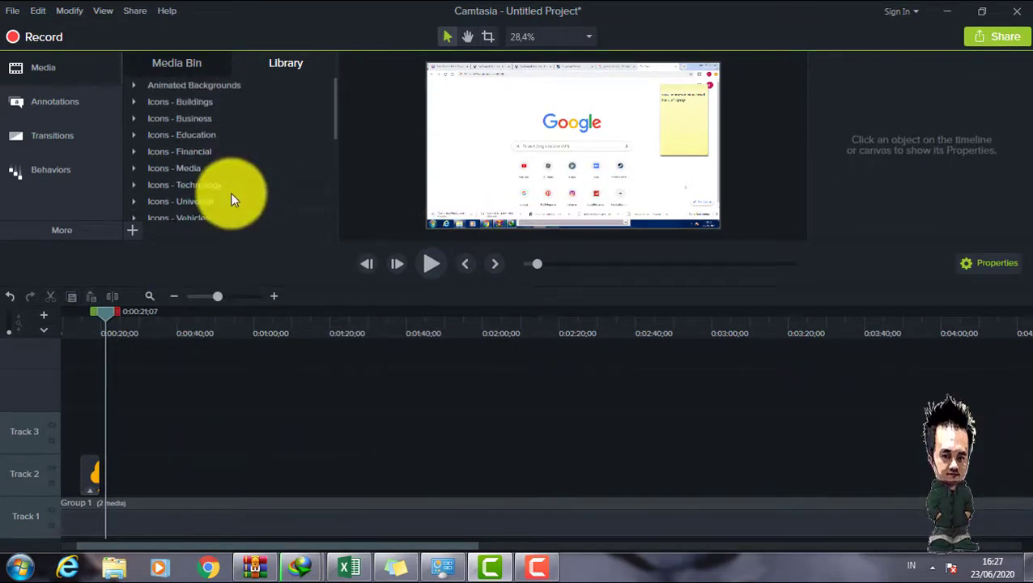
{"action": "left_click", "coordinate": [138, 105]}
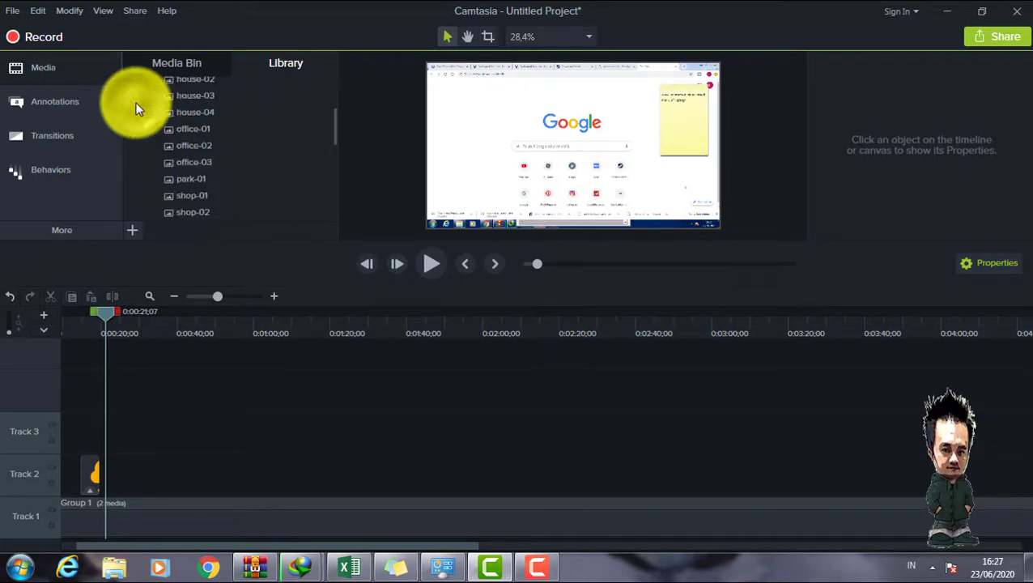
{"action": "scroll", "coordinate": [334, 125], "scroll_direction": "up", "scroll_amount": 3}
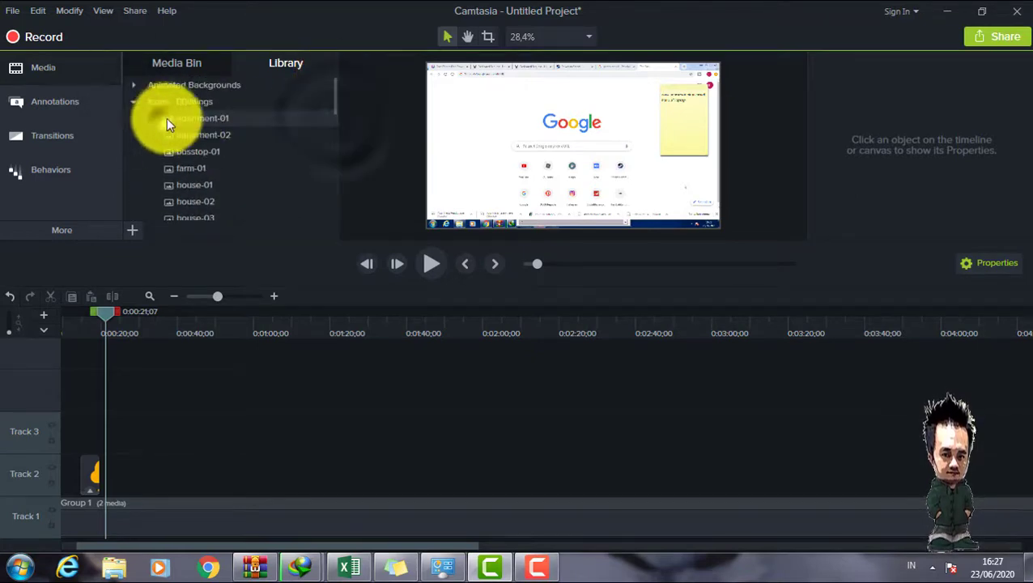
{"action": "double_click", "coordinate": [193, 122]}
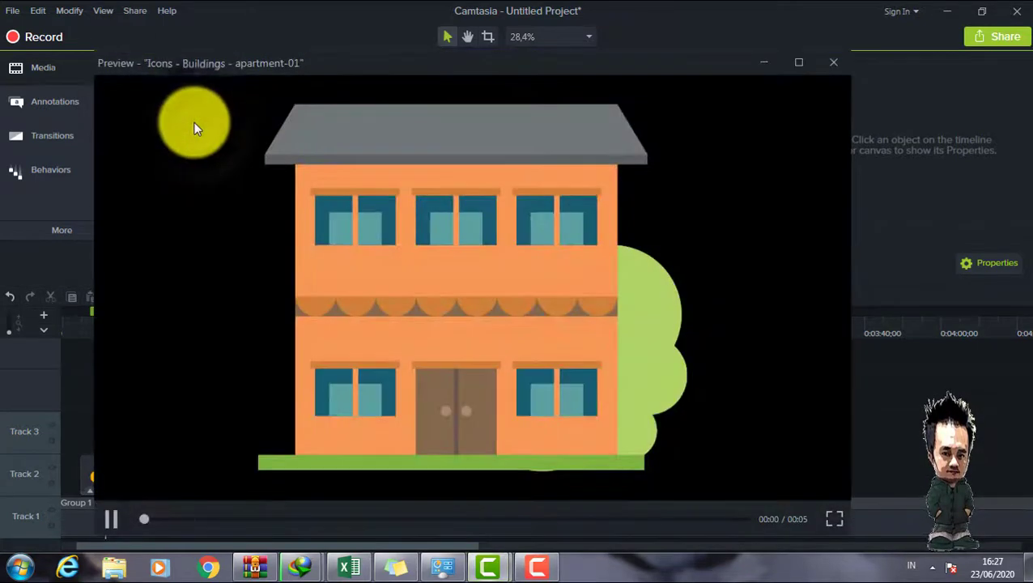
{"action": "left_click", "coordinate": [834, 62]}
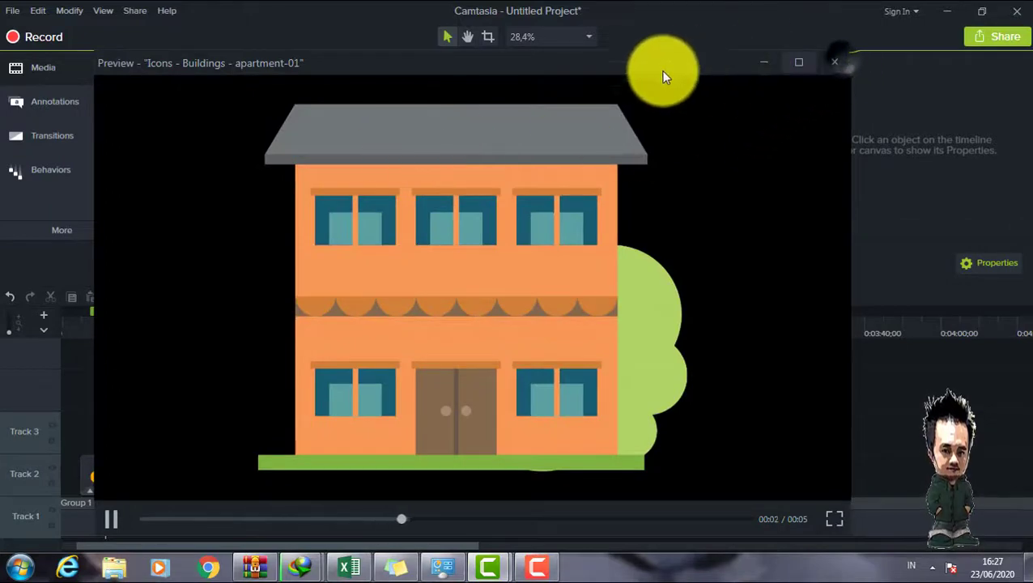
Add apartment-01 to Track 3 at the playhead and scale it down on the canvas to about 54%
{"action": "left_click_drag", "start_coordinate": [187, 117], "coordinate": [113, 431]}
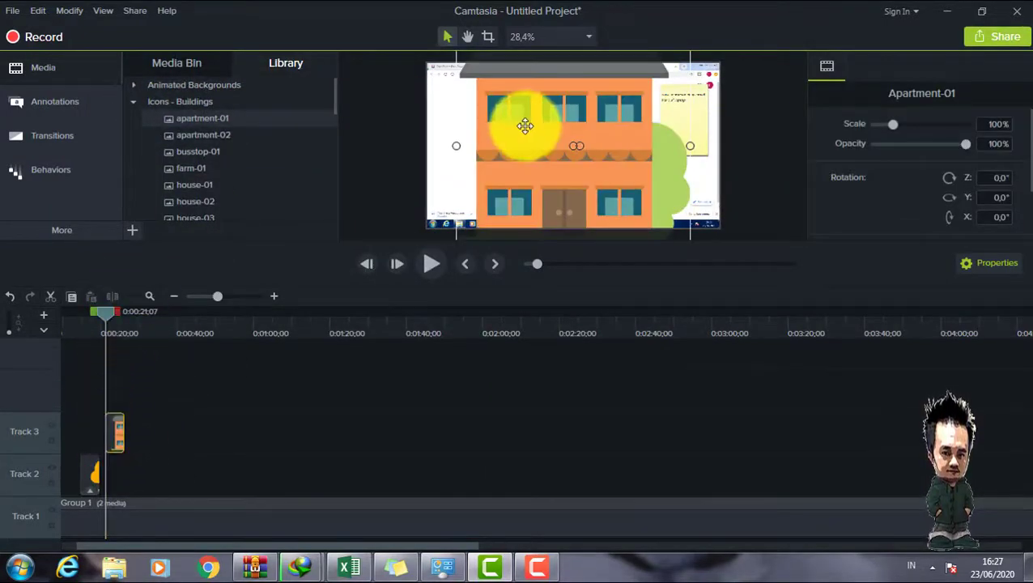
{"action": "scroll", "coordinate": [670, 214], "scroll_direction": "up", "scroll_amount": 3, "text": "ctrl"}
{"action": "scroll", "coordinate": [668, 212], "scroll_direction": "down", "scroll_amount": 3, "text": "ctrl"}
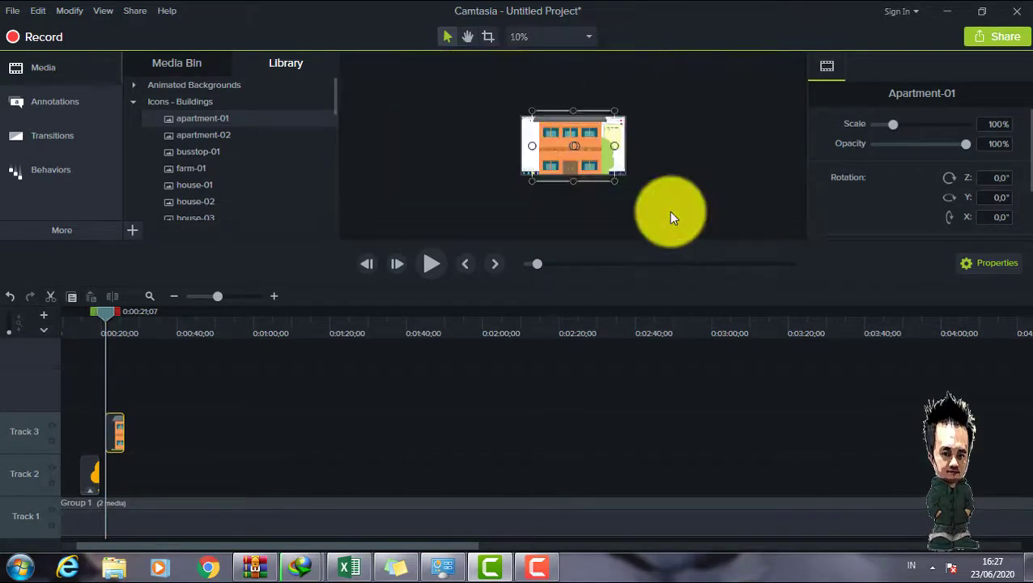
{"action": "scroll", "coordinate": [668, 212], "scroll_direction": "up", "scroll_amount": 2, "text": "ctrl"}
{"action": "scroll", "coordinate": [664, 194], "scroll_direction": "down", "scroll_amount": 1, "text": "ctrl"}
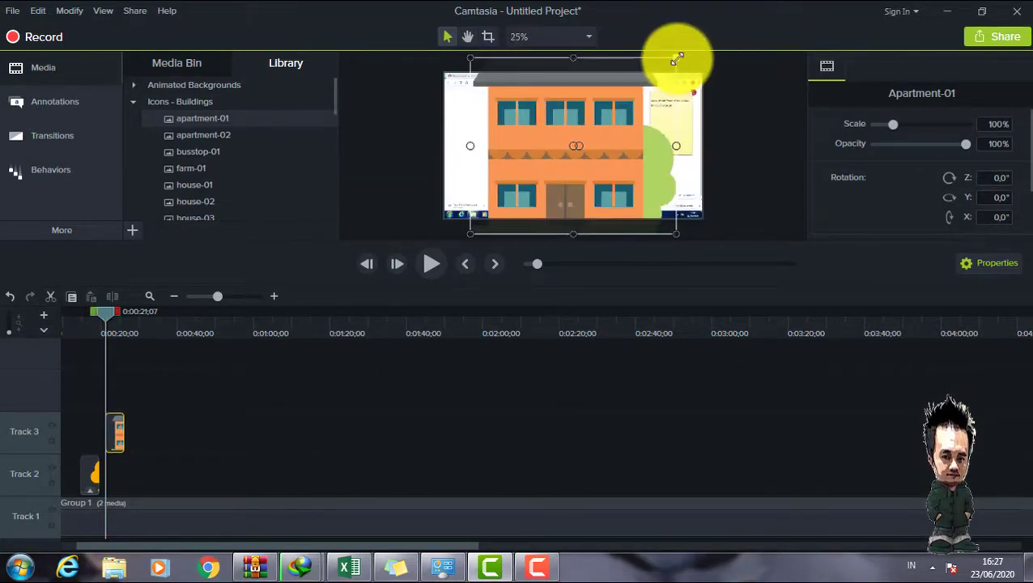
{"action": "left_click_drag", "start_coordinate": [676, 58], "coordinate": [625, 195]}
Enlarge the preview area and play the video from just before the apartment-01 clip
{"action": "left_click_drag", "start_coordinate": [344, 241], "coordinate": [341, 387]}
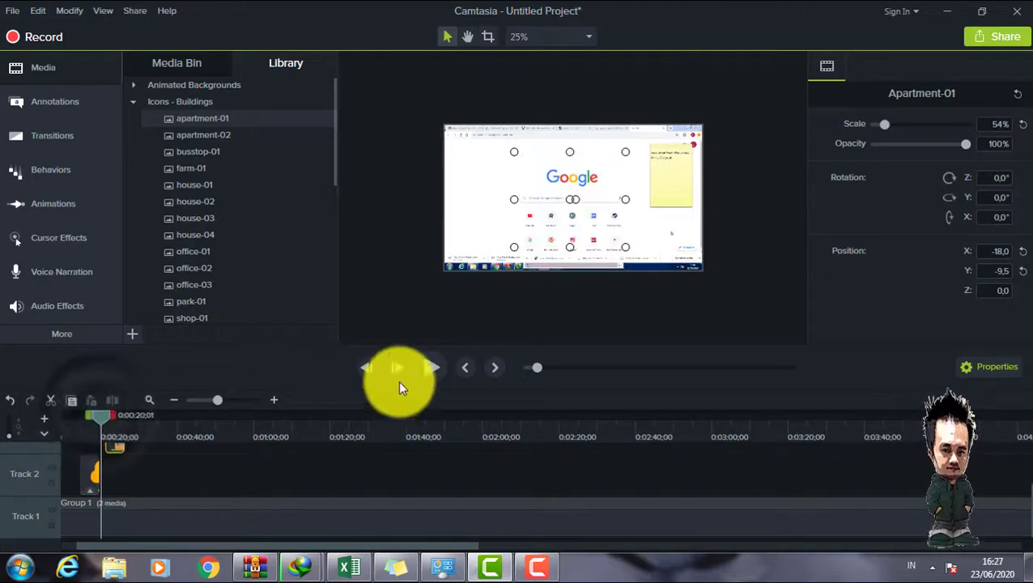
{"action": "left_click", "coordinate": [435, 367]}
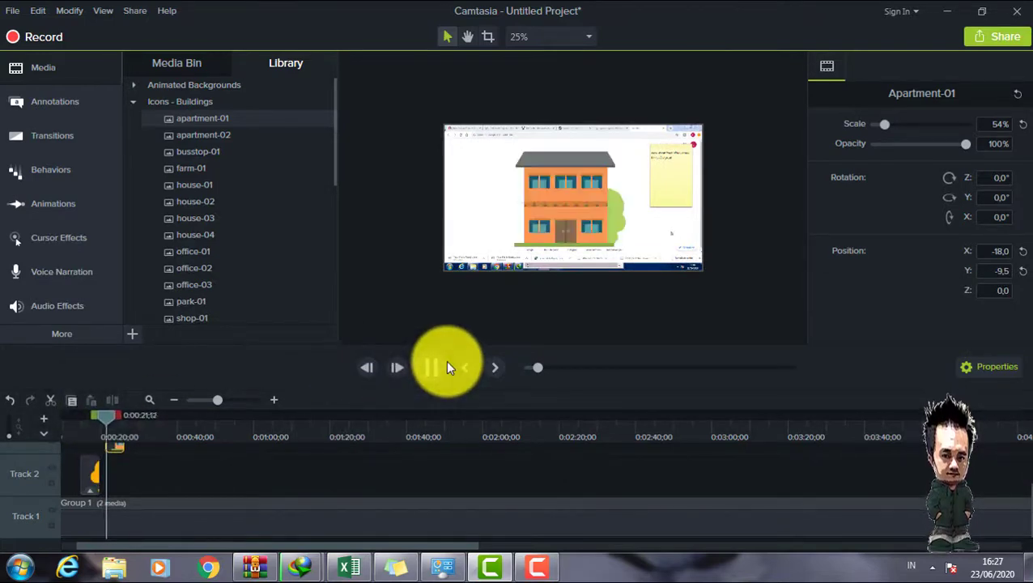
{"action": "left_click", "coordinate": [429, 367]}
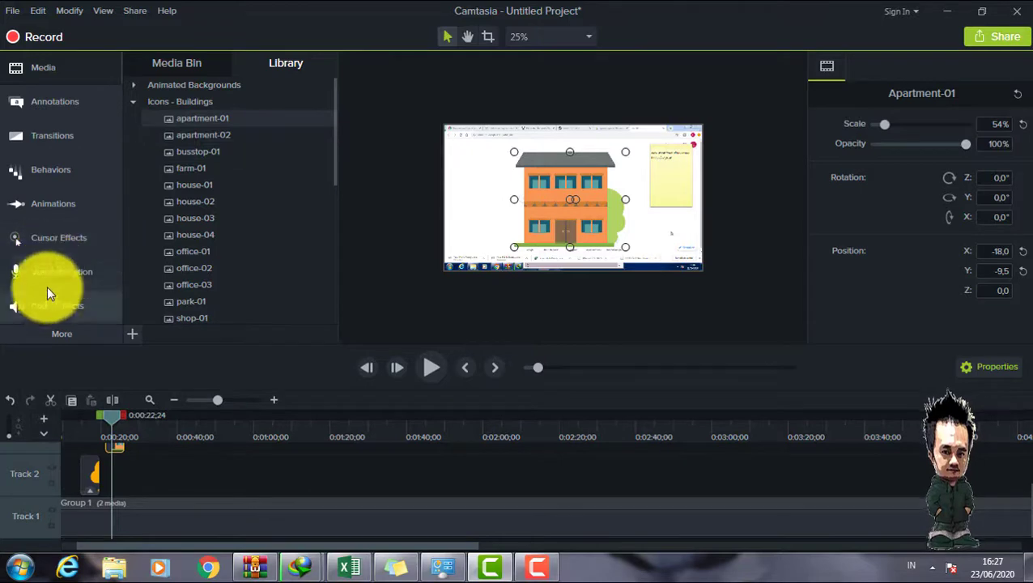
Apply the Drifting behavior to the apartment-01 clip on the timeline
{"action": "left_click", "coordinate": [50, 170]}
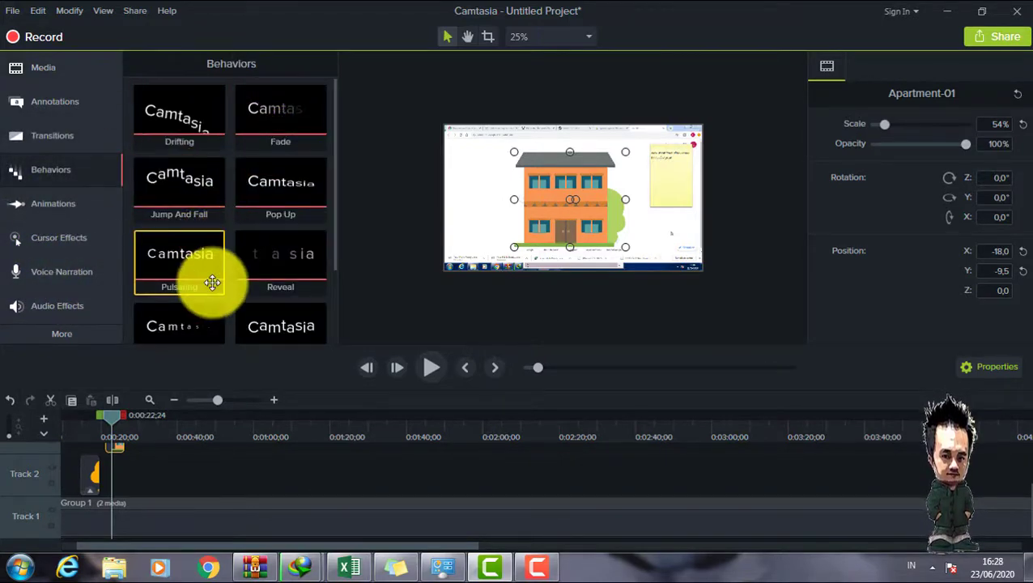
{"action": "left_click_drag", "start_coordinate": [186, 110], "coordinate": [121, 453]}
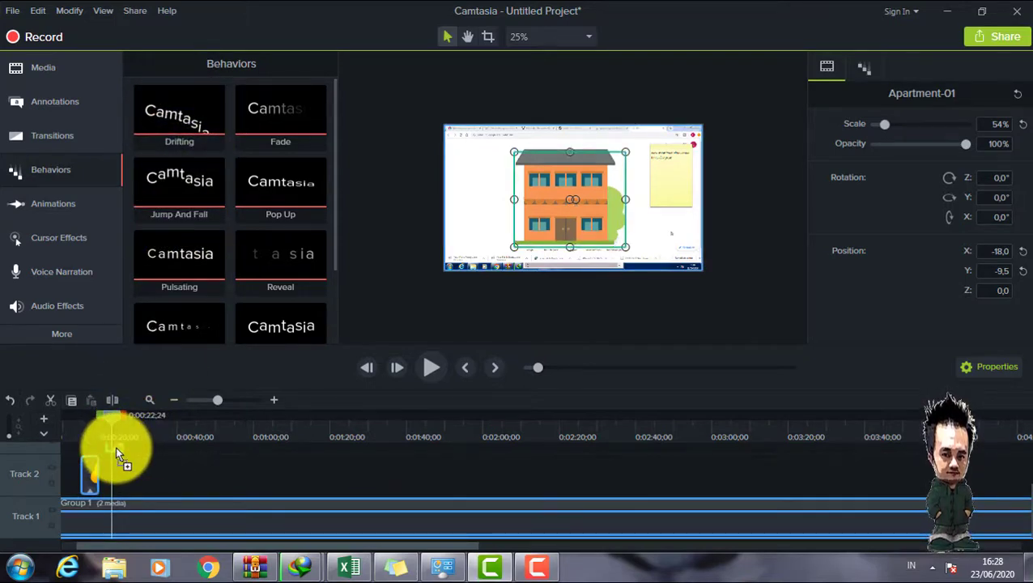
{"action": "left_click_drag", "start_coordinate": [111, 453], "coordinate": [113, 451]}
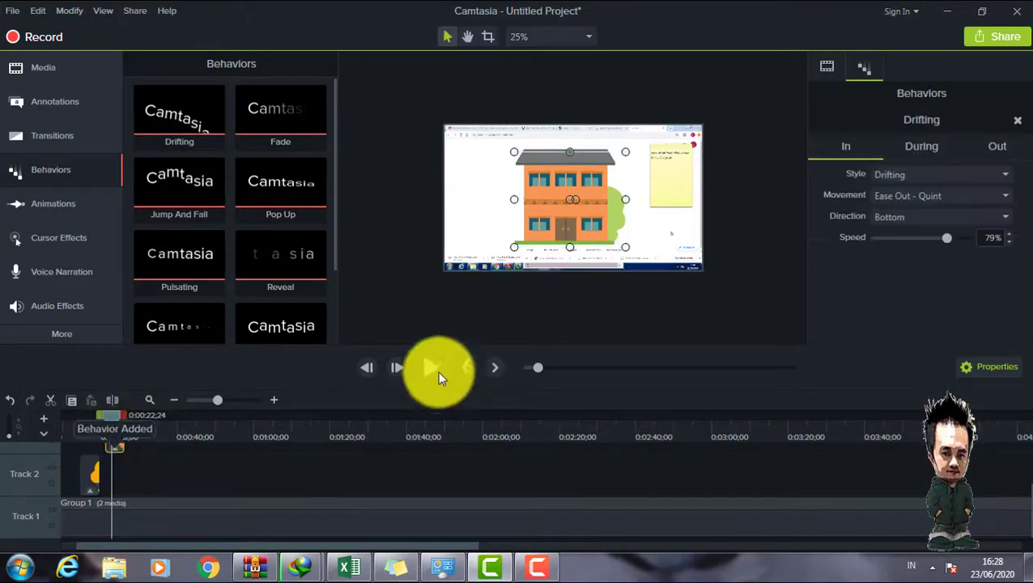
Enlarge the timeline area and play the apartment-01 clip's entrance from 0:00:21;00
{"action": "left_click_drag", "start_coordinate": [385, 377], "coordinate": [391, 295]}
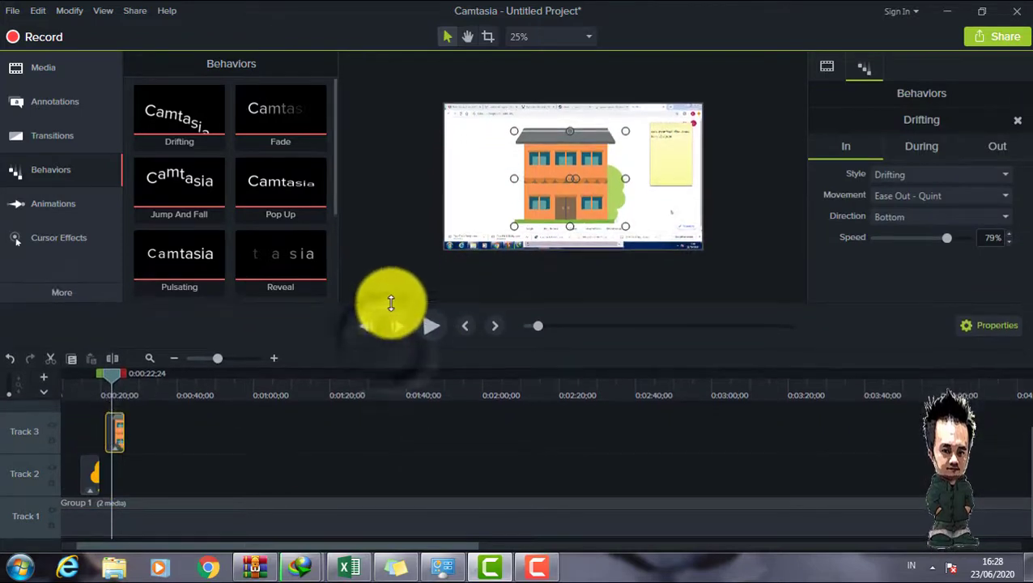
{"action": "left_click_drag", "start_coordinate": [114, 375], "coordinate": [107, 376]}
{"action": "left_click", "coordinate": [433, 328]}
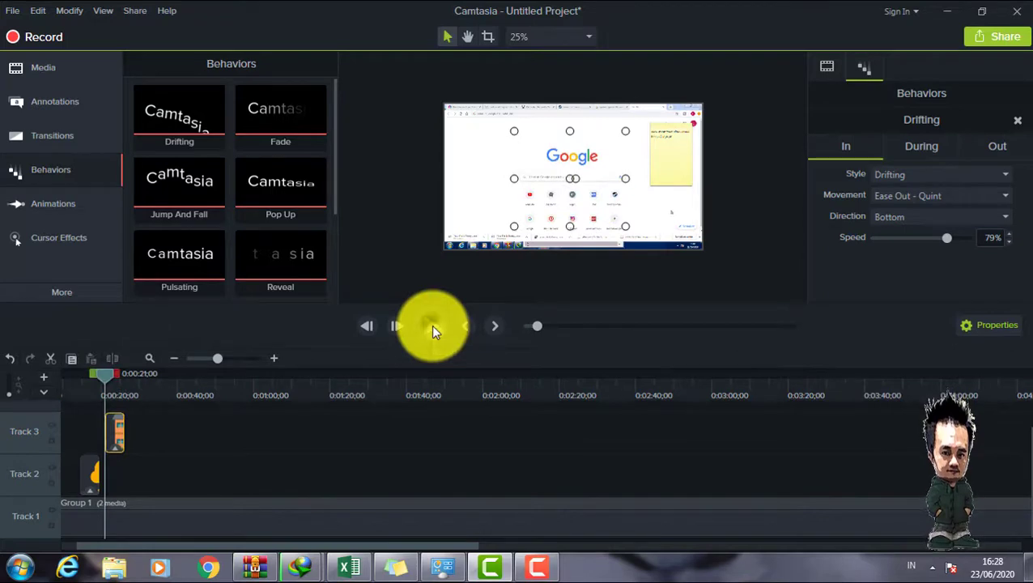
{"action": "left_click", "coordinate": [431, 324]}
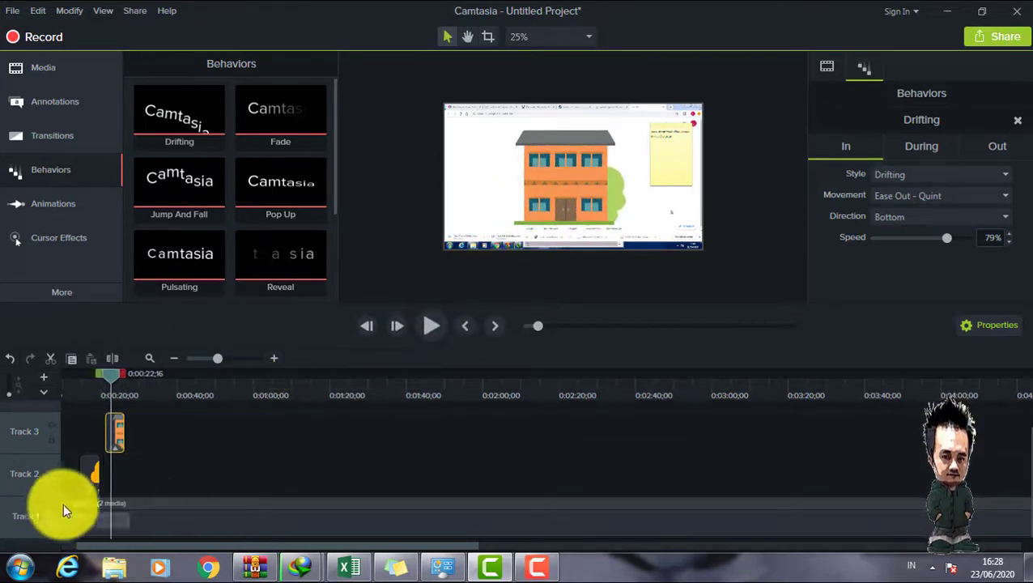
Hide Track 1 on the timeline and replay the apartment-01 clip's entrance against the black background
{"action": "left_click", "coordinate": [105, 504]}
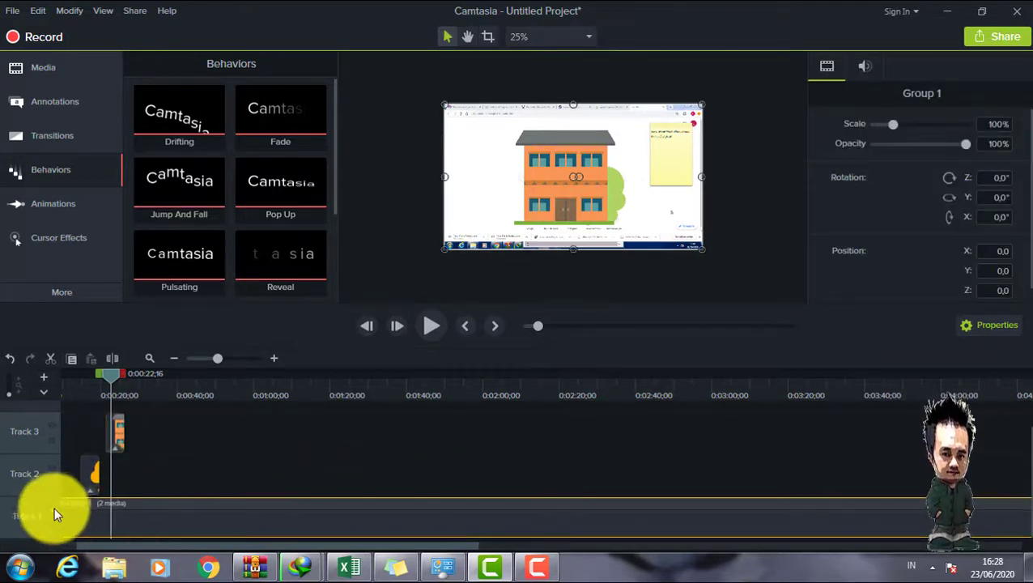
{"action": "left_click", "coordinate": [52, 507]}
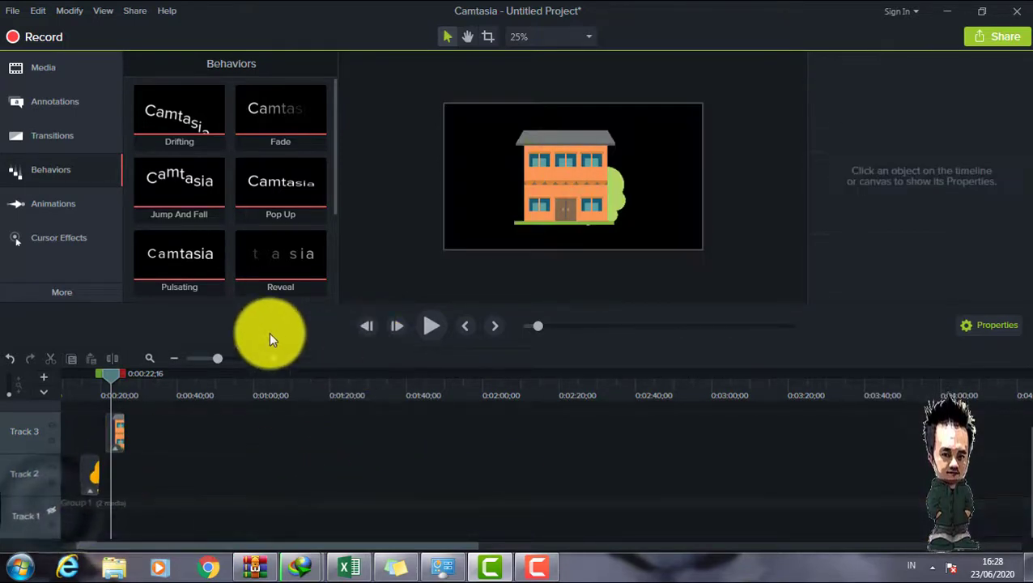
{"action": "left_click_drag", "start_coordinate": [118, 370], "coordinate": [89, 370]}
{"action": "left_click", "coordinate": [434, 328]}
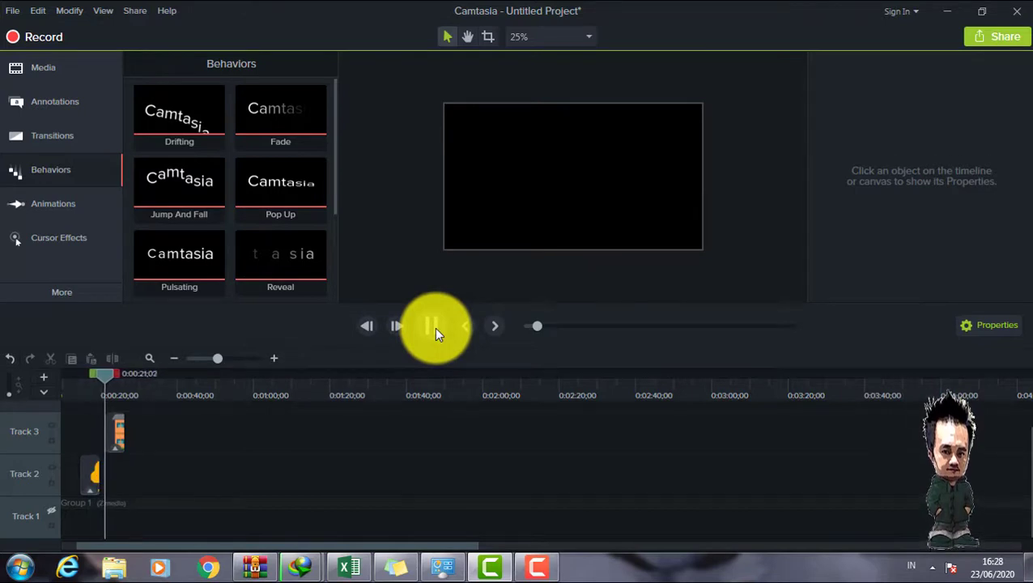
{"action": "left_click", "coordinate": [434, 327]}
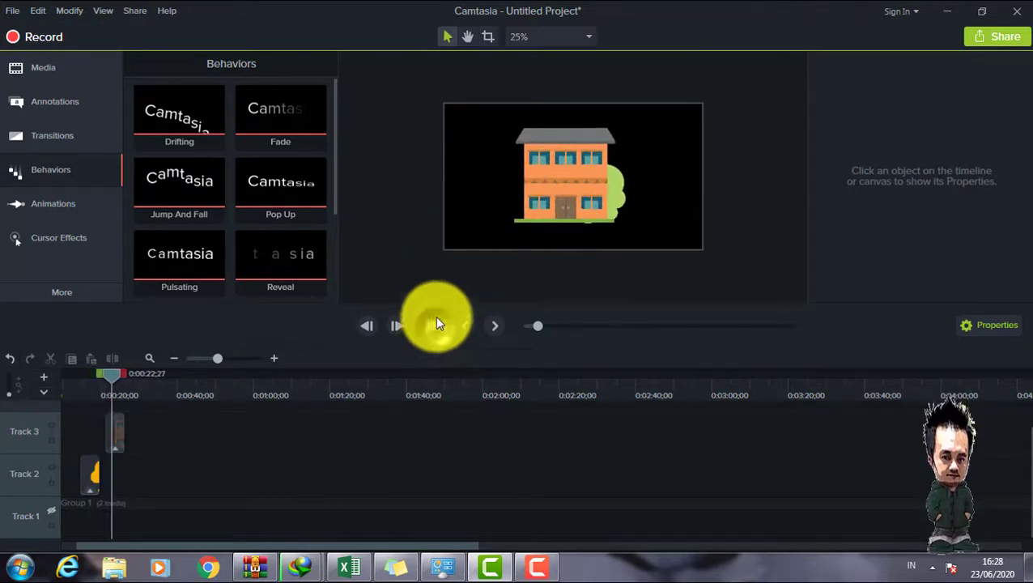
Lengthen the apartment-01 clip on Track 3, set its During behavior style to Jump and play it
{"action": "left_click_drag", "start_coordinate": [123, 430], "coordinate": [296, 426]}
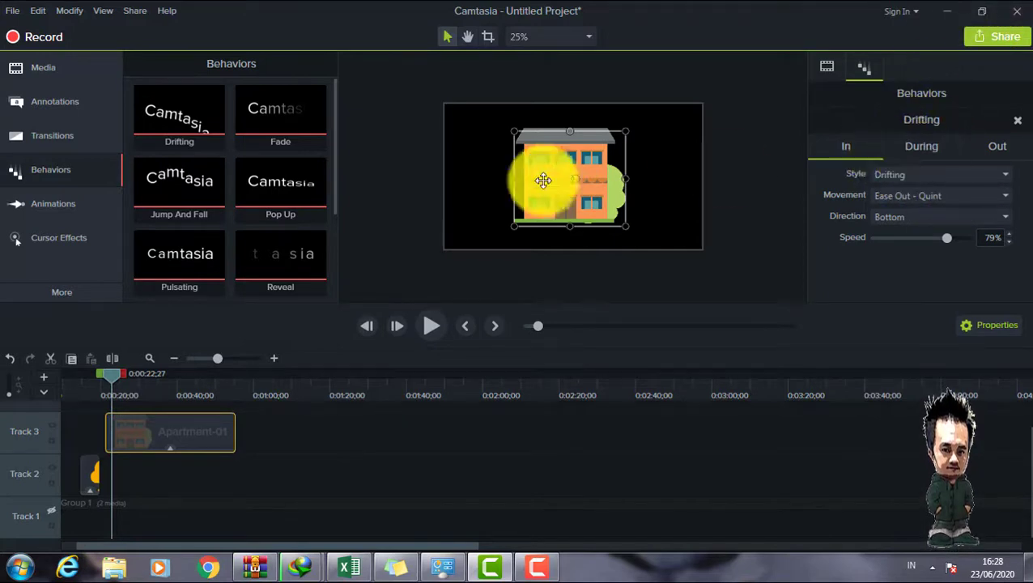
{"action": "left_click", "coordinate": [915, 148]}
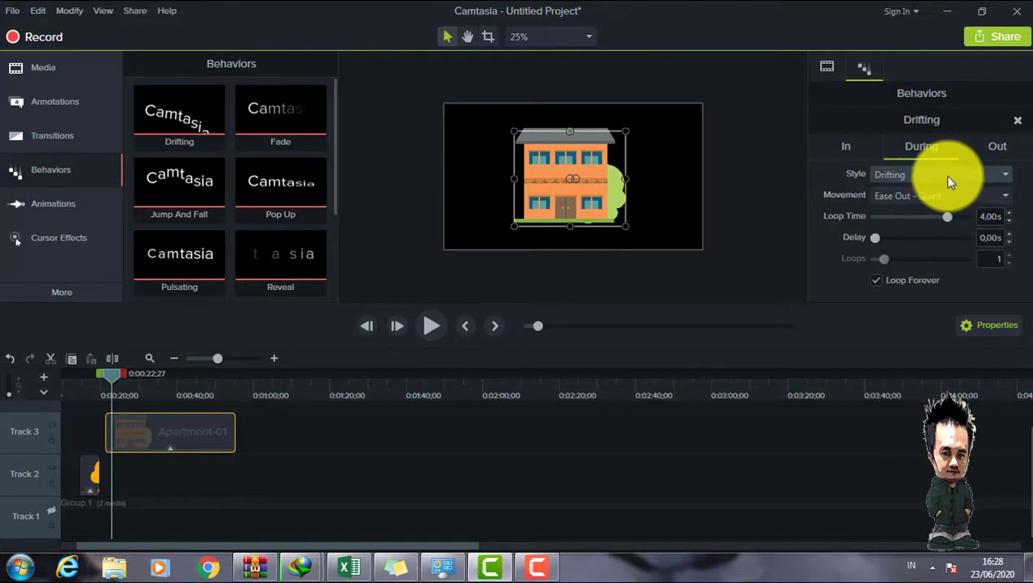
{"action": "left_click", "coordinate": [945, 175]}
{"action": "left_click", "coordinate": [938, 232]}
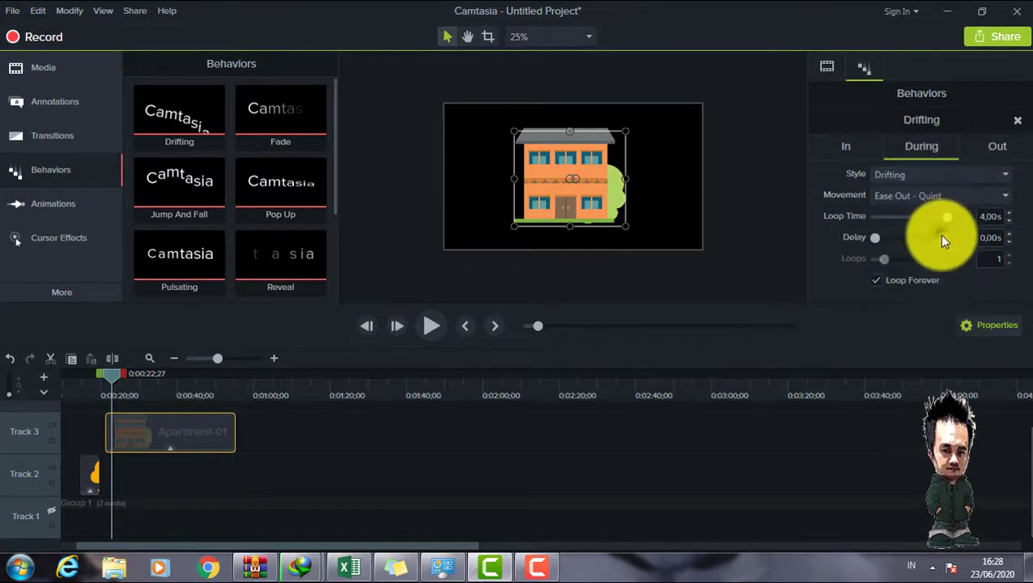
{"action": "left_click_drag", "start_coordinate": [115, 384], "coordinate": [103, 376]}
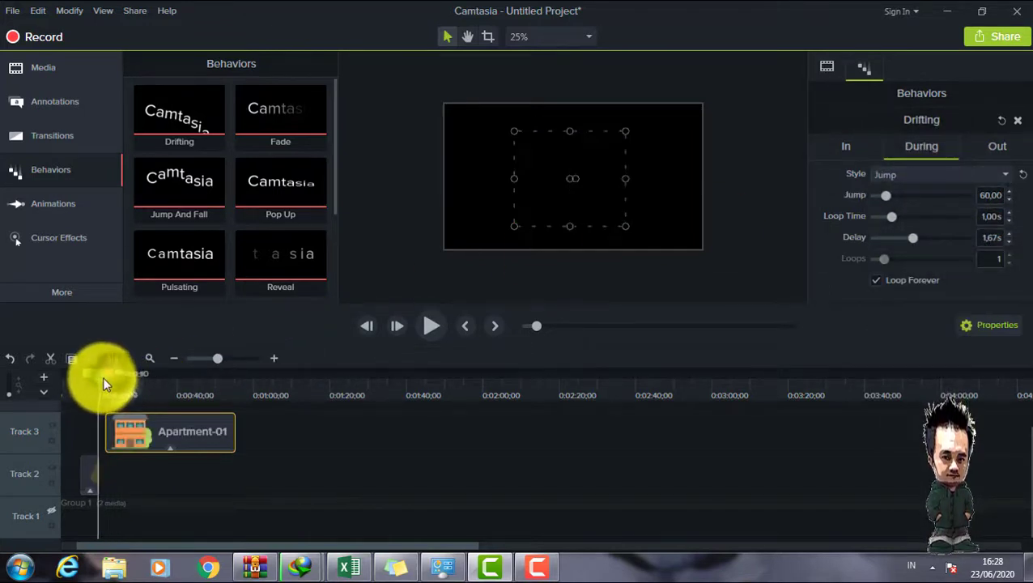
{"action": "left_click", "coordinate": [431, 326]}
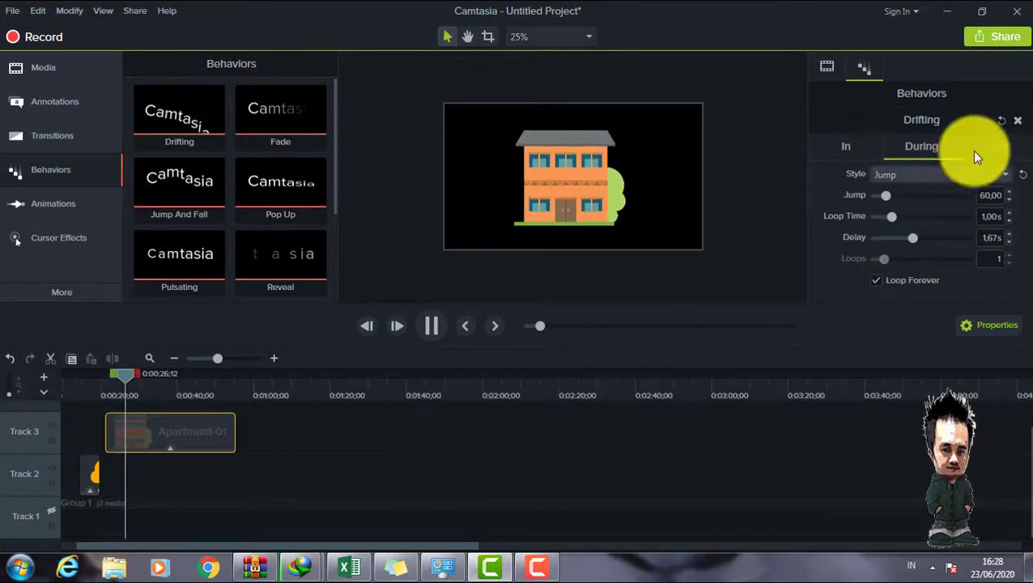
Shorten the apartment-01 clip to about 10 seconds and play its ending with the Drifting Out behavior
{"action": "left_click", "coordinate": [996, 145]}
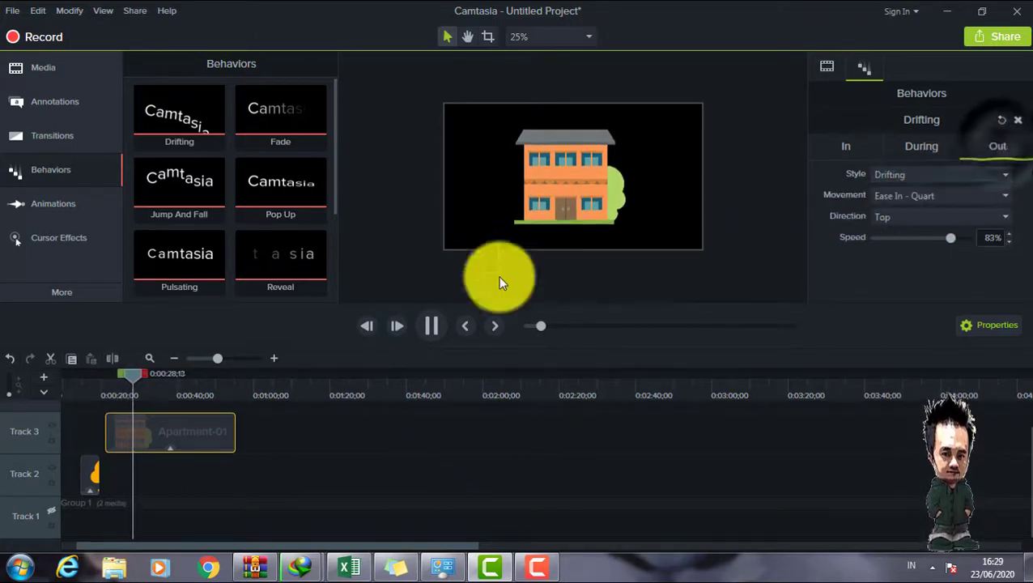
{"action": "left_click_drag", "start_coordinate": [232, 432], "coordinate": [135, 374]}
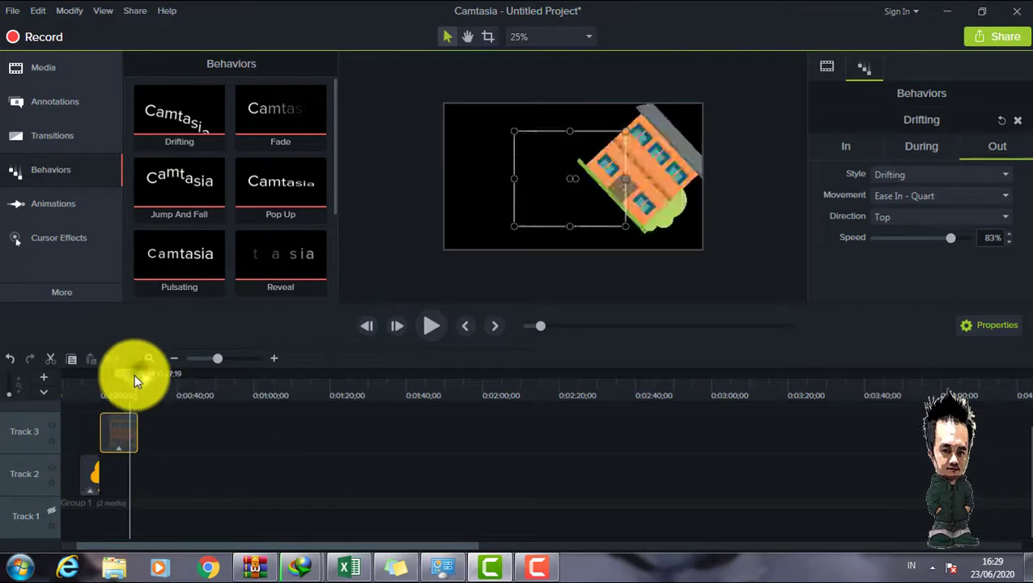
{"action": "left_click", "coordinate": [437, 321]}
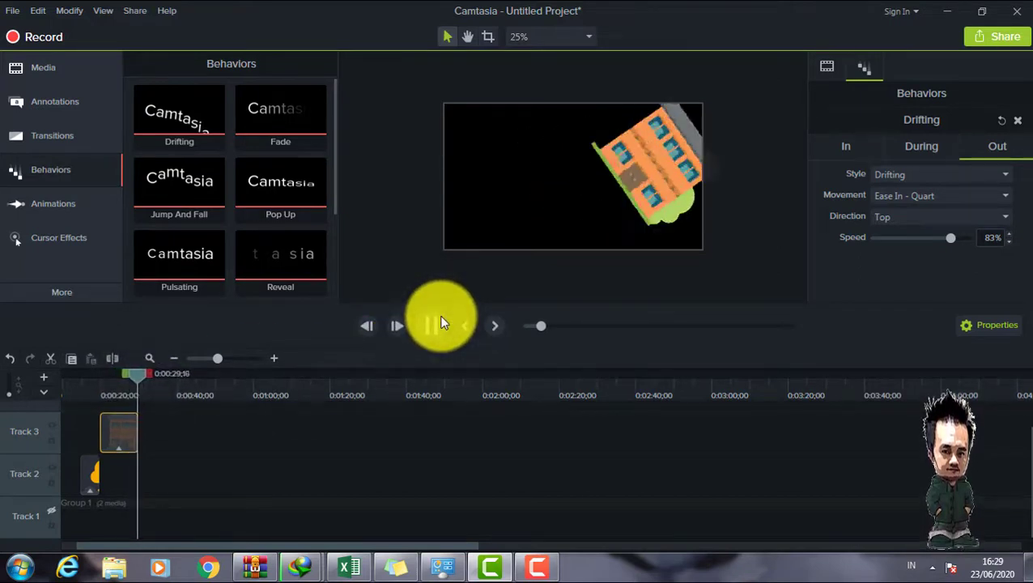
Set the apartment-01 clip's Out behavior style to Fade Out and play its ending from 0:00:27;06
{"action": "left_click_drag", "start_coordinate": [139, 373], "coordinate": [129, 375]}
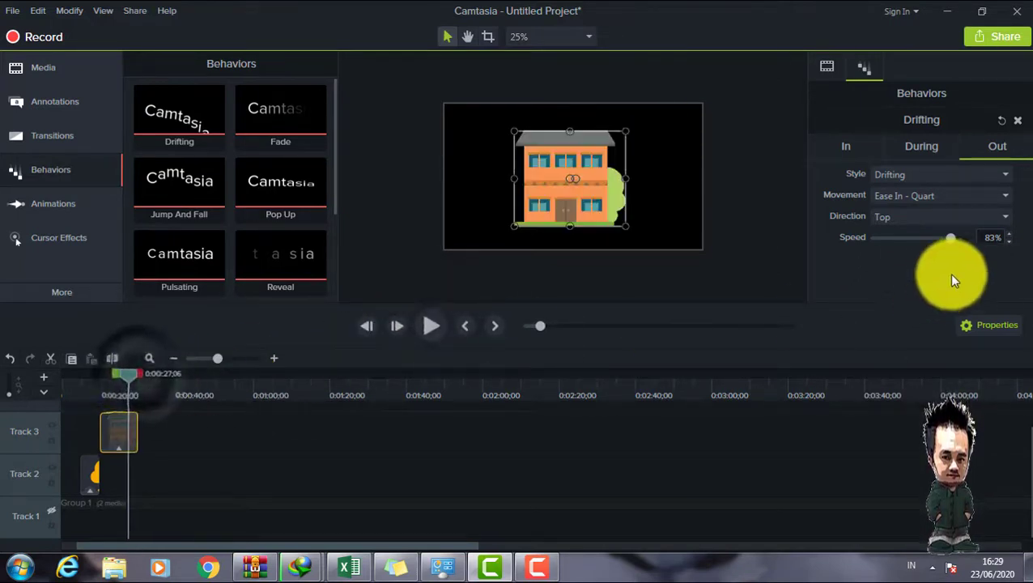
{"action": "left_click", "coordinate": [997, 174]}
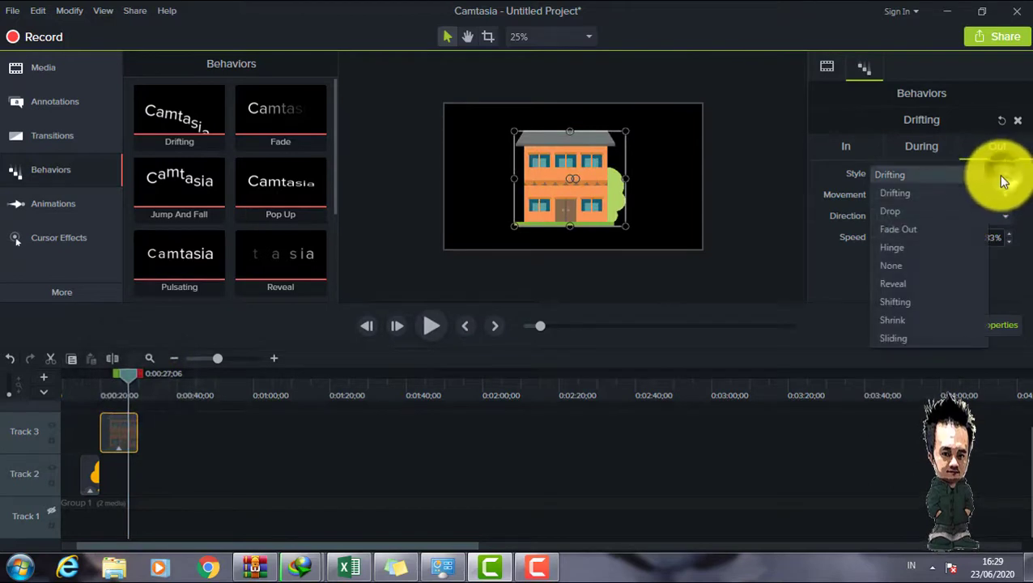
{"action": "left_click", "coordinate": [933, 232]}
{"action": "left_click", "coordinate": [433, 325]}
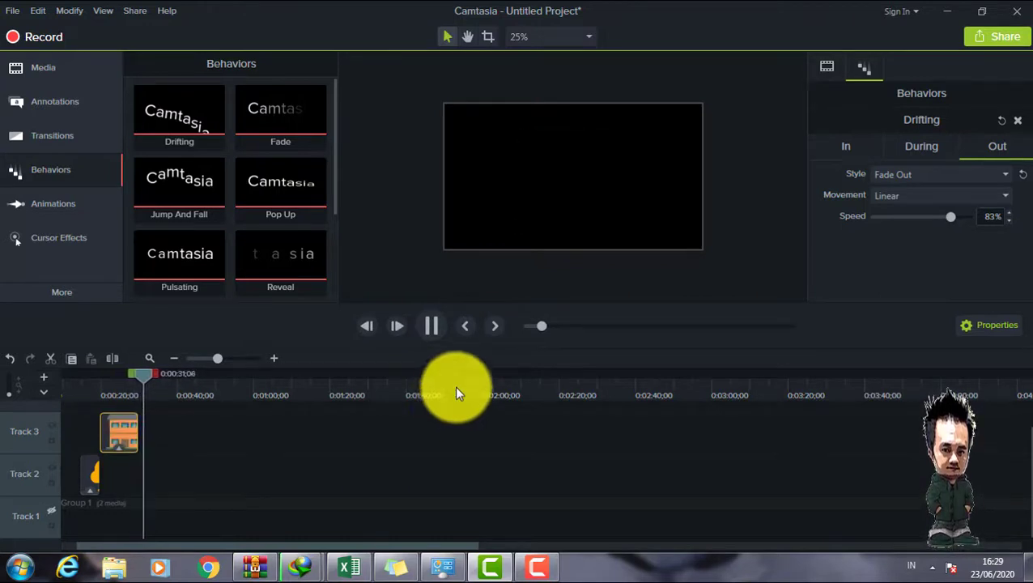
{"action": "left_click", "coordinate": [431, 325]}
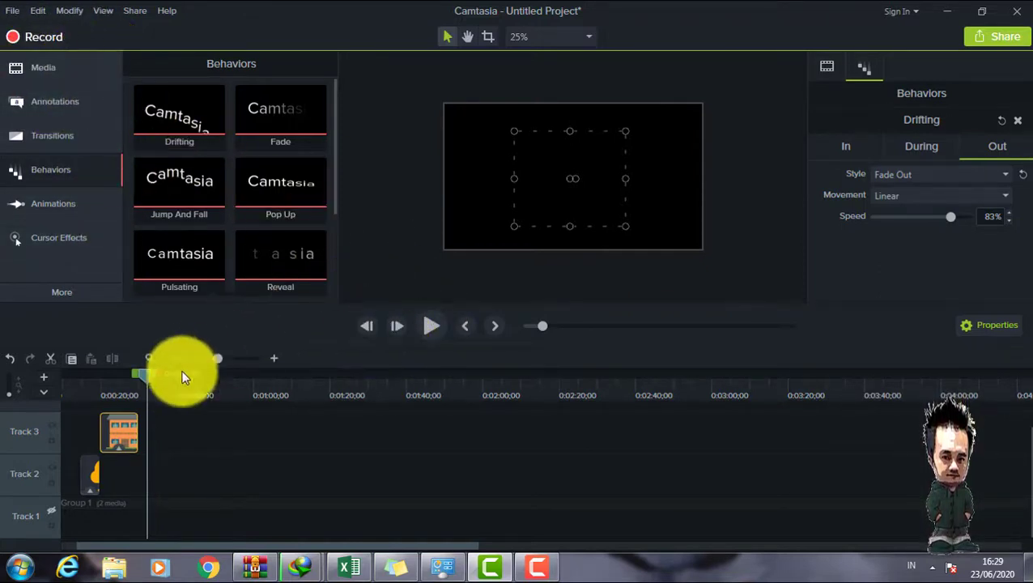
Delete the apartment-01 clip from Track 3
{"action": "left_click_drag", "start_coordinate": [148, 374], "coordinate": [126, 390]}
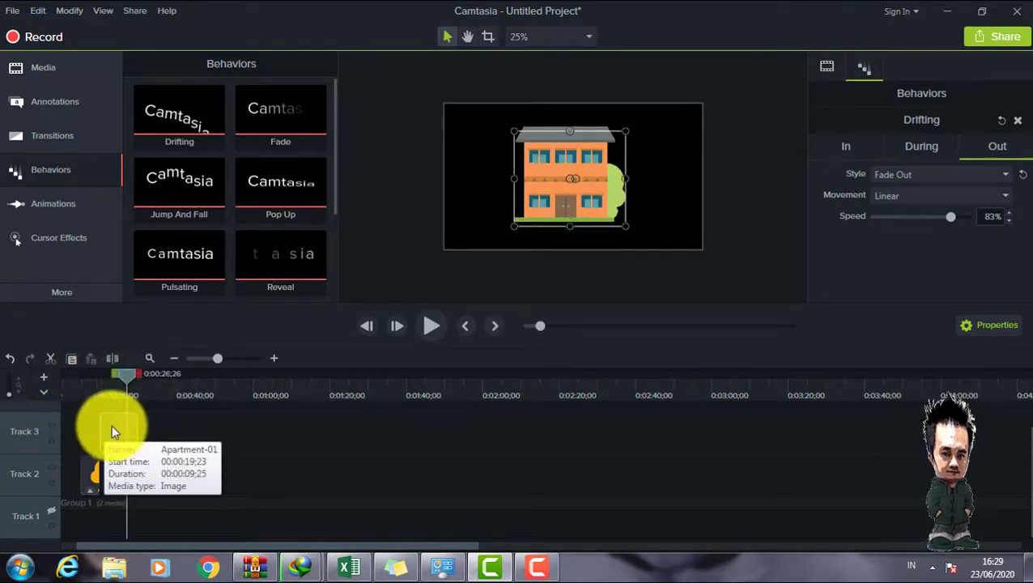
{"action": "key", "text": "Delete"}
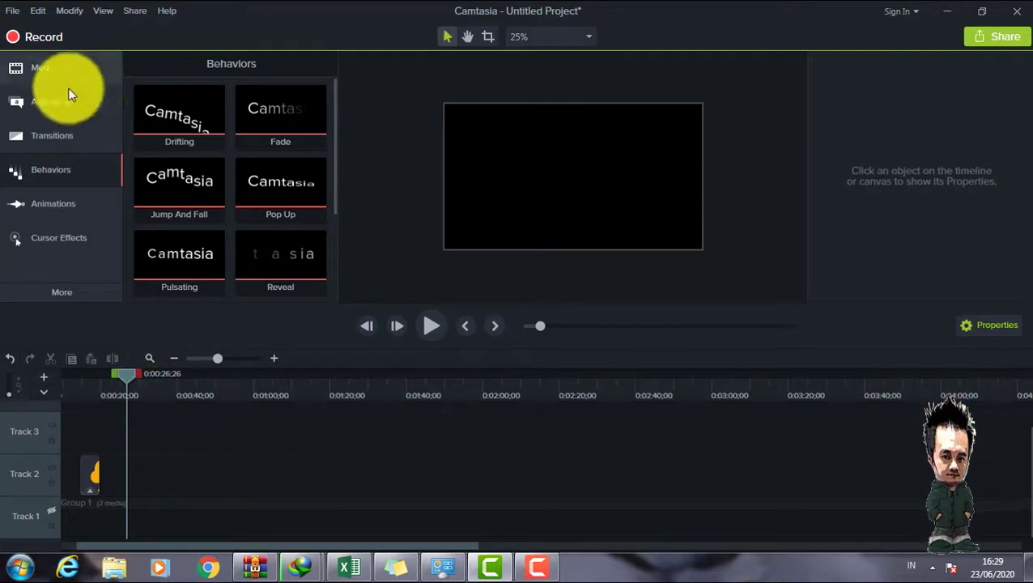
Preview the bokehdots and floatingboxes clips from the Library's Animated Backgrounds
{"action": "left_click", "coordinate": [45, 68]}
{"action": "left_click", "coordinate": [136, 101]}
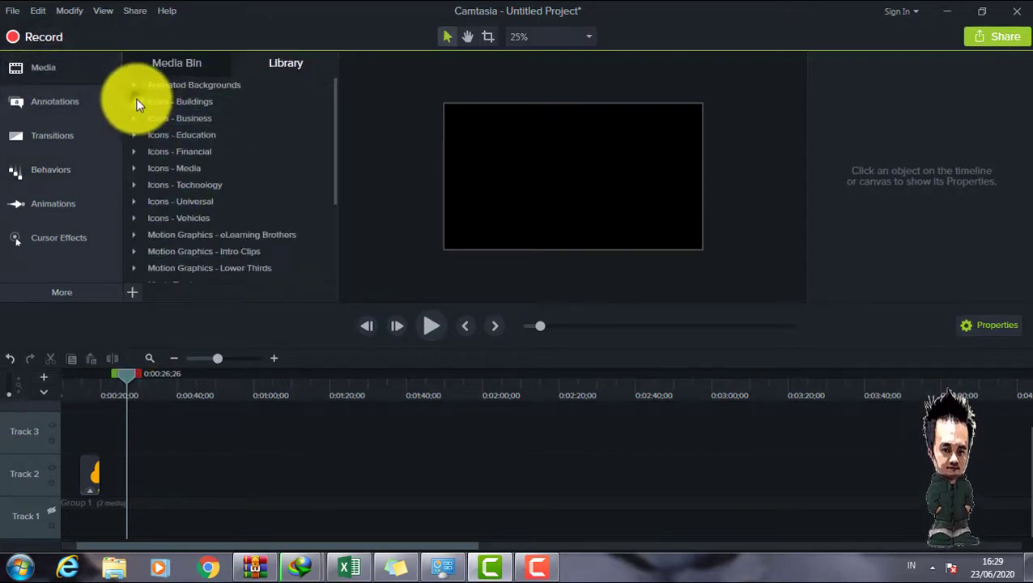
{"action": "left_click", "coordinate": [136, 85]}
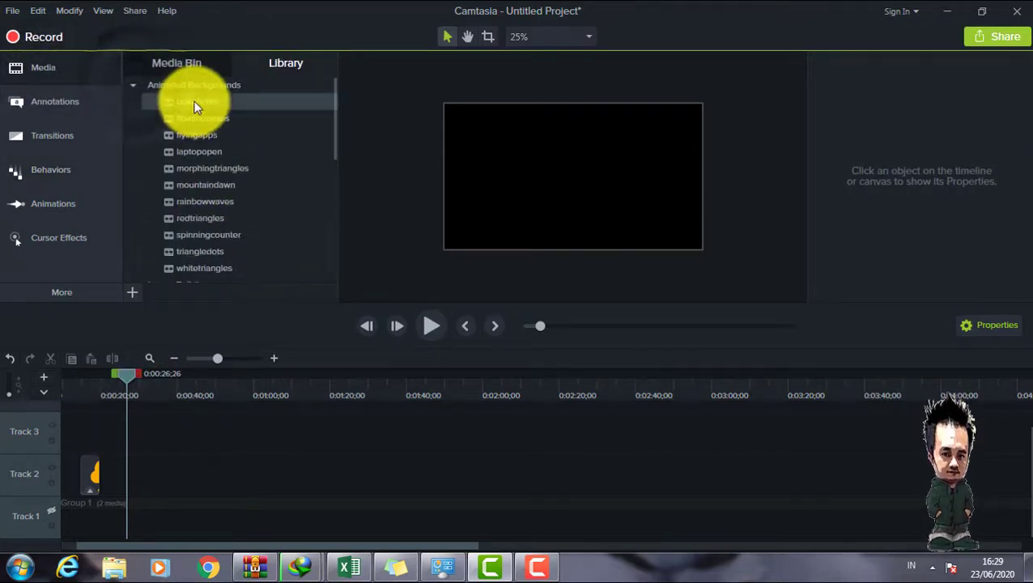
{"action": "double_click", "coordinate": [194, 104]}
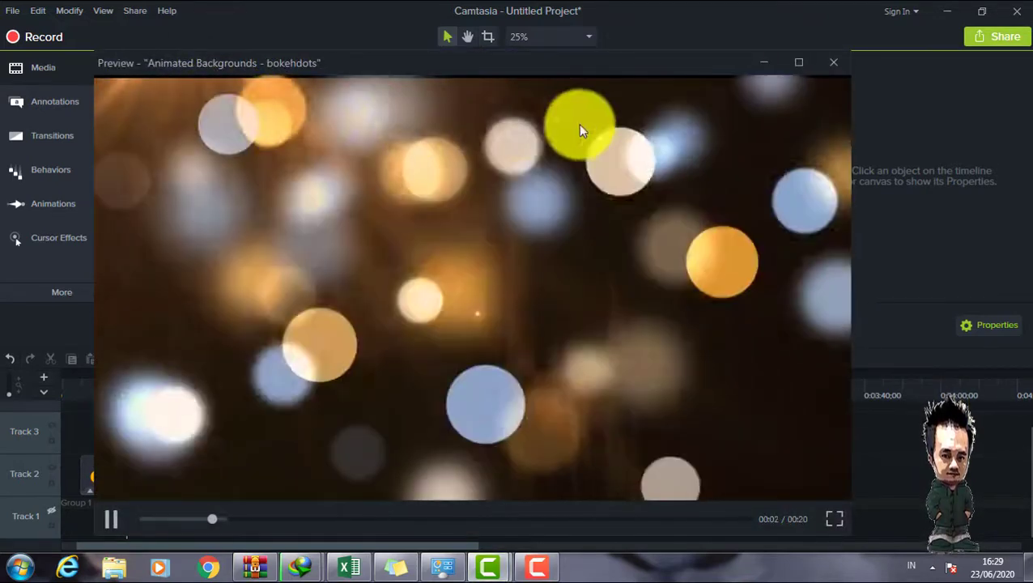
{"action": "left_click", "coordinate": [834, 64]}
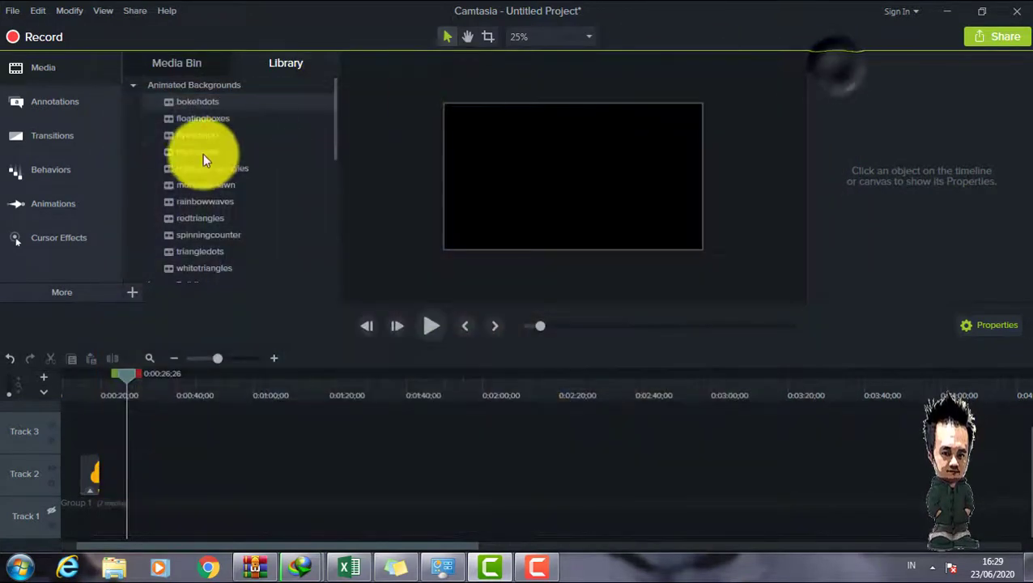
{"action": "double_click", "coordinate": [199, 121]}
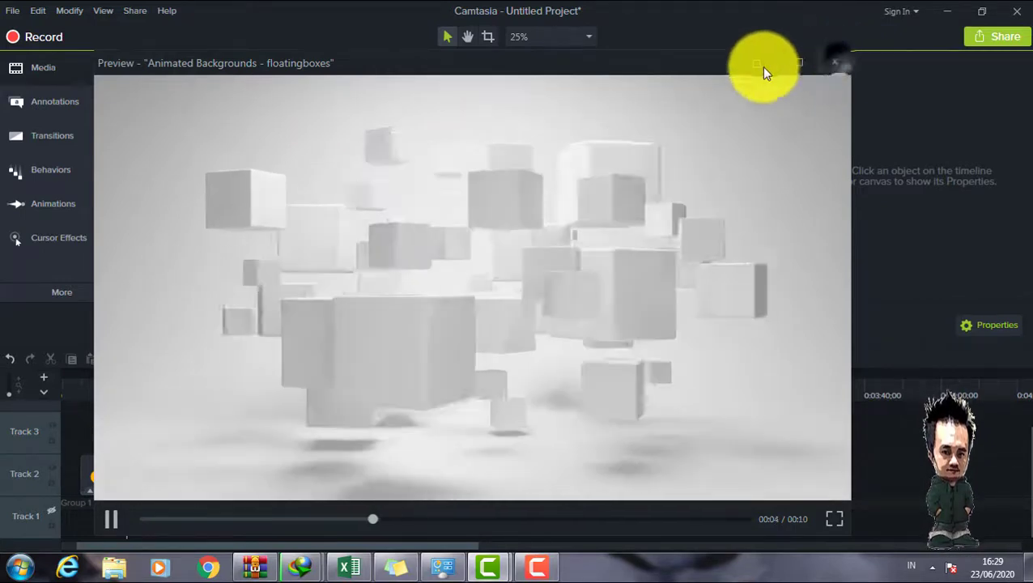
{"action": "left_click", "coordinate": [763, 65]}
Add the floatingboxes animated background to Track 3 and play it on the timeline
{"action": "left_click_drag", "start_coordinate": [189, 119], "coordinate": [122, 437]}
{"action": "left_click", "coordinate": [118, 374]}
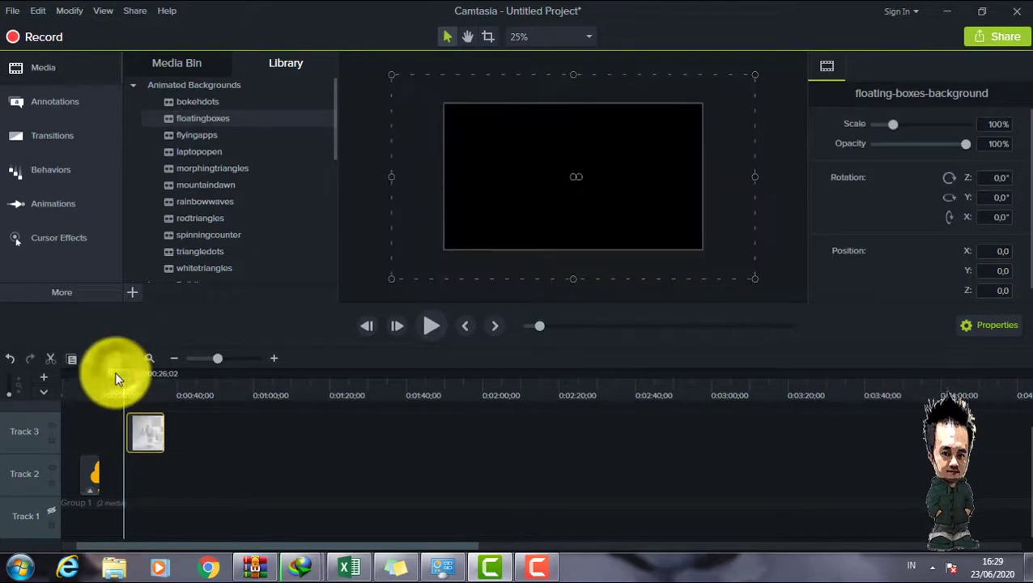
{"action": "left_click", "coordinate": [433, 329]}
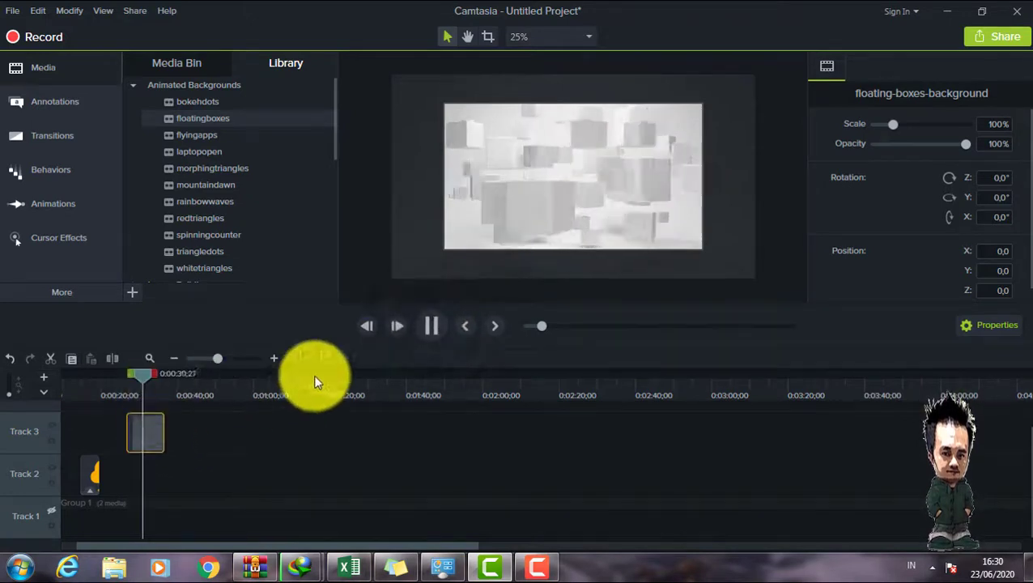
{"action": "left_click", "coordinate": [427, 326]}
Delete the floating-boxes-background clip from Track 3
{"action": "left_click", "coordinate": [114, 373]}
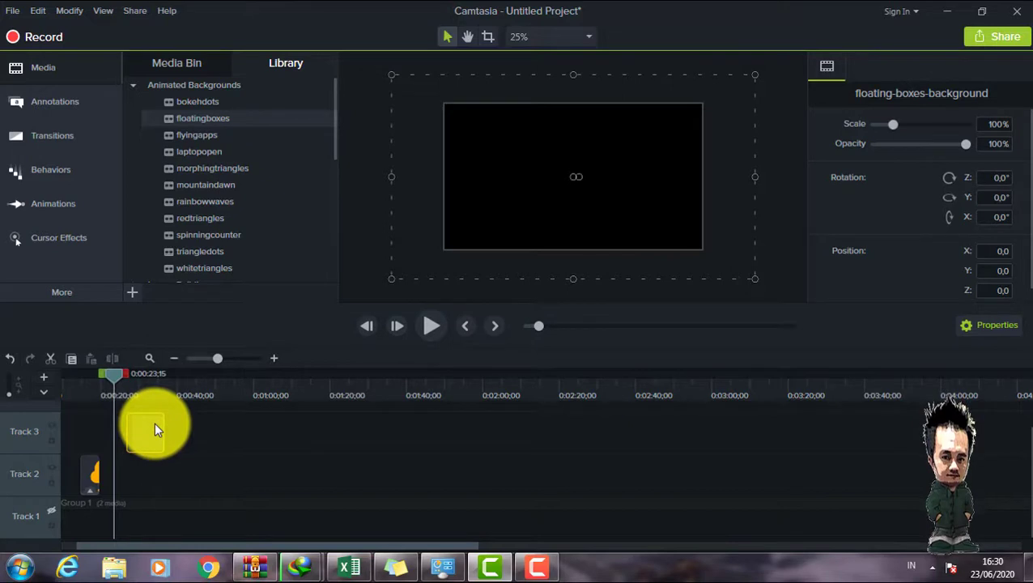
{"action": "left_click", "coordinate": [154, 422]}
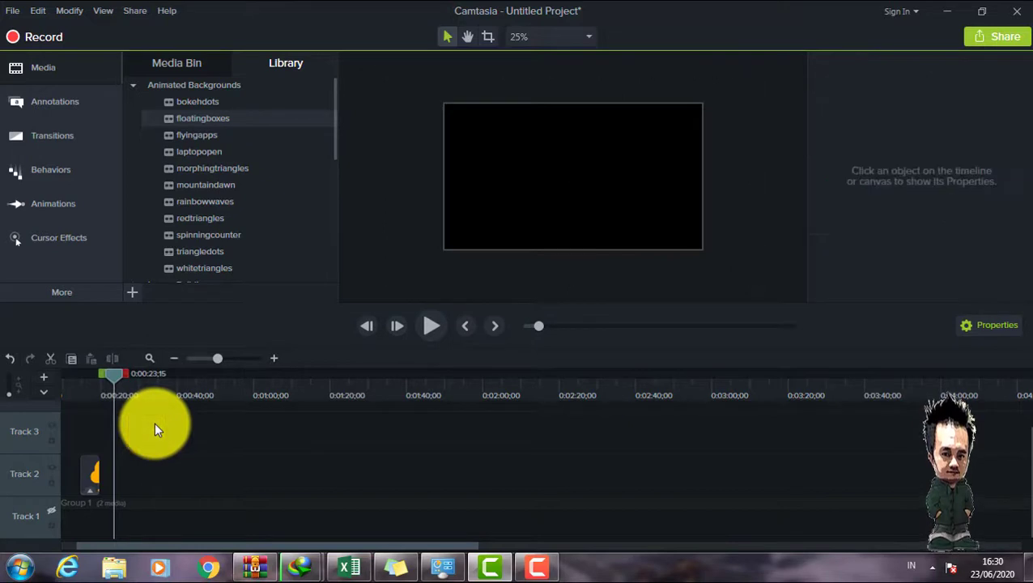
Examine the available callouts, arrows and lines, shapes, blur and highlight annotations, transitions and behaviors
{"action": "left_click", "coordinate": [84, 70]}
{"action": "left_click", "coordinate": [73, 99]}
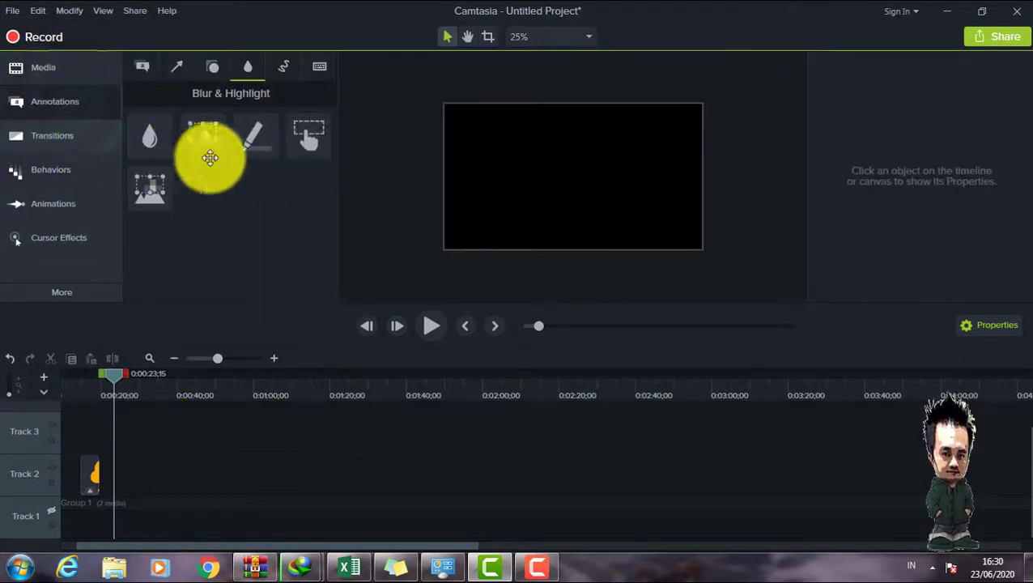
{"action": "left_click", "coordinate": [146, 68]}
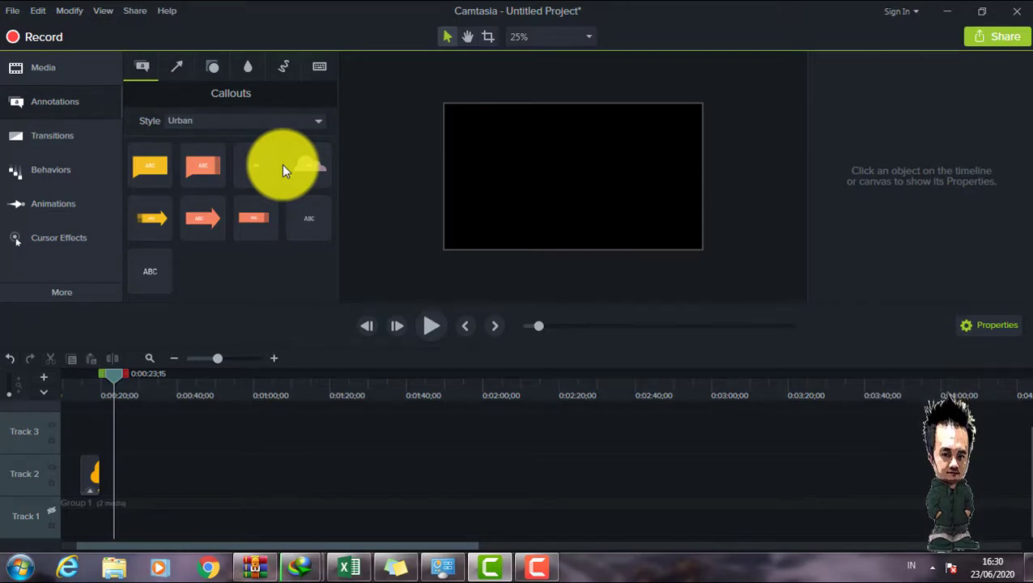
{"action": "left_click", "coordinate": [177, 67]}
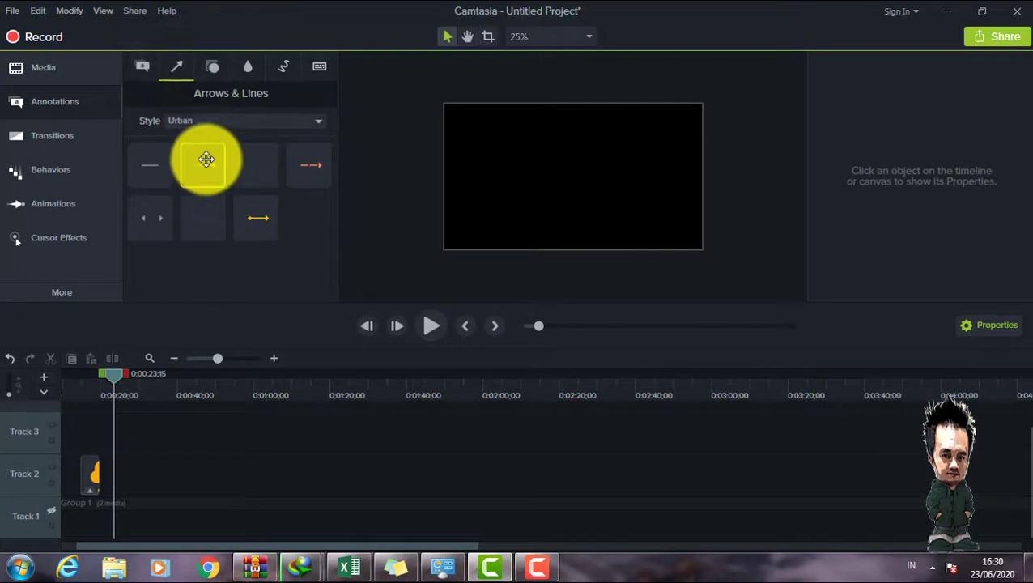
{"action": "left_click", "coordinate": [217, 65]}
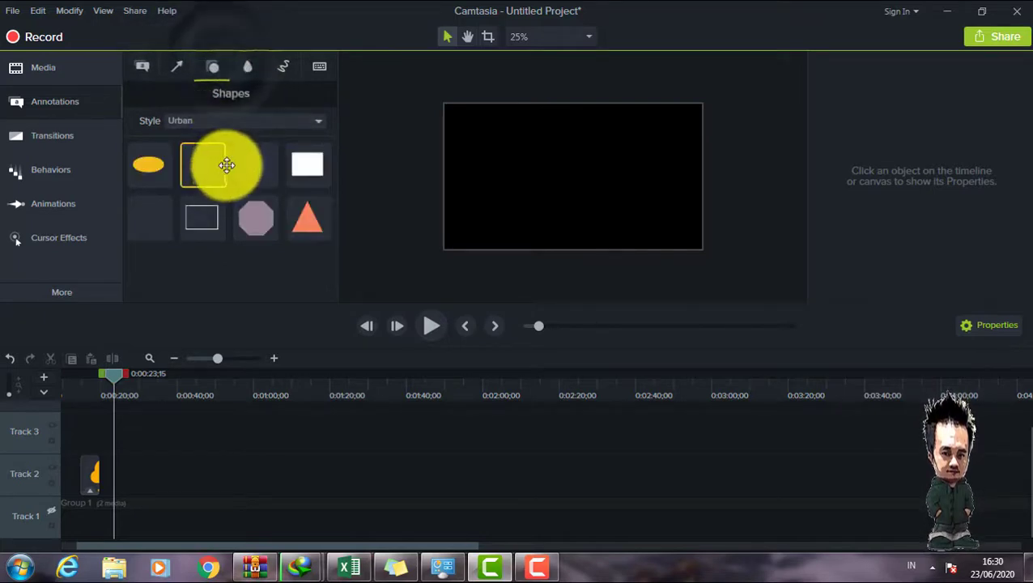
{"action": "left_click", "coordinate": [244, 68]}
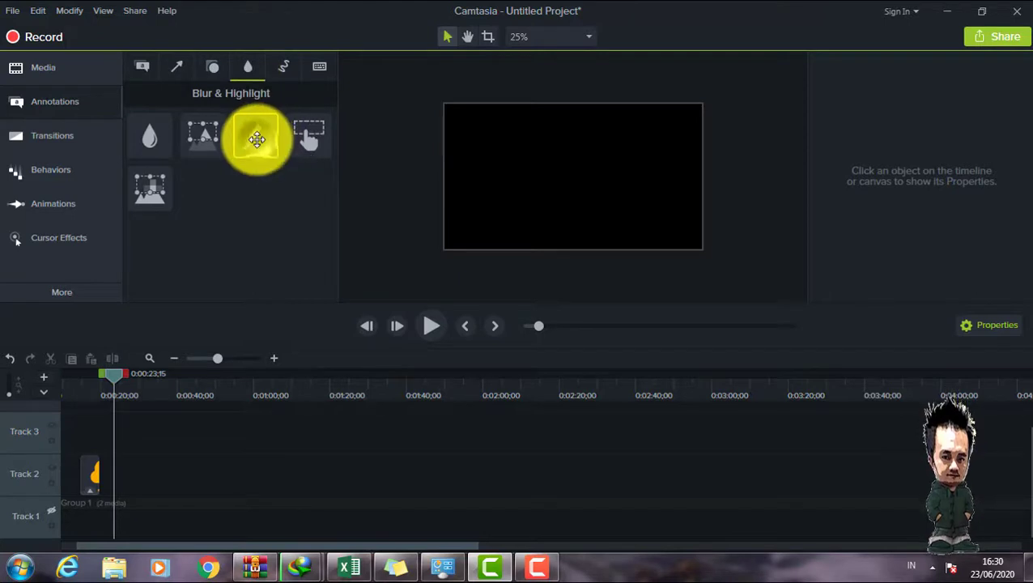
{"action": "left_click", "coordinate": [85, 138]}
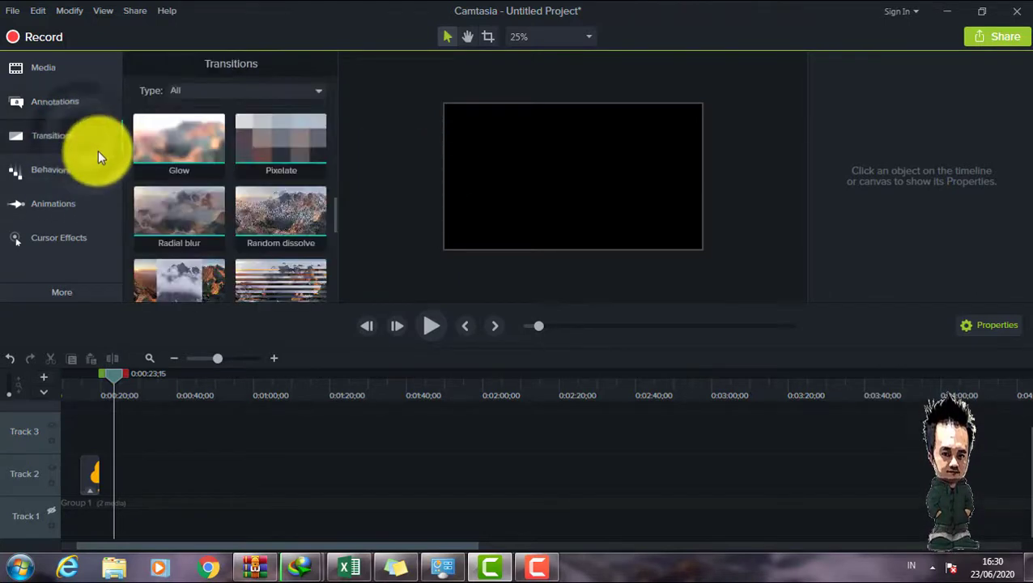
{"action": "scroll", "coordinate": [198, 147], "scroll_direction": "down", "scroll_amount": 5}
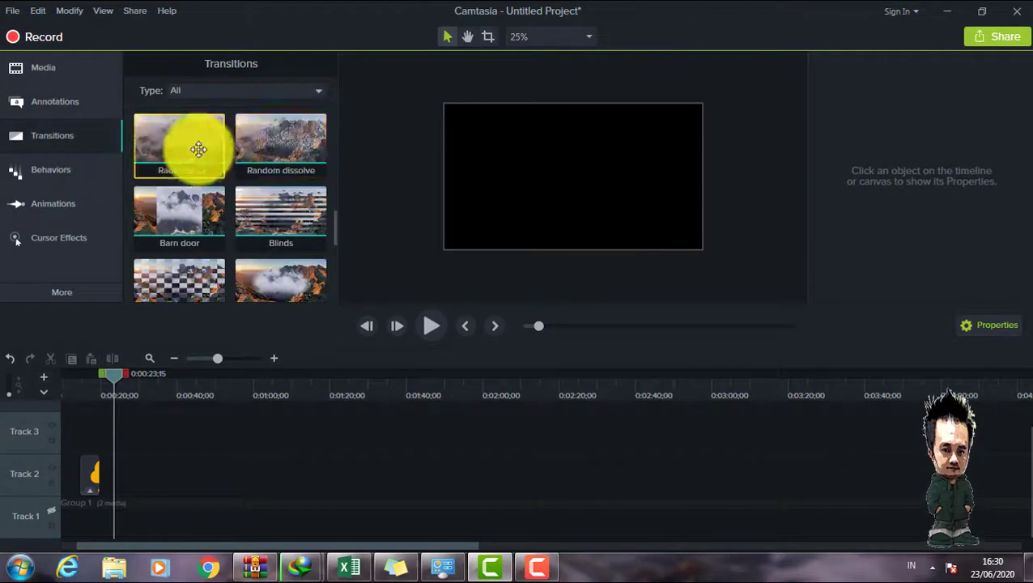
{"action": "left_click", "coordinate": [48, 170]}
{"action": "scroll", "coordinate": [284, 136], "scroll_direction": "down", "scroll_amount": 5}
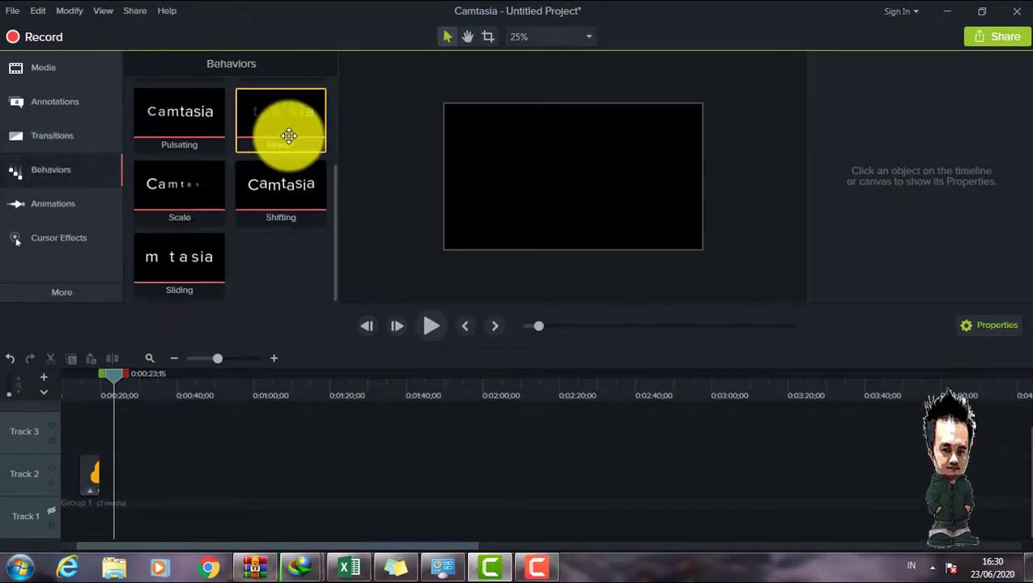
Examine the available behavior presets, Zoom-n-Pan options and animation presets
{"action": "scroll", "coordinate": [288, 135], "scroll_direction": "up", "scroll_amount": 3}
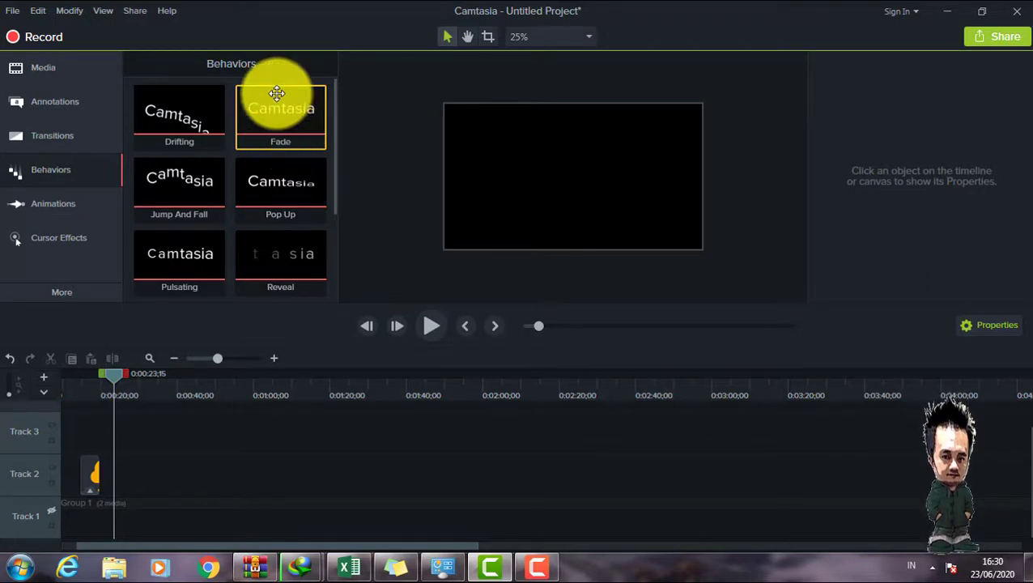
{"action": "scroll", "coordinate": [296, 180], "scroll_direction": "down", "scroll_amount": 2}
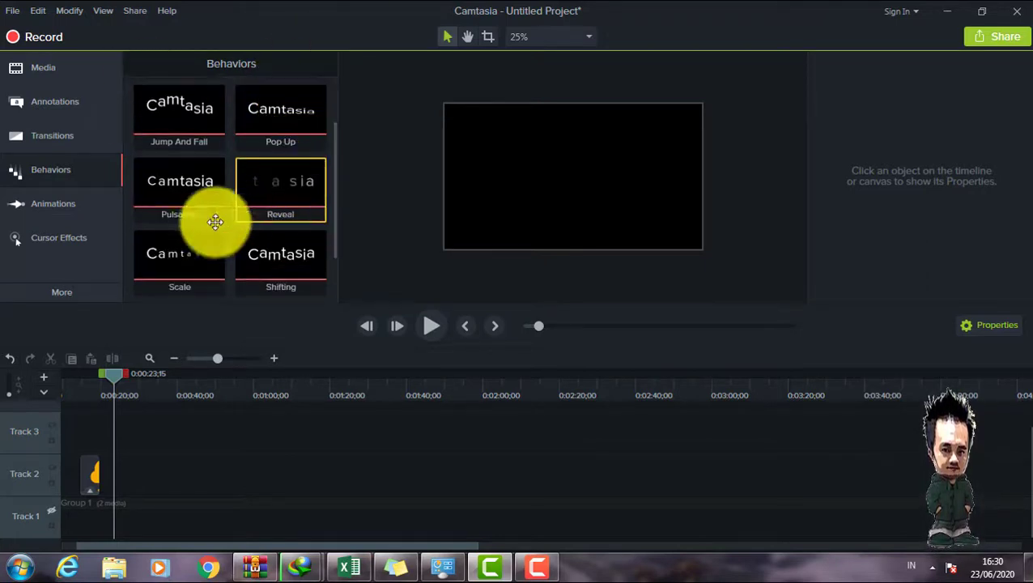
{"action": "left_click", "coordinate": [58, 207]}
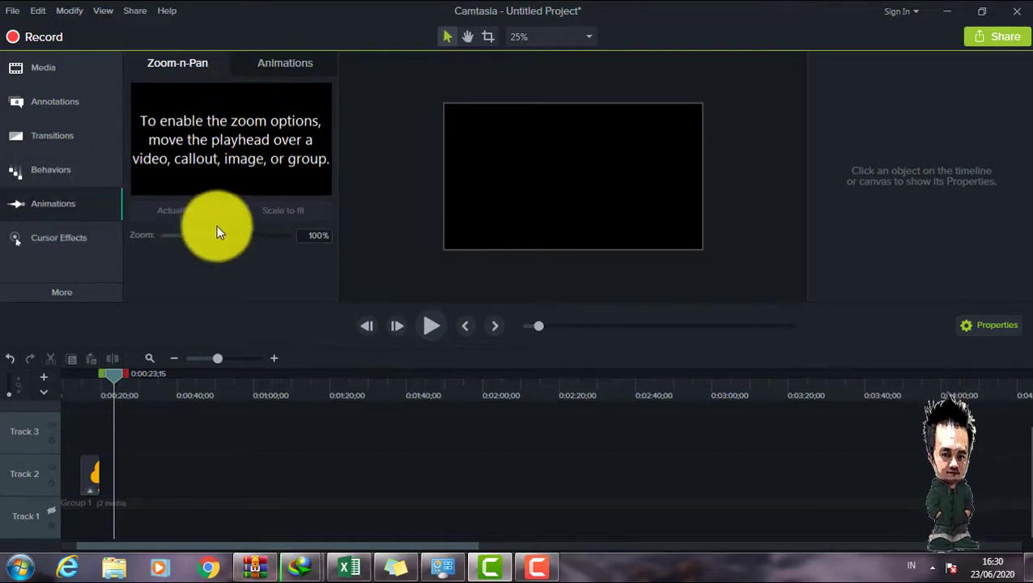
{"action": "left_click", "coordinate": [268, 64]}
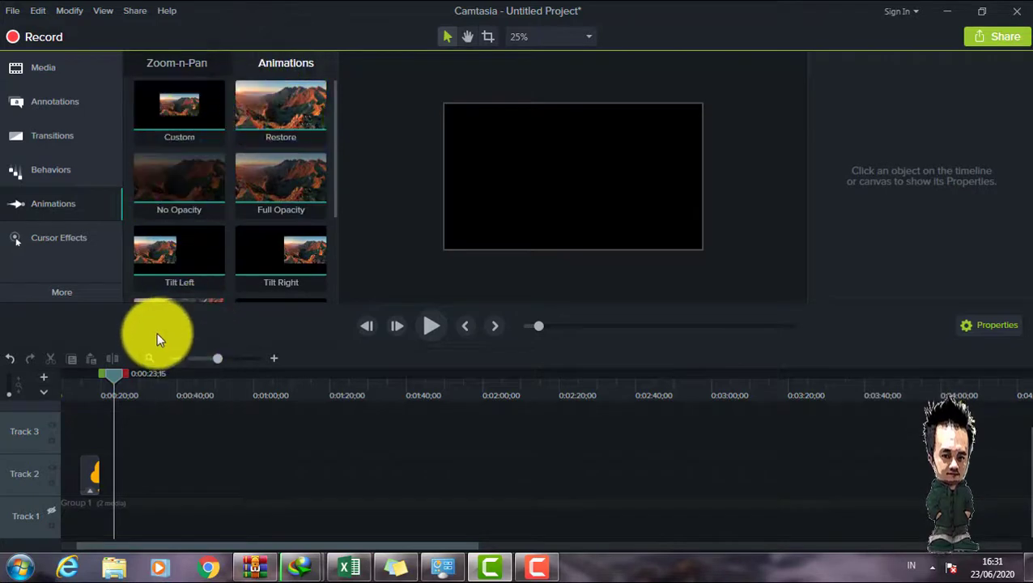
Enable Track 1 again and move the playhead to 0:00:27;02 over the screen recording
{"action": "left_click", "coordinate": [51, 509]}
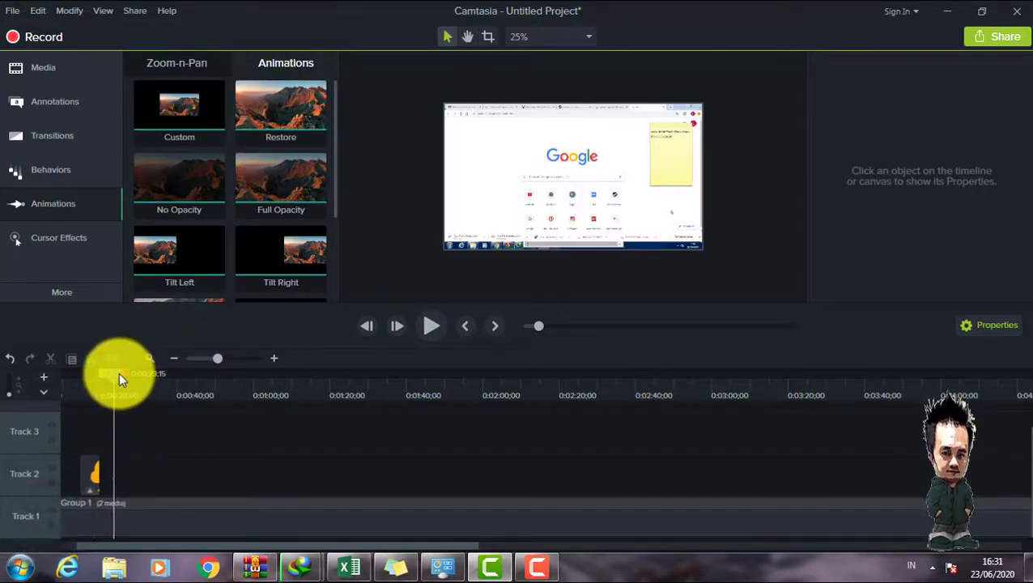
{"action": "mouse_move", "coordinate": [119, 372]}
{"action": "left_mouse_down"}
{"action": "mouse_move", "coordinate": [79, 377]}
{"action": "mouse_move", "coordinate": [127, 376]}
{"action": "left_mouse_up"}
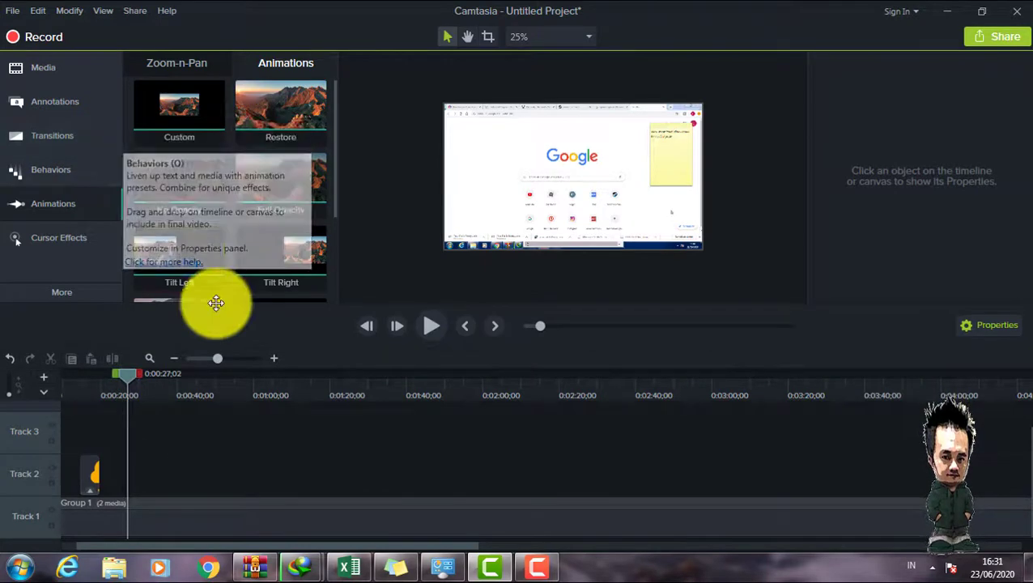
{"action": "scroll", "coordinate": [332, 176], "scroll_direction": "down", "scroll_amount": 1}
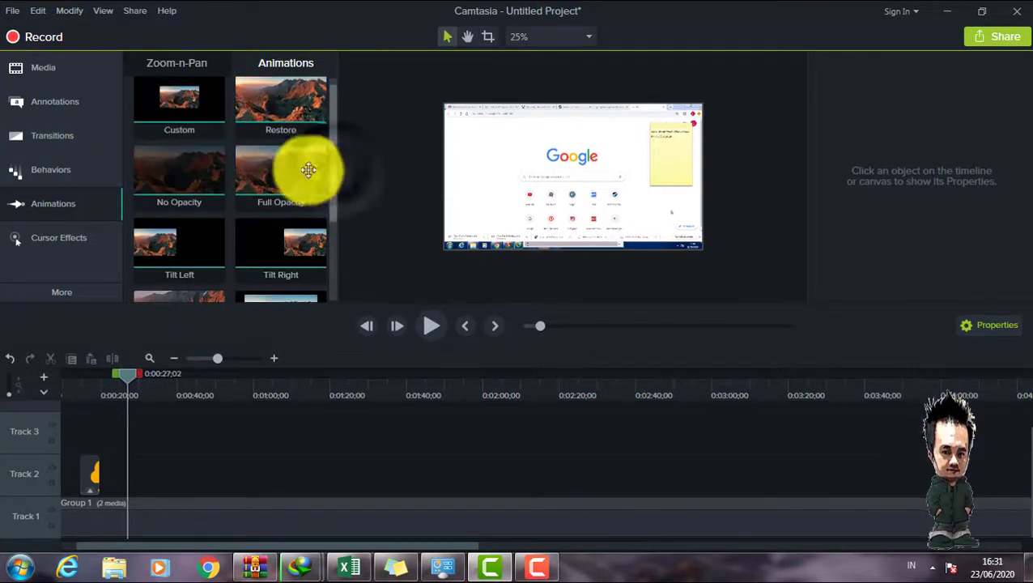
Preview the farm-01 icon from the Library's Icons - Buildings folder
{"action": "left_click", "coordinate": [87, 72]}
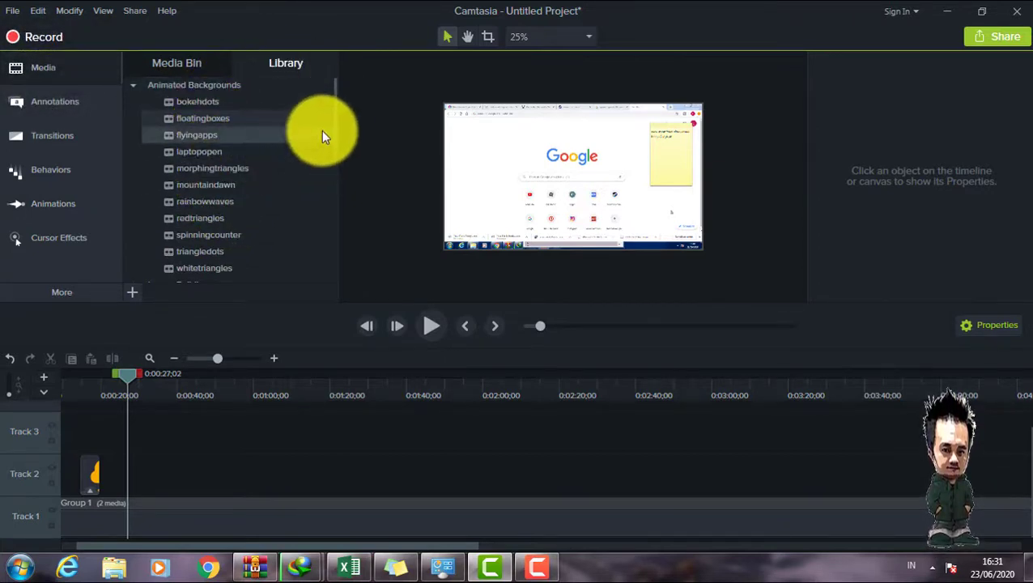
{"action": "left_click", "coordinate": [139, 87]}
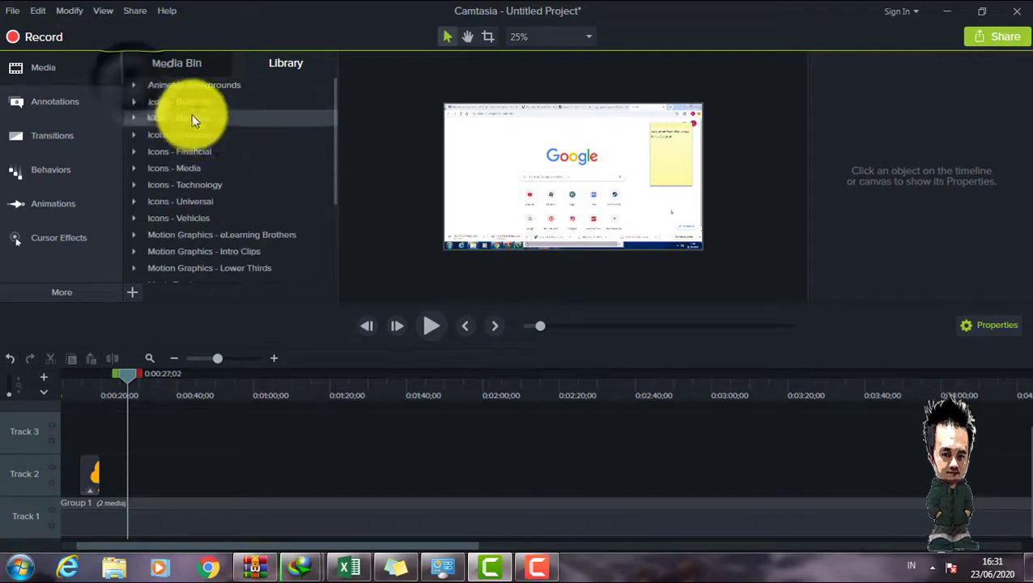
{"action": "left_click", "coordinate": [136, 103]}
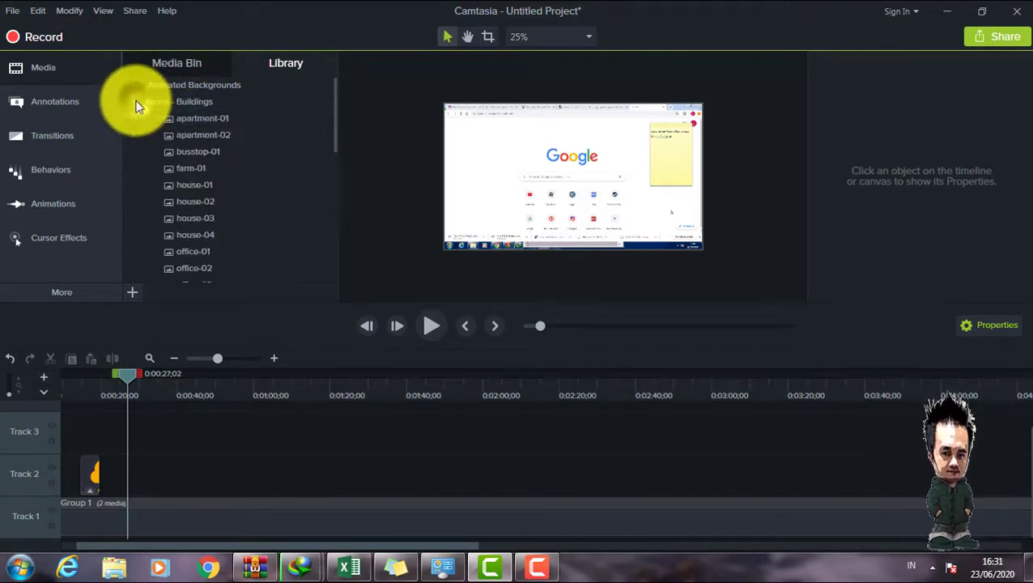
{"action": "double_click", "coordinate": [194, 170]}
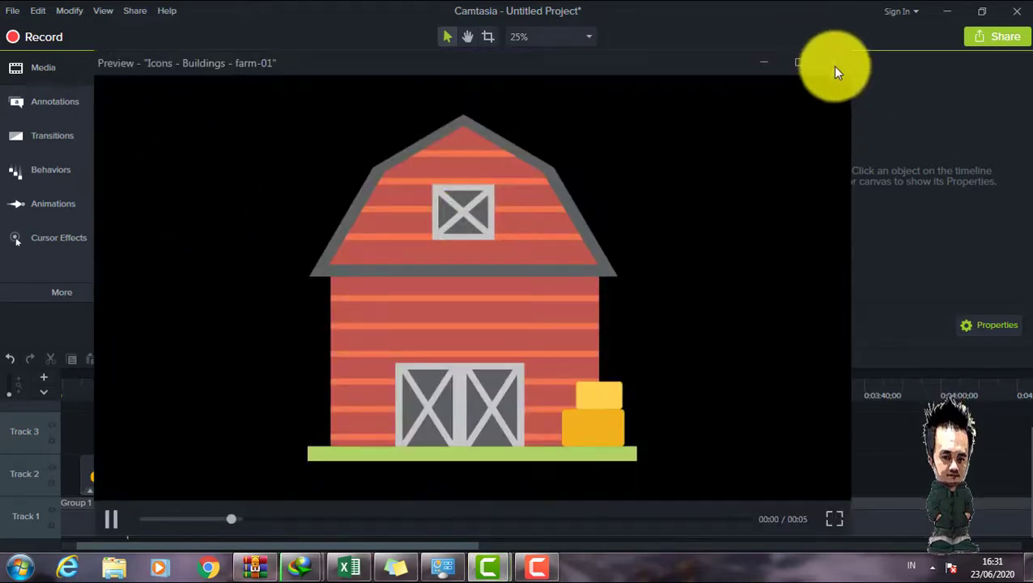
{"action": "left_click", "coordinate": [836, 68]}
{"action": "left_click_drag", "start_coordinate": [191, 139], "coordinate": [238, 134]}
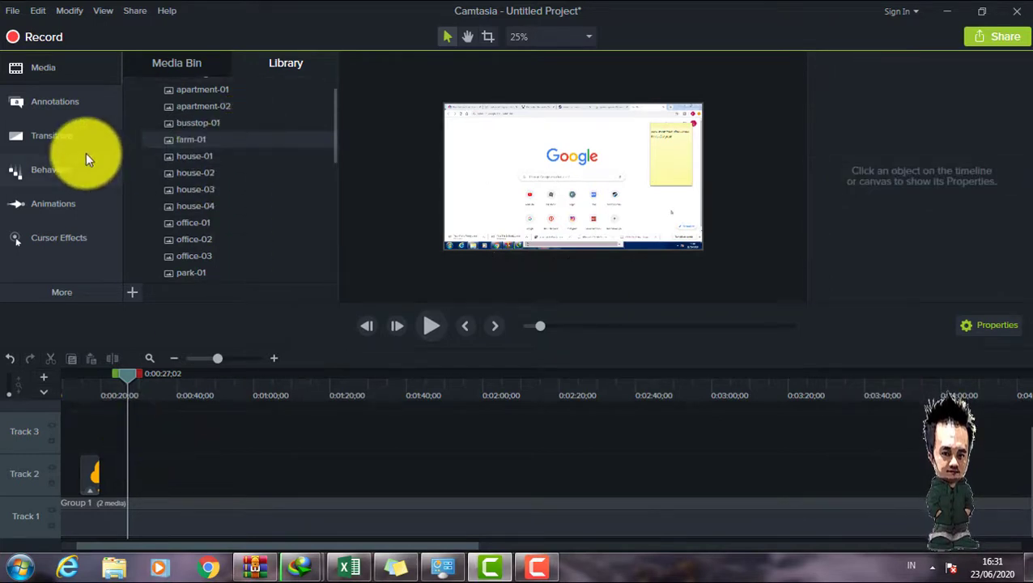
Show the Zoom-n-Pan options, place the playhead at 0:00:22;27 and ungroup Group 1 on Track 1
{"action": "left_click", "coordinate": [66, 205]}
{"action": "left_click", "coordinate": [191, 59]}
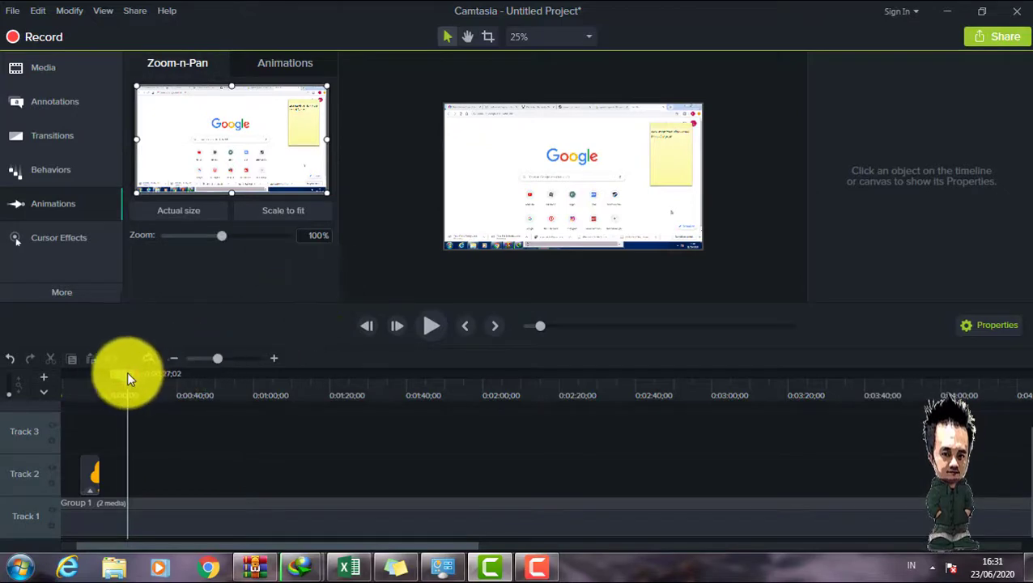
{"action": "left_click_drag", "start_coordinate": [128, 374], "coordinate": [115, 373]}
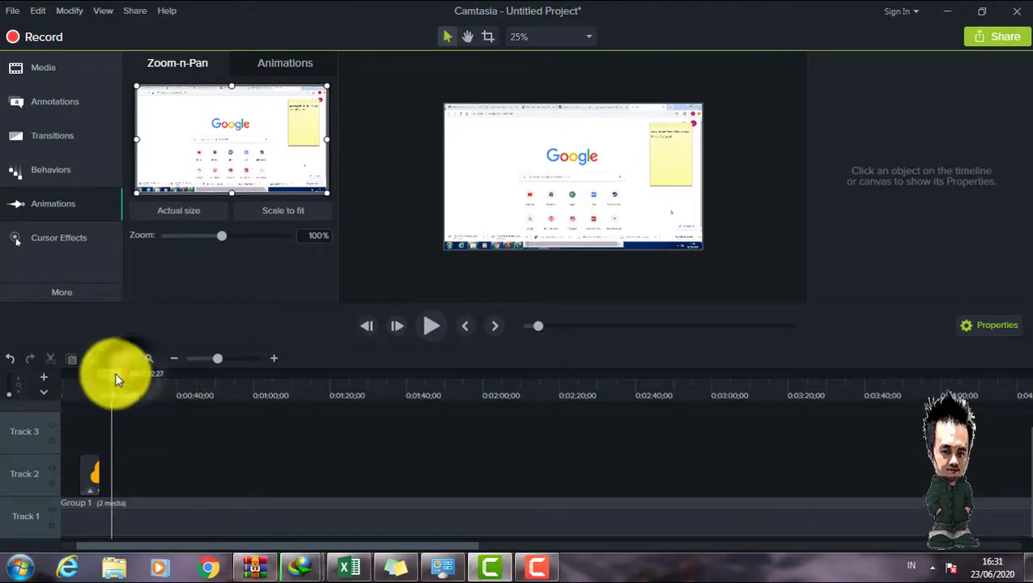
{"action": "left_click", "coordinate": [158, 506]}
{"action": "right_click", "coordinate": [166, 490]}
{"action": "left_click", "coordinate": [194, 389]}
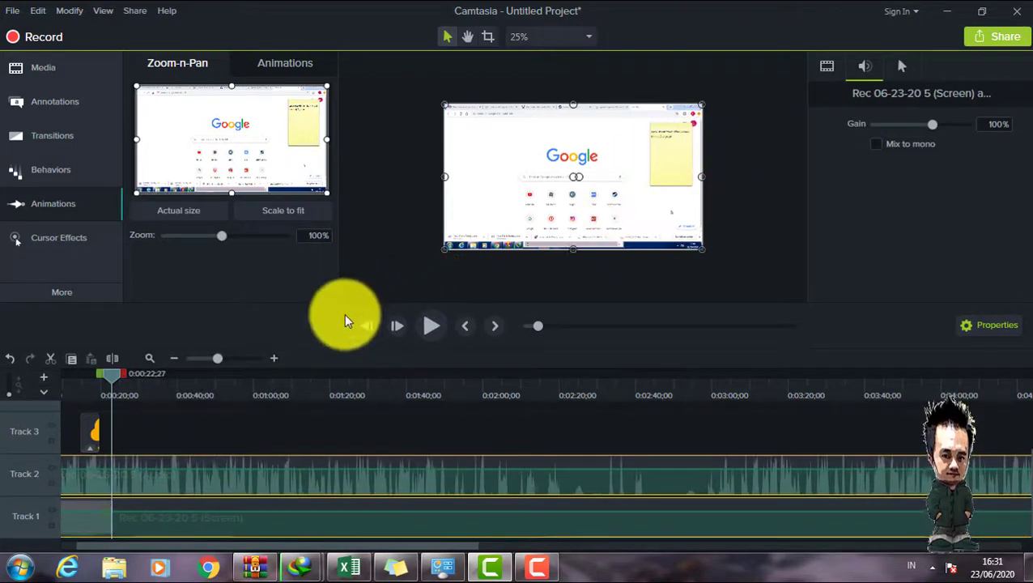
Deselect the clips and enlarge the timeline area until Tracks 1 to 4 are visible
{"action": "left_click_drag", "start_coordinate": [342, 304], "coordinate": [340, 349]}
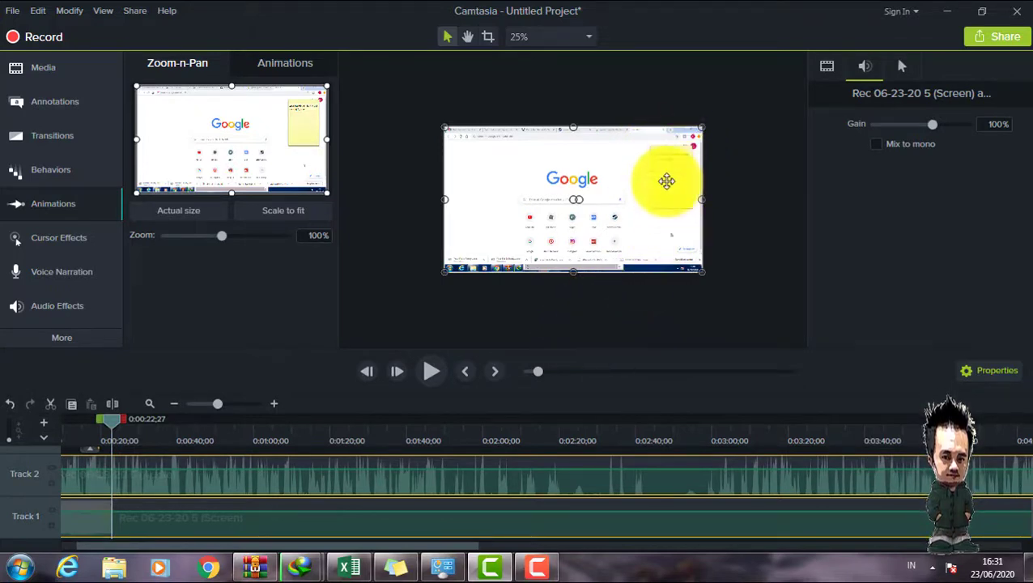
{"action": "left_click", "coordinate": [351, 351]}
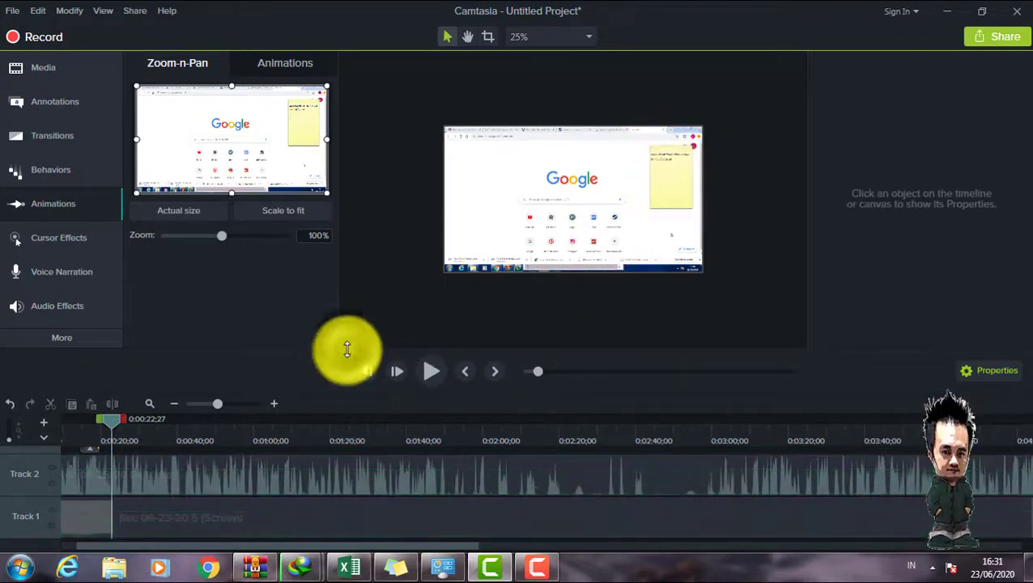
{"action": "left_click_drag", "start_coordinate": [345, 346], "coordinate": [353, 276]}
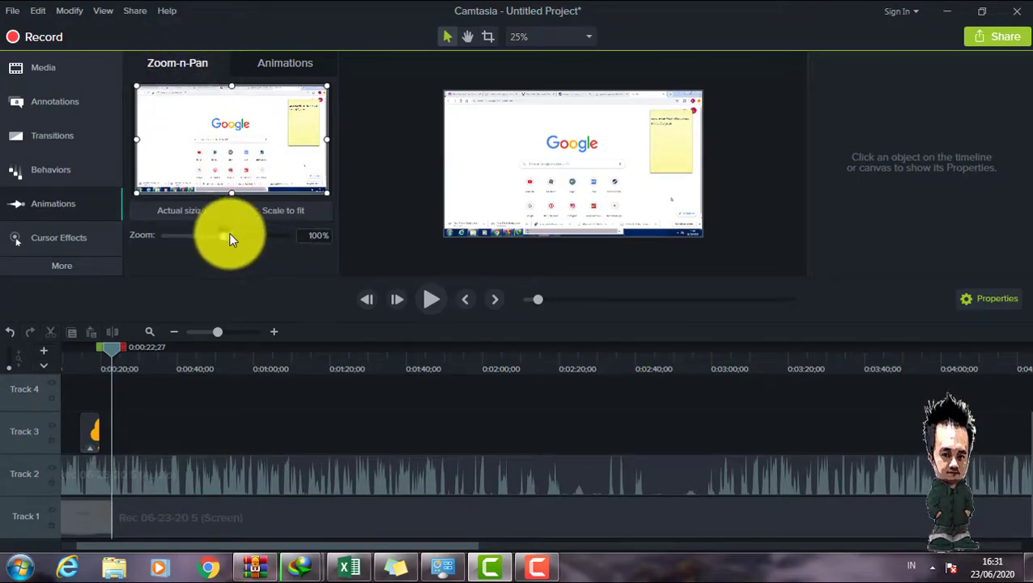
Add a Zoom-n-Pan animation at 0:00:22;27 that zooms the screen recording to 317% on the yellow sticky note
{"action": "left_click_drag", "start_coordinate": [228, 232], "coordinate": [276, 230]}
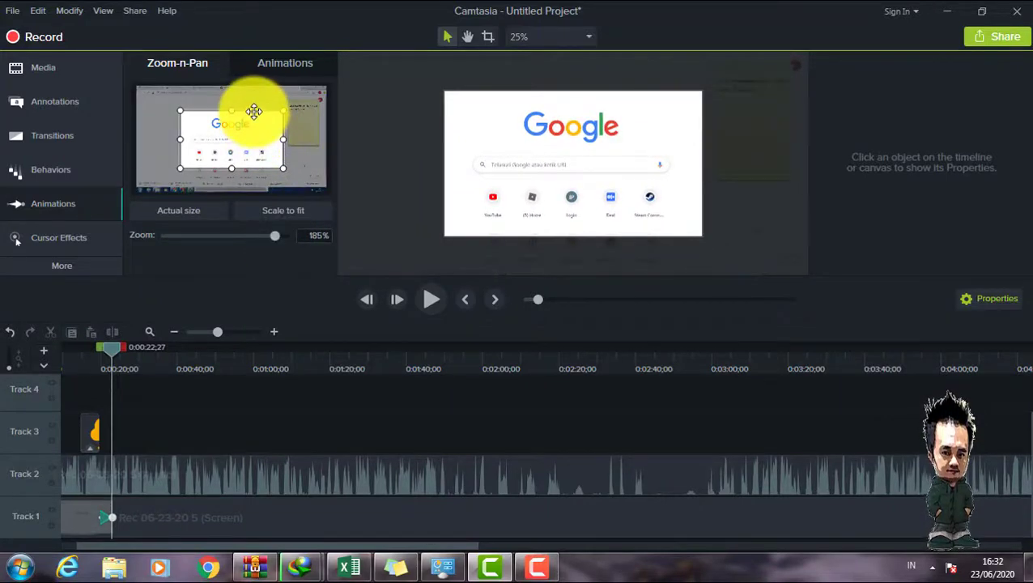
{"action": "left_click_drag", "start_coordinate": [254, 111], "coordinate": [293, 104]}
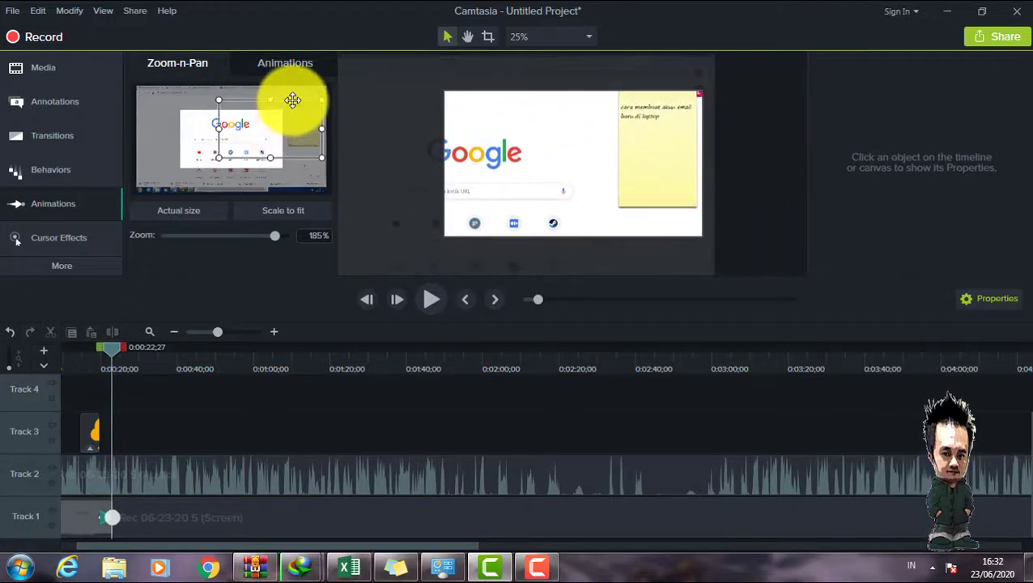
{"action": "left_click_drag", "start_coordinate": [222, 128], "coordinate": [314, 98]}
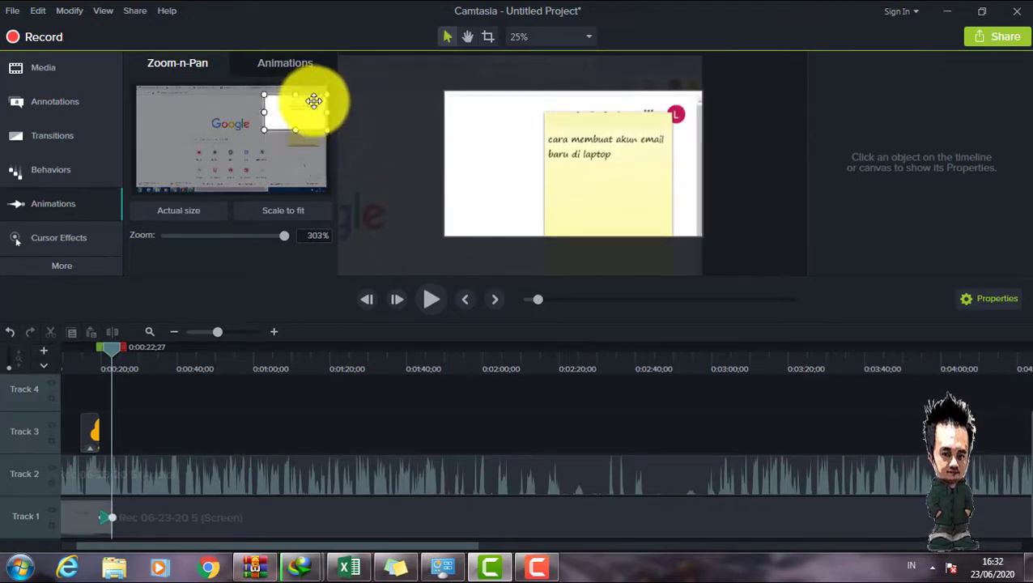
{"action": "left_click_drag", "start_coordinate": [267, 129], "coordinate": [270, 128]}
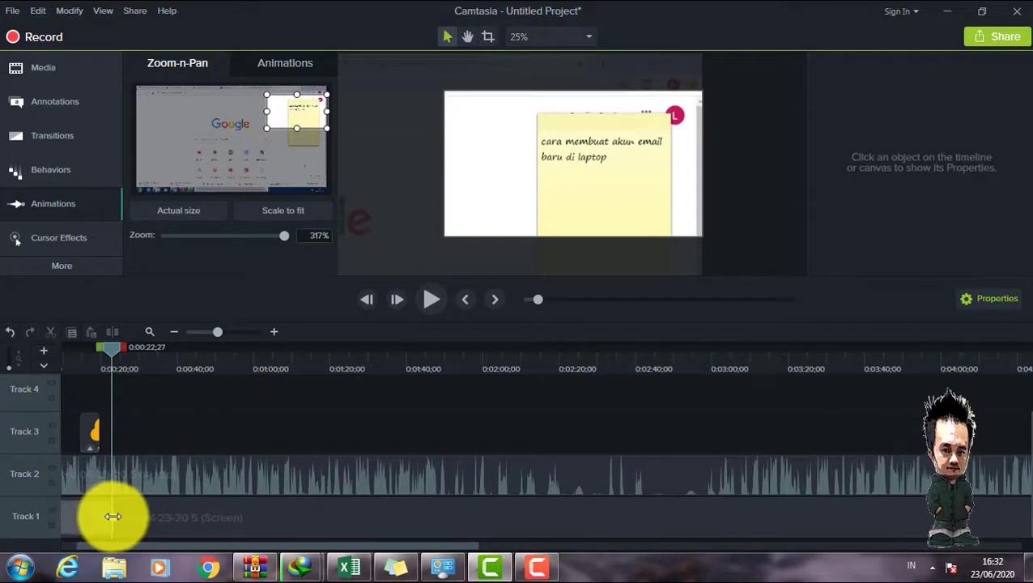
Extend the zoom animation on Track 1 to end at about 0:00:33 and play it back
{"action": "left_click_drag", "start_coordinate": [109, 341], "coordinate": [101, 353]}
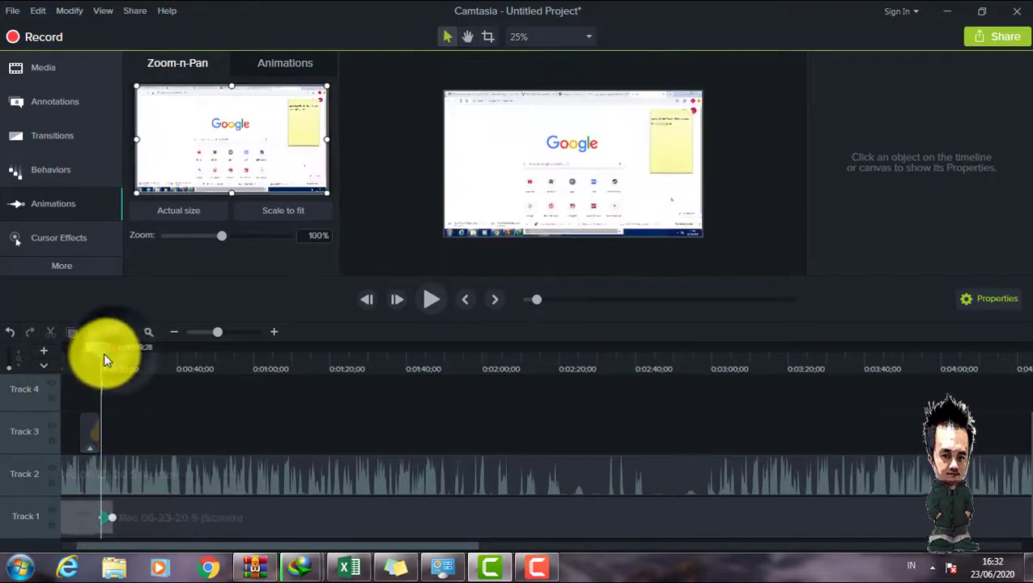
{"action": "left_click_drag", "start_coordinate": [113, 516], "coordinate": [150, 516]}
{"action": "left_click_drag", "start_coordinate": [140, 363], "coordinate": [104, 360]}
{"action": "left_click", "coordinate": [431, 299]}
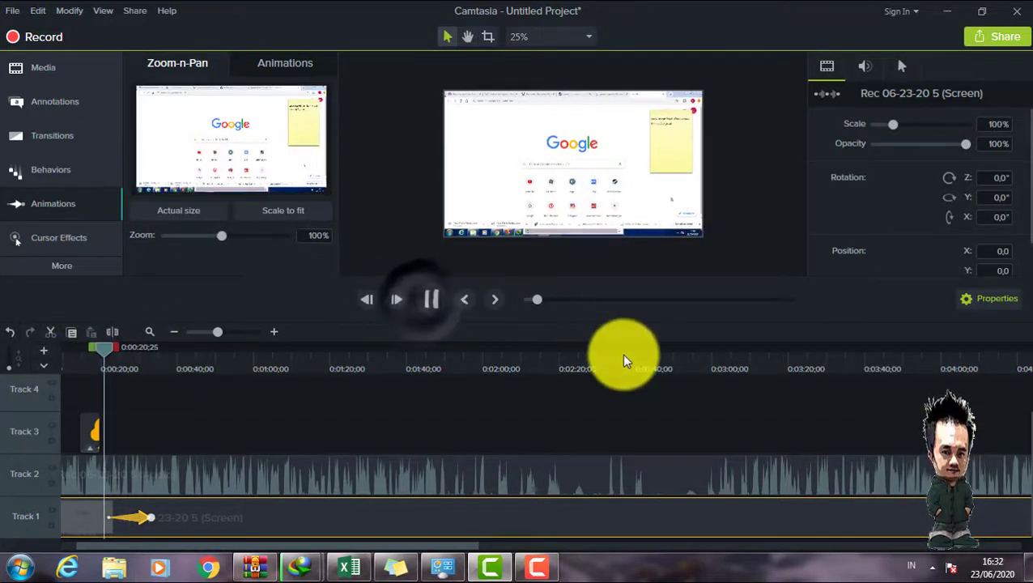
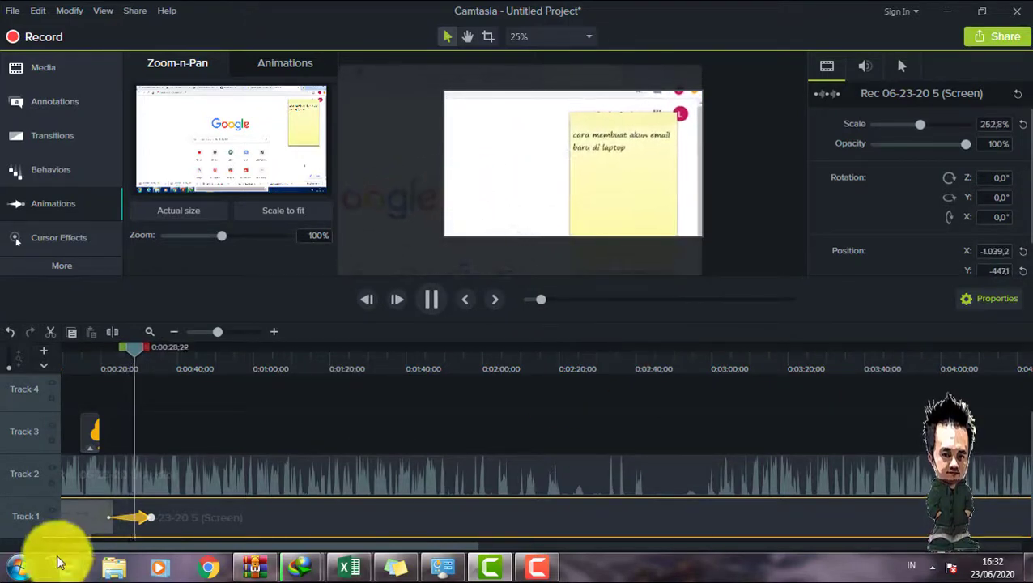
{"action": "key", "text": "space"}
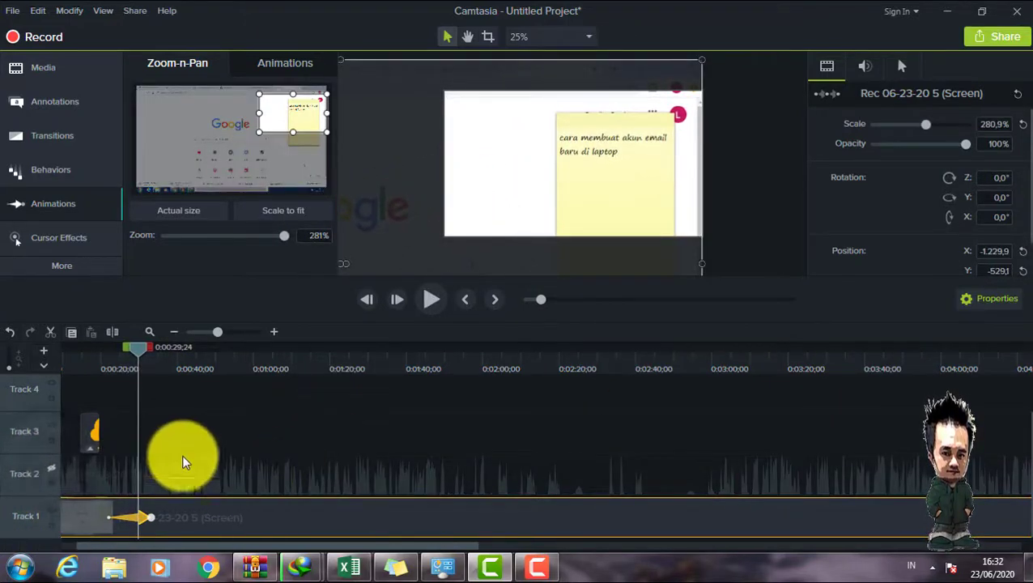
Shorten the zoom animation on Track 1 to end at about 0:00:26 and play it back
{"action": "left_click_drag", "start_coordinate": [140, 351], "coordinate": [109, 353]}
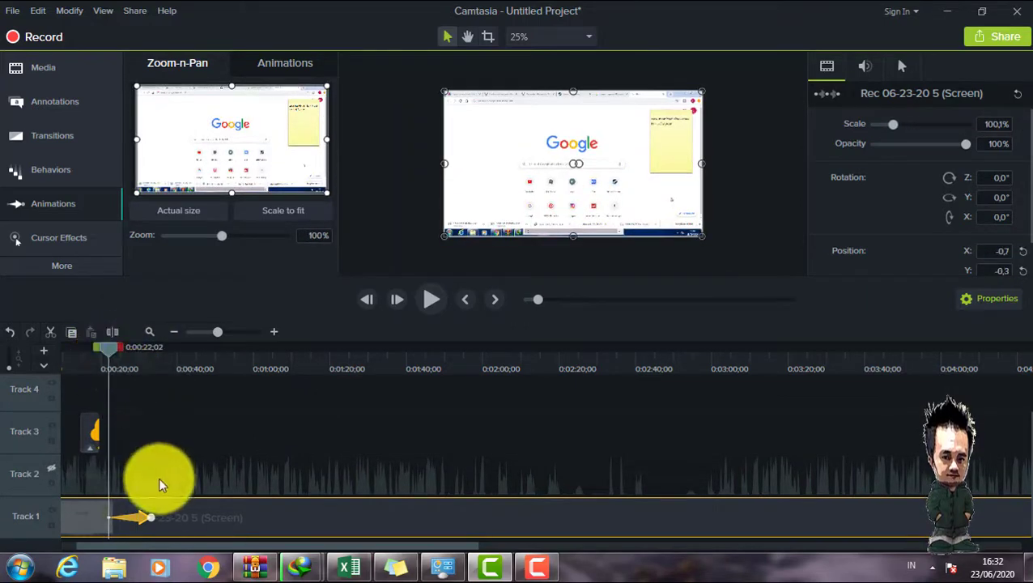
{"action": "left_click", "coordinate": [152, 515]}
{"action": "left_click_drag", "start_coordinate": [204, 516], "coordinate": [117, 516]}
{"action": "left_click_drag", "start_coordinate": [135, 350], "coordinate": [108, 353]}
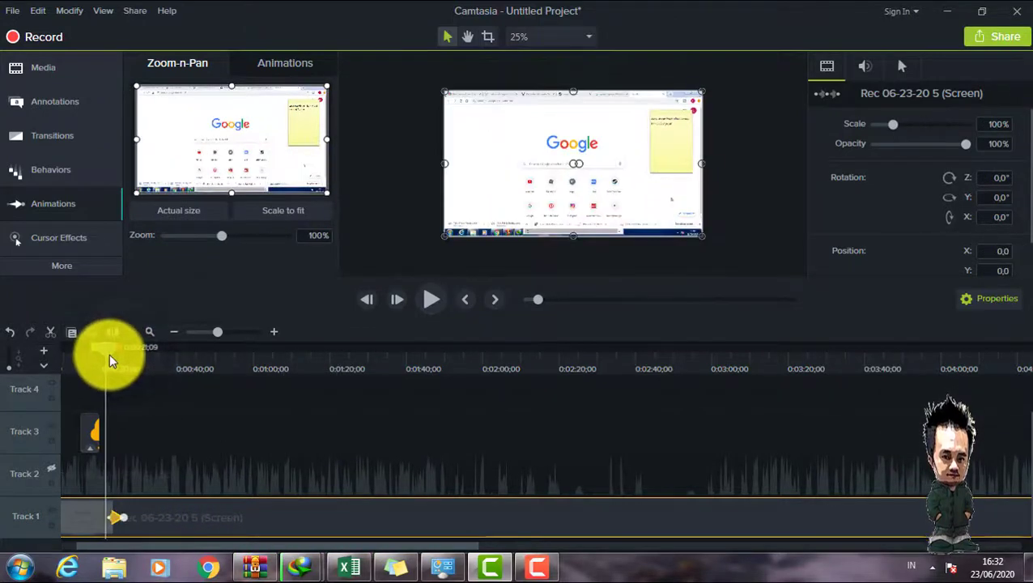
{"action": "left_click", "coordinate": [431, 301]}
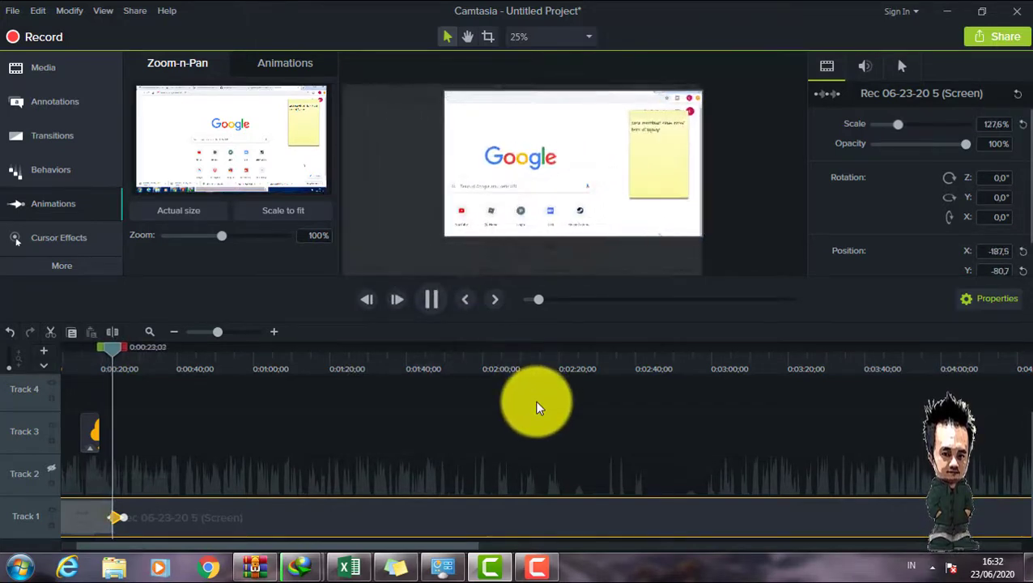
{"action": "left_click", "coordinate": [431, 298]}
Shorten the zoom animation on Track 1 to less than one second and replay it from its start
{"action": "left_click", "coordinate": [273, 331]}
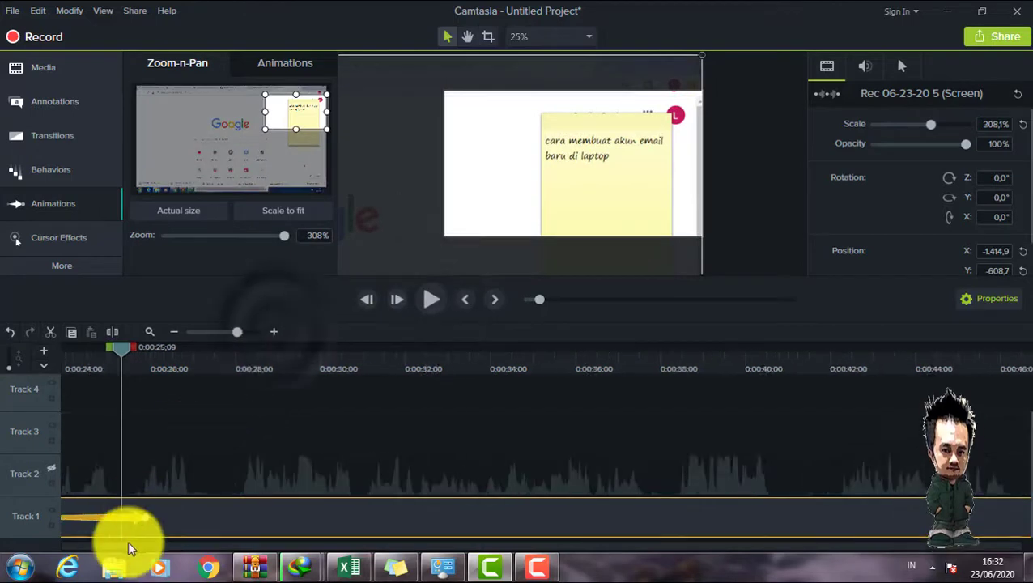
{"action": "mouse_move", "coordinate": [127, 547]}
{"action": "left_mouse_down"}
{"action": "mouse_move", "coordinate": [103, 546]}
{"action": "mouse_move", "coordinate": [146, 546]}
{"action": "mouse_move", "coordinate": [112, 549]}
{"action": "left_mouse_up"}
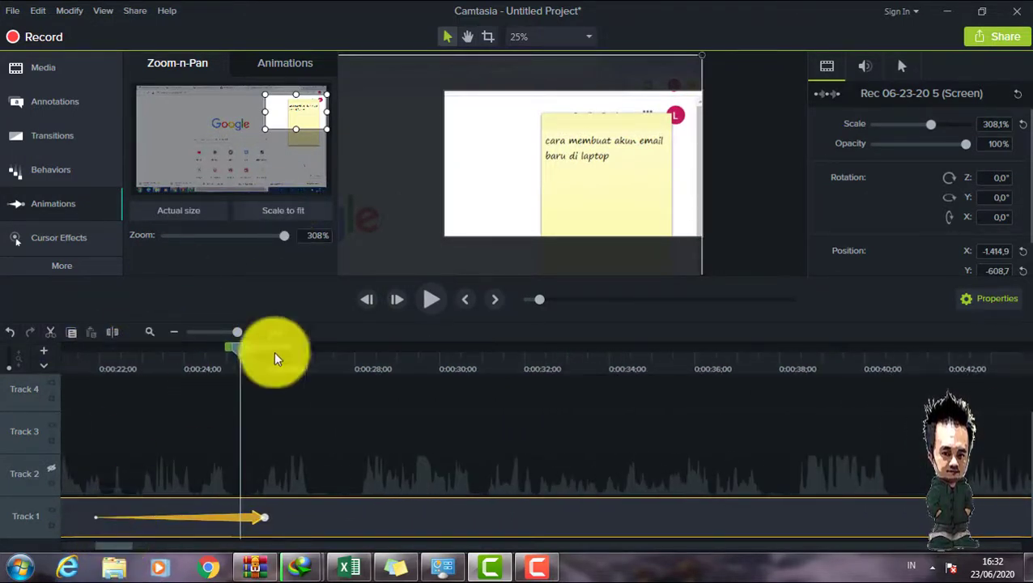
{"action": "left_click_drag", "start_coordinate": [266, 515], "coordinate": [127, 516]}
{"action": "left_click_drag", "start_coordinate": [125, 347], "coordinate": [89, 348]}
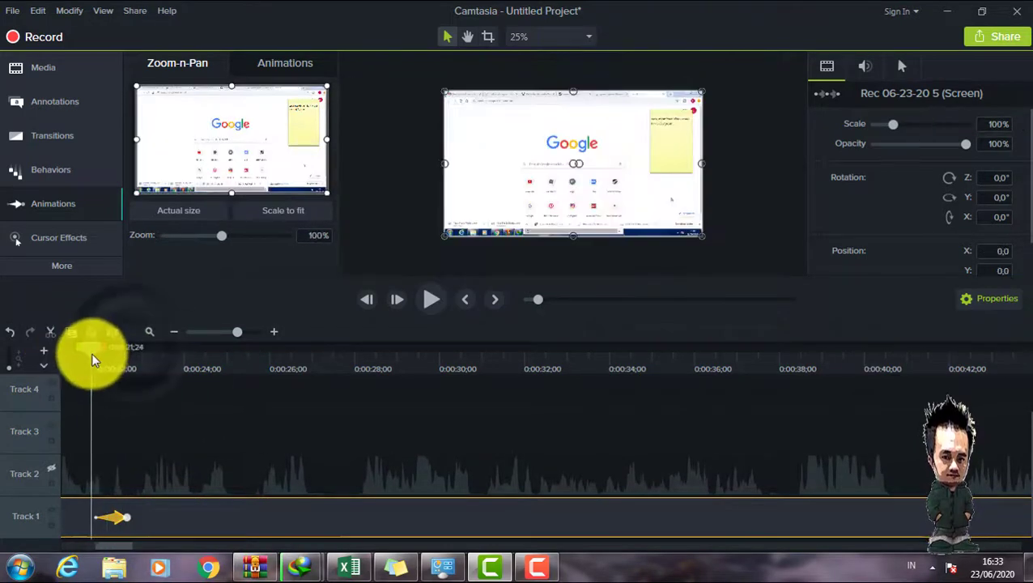
{"action": "left_click", "coordinate": [426, 297]}
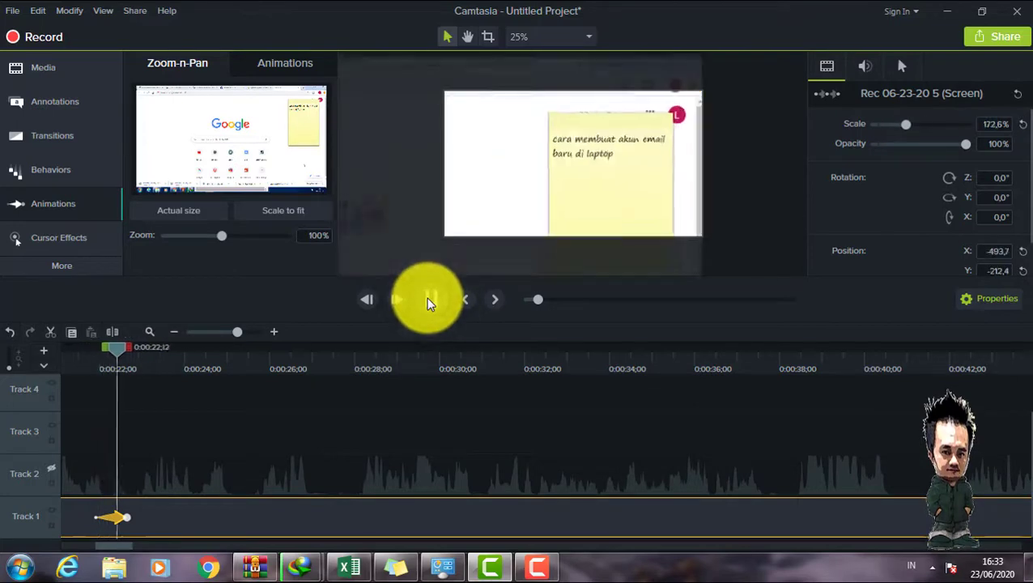
{"action": "left_click", "coordinate": [423, 298]}
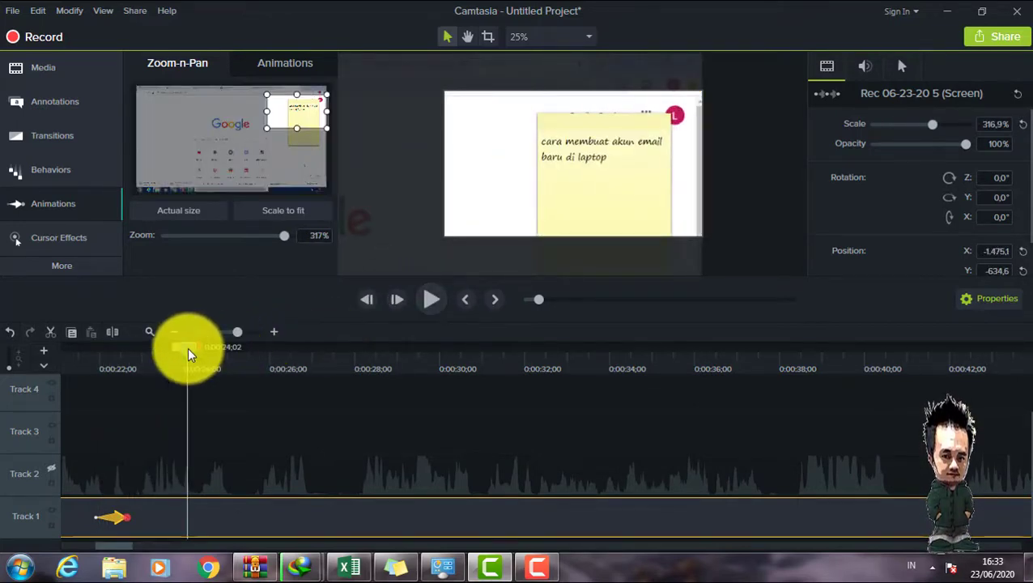
{"action": "left_click_drag", "start_coordinate": [187, 348], "coordinate": [95, 360]}
{"action": "left_click", "coordinate": [429, 300]}
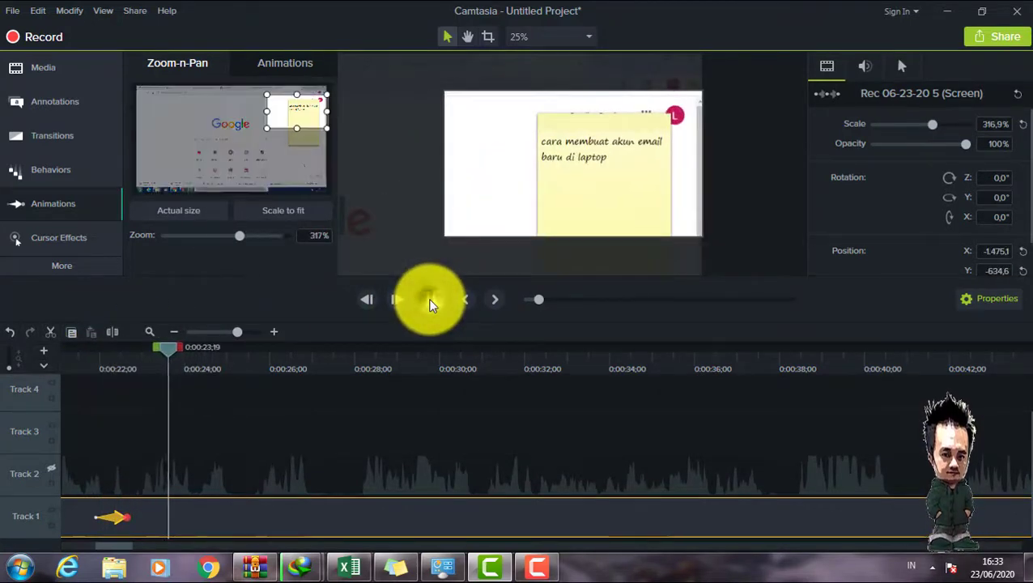
Add a second Zoom-n-Pan animation at 0:00:23;19 that returns the screen recording to 100% and fills the frame
{"action": "left_click", "coordinate": [429, 300]}
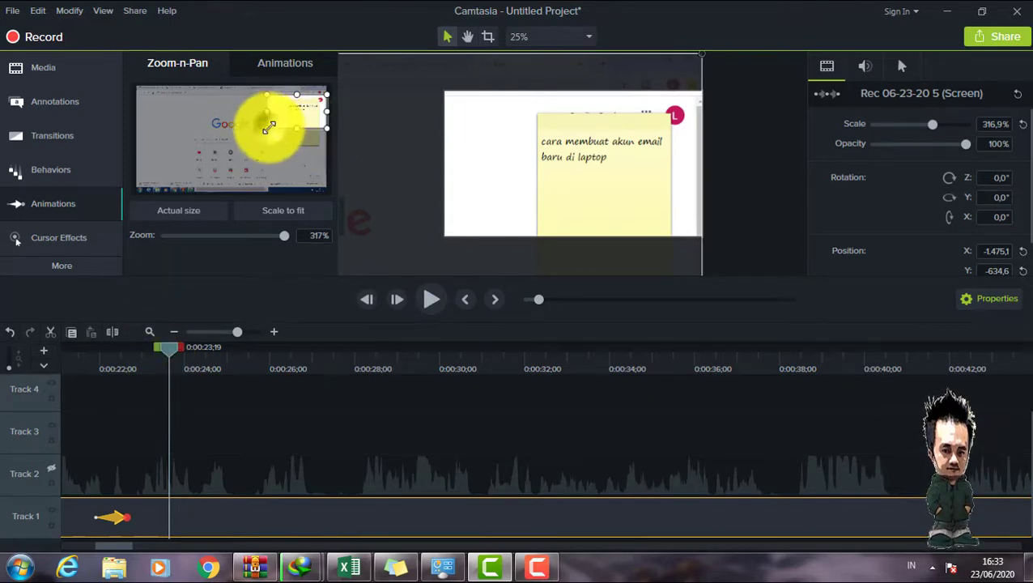
{"action": "left_click_drag", "start_coordinate": [269, 126], "coordinate": [111, 166]}
{"action": "left_click_drag", "start_coordinate": [224, 110], "coordinate": [272, 150]}
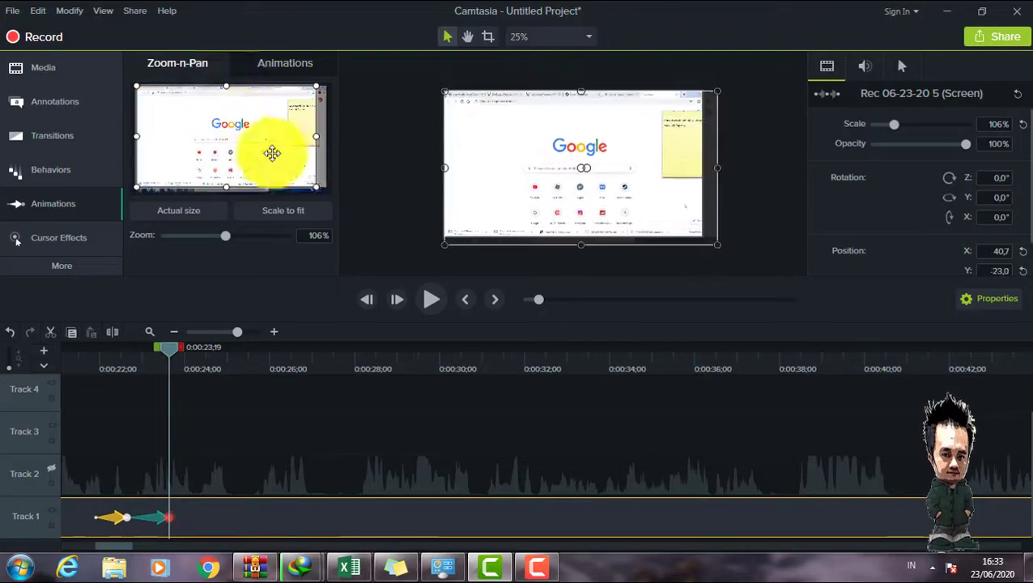
{"action": "left_click", "coordinate": [324, 218]}
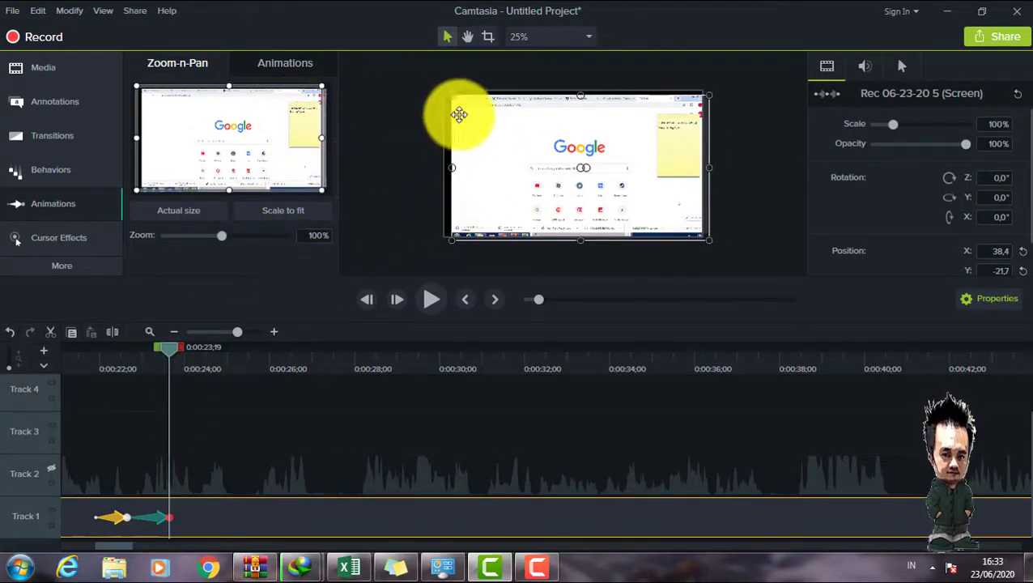
{"action": "left_click_drag", "start_coordinate": [454, 98], "coordinate": [445, 95]}
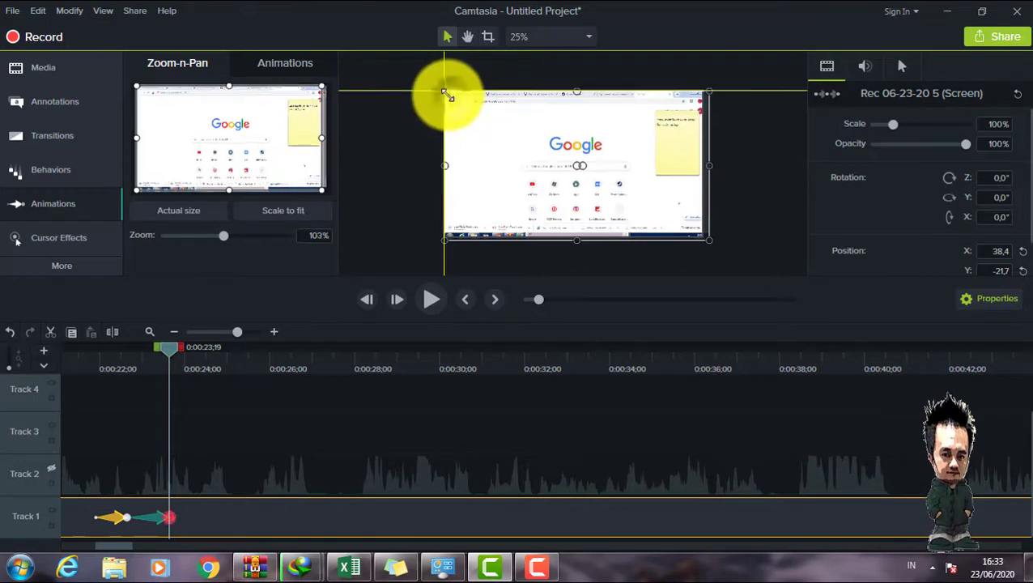
{"action": "left_click", "coordinate": [695, 232]}
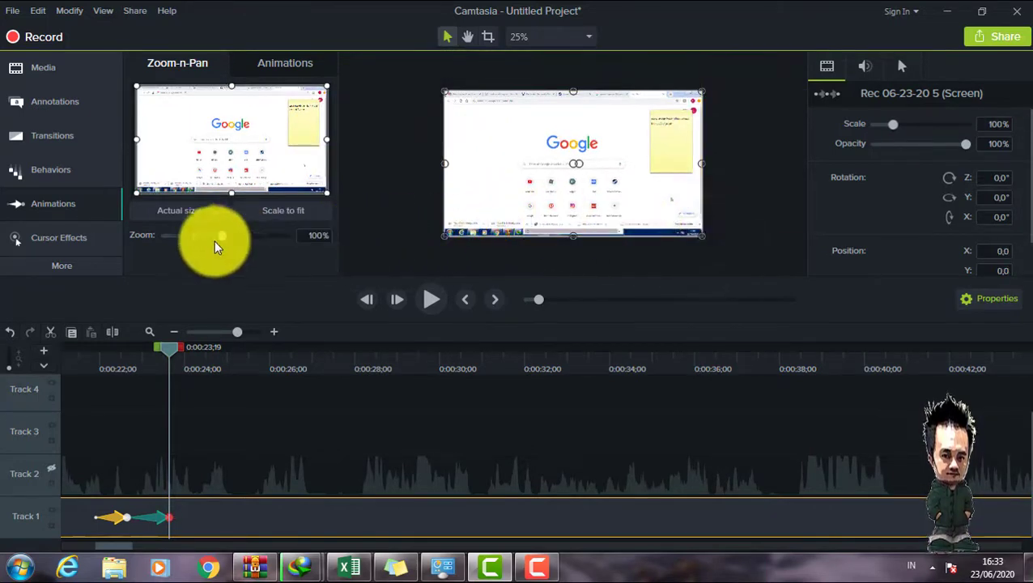
Play back the zoom-in and zoom-out animations from just before the first one
{"action": "left_click_drag", "start_coordinate": [172, 346], "coordinate": [89, 350]}
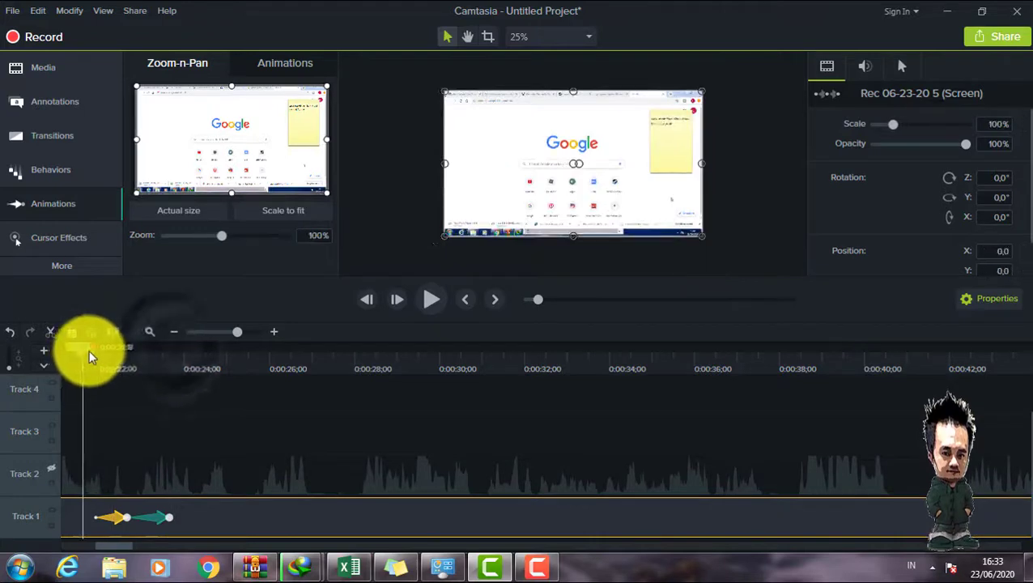
{"action": "left_click", "coordinate": [423, 299]}
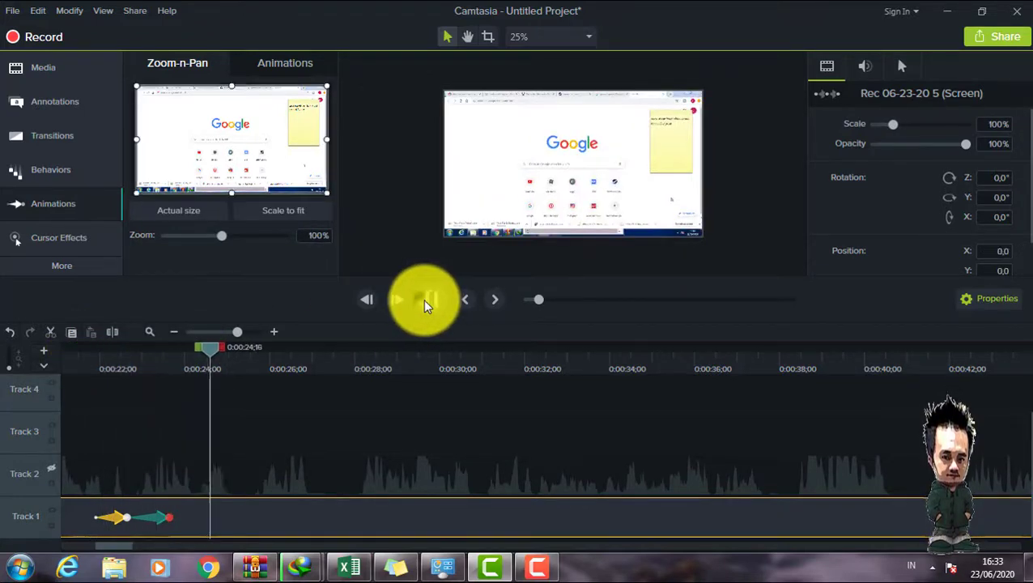
{"action": "left_click", "coordinate": [422, 299]}
Move the zoom-out animation on Track 1 to end at about 0:00:25 and play both animations back
{"action": "left_click", "coordinate": [151, 518]}
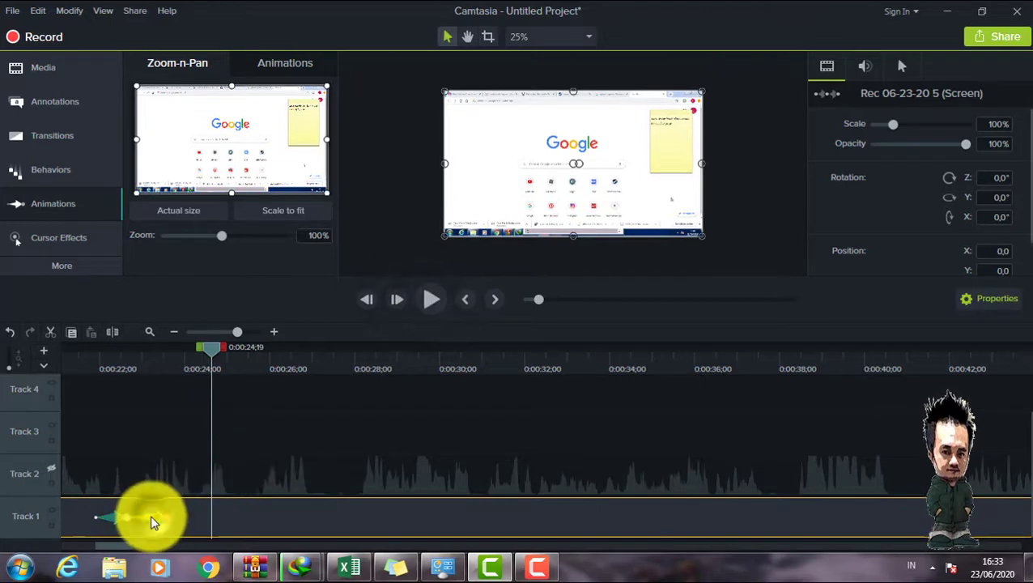
{"action": "left_click_drag", "start_coordinate": [164, 514], "coordinate": [227, 516]}
{"action": "left_click_drag", "start_coordinate": [189, 358], "coordinate": [84, 381]}
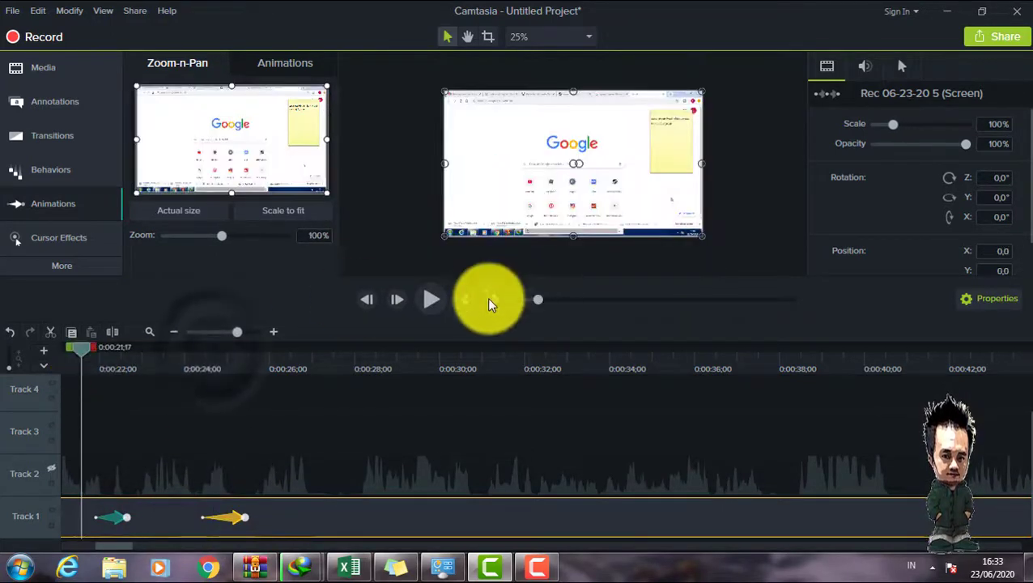
{"action": "left_click", "coordinate": [430, 299]}
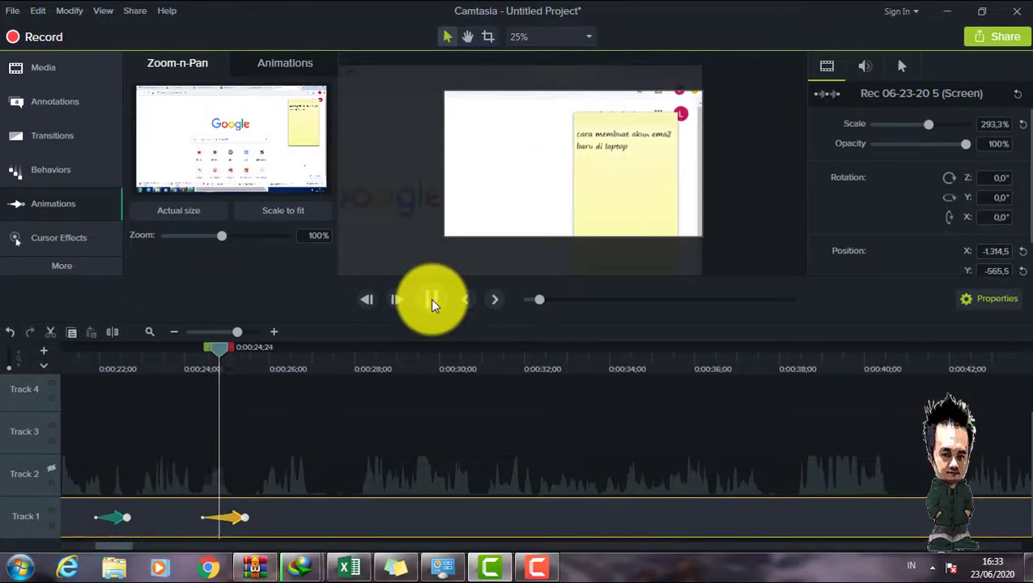
{"action": "left_click", "coordinate": [442, 305]}
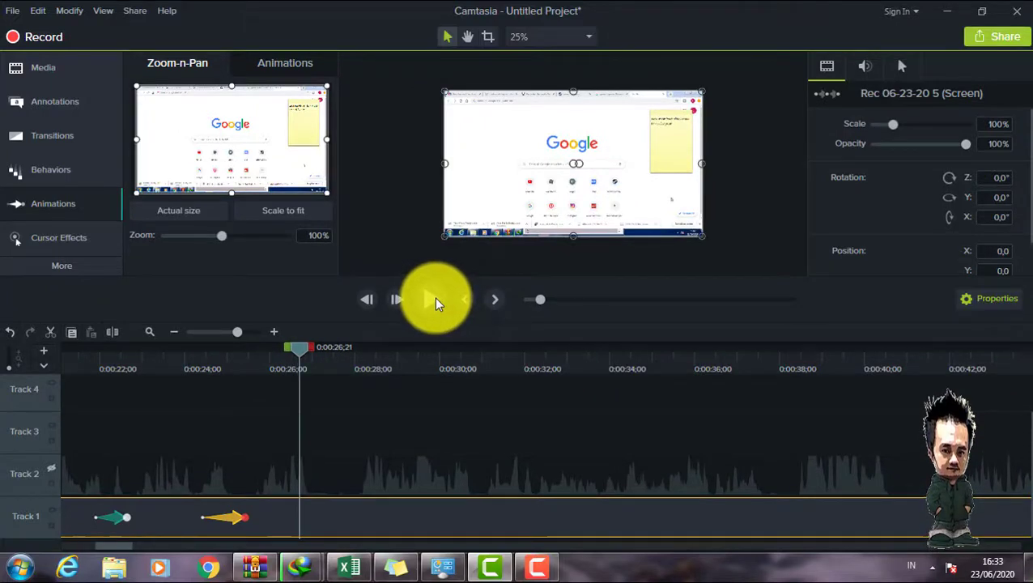
Place farm-01 from the Library's Icons - Buildings folder on Track 3 at about 0:00:29
{"action": "left_click", "coordinate": [285, 63]}
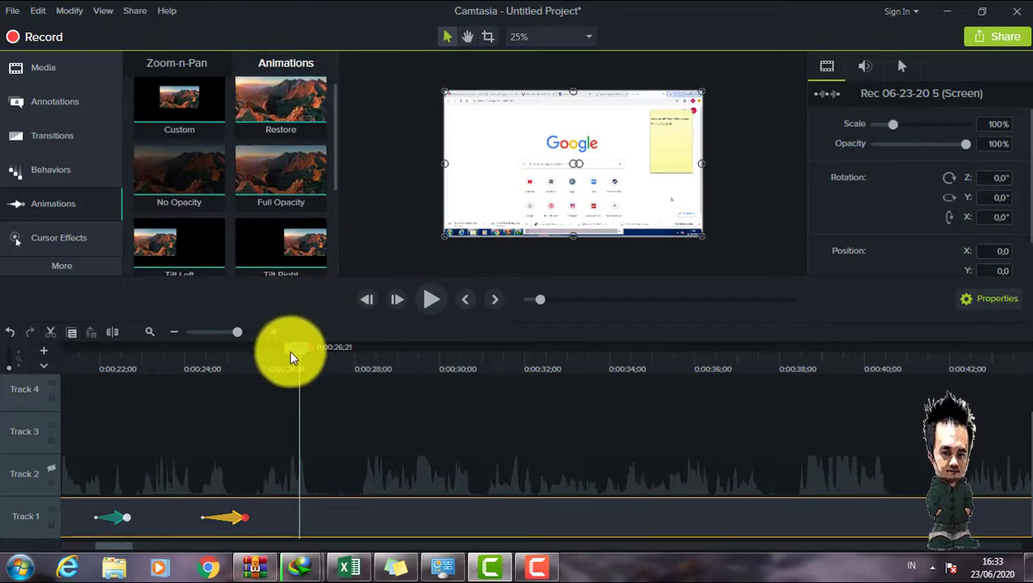
{"action": "left_click", "coordinate": [112, 363]}
{"action": "left_click", "coordinate": [82, 366]}
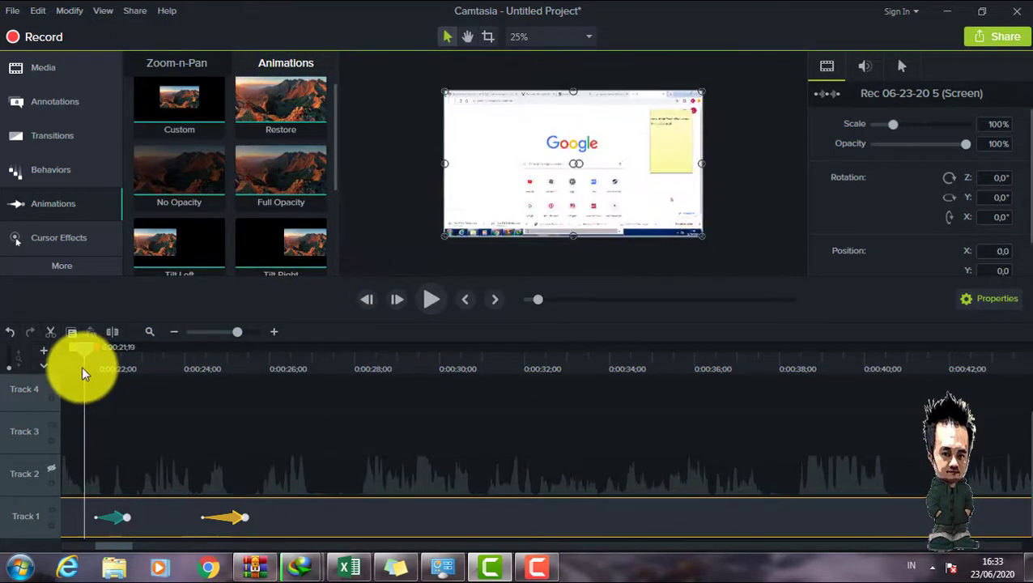
{"action": "left_click", "coordinate": [175, 332]}
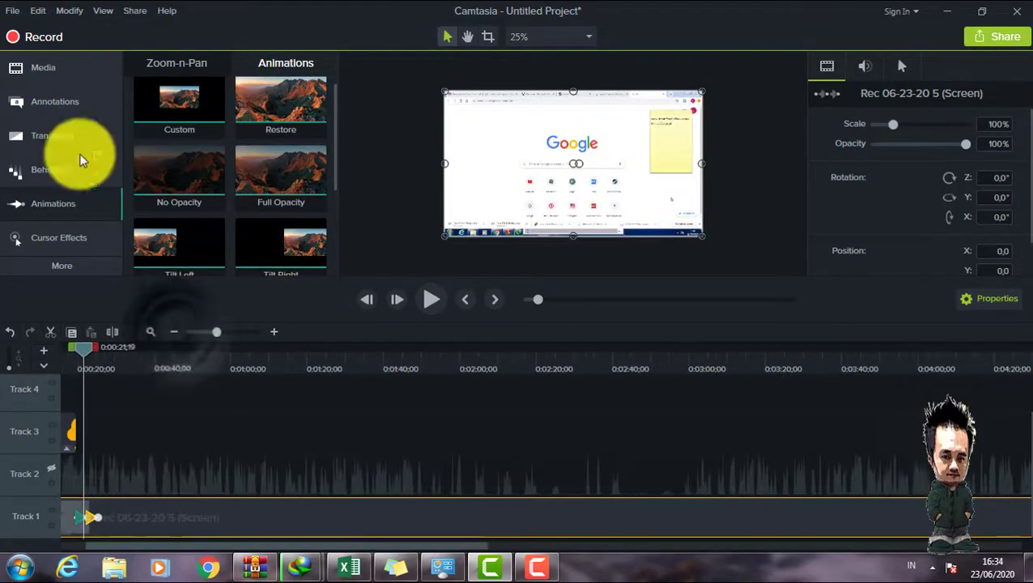
{"action": "left_click", "coordinate": [45, 74]}
{"action": "left_click", "coordinate": [267, 62]}
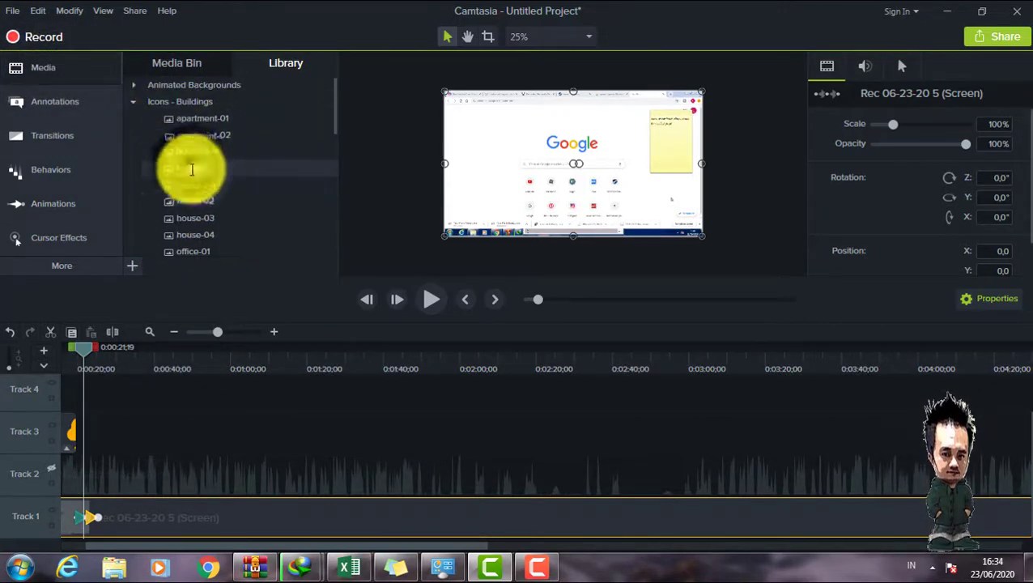
{"action": "left_click_drag", "start_coordinate": [191, 168], "coordinate": [151, 446]}
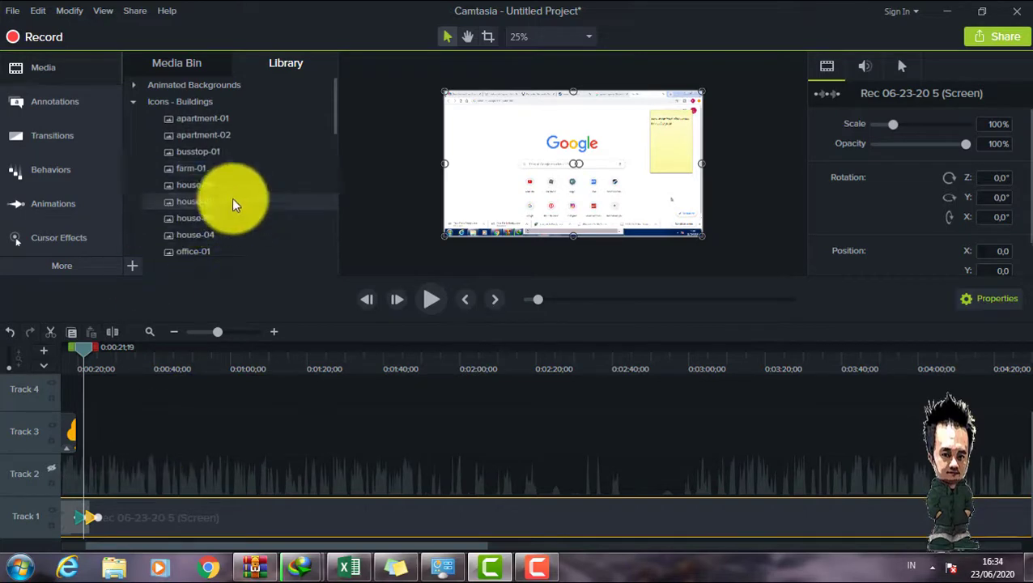
{"action": "left_click_drag", "start_coordinate": [201, 166], "coordinate": [113, 432]}
Preview the farm-01 clip and scale the barn down to about 75% on the canvas
{"action": "left_click", "coordinate": [431, 298]}
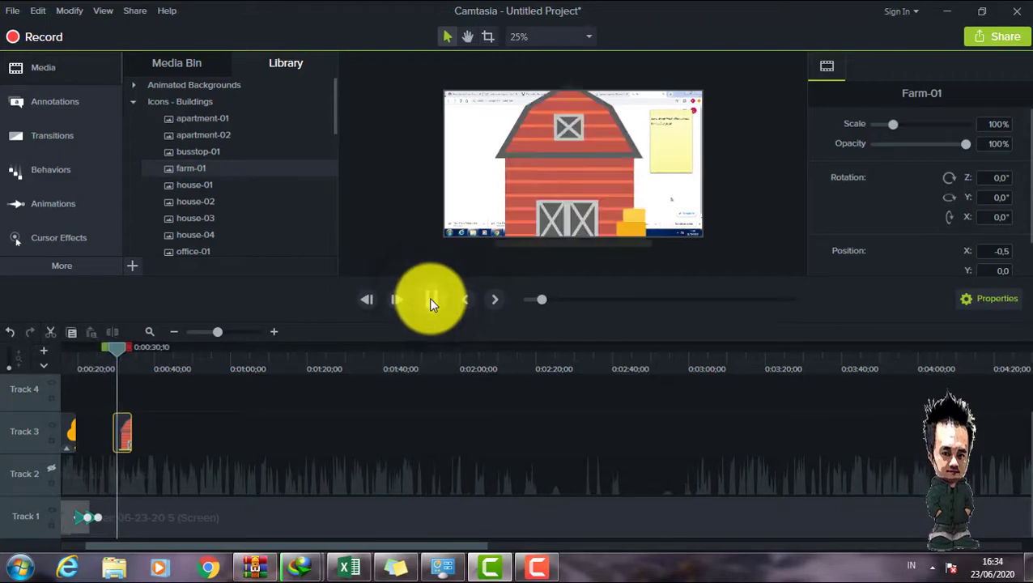
{"action": "left_click", "coordinate": [429, 298]}
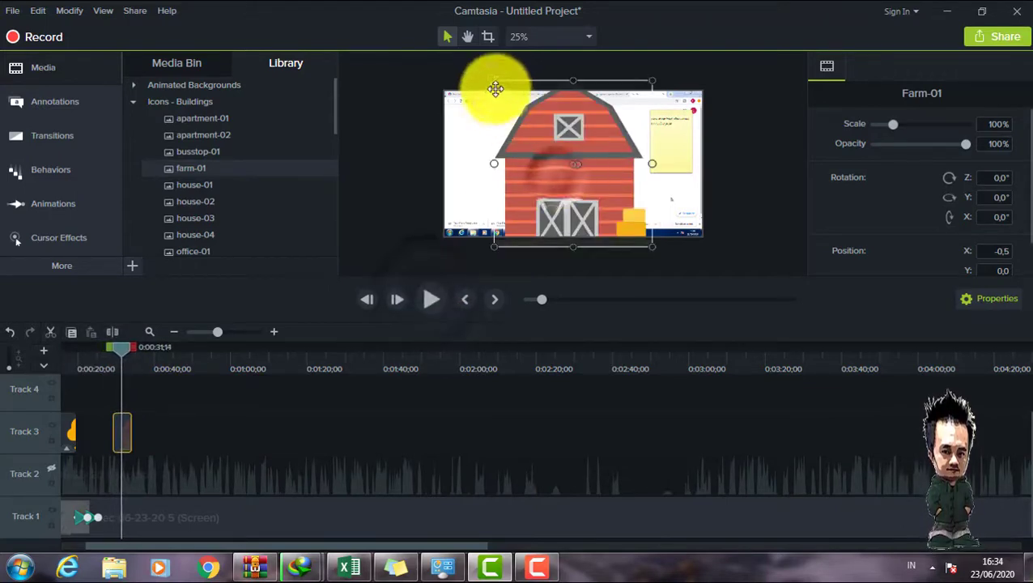
{"action": "left_click_drag", "start_coordinate": [500, 96], "coordinate": [554, 115]}
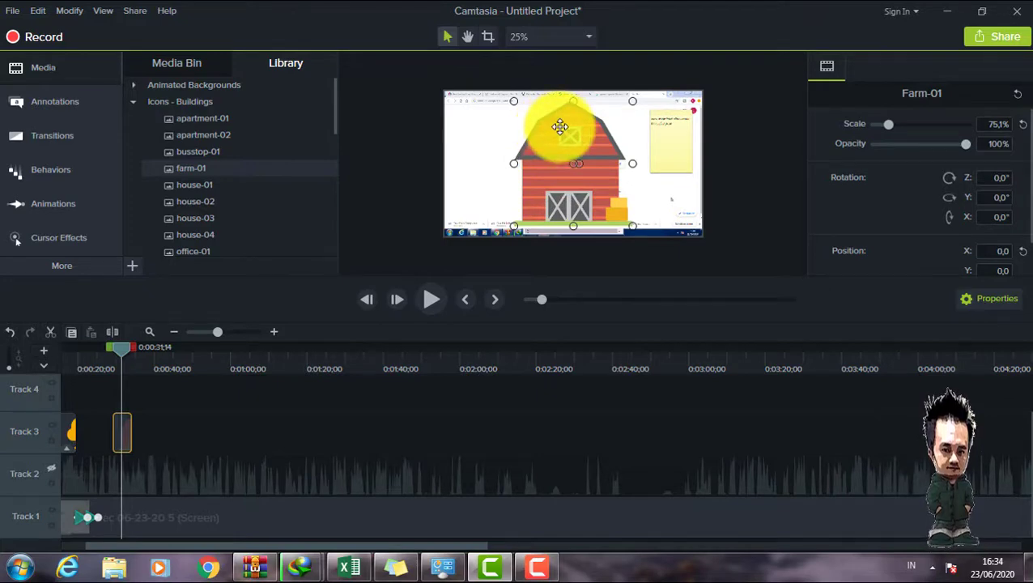
Apply the Tilt Left animation to the Farm-01 clip on Track 3
{"action": "left_click", "coordinate": [67, 199]}
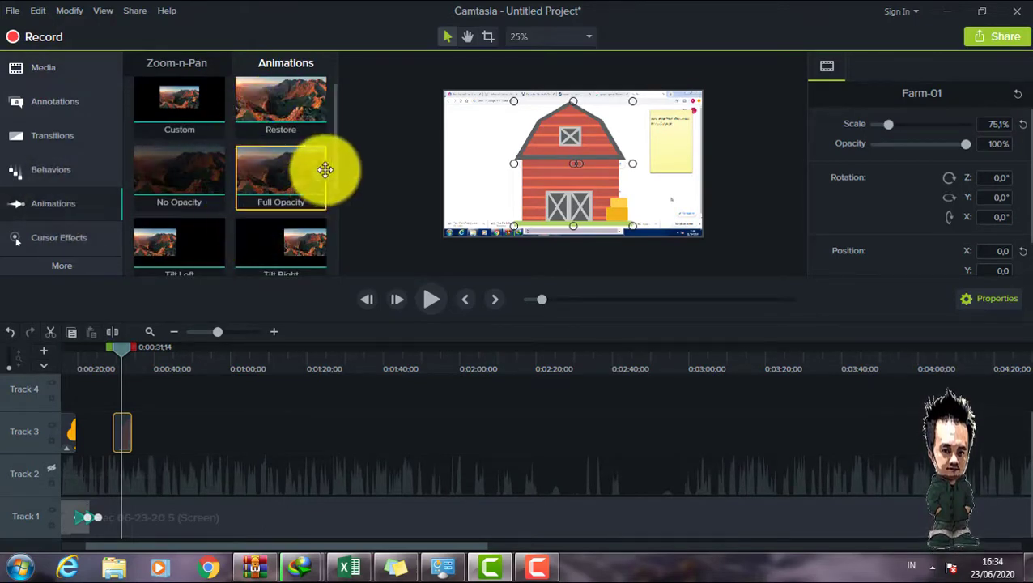
{"action": "scroll", "coordinate": [215, 231], "scroll_direction": "down", "scroll_amount": 1}
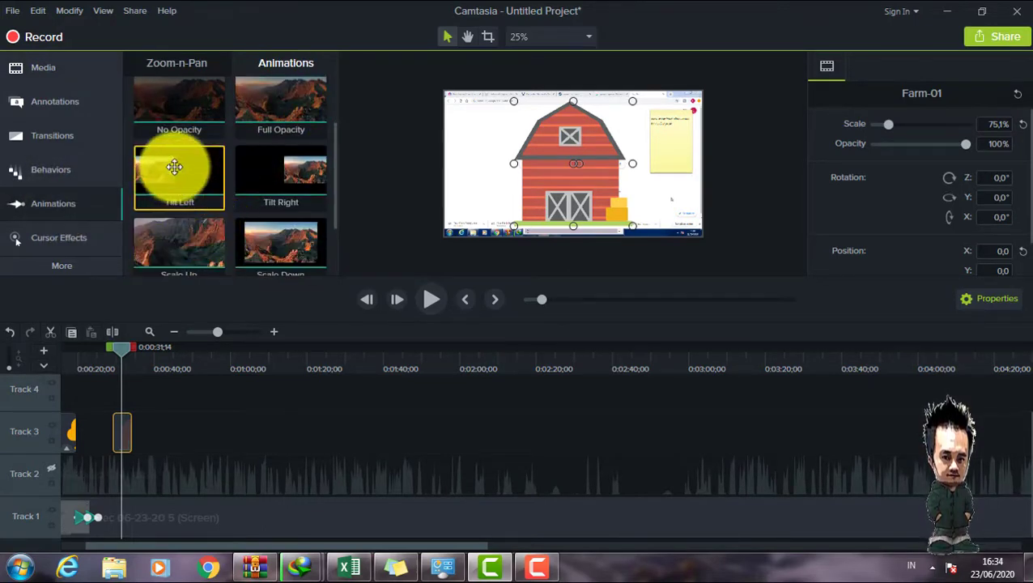
{"action": "left_click_drag", "start_coordinate": [171, 170], "coordinate": [127, 436]}
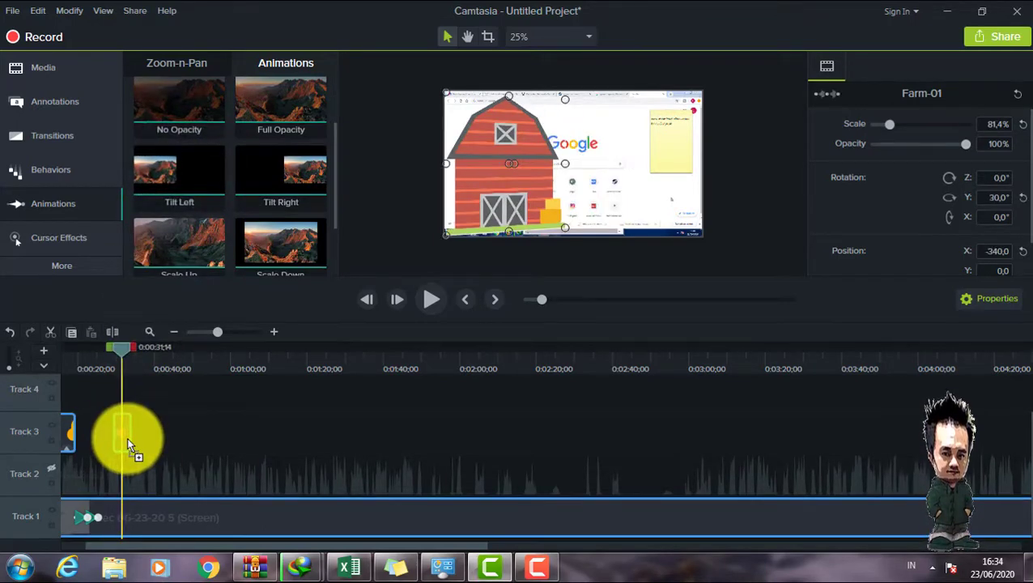
Extend the Farm-01 clip to about 0:01:26 and lengthen its tilt animation to end at about 0:00:33
{"action": "left_click_drag", "start_coordinate": [131, 431], "coordinate": [345, 431]}
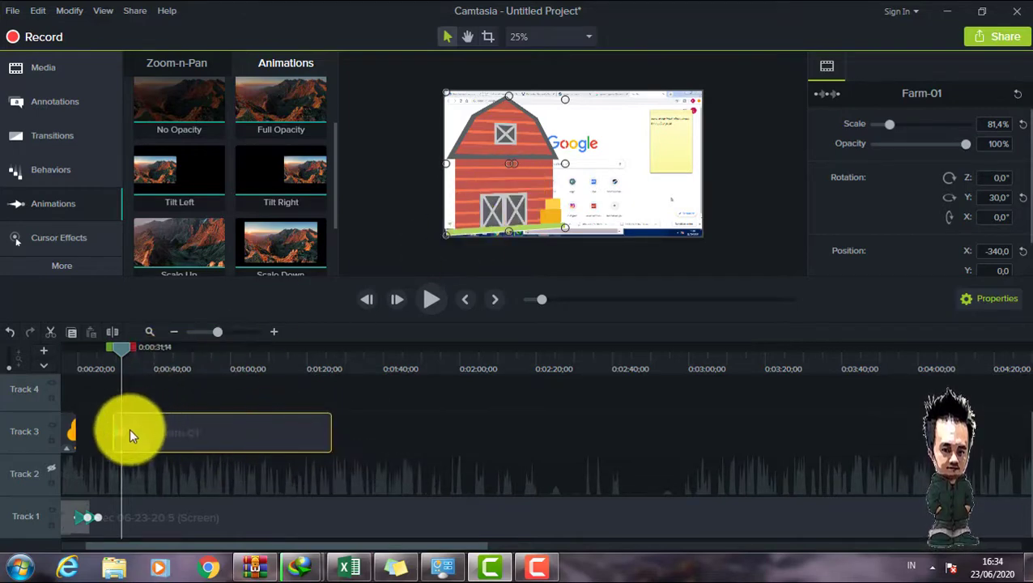
{"action": "mouse_move", "coordinate": [121, 432]}
{"action": "left_mouse_down"}
{"action": "mouse_move", "coordinate": [249, 431]}
{"action": "mouse_move", "coordinate": [130, 434]}
{"action": "left_mouse_up"}
{"action": "left_click_drag", "start_coordinate": [130, 347], "coordinate": [110, 354]}
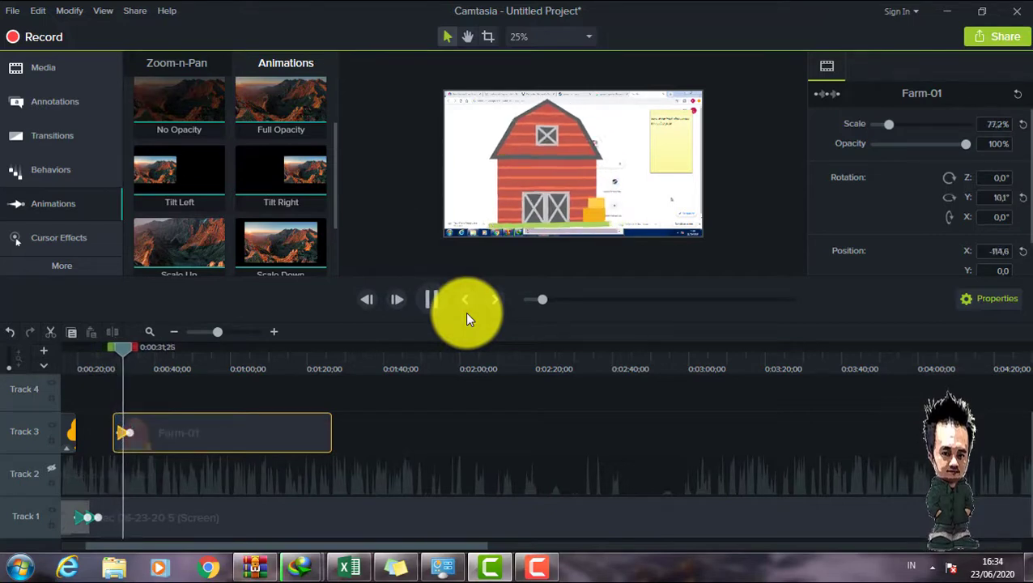
{"action": "left_click", "coordinate": [431, 299]}
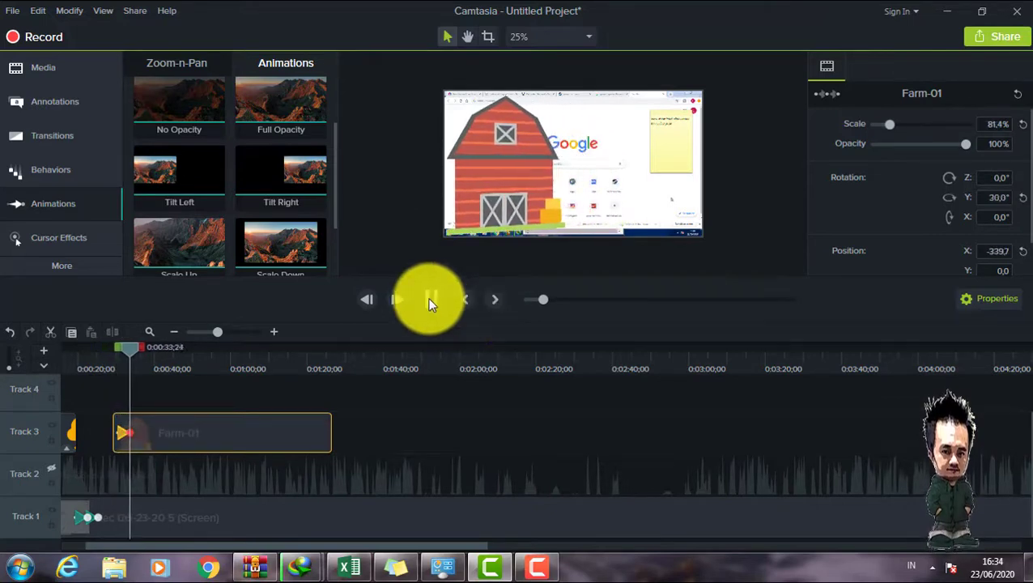
Shorten the Farm-01 tilt animation to end at 0:00:30;27 and play it back
{"action": "scroll", "coordinate": [274, 332], "scroll_direction": "up", "scroll_amount": 2}
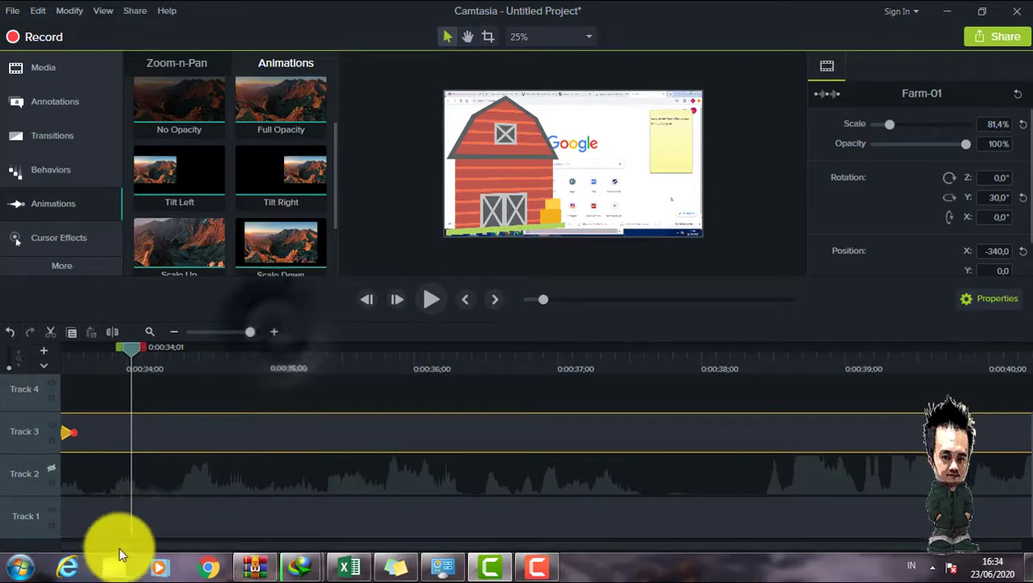
{"action": "left_click_drag", "start_coordinate": [120, 548], "coordinate": [114, 547]}
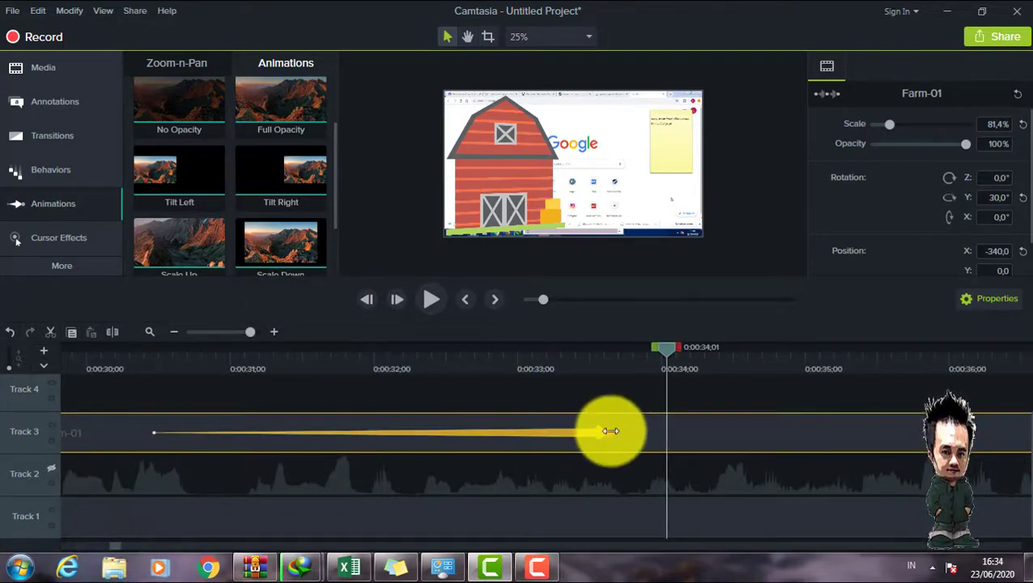
{"action": "left_click_drag", "start_coordinate": [610, 430], "coordinate": [216, 432]}
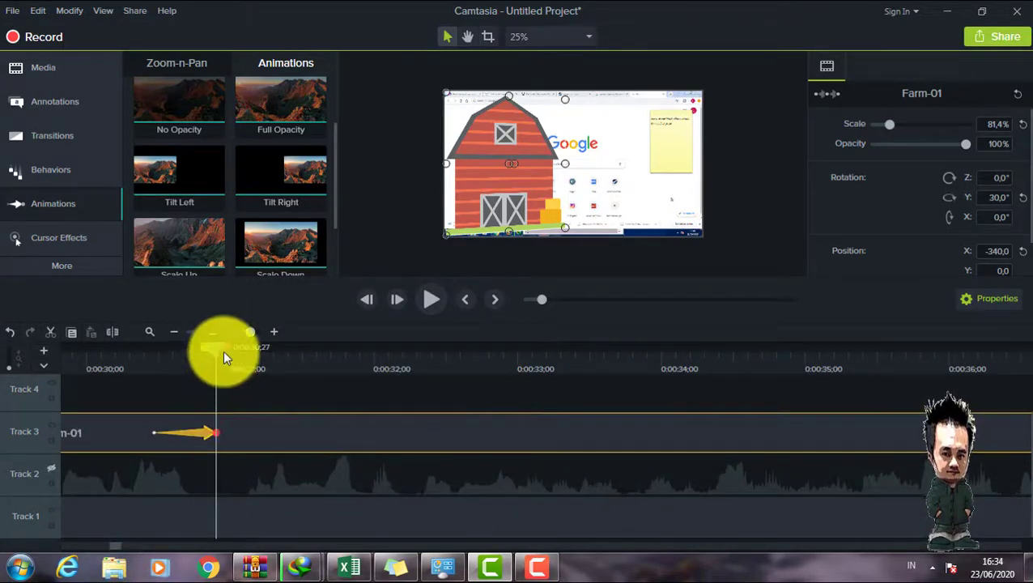
{"action": "left_click_drag", "start_coordinate": [225, 356], "coordinate": [131, 356]}
{"action": "left_click", "coordinate": [432, 300]}
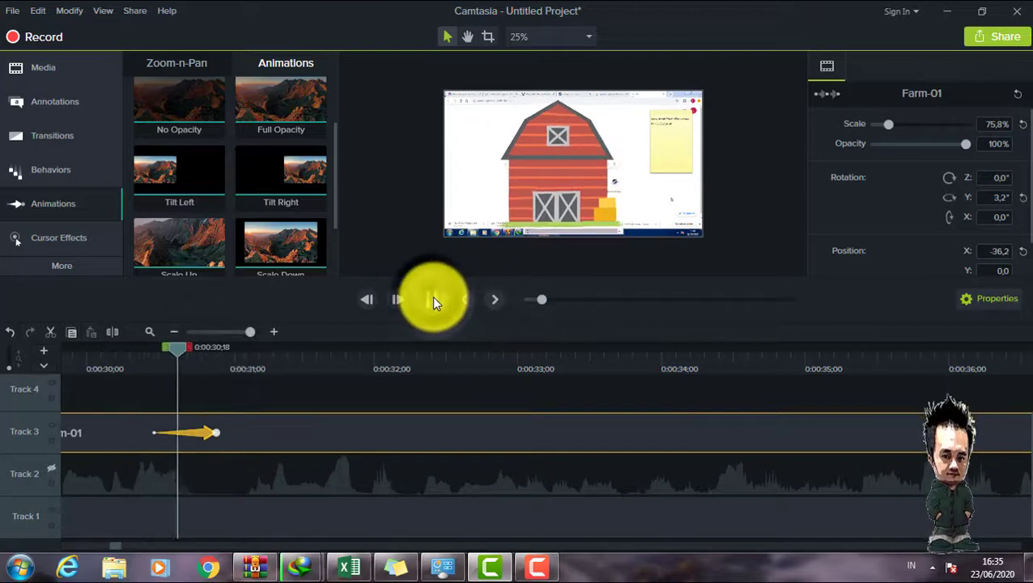
{"action": "key", "text": "space"}
Replay the Farm-01 clip and its shortened tilt animation from before the clip's start
{"action": "left_click", "coordinate": [173, 331]}
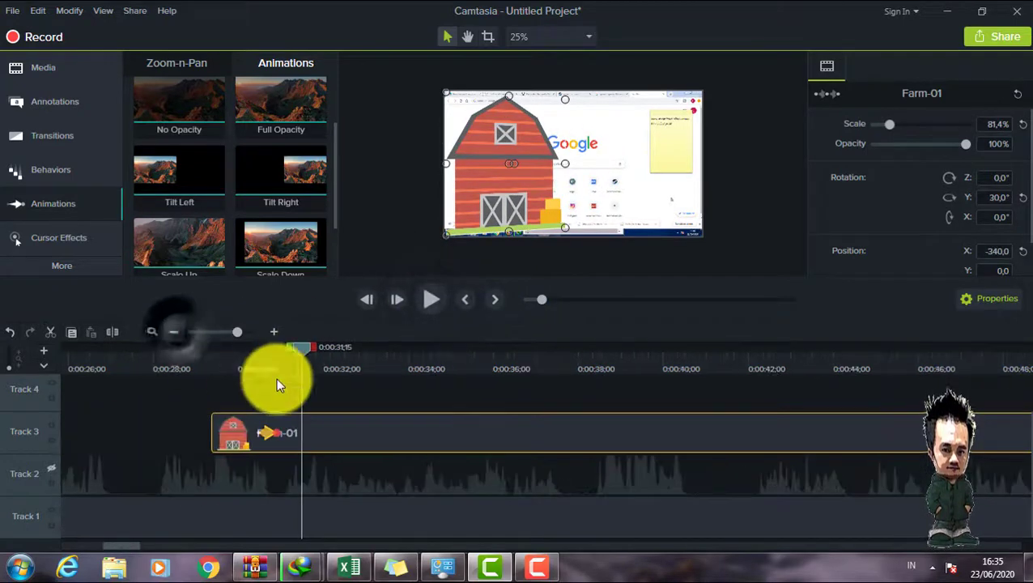
{"action": "left_click_drag", "start_coordinate": [287, 350], "coordinate": [168, 352]}
{"action": "left_click", "coordinate": [432, 300]}
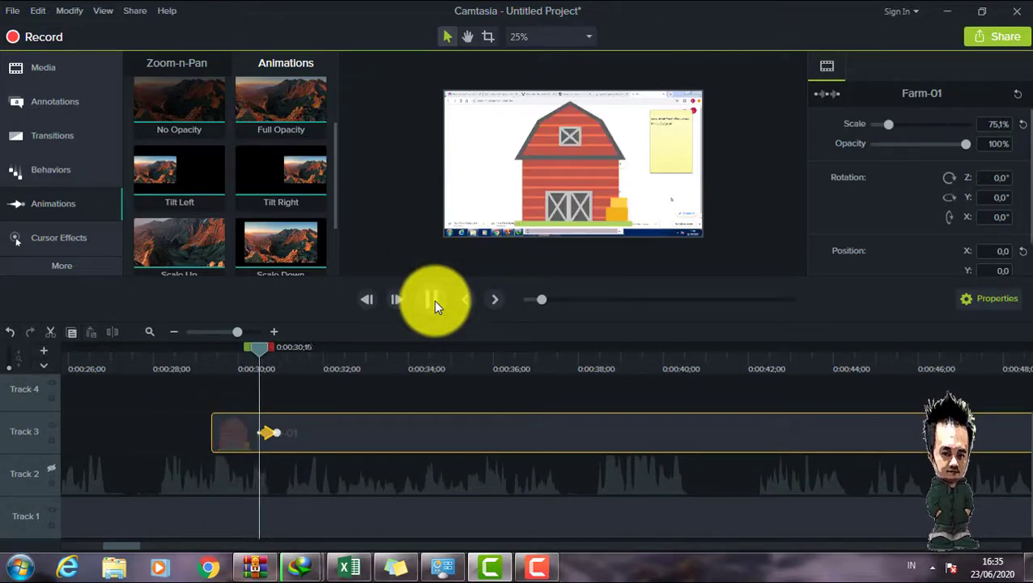
{"action": "left_click", "coordinate": [433, 300]}
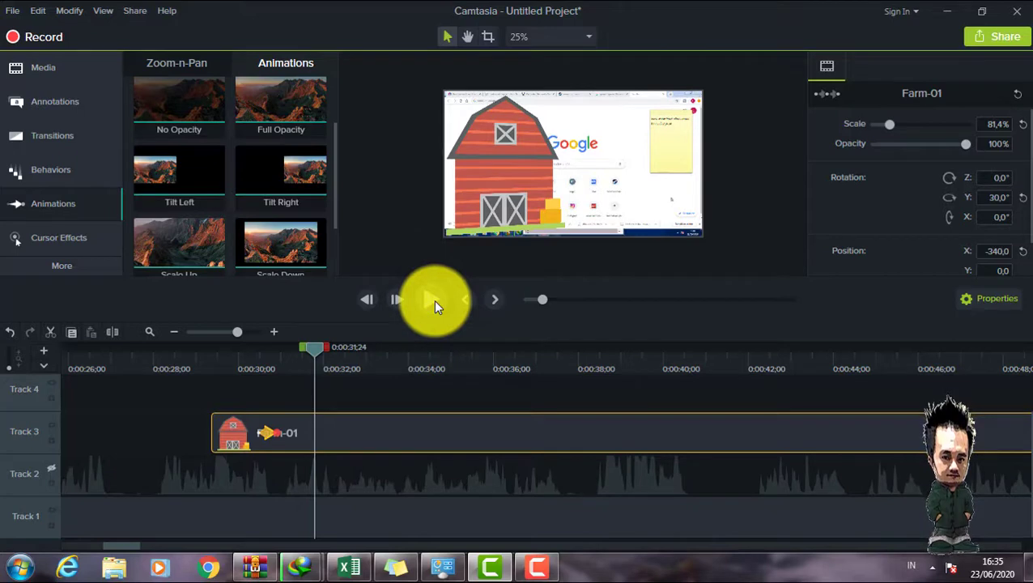
Browse the remaining animation presets and remove the Tilt Left animation from the Farm-01 clip
{"action": "scroll", "coordinate": [334, 186], "scroll_direction": "down", "scroll_amount": 1}
{"action": "scroll", "coordinate": [332, 204], "scroll_direction": "down", "scroll_amount": 1}
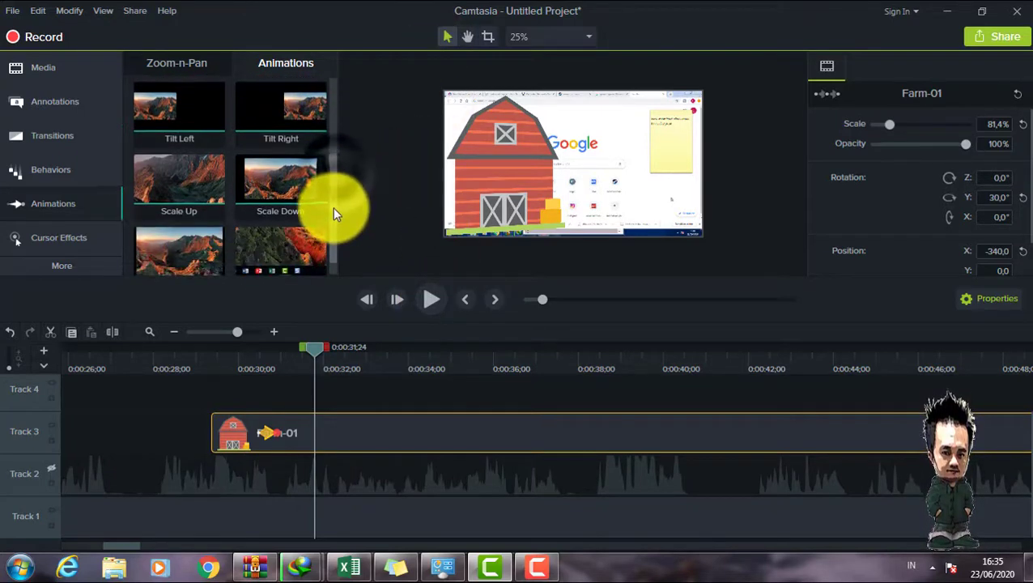
{"action": "scroll", "coordinate": [333, 198], "scroll_direction": "up", "scroll_amount": 1}
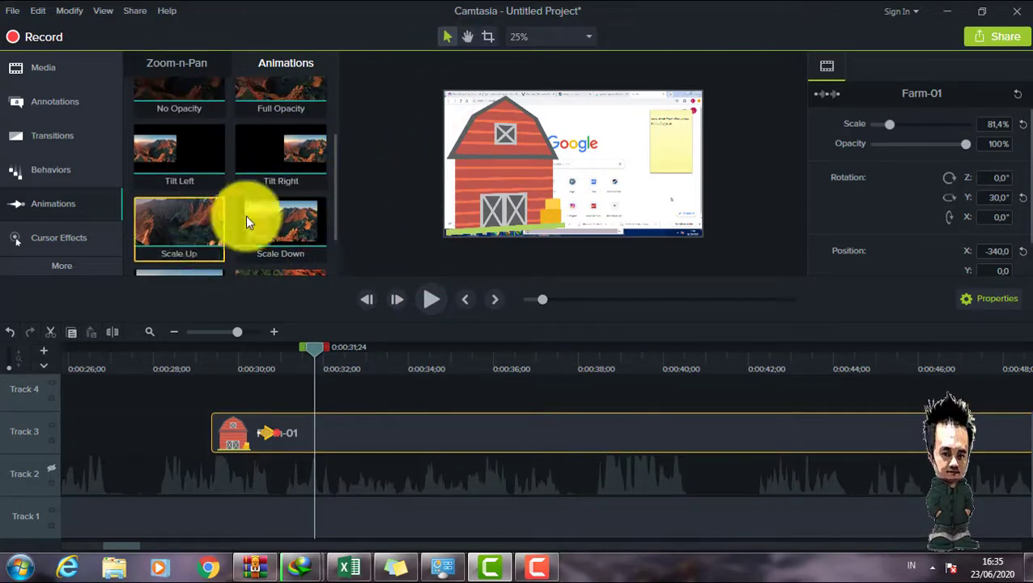
{"action": "left_click_drag", "start_coordinate": [269, 433], "coordinate": [274, 421]}
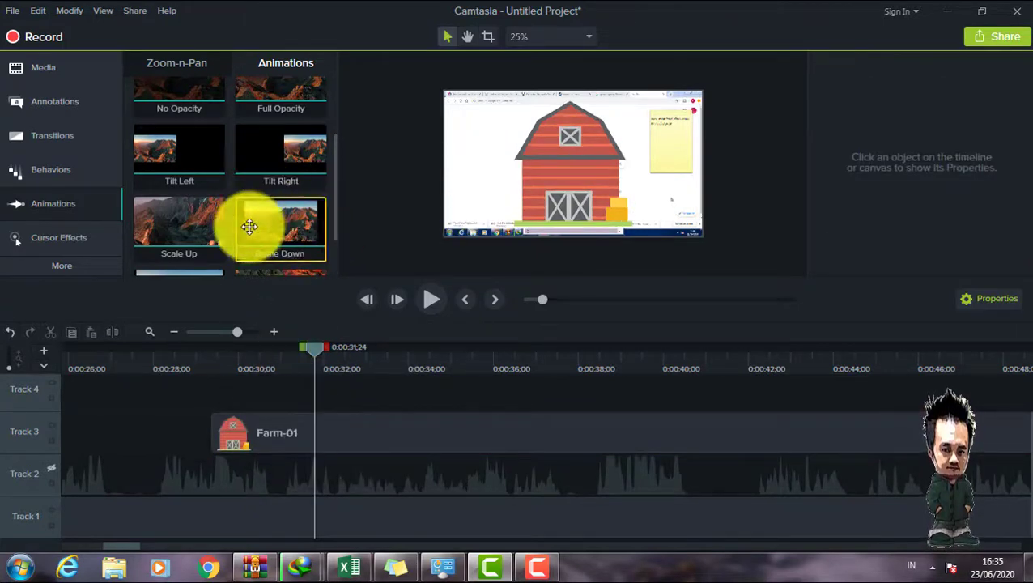
Apply the Scale Up animation to the Farm-01 clip, lengthened to end at about 0:00:33;08, and play it back
{"action": "left_click_drag", "start_coordinate": [198, 216], "coordinate": [300, 433]}
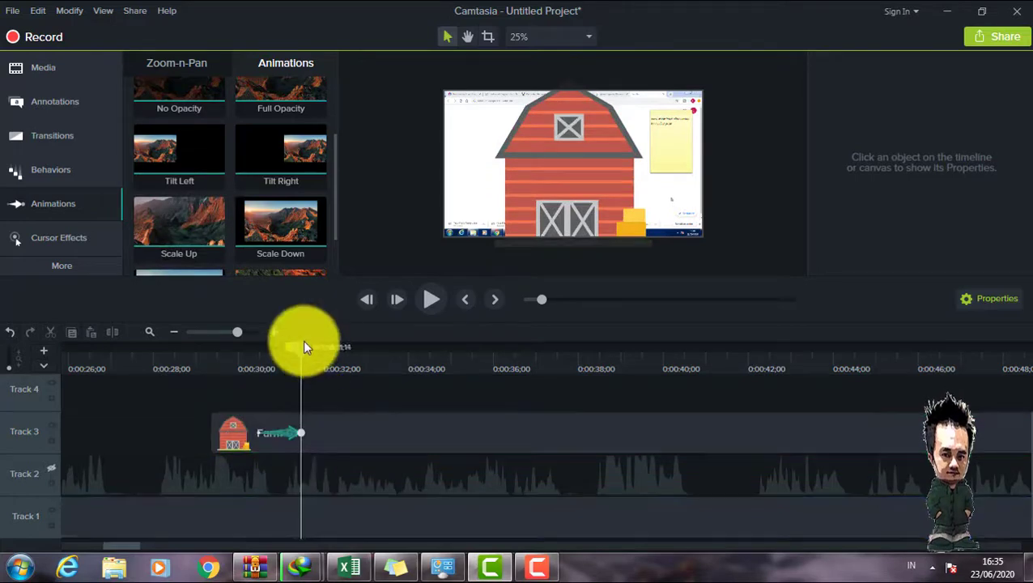
{"action": "left_click_drag", "start_coordinate": [304, 347], "coordinate": [227, 366]}
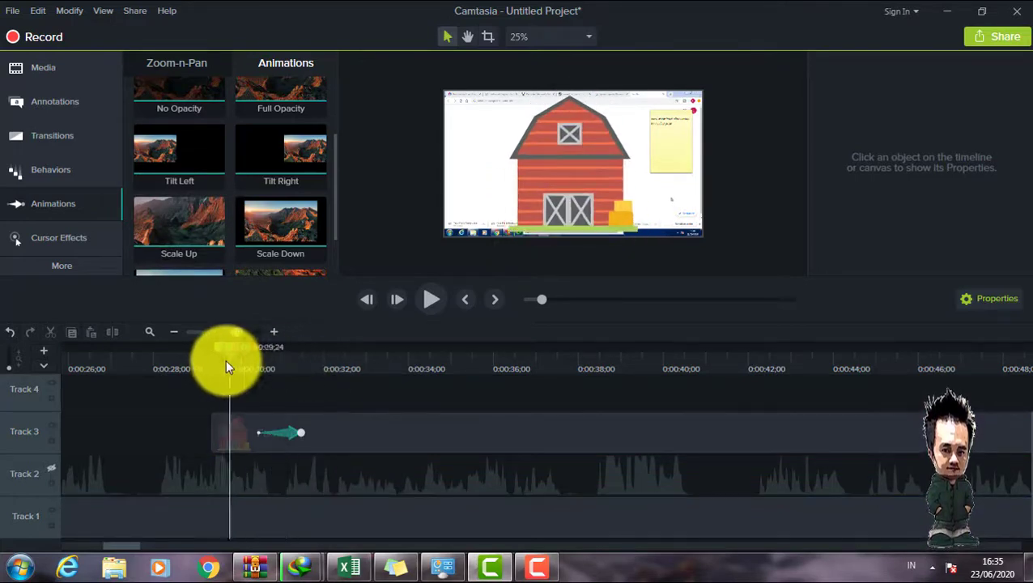
{"action": "left_click_drag", "start_coordinate": [300, 432], "coordinate": [377, 432]}
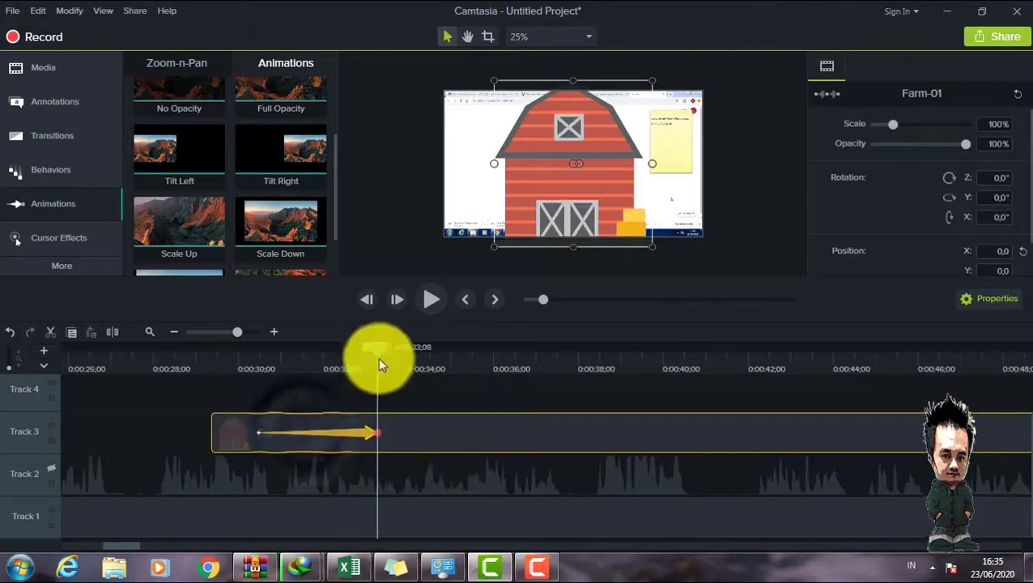
{"action": "left_click_drag", "start_coordinate": [378, 362], "coordinate": [191, 363]}
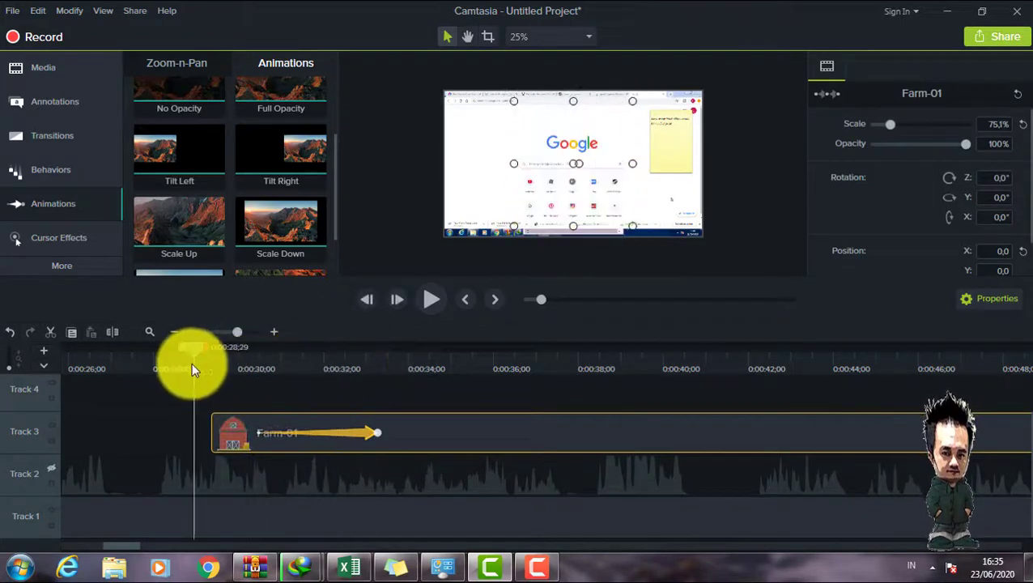
{"action": "left_click", "coordinate": [436, 298]}
Shorten the Scale Up animation to end at about 0:00:31 and enlarge Farm-01 to about 142% at 0:00:30;26
{"action": "left_click_drag", "start_coordinate": [376, 432], "coordinate": [290, 437]}
{"action": "left_click", "coordinate": [274, 360]}
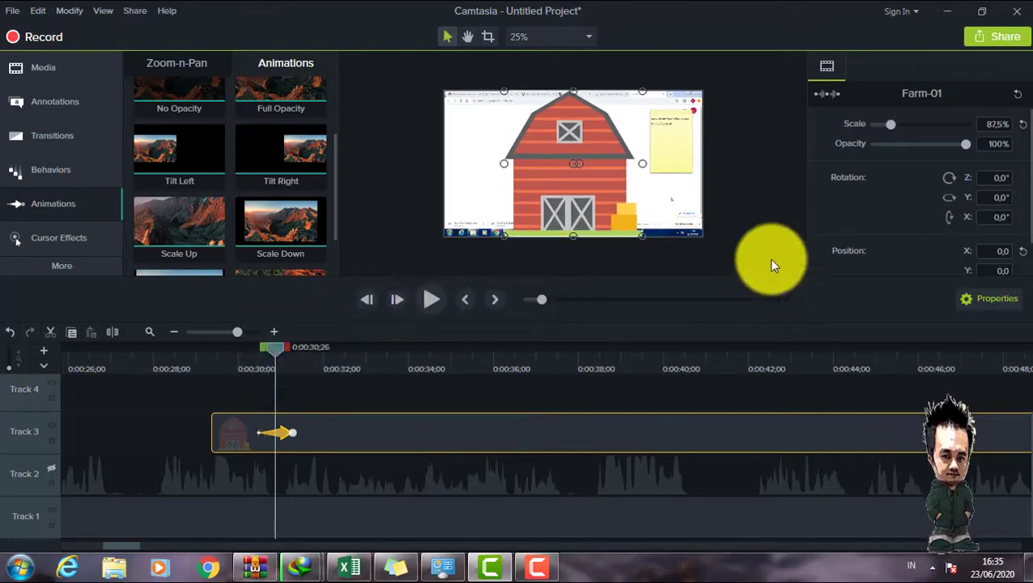
{"action": "left_click", "coordinate": [989, 301]}
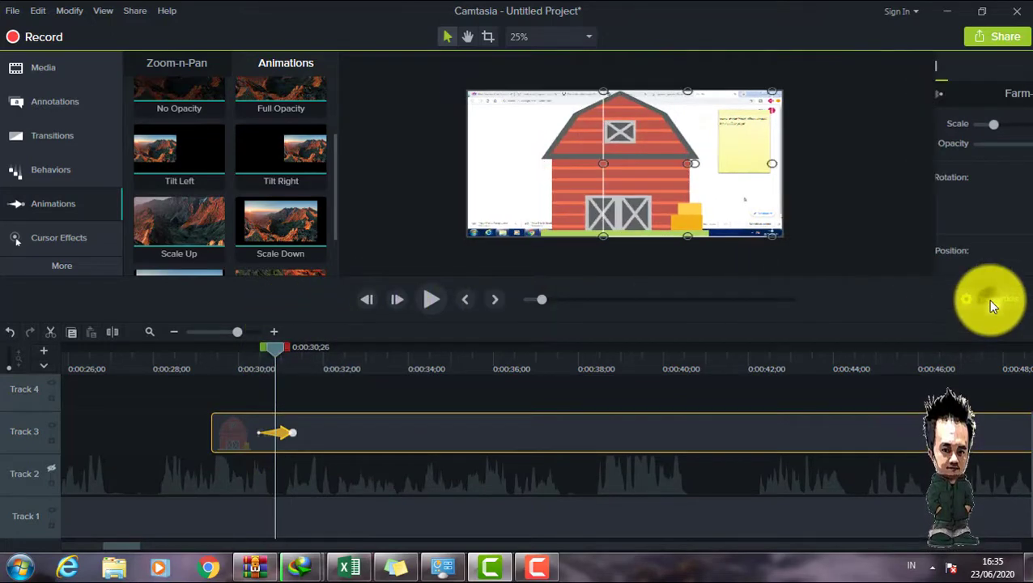
{"action": "left_click", "coordinate": [988, 301]}
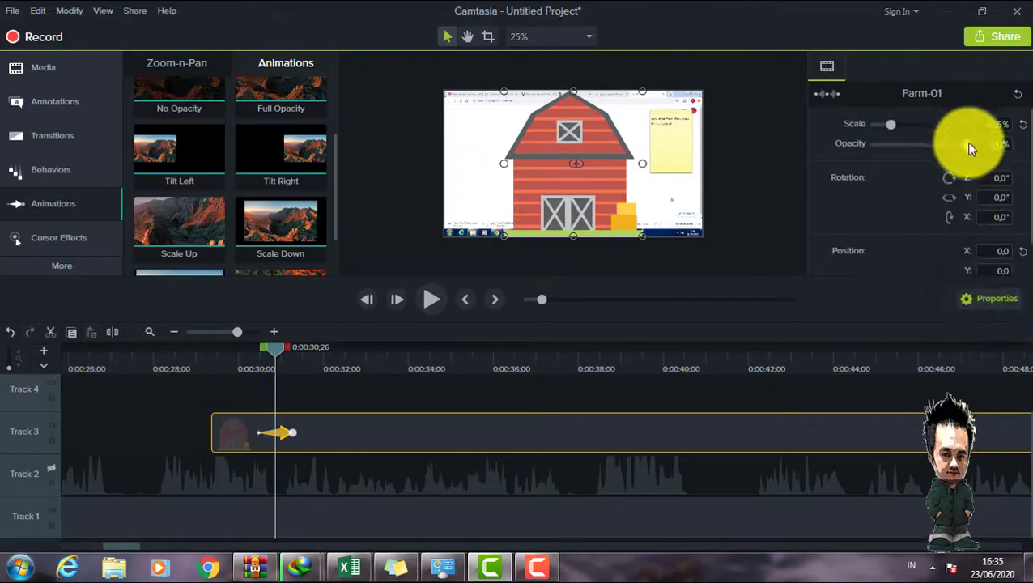
{"action": "mouse_move", "coordinate": [895, 123]}
{"action": "left_mouse_down"}
{"action": "mouse_move", "coordinate": [913, 123]}
{"action": "mouse_move", "coordinate": [887, 127]}
{"action": "mouse_move", "coordinate": [921, 130]}
{"action": "mouse_move", "coordinate": [899, 131]}
{"action": "left_mouse_up"}
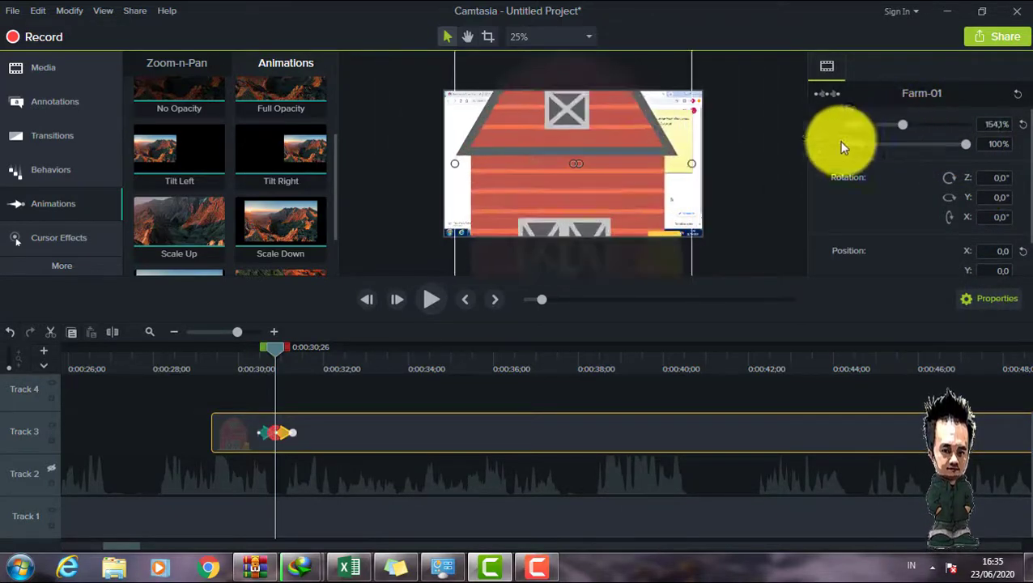
Play back the Farm-01 scaling, remove the second scale animation after 0:00:30;26 and replay the clip
{"action": "left_click_drag", "start_coordinate": [276, 352], "coordinate": [246, 348]}
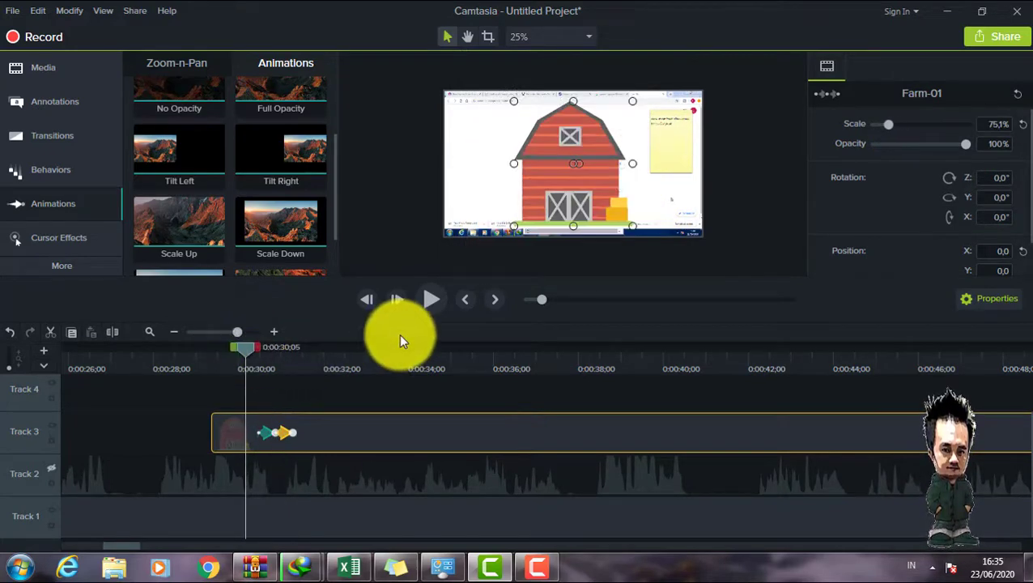
{"action": "left_click", "coordinate": [429, 300]}
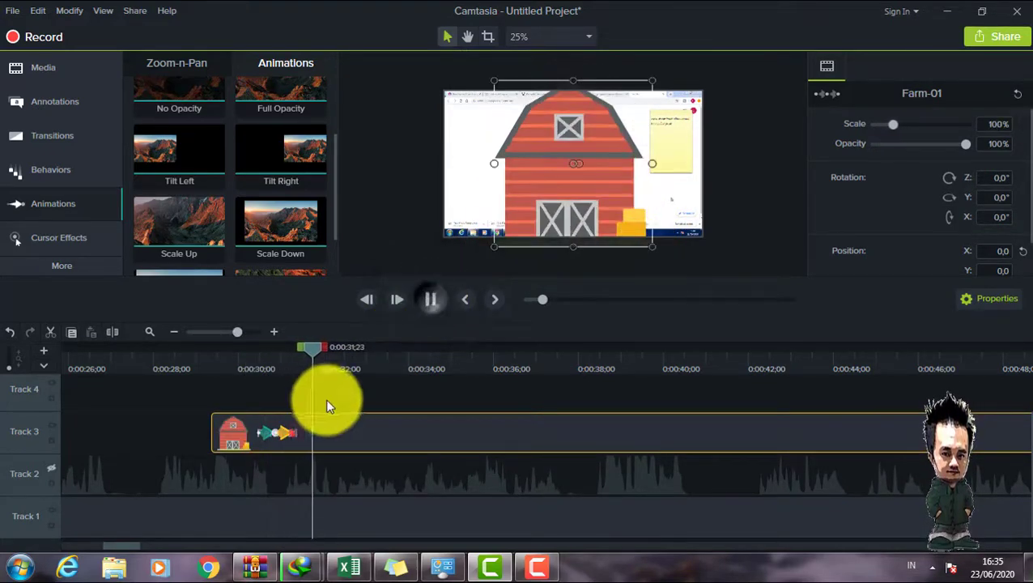
{"action": "key", "text": "space"}
{"action": "left_click", "coordinate": [276, 432]}
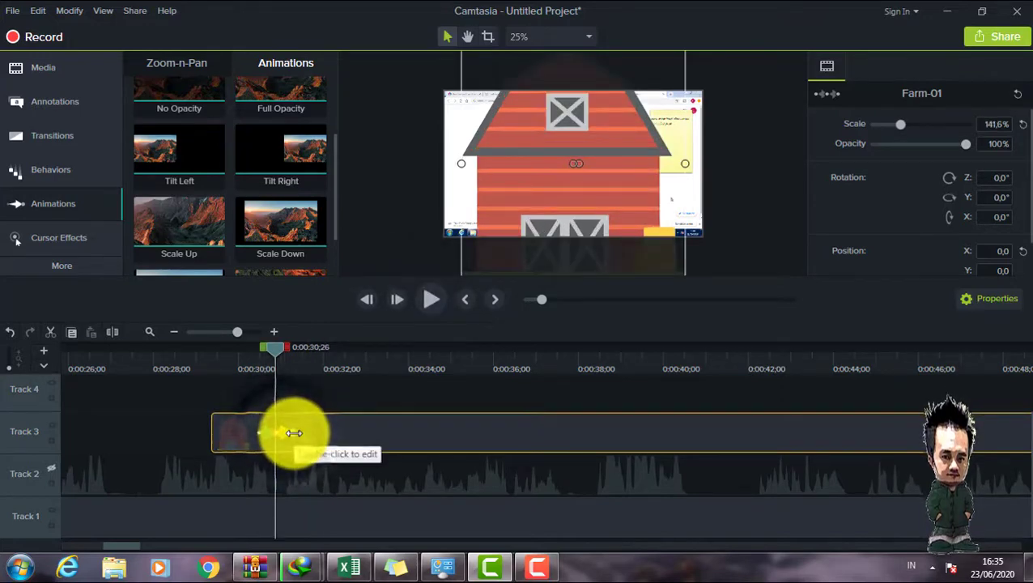
{"action": "left_click_drag", "start_coordinate": [276, 347], "coordinate": [253, 347]}
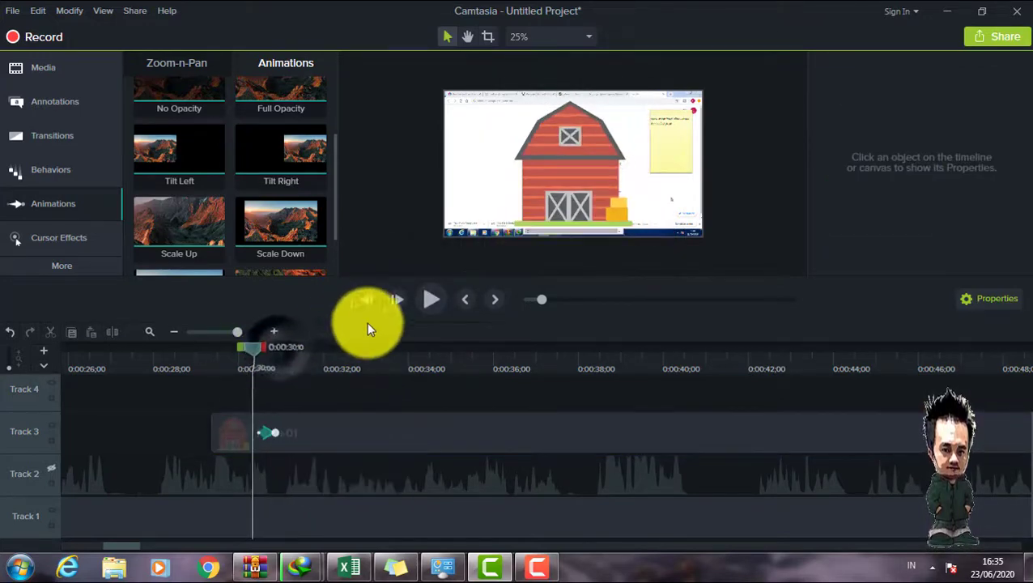
{"action": "left_click", "coordinate": [429, 301]}
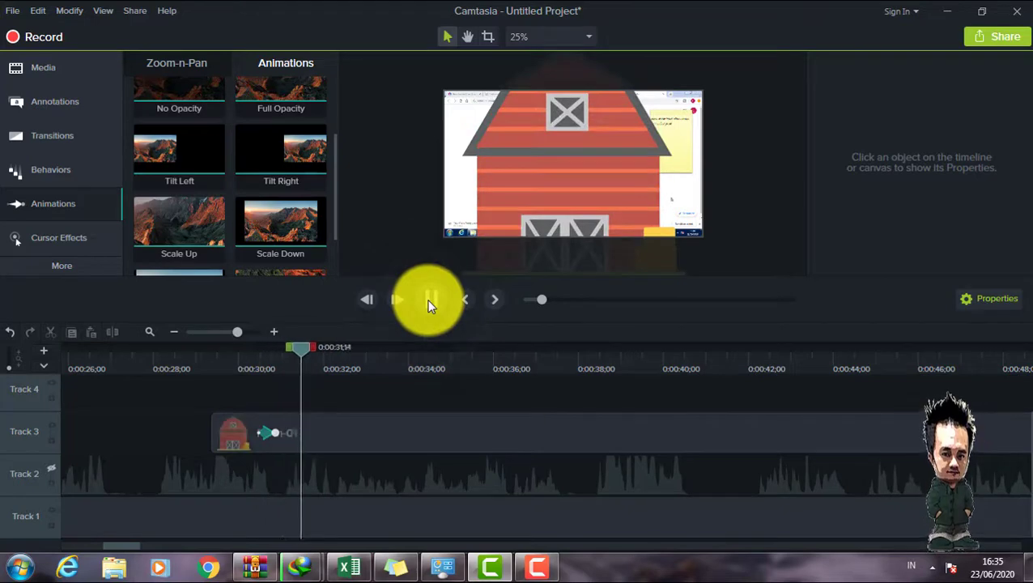
Set the Farm-01 scale to 299.6% at 0:00:30;20 and play back the animation
{"action": "left_click", "coordinate": [977, 299]}
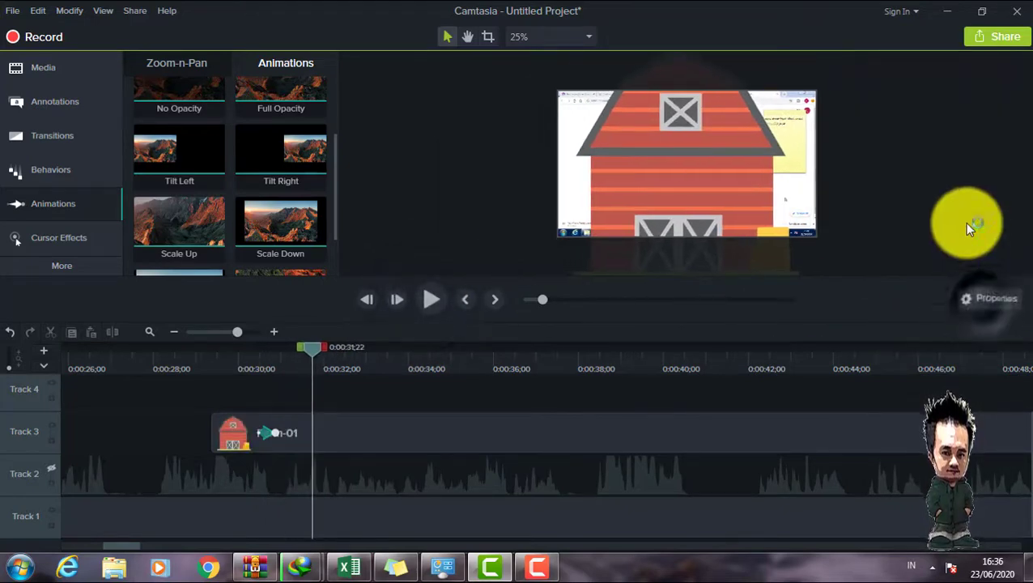
{"action": "left_click", "coordinate": [975, 298]}
{"action": "left_click", "coordinate": [265, 349]}
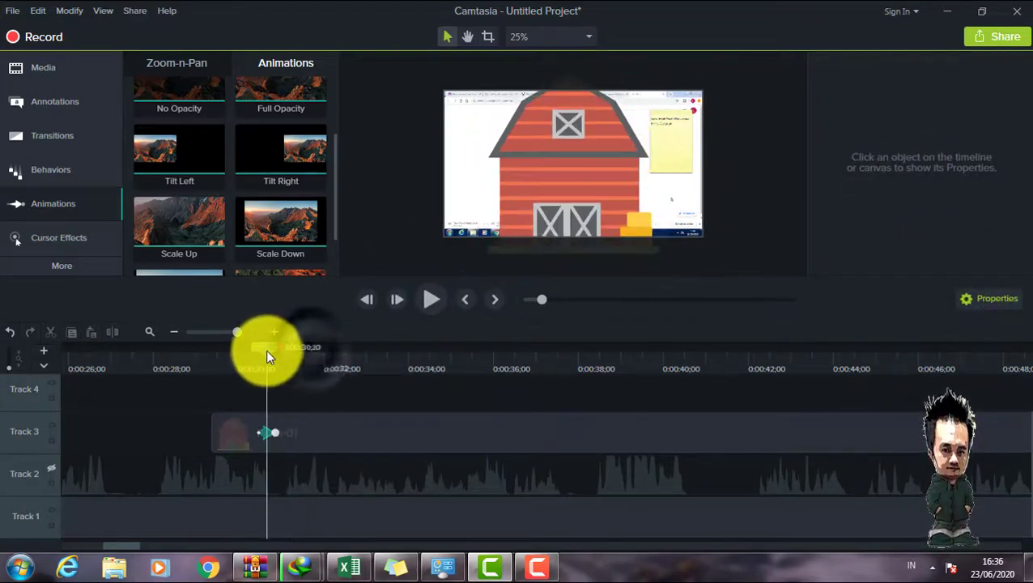
{"action": "left_click", "coordinate": [269, 434]}
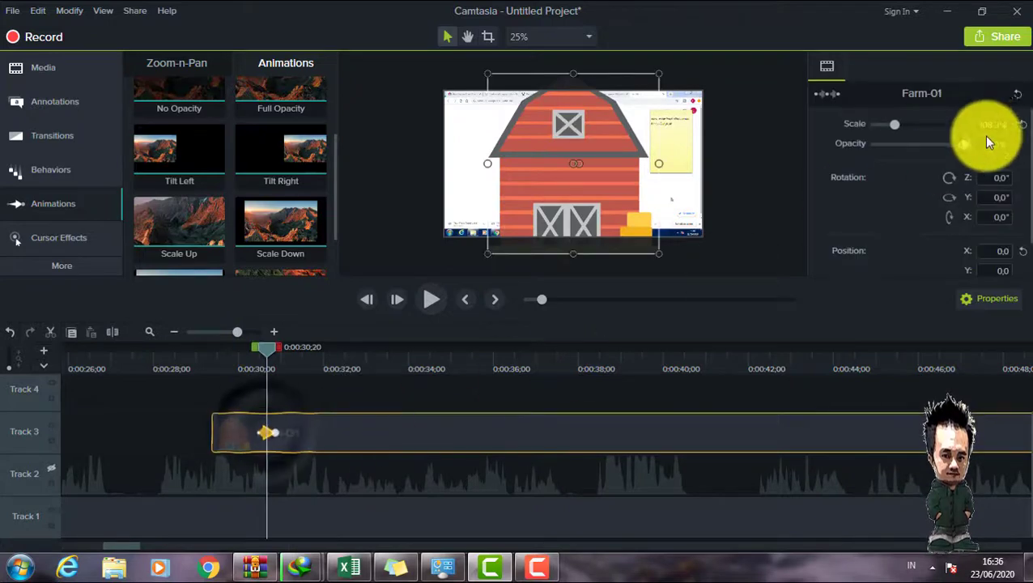
{"action": "left_click_drag", "start_coordinate": [895, 126], "coordinate": [928, 126]}
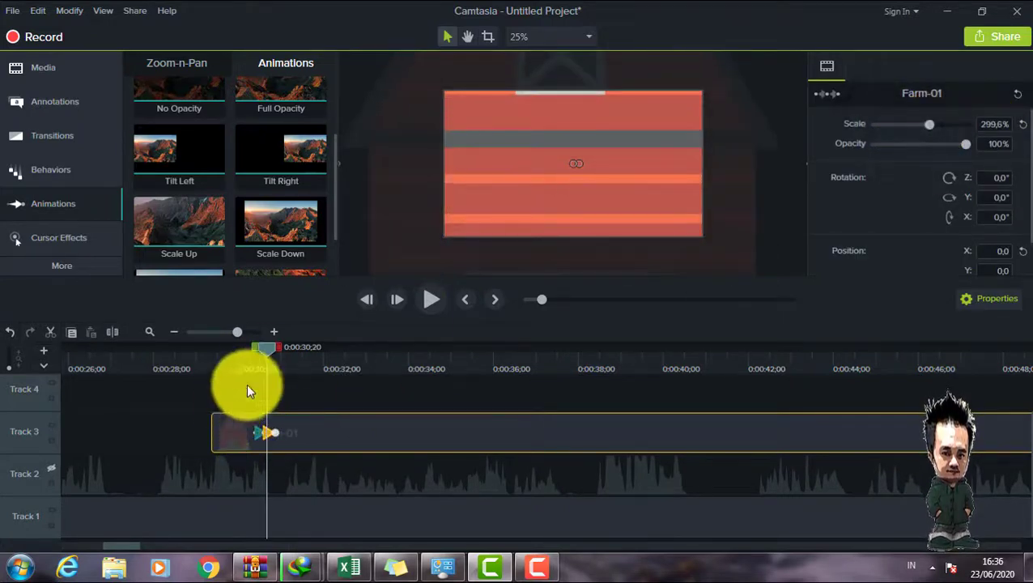
{"action": "left_click_drag", "start_coordinate": [269, 350], "coordinate": [251, 346]}
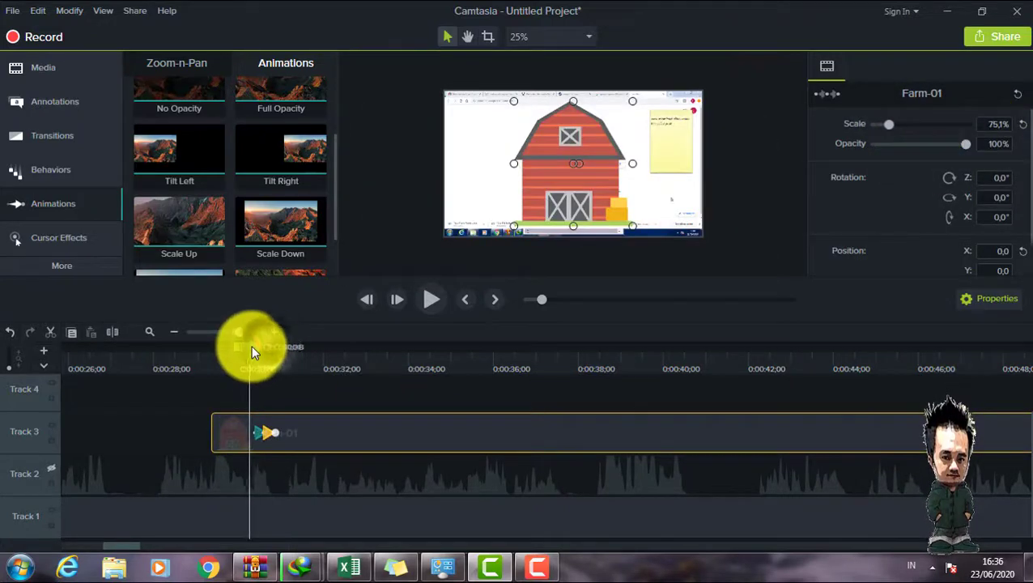
{"action": "left_click", "coordinate": [432, 300]}
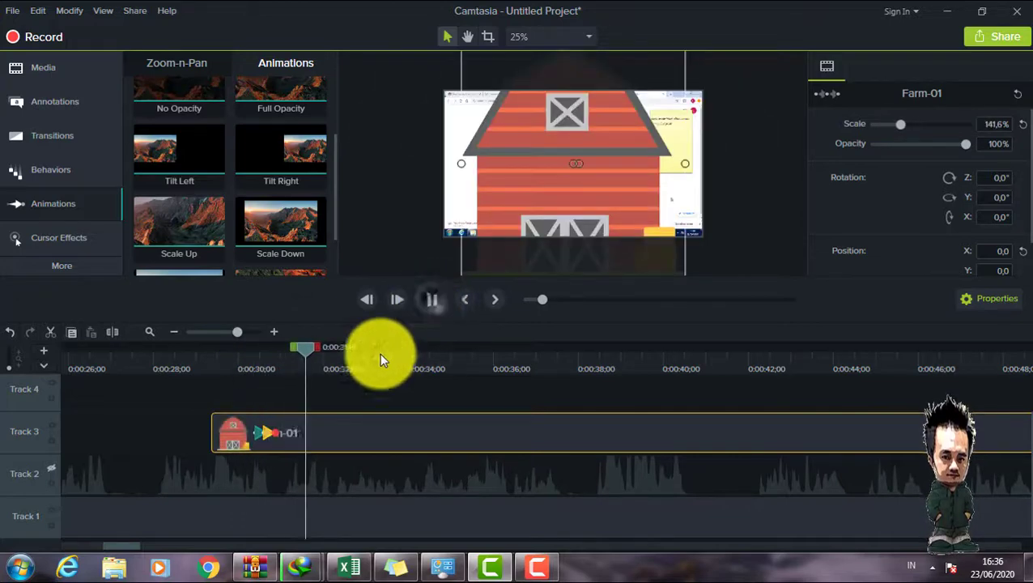
Remove the second scale animation after 0:00:30;20 from Farm-01 and replay from near the clip's start
{"action": "left_click", "coordinate": [267, 438]}
{"action": "left_click", "coordinate": [268, 429], "text": "ctrl"}
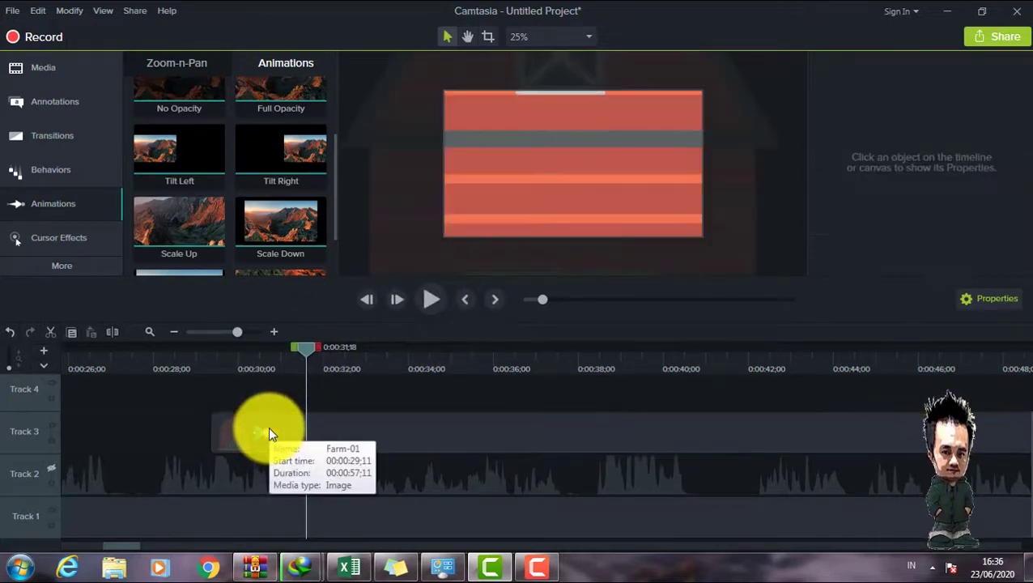
{"action": "left_click", "coordinate": [254, 437]}
{"action": "left_click_drag", "start_coordinate": [316, 345], "coordinate": [230, 374]}
{"action": "left_click", "coordinate": [427, 301]}
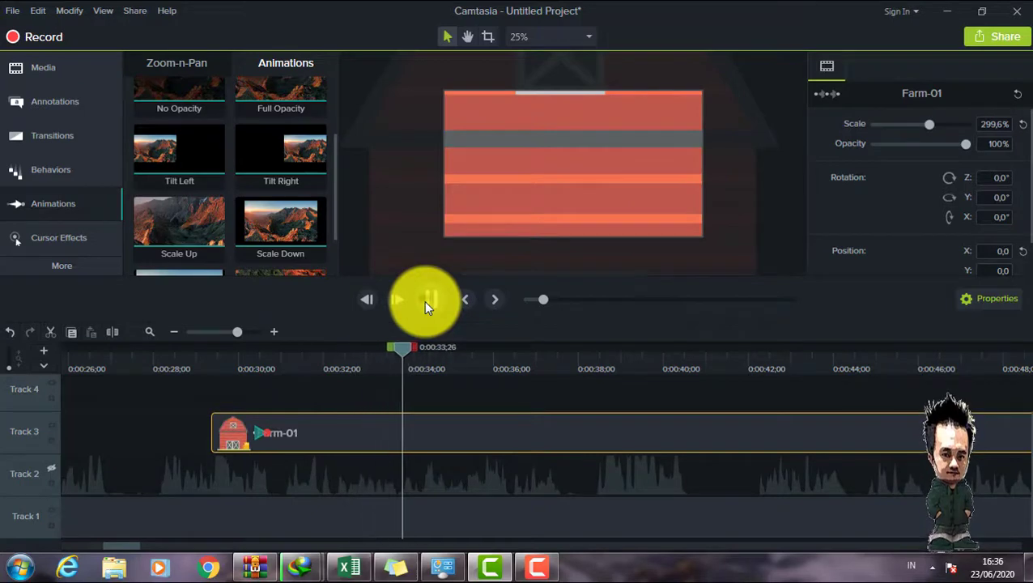
{"action": "left_click", "coordinate": [423, 300]}
Replay the remaining scale animation, delete it from the Farm-01 clip and return the playhead to 0:00:30;12
{"action": "left_click", "coordinate": [254, 356]}
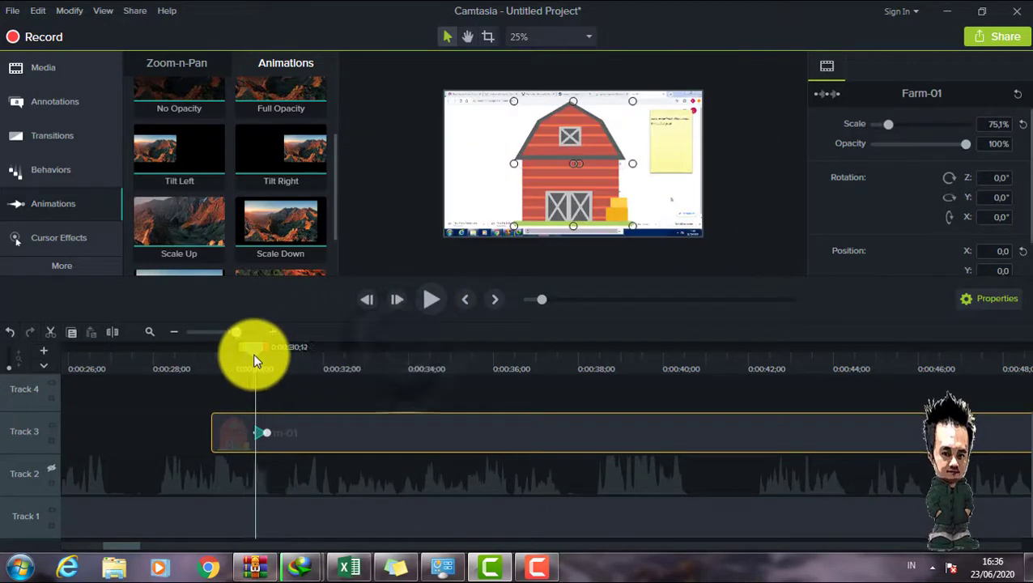
{"action": "key", "text": "space"}
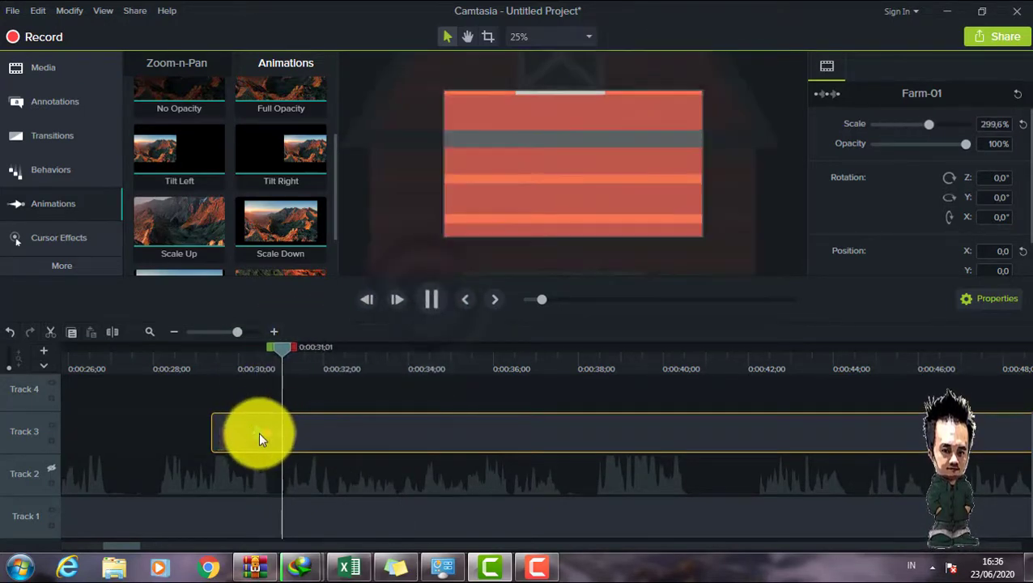
{"action": "left_click", "coordinate": [270, 402]}
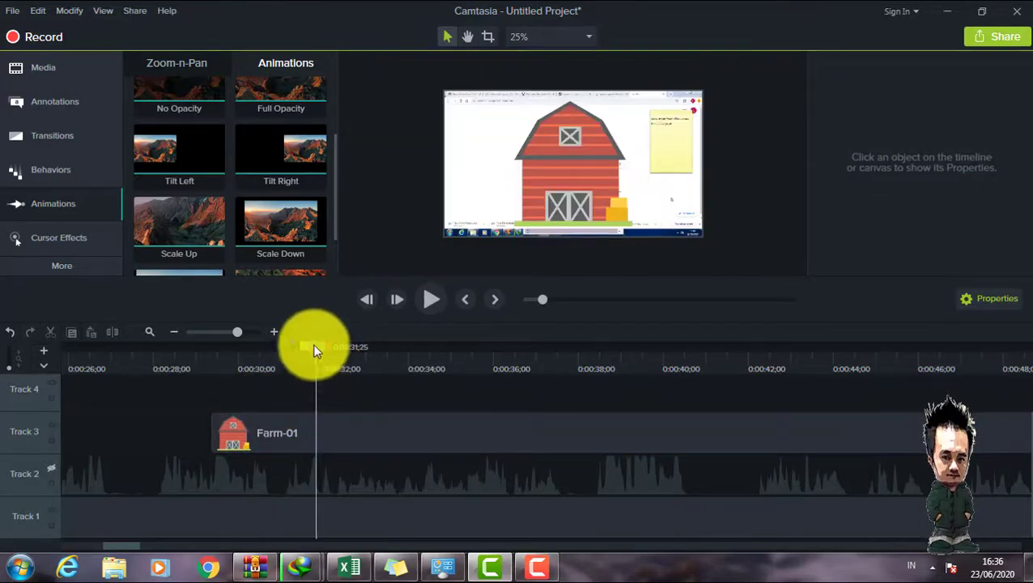
{"action": "left_click", "coordinate": [253, 362]}
{"action": "scroll", "coordinate": [217, 175], "scroll_direction": "up", "scroll_amount": 1}
{"action": "scroll", "coordinate": [216, 172], "scroll_direction": "up", "scroll_amount": 1}
{"action": "scroll", "coordinate": [219, 168], "scroll_direction": "down", "scroll_amount": 3}
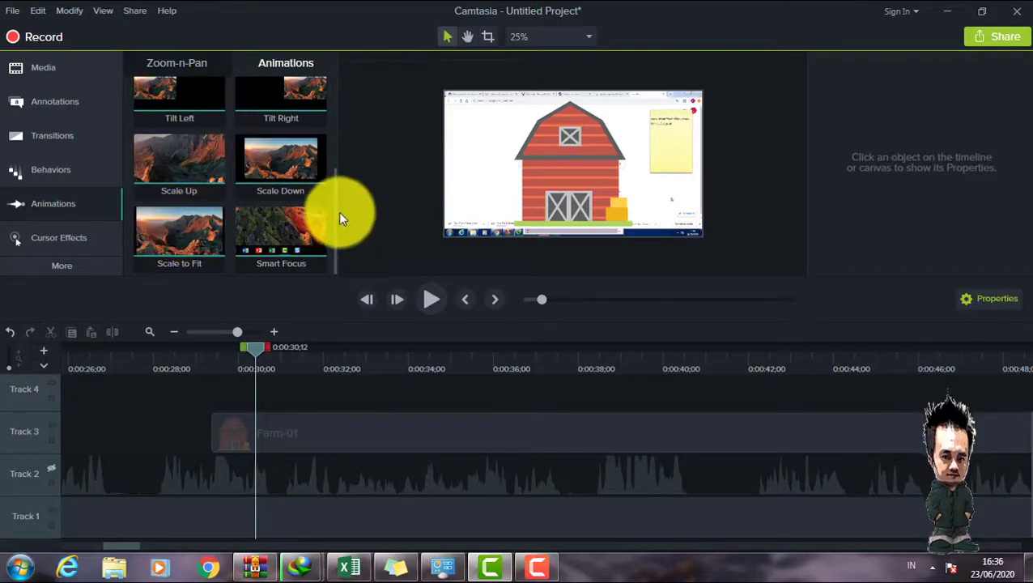
{"action": "left_click_drag", "start_coordinate": [339, 212], "coordinate": [334, 108]}
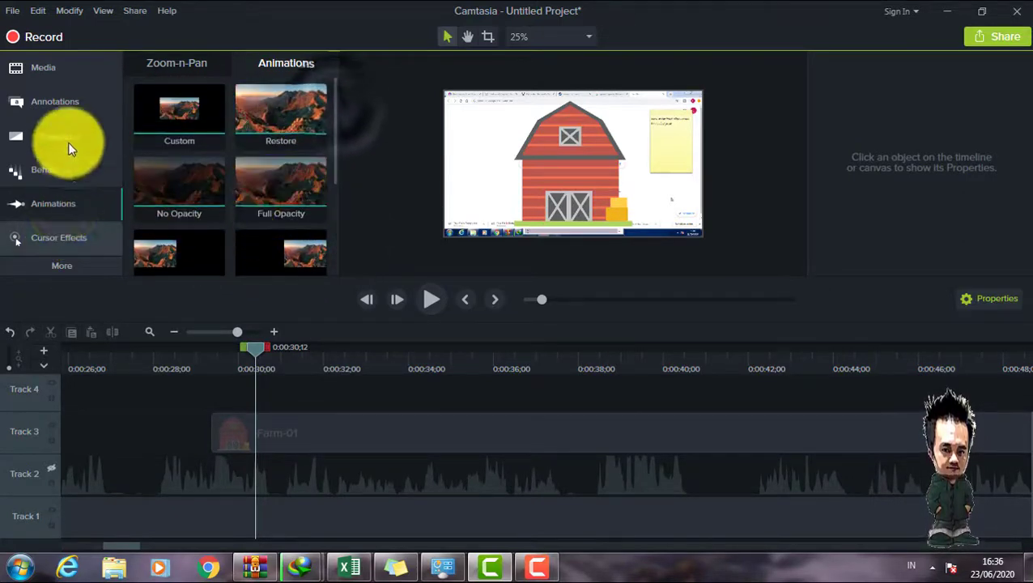
Apply the Cursor Highlight effect to the Rec 06-23-20 5 (Screen) recording on Track 1 and show its whole length
{"action": "left_click", "coordinate": [57, 241]}
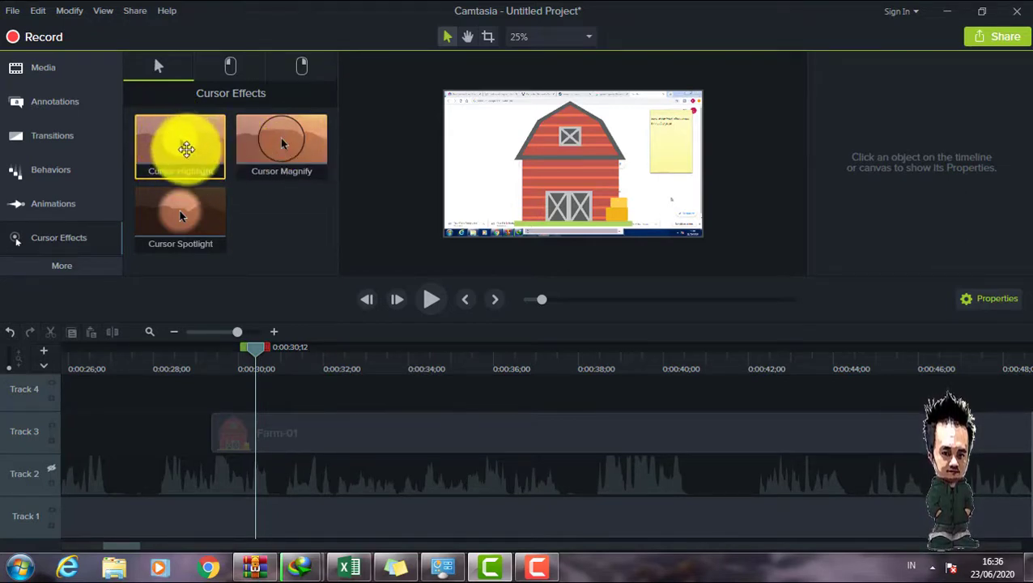
{"action": "left_click_drag", "start_coordinate": [186, 148], "coordinate": [112, 502]}
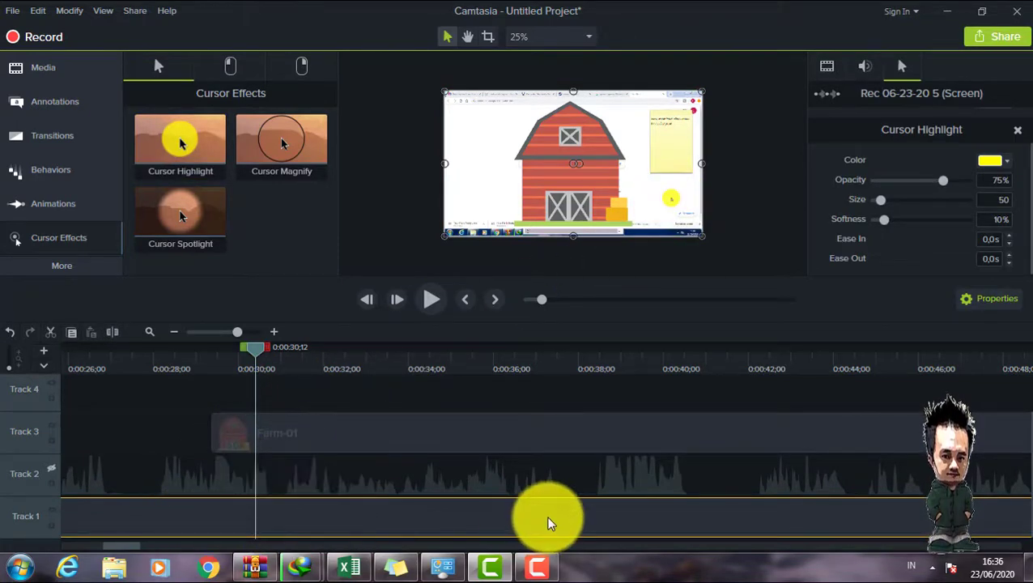
{"action": "left_click", "coordinate": [175, 331]}
{"action": "left_click", "coordinate": [175, 332]}
{"action": "left_click", "coordinate": [174, 332]}
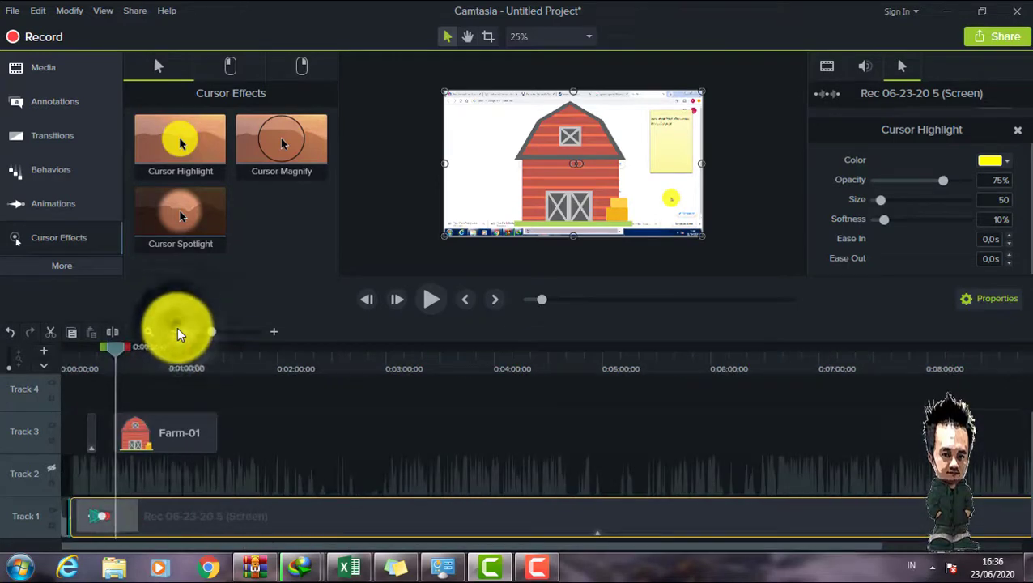
{"action": "left_click", "coordinate": [174, 331]}
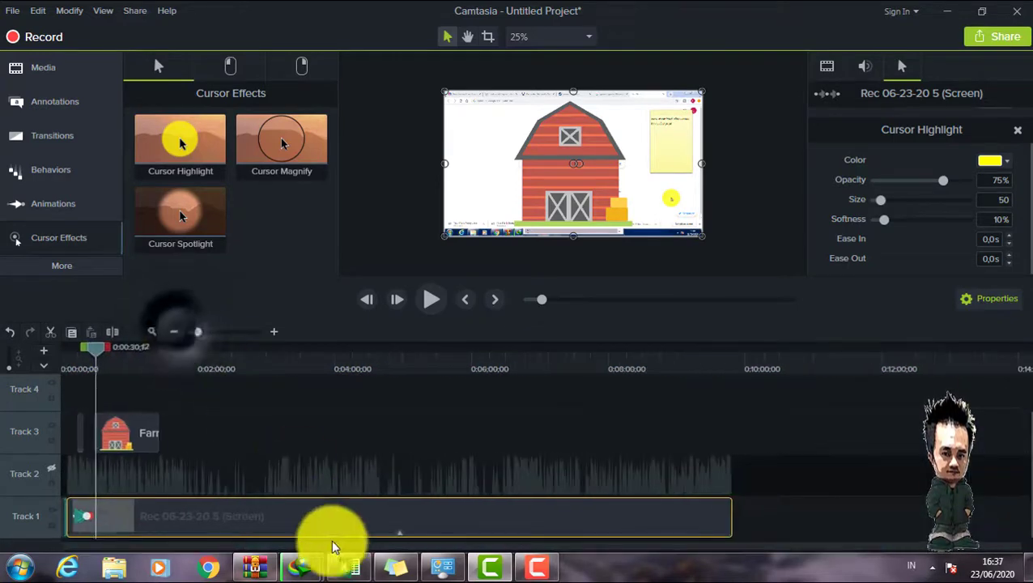
Delete the Cursor Highlight effect from the Track 1 recording and enlarge the preview area above the timeline
{"action": "left_click", "coordinate": [405, 540]}
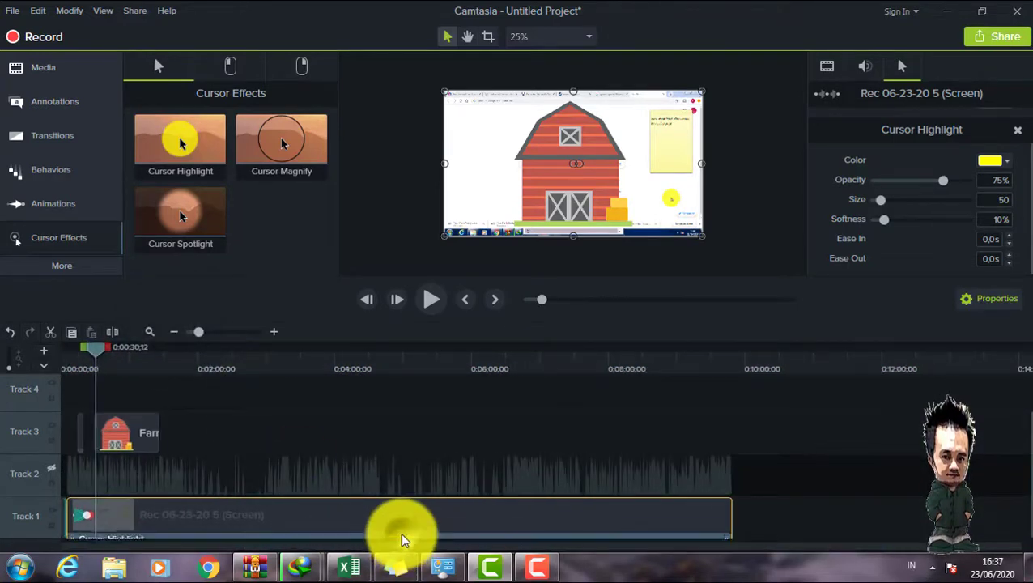
{"action": "left_click", "coordinate": [334, 531]}
{"action": "key", "text": "Delete"}
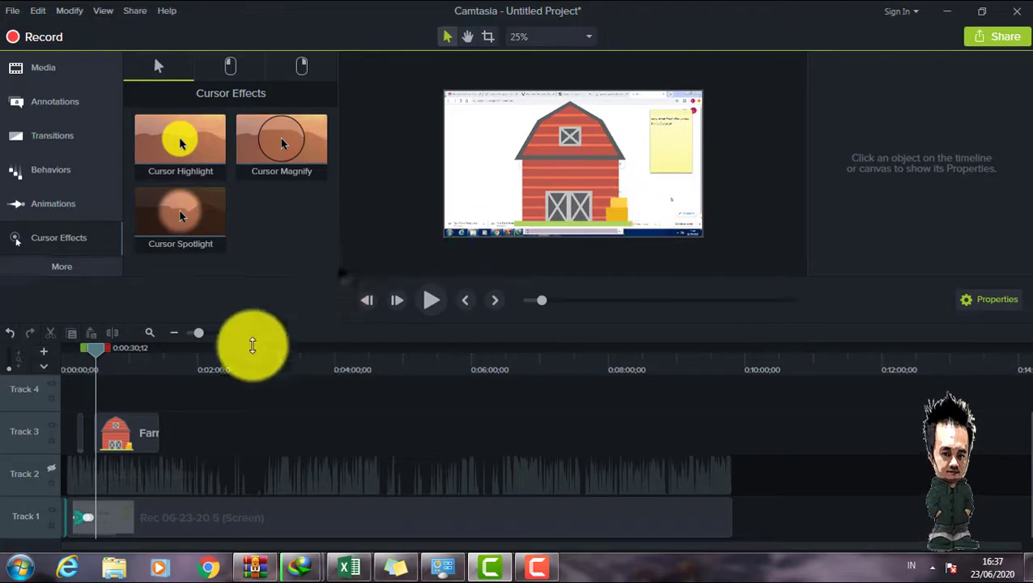
{"action": "left_click_drag", "start_coordinate": [247, 328], "coordinate": [203, 445]}
Try to move the screen recording and the Farm-01 barn on the canvas, and undo the moves
{"action": "left_click", "coordinate": [673, 232]}
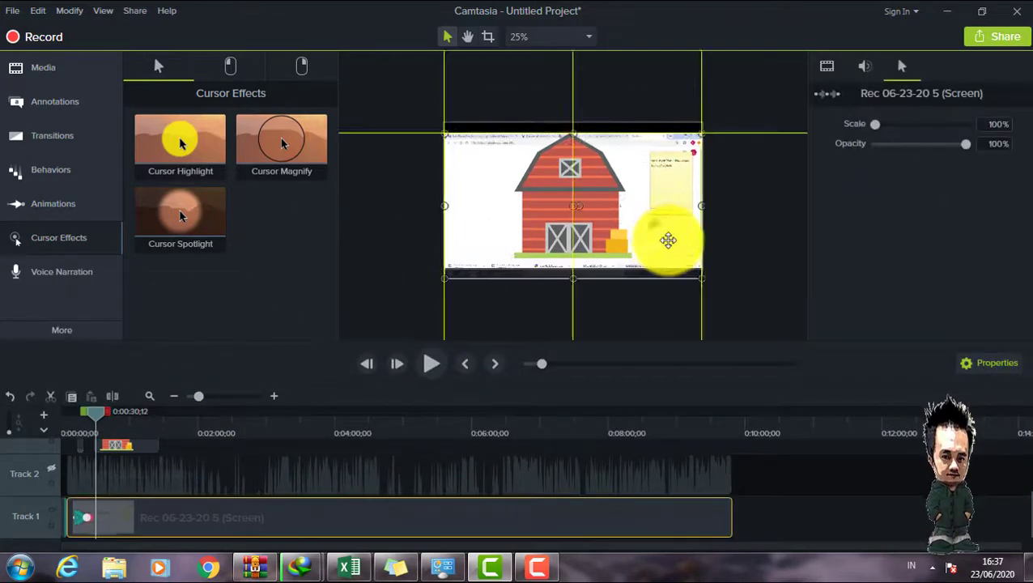
{"action": "mouse_move", "coordinate": [583, 184]}
{"action": "left_mouse_down"}
{"action": "mouse_move", "coordinate": [575, 178]}
{"action": "mouse_move", "coordinate": [577, 186]}
{"action": "left_mouse_up"}
{"action": "left_click", "coordinate": [13, 11]}
{"action": "left_click", "coordinate": [45, 32]}
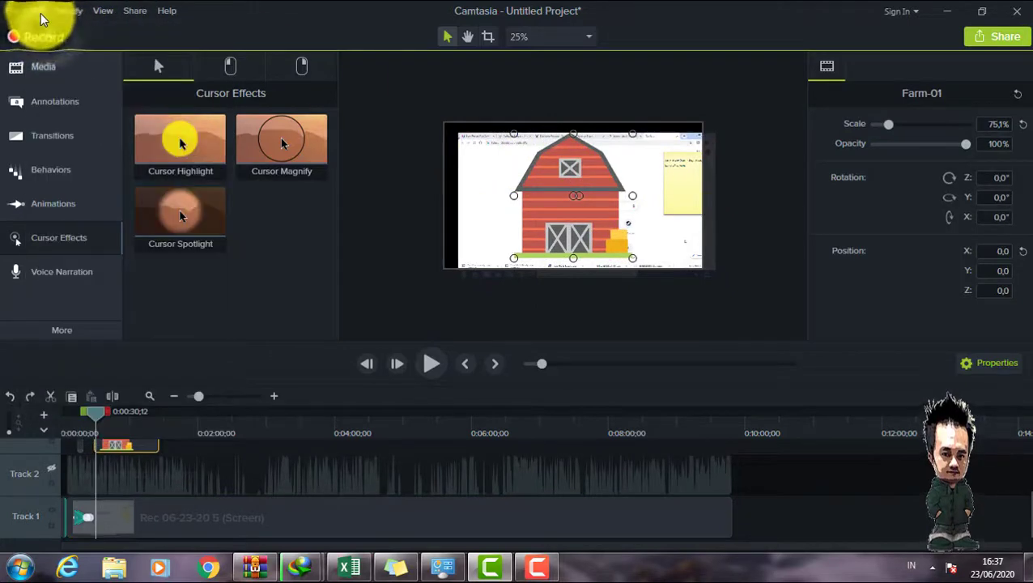
{"action": "left_click", "coordinate": [38, 10]}
{"action": "left_click", "coordinate": [56, 45]}
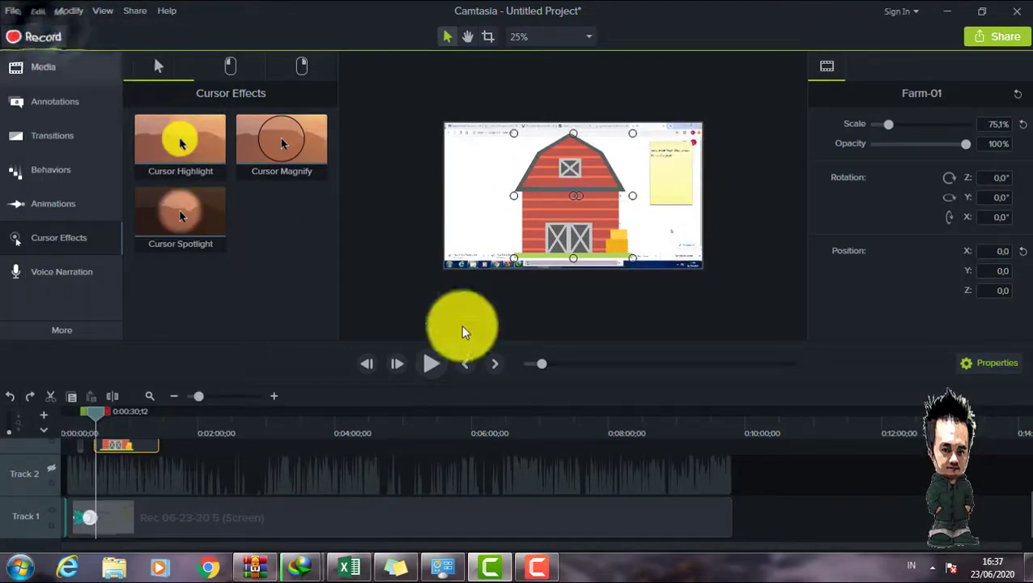
Apply the Cursor Highlight effect to the Rec 06-23-20 5 (Screen) recording on Track 1 and preview it in playback
{"action": "left_click", "coordinate": [588, 36]}
{"action": "left_click", "coordinate": [547, 105]}
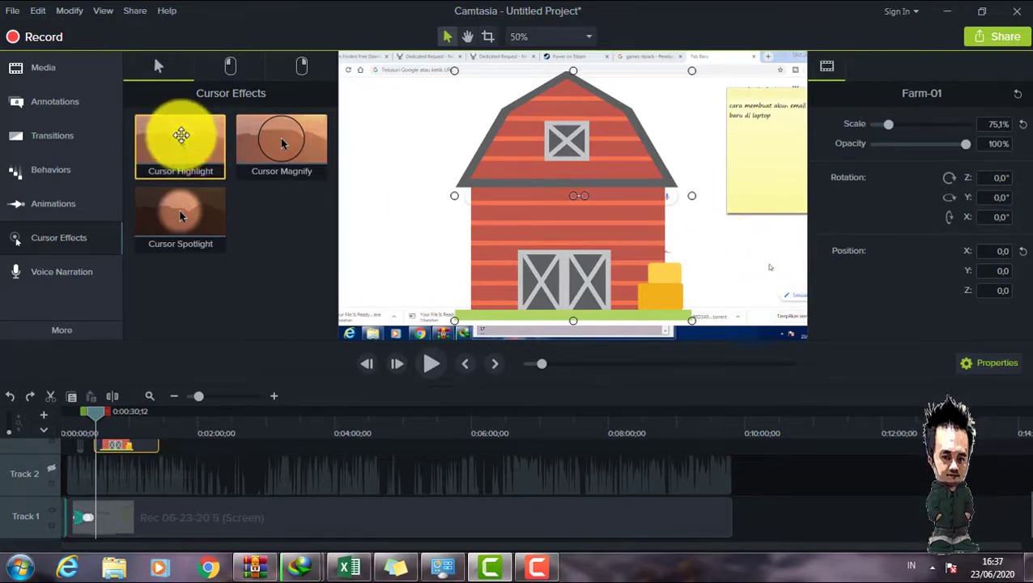
{"action": "left_click_drag", "start_coordinate": [181, 134], "coordinate": [177, 516]}
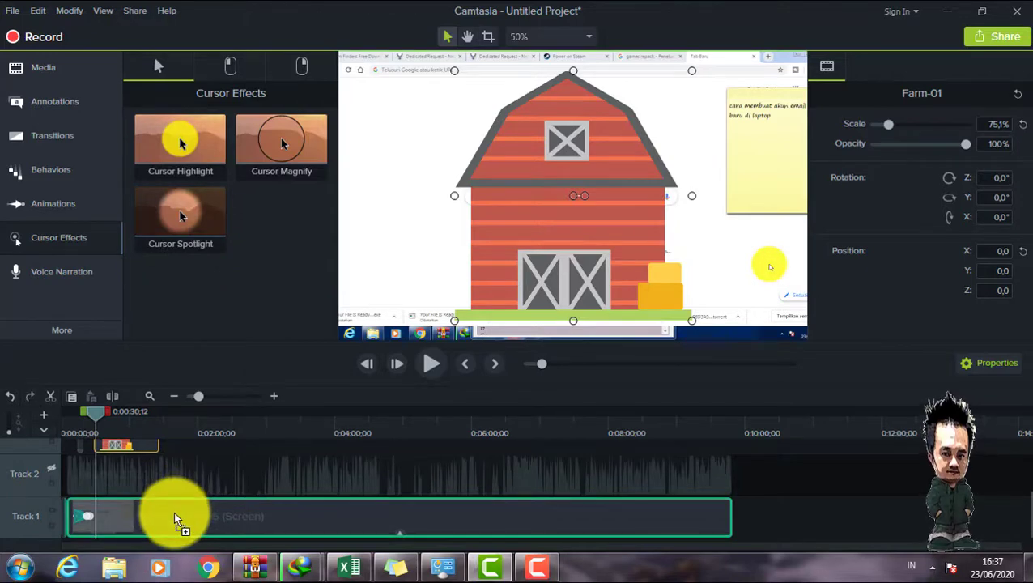
{"action": "left_click_drag", "start_coordinate": [174, 512], "coordinate": [175, 515]}
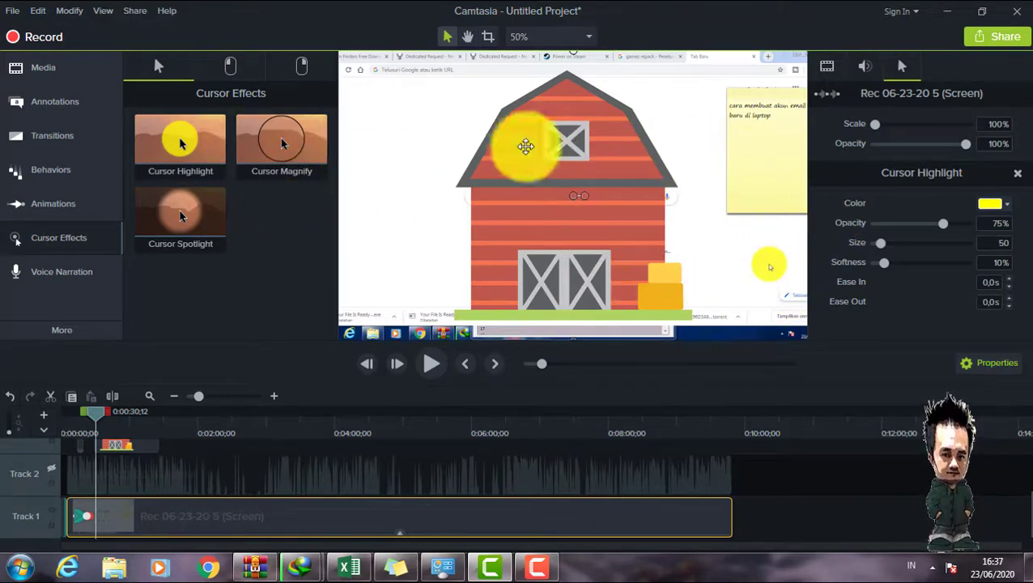
{"action": "left_click", "coordinate": [434, 368]}
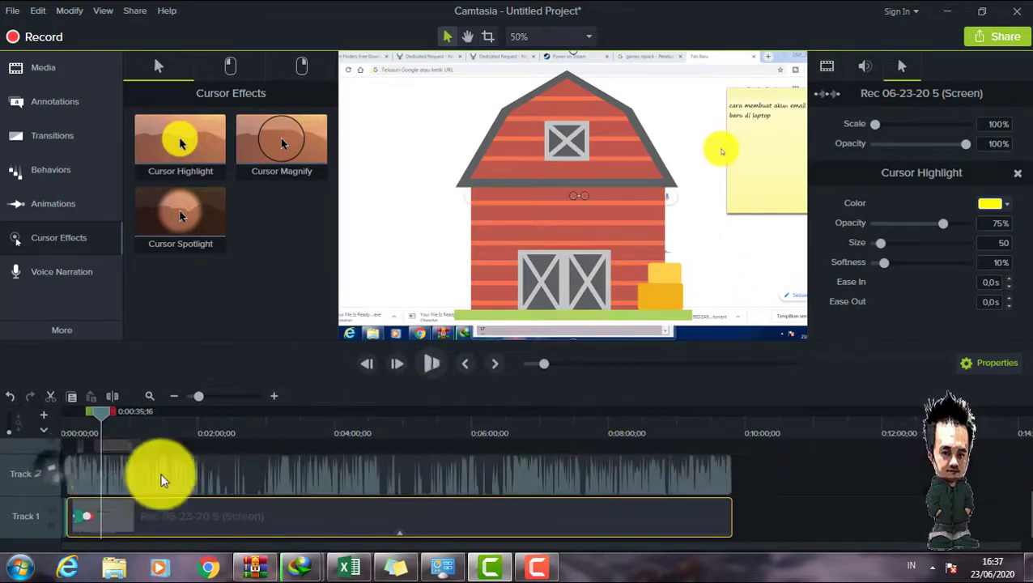
{"action": "key", "text": "space"}
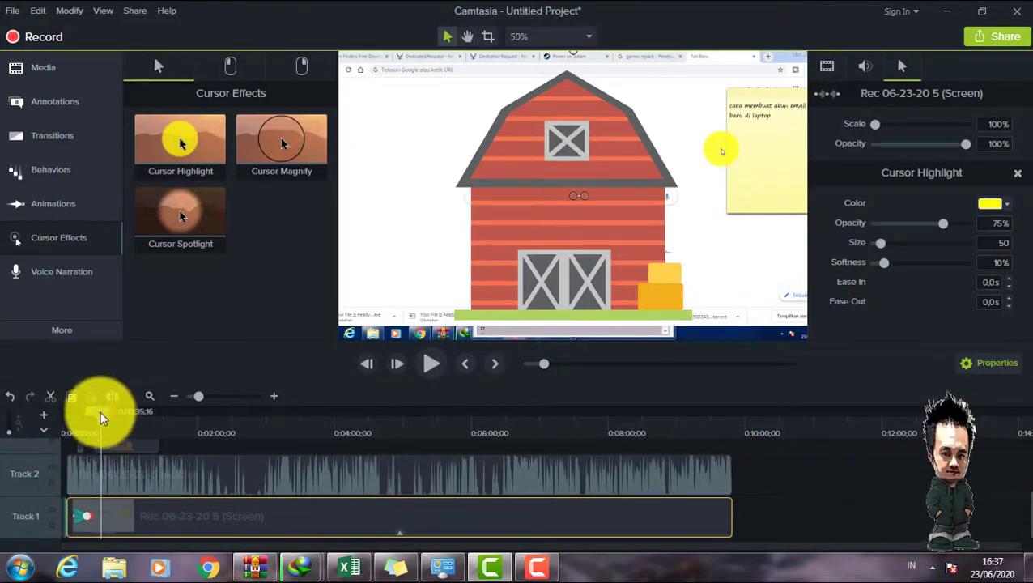
{"action": "left_click", "coordinate": [432, 364]}
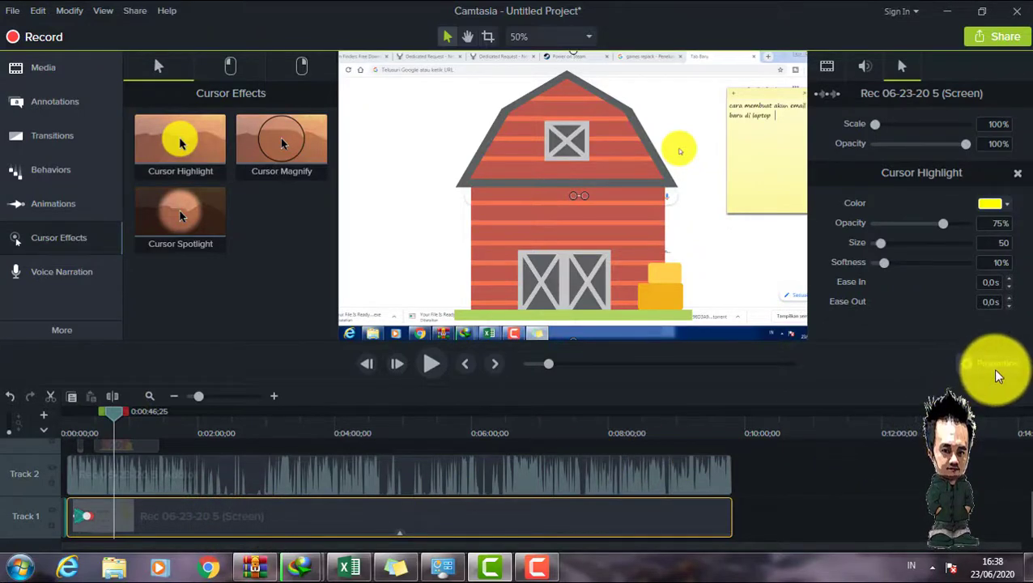
Try red, black and orange as the Cursor Highlight color, and finish with yellow
{"action": "left_click", "coordinate": [1008, 209]}
{"action": "left_click", "coordinate": [952, 231]}
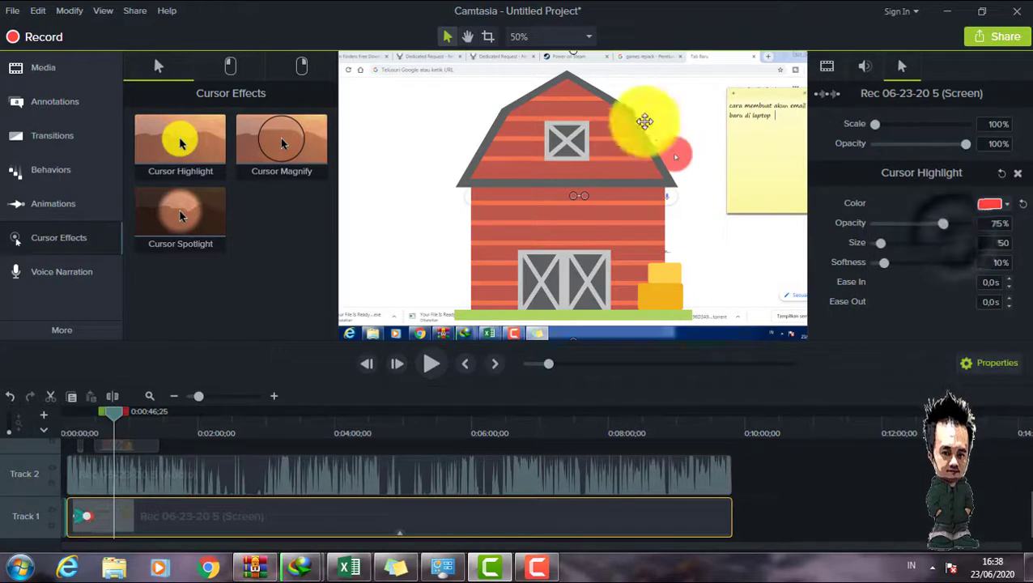
{"action": "left_click", "coordinate": [1008, 209]}
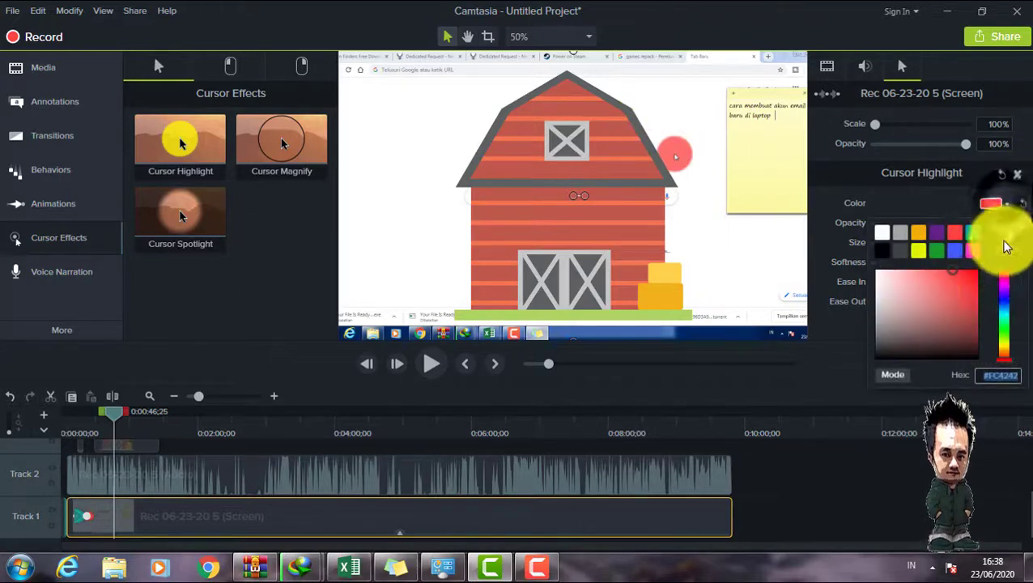
{"action": "left_click", "coordinate": [877, 236]}
{"action": "left_click", "coordinate": [994, 204]}
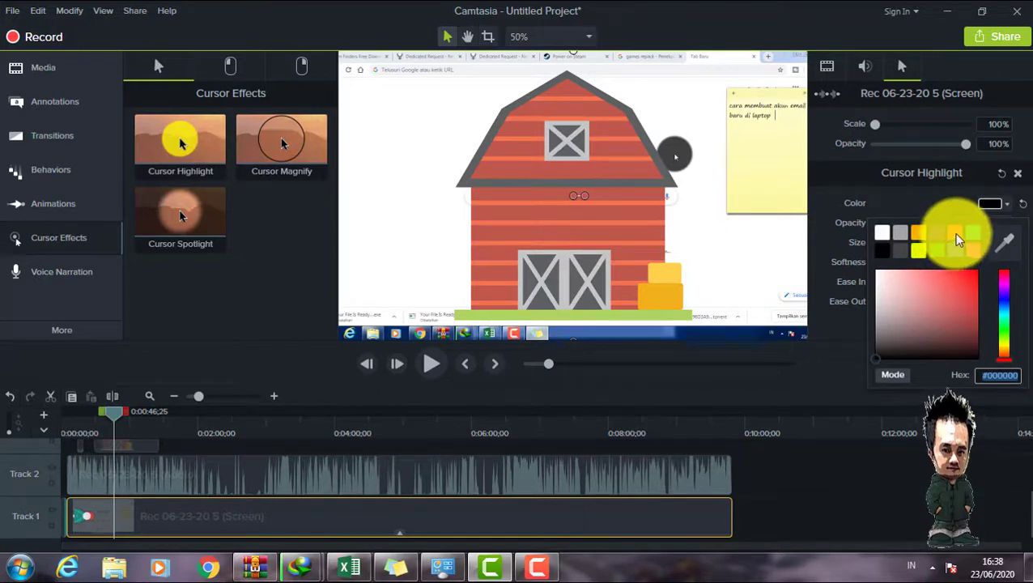
{"action": "left_click", "coordinate": [952, 234]}
{"action": "left_click", "coordinate": [990, 205]}
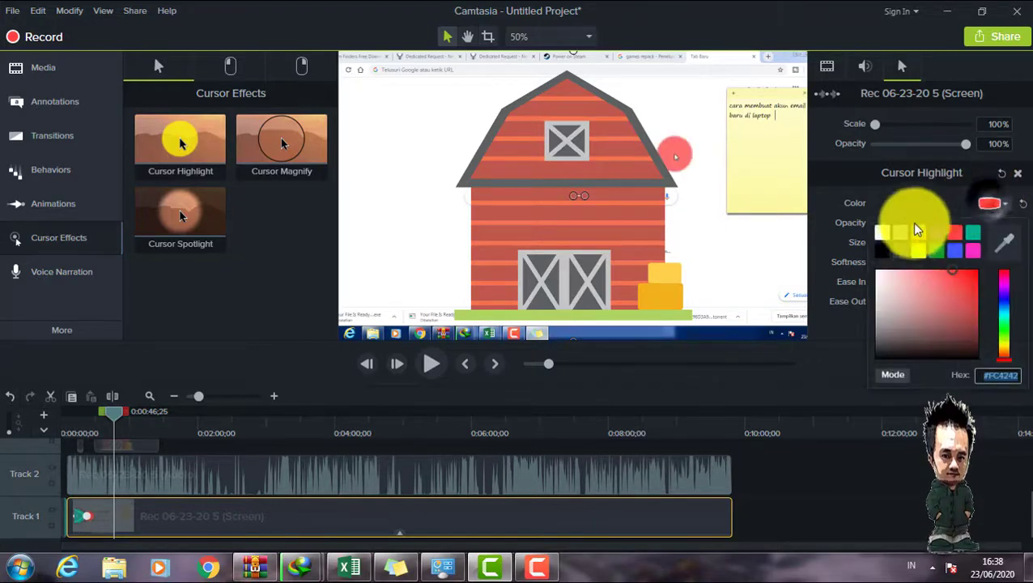
{"action": "left_click", "coordinate": [922, 233]}
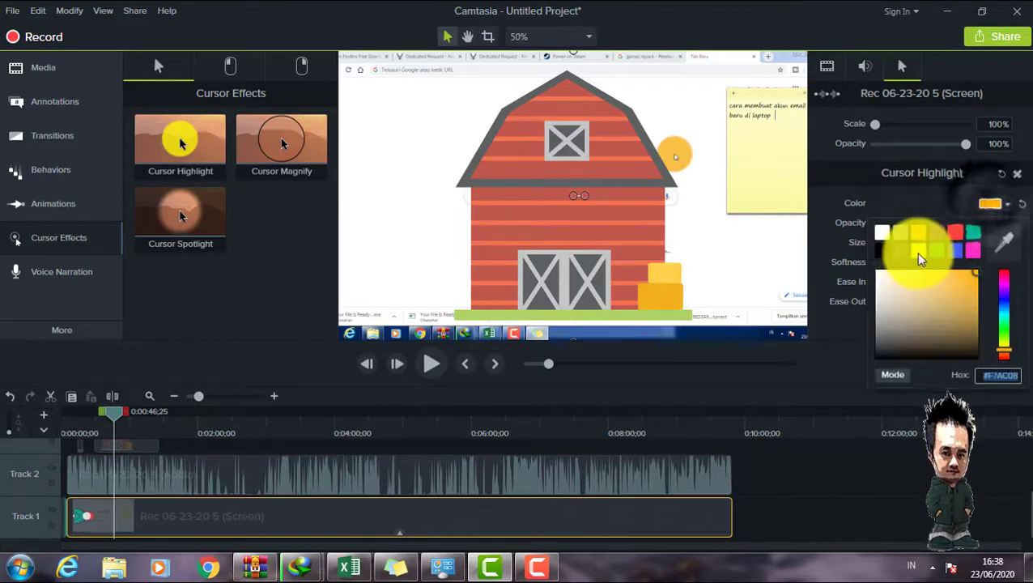
{"action": "left_click", "coordinate": [920, 241]}
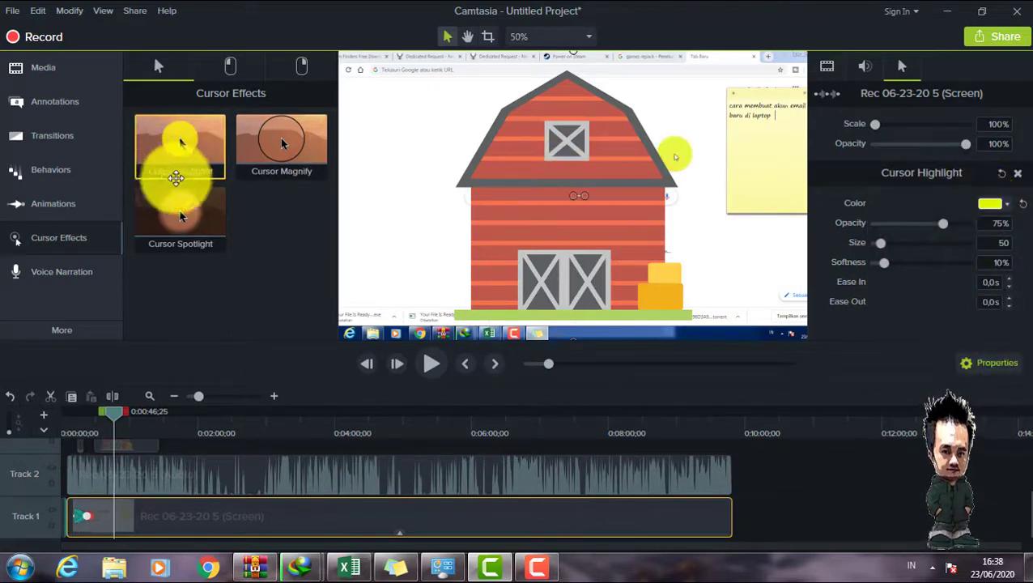
Show the effects on the Track 1 recording and delete its Cursor Highlight effect
{"action": "left_click_drag", "start_coordinate": [281, 139], "coordinate": [402, 535]}
{"action": "left_click", "coordinate": [402, 530]}
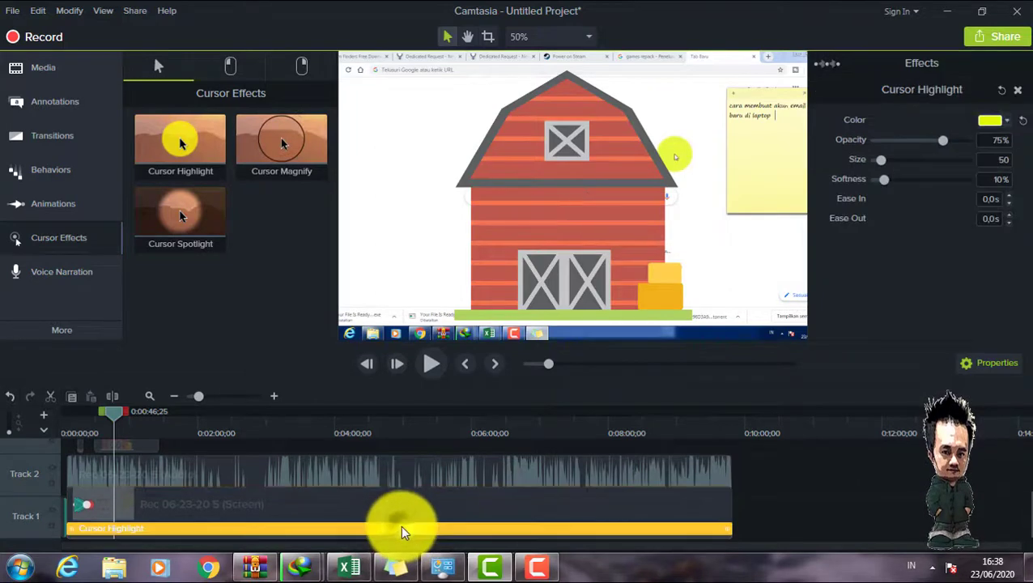
{"action": "key", "text": "Delete"}
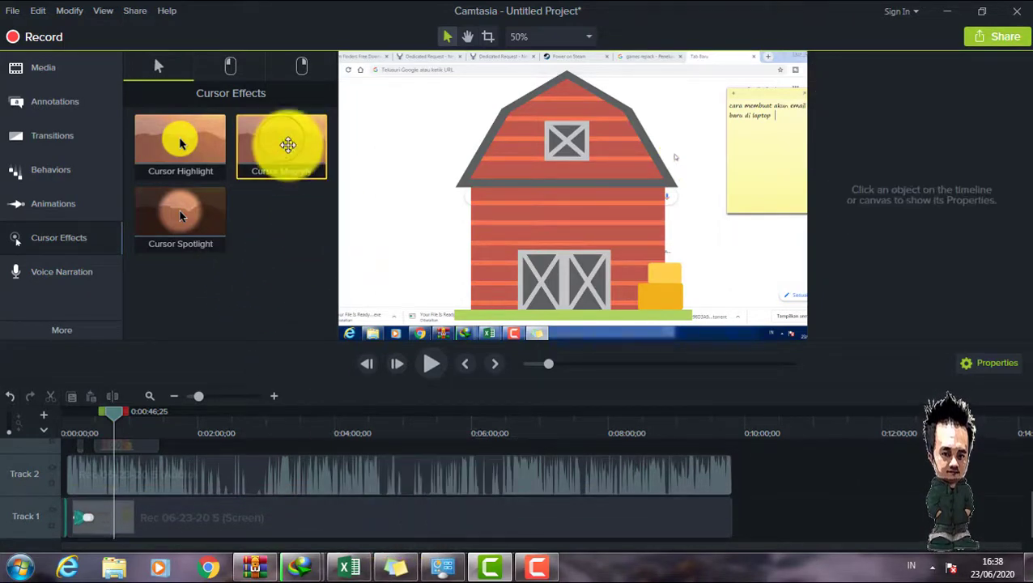
Apply the Cursor Magnify effect to the Track 1 screen recording and remove it again
{"action": "left_click_drag", "start_coordinate": [285, 143], "coordinate": [285, 515]}
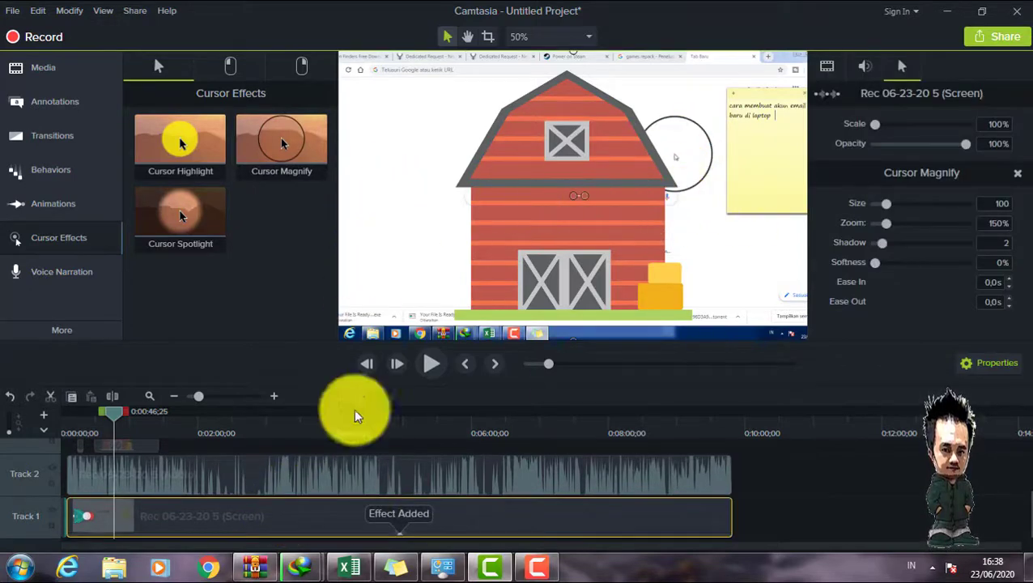
{"action": "left_click", "coordinate": [400, 531]}
{"action": "left_click", "coordinate": [399, 533]}
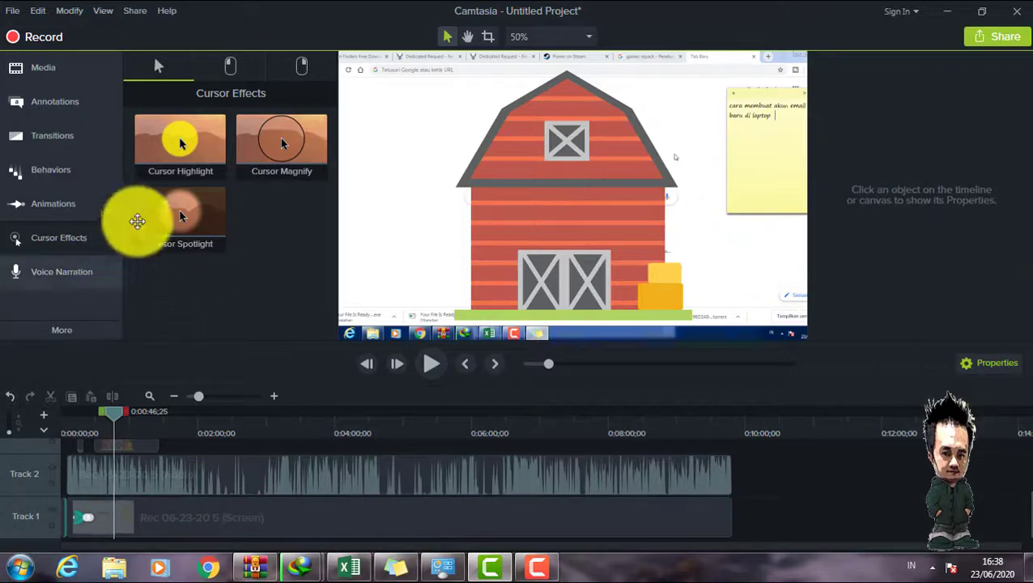
Apply the Cursor Spotlight effect to the Track 1 screen recording and preview it in playback
{"action": "left_click_drag", "start_coordinate": [165, 206], "coordinate": [247, 497]}
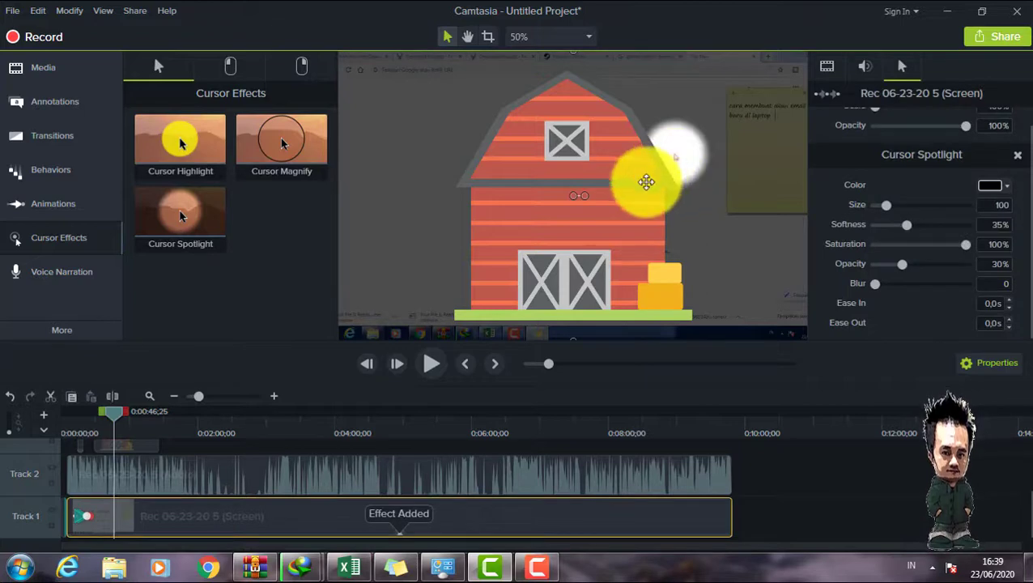
{"action": "left_click", "coordinate": [431, 364]}
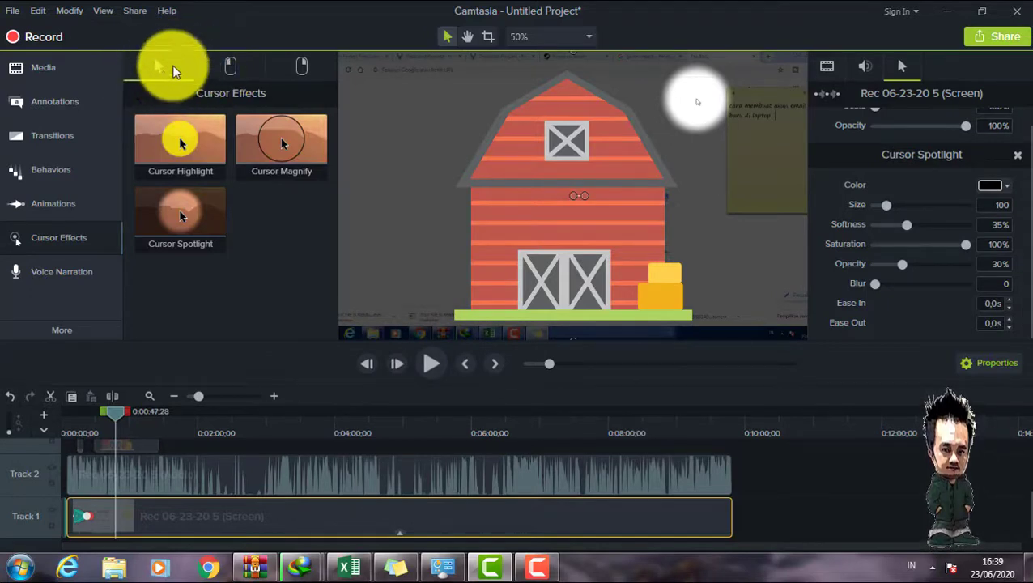
Add the Left Click Rings effect to the Track 1 screen recording and play the video to preview it
{"action": "left_click", "coordinate": [233, 70]}
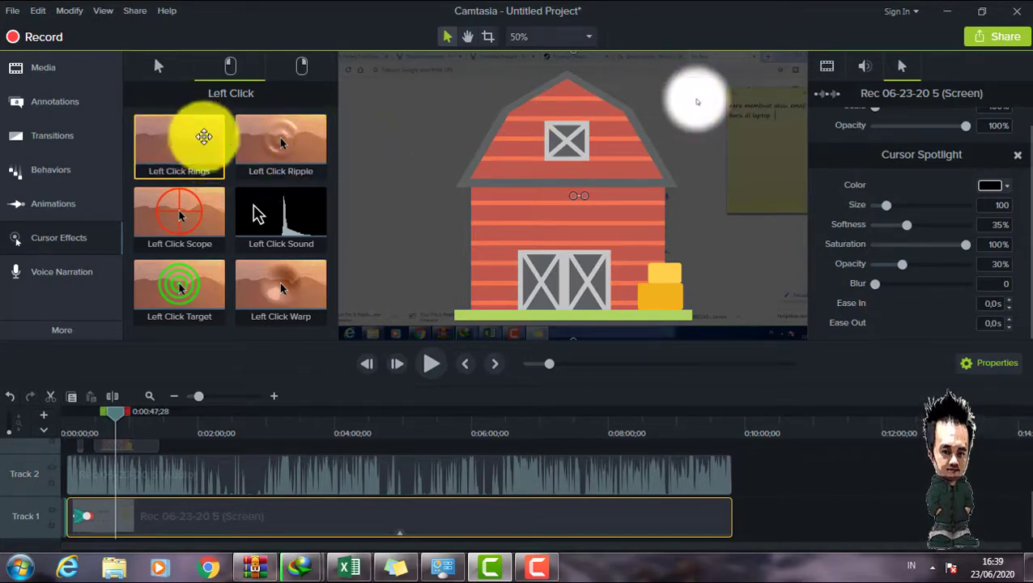
{"action": "left_click_drag", "start_coordinate": [186, 139], "coordinate": [236, 525]}
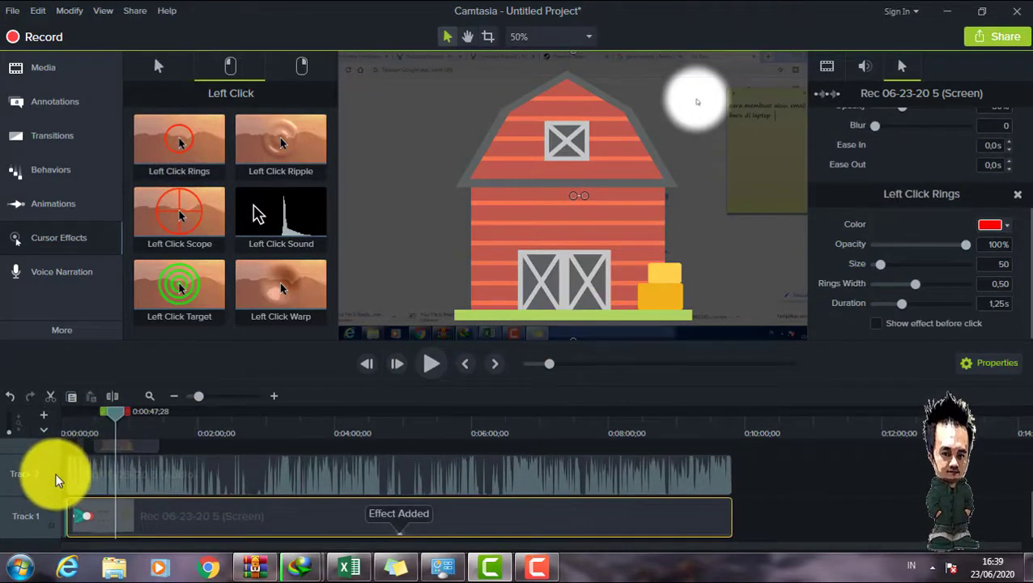
{"action": "left_click", "coordinate": [431, 363]}
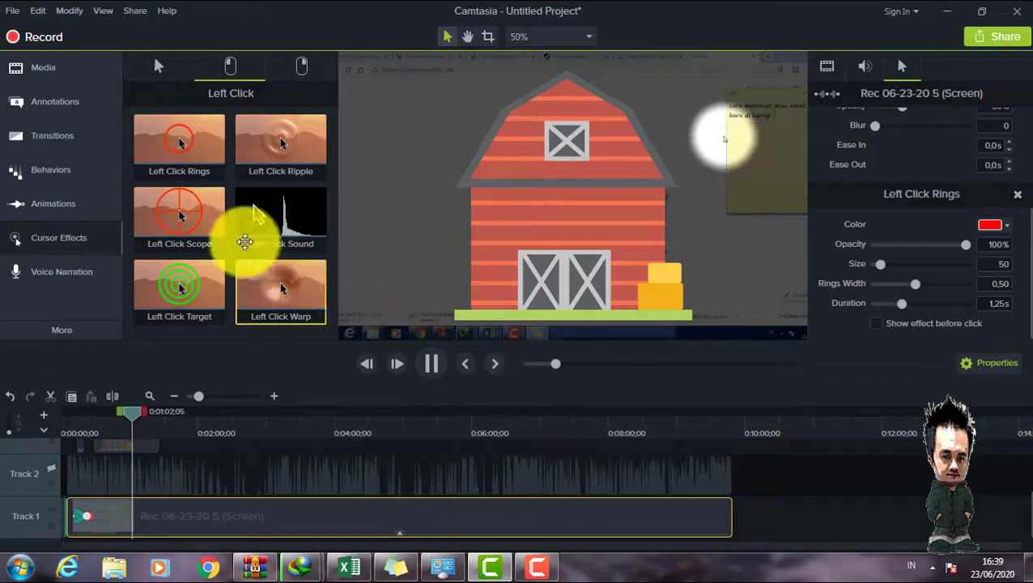
{"action": "left_click", "coordinate": [200, 194]}
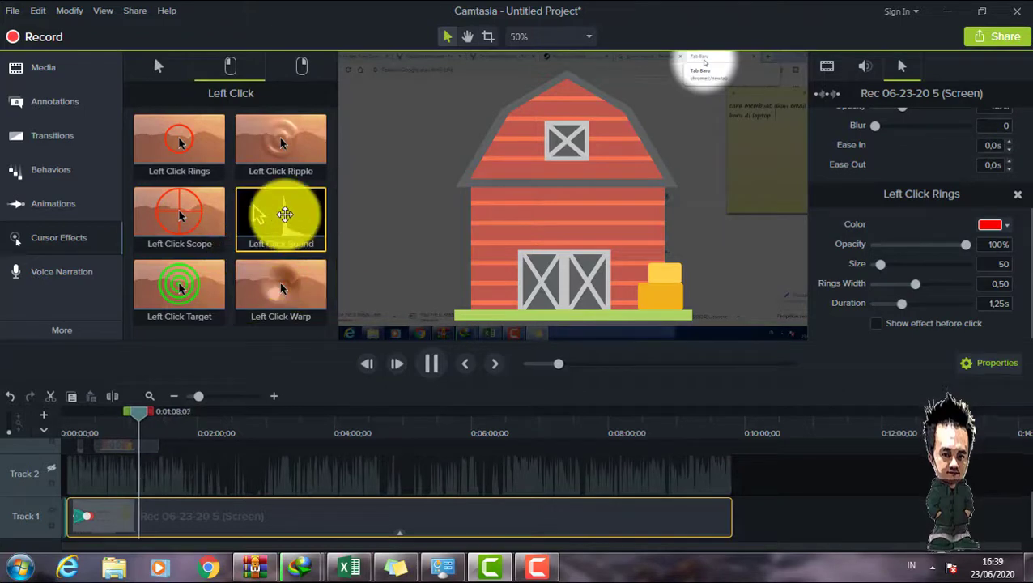
{"action": "left_click", "coordinate": [433, 368]}
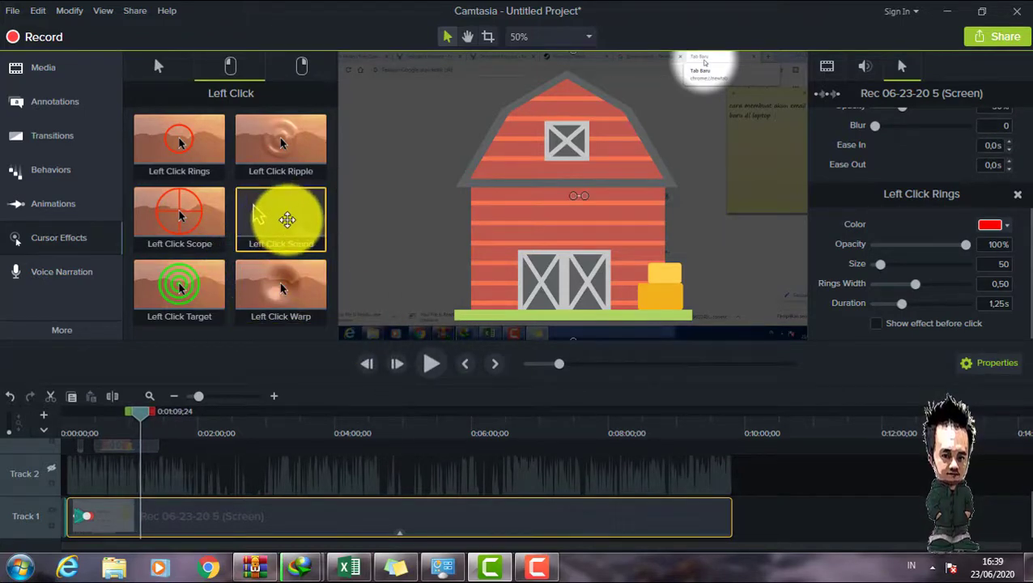
Add the Left Click Sound effect to the Track 1 recording and preview it from about 0:00:54;18
{"action": "left_click_drag", "start_coordinate": [267, 215], "coordinate": [191, 516]}
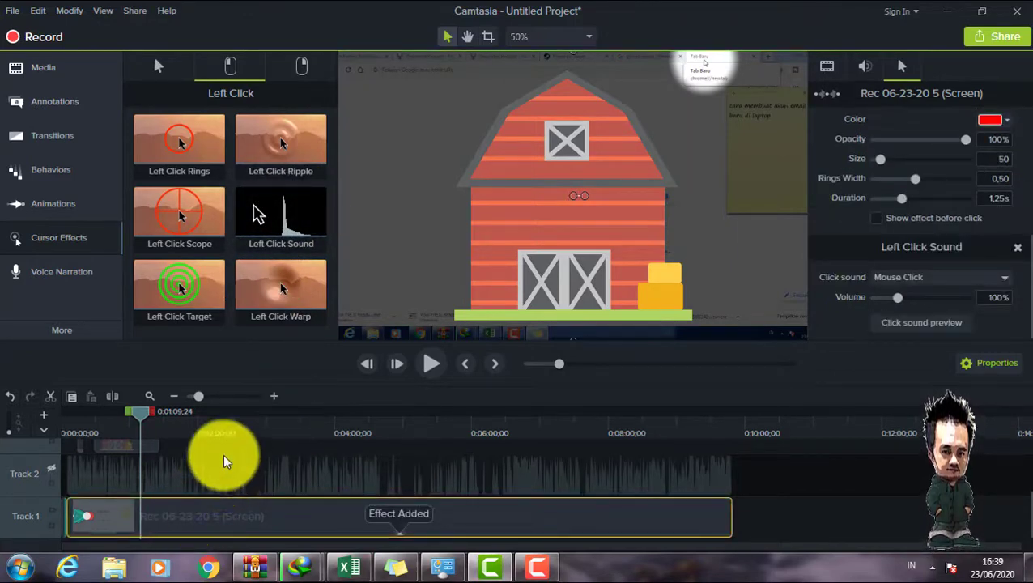
{"action": "left_click", "coordinate": [424, 364]}
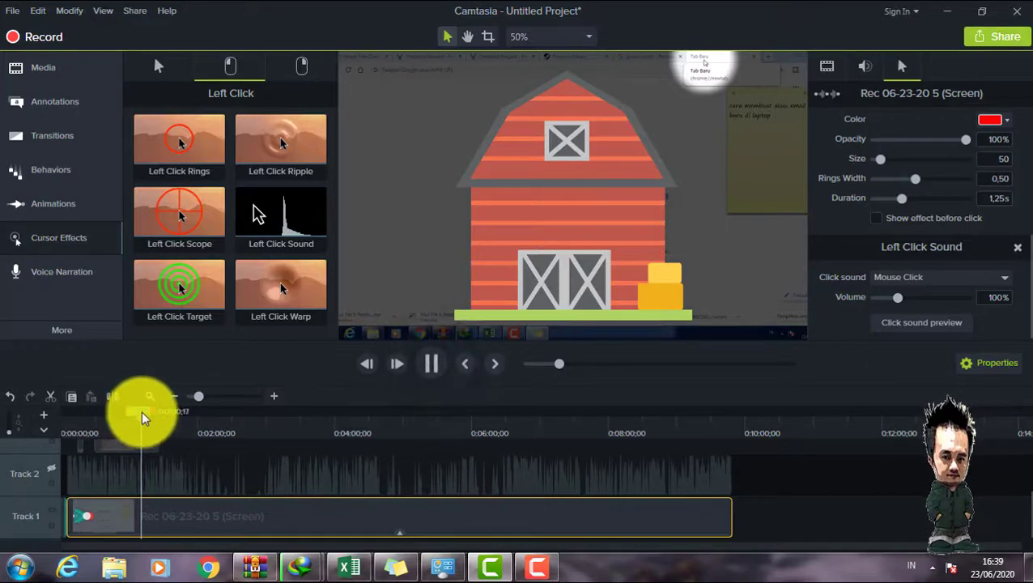
{"action": "mouse_move", "coordinate": [141, 410]}
{"action": "left_mouse_down"}
{"action": "mouse_move", "coordinate": [101, 420]}
{"action": "mouse_move", "coordinate": [124, 420]}
{"action": "left_mouse_up"}
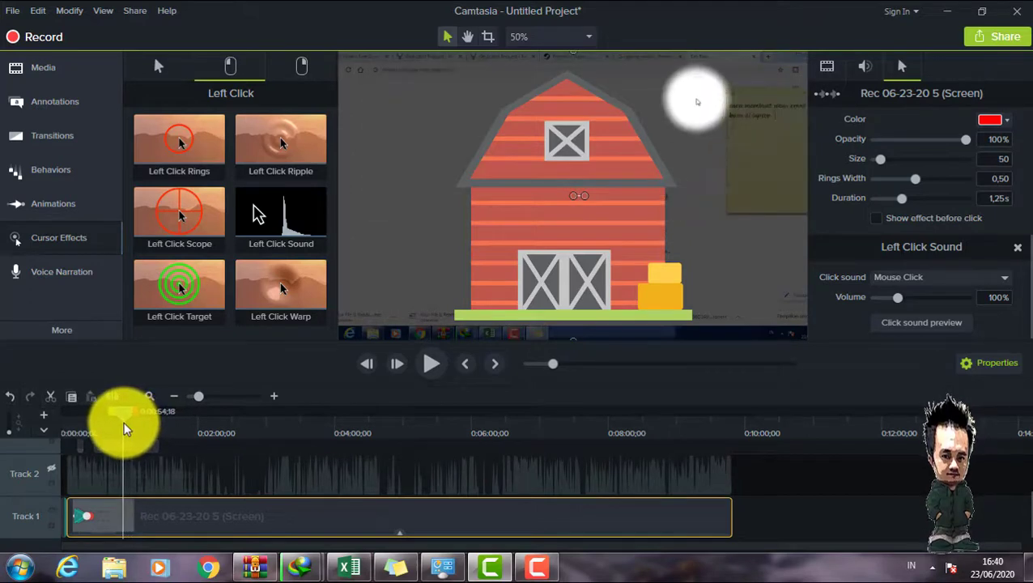
{"action": "left_click", "coordinate": [412, 361]}
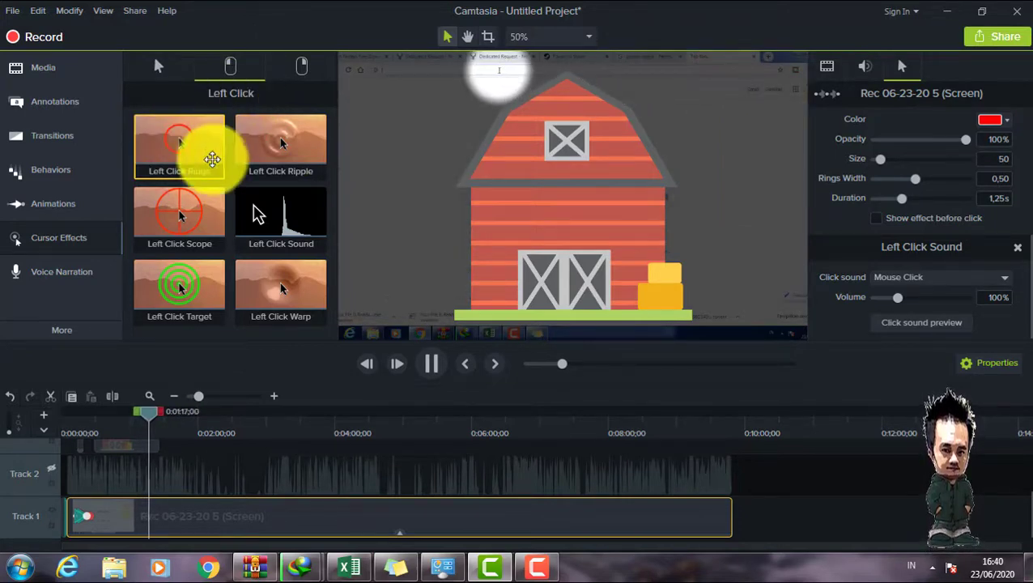
{"action": "left_click", "coordinate": [438, 363]}
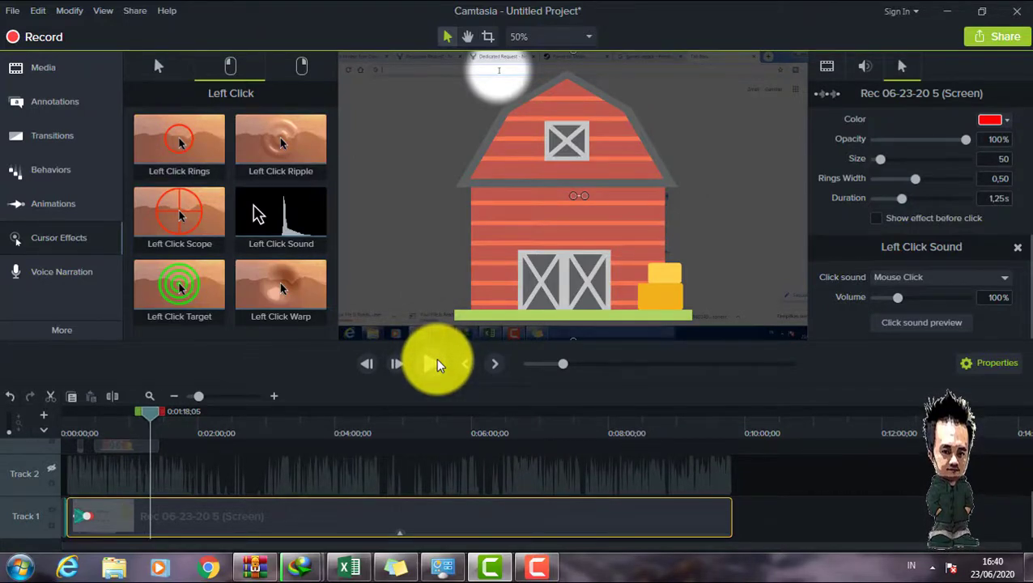
{"action": "left_click", "coordinate": [290, 68]}
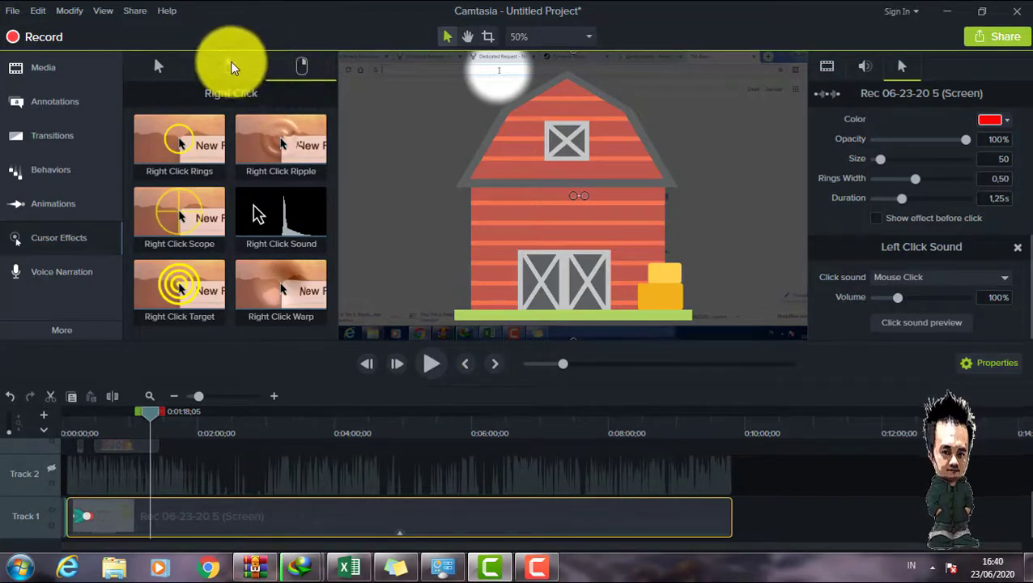
{"action": "left_click", "coordinate": [230, 65]}
{"action": "left_click", "coordinate": [295, 68]}
{"action": "left_click", "coordinate": [233, 68]}
{"action": "left_click", "coordinate": [312, 70]}
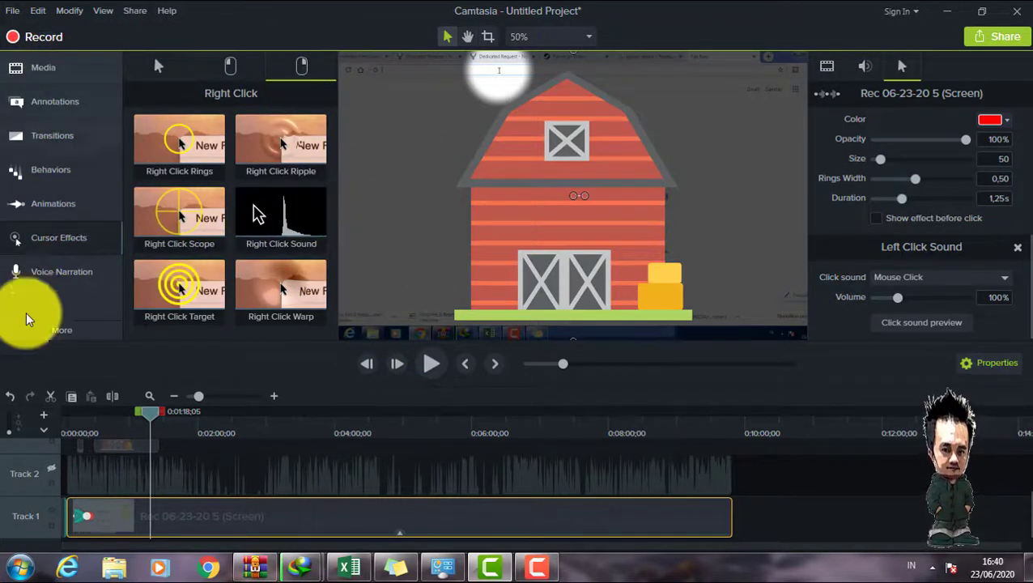
Record about 9 seconds of voice narration starting at 0:00:05;09 and save it as the m4a file Narration 3
{"action": "left_click", "coordinate": [46, 273]}
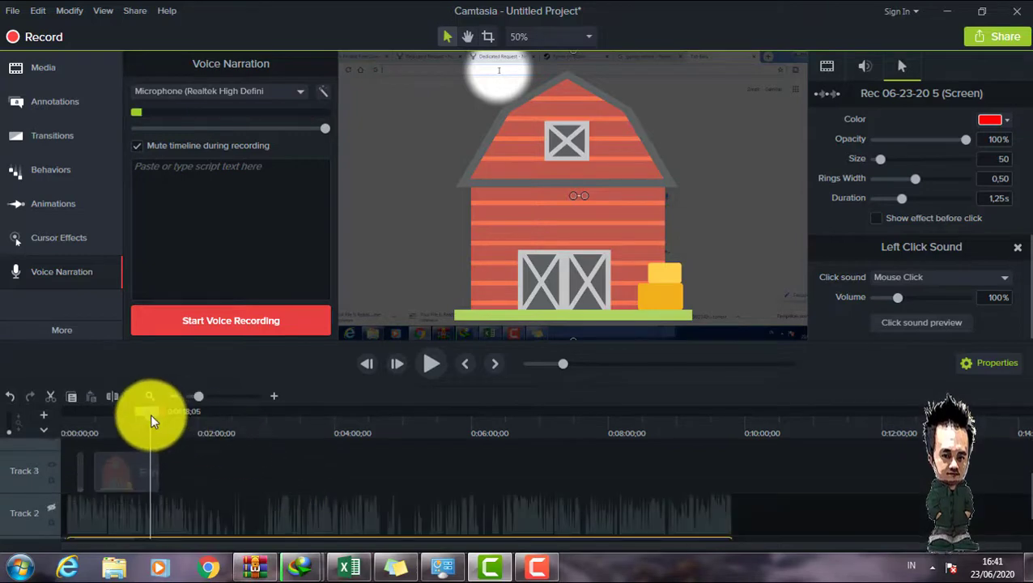
{"action": "left_click_drag", "start_coordinate": [150, 412], "coordinate": [70, 416]}
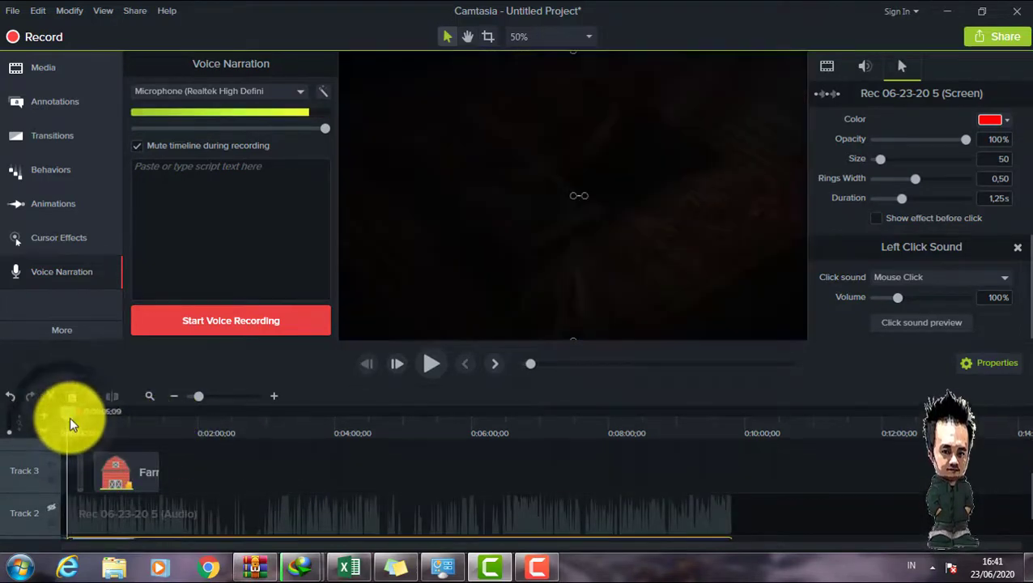
{"action": "left_click", "coordinate": [245, 317]}
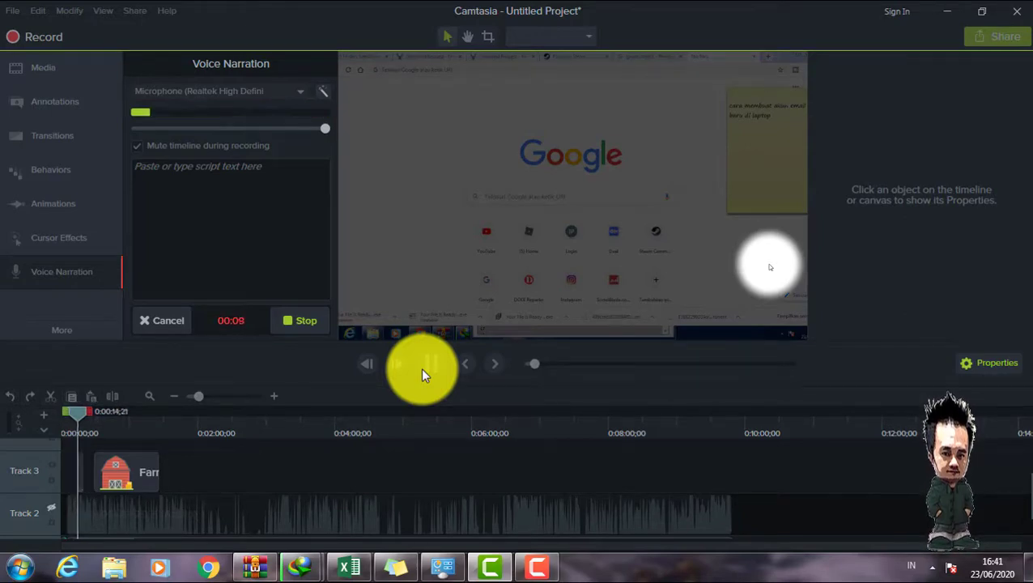
{"action": "left_click", "coordinate": [316, 322]}
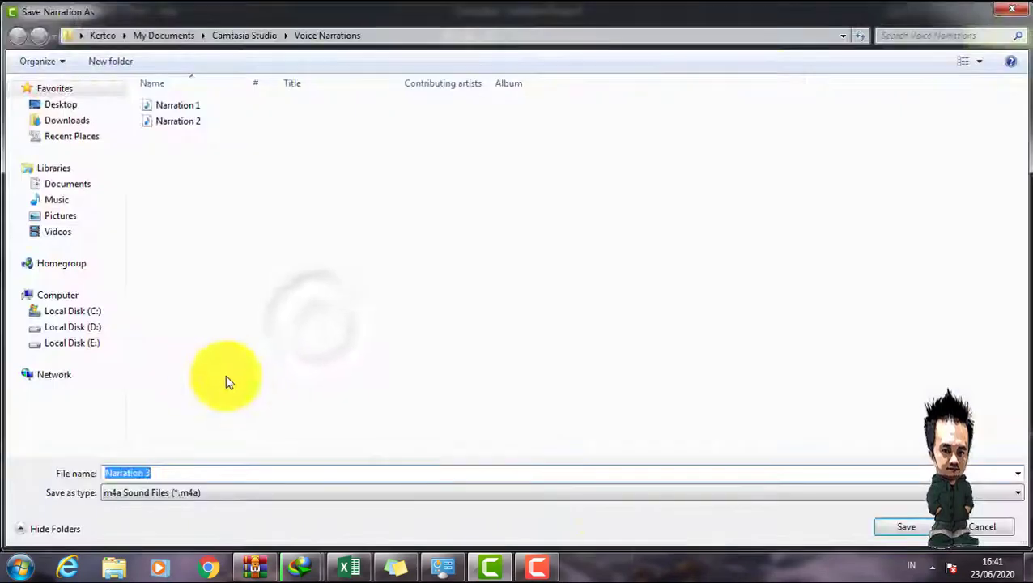
{"action": "left_click", "coordinate": [904, 528]}
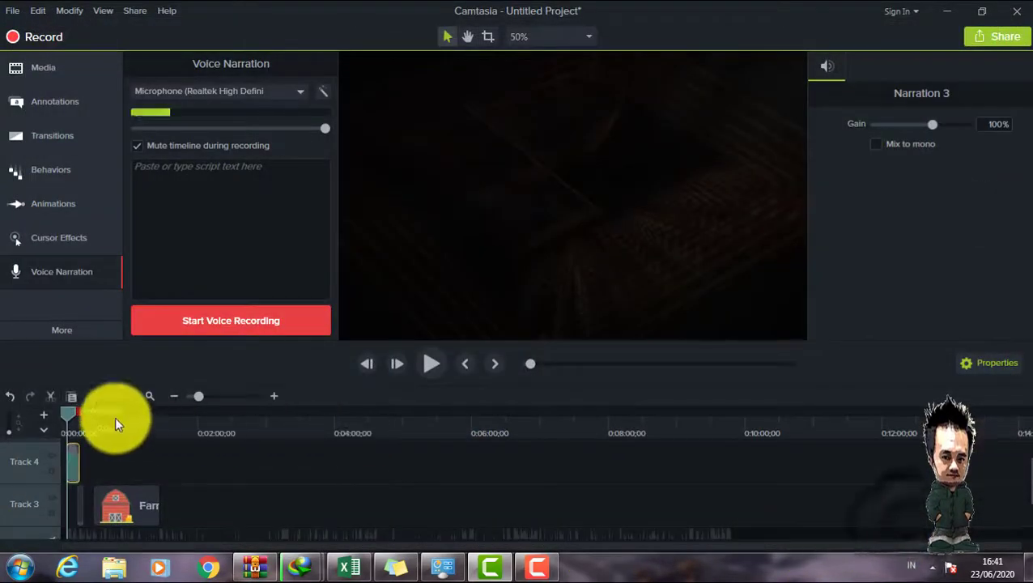
Play the timeline from the start to preview the recorded narration, and pause playback
{"action": "left_click", "coordinate": [63, 411]}
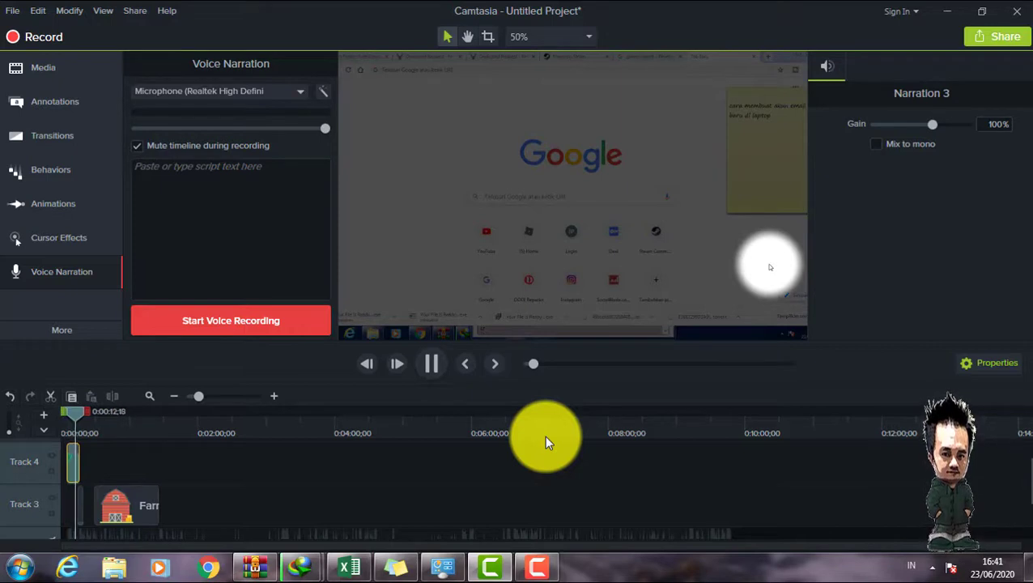
{"action": "left_click", "coordinate": [432, 364]}
Enable Track 2 and disable Track 4, enlarging the timeline area to reach the tracks and shrinking it again
{"action": "scroll", "coordinate": [194, 466], "scroll_direction": "down", "scroll_amount": 1}
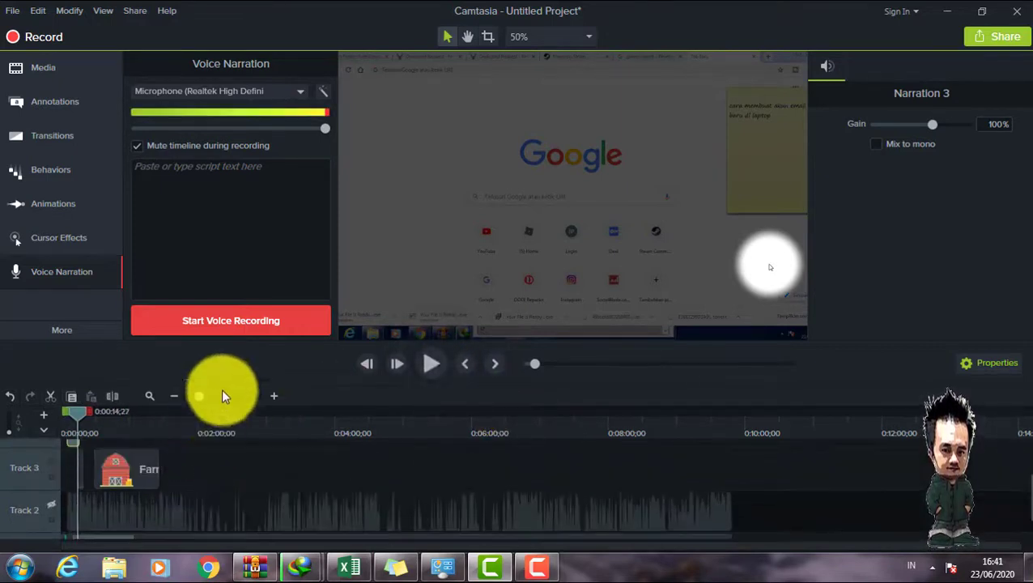
{"action": "left_click_drag", "start_coordinate": [340, 341], "coordinate": [340, 259]}
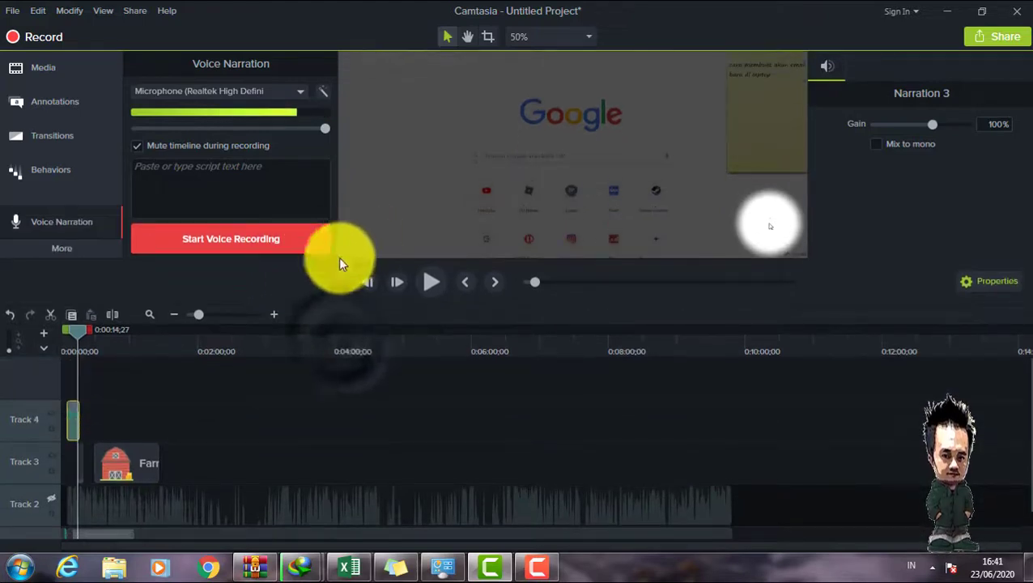
{"action": "left_click", "coordinate": [51, 497]}
{"action": "left_click", "coordinate": [56, 413]}
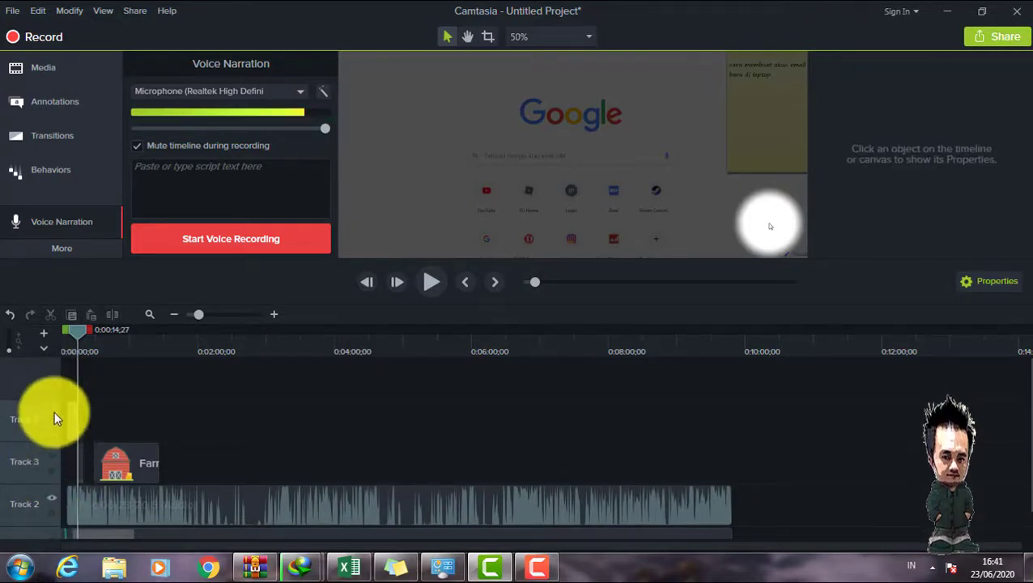
{"action": "left_click", "coordinate": [53, 414]}
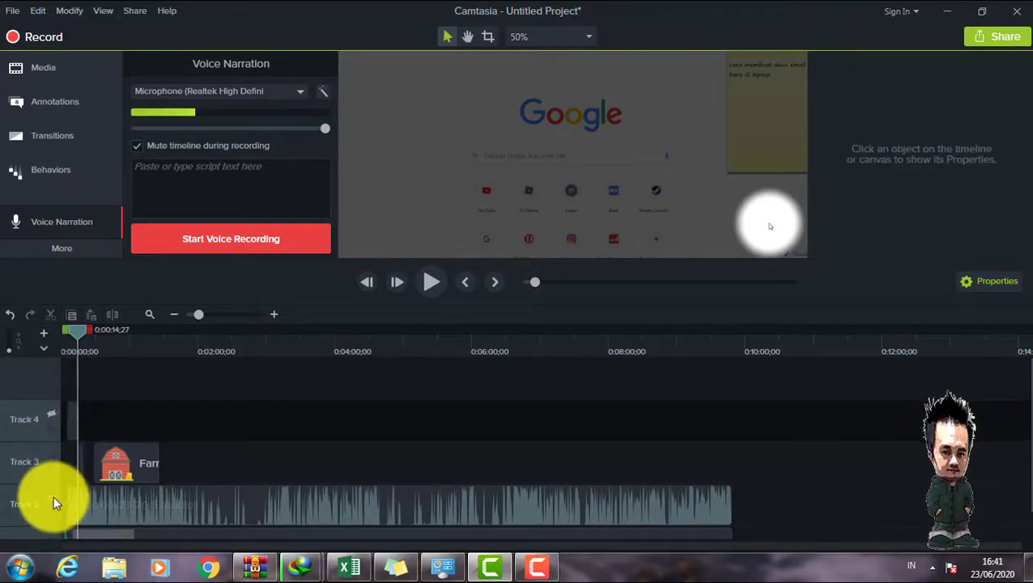
{"action": "left_click", "coordinate": [52, 412]}
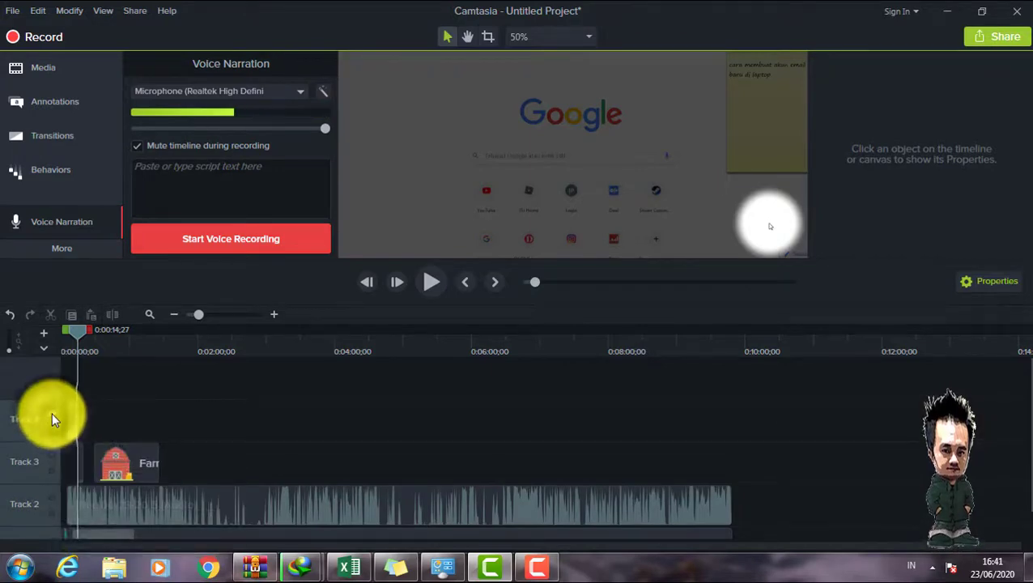
{"action": "left_click", "coordinate": [54, 503]}
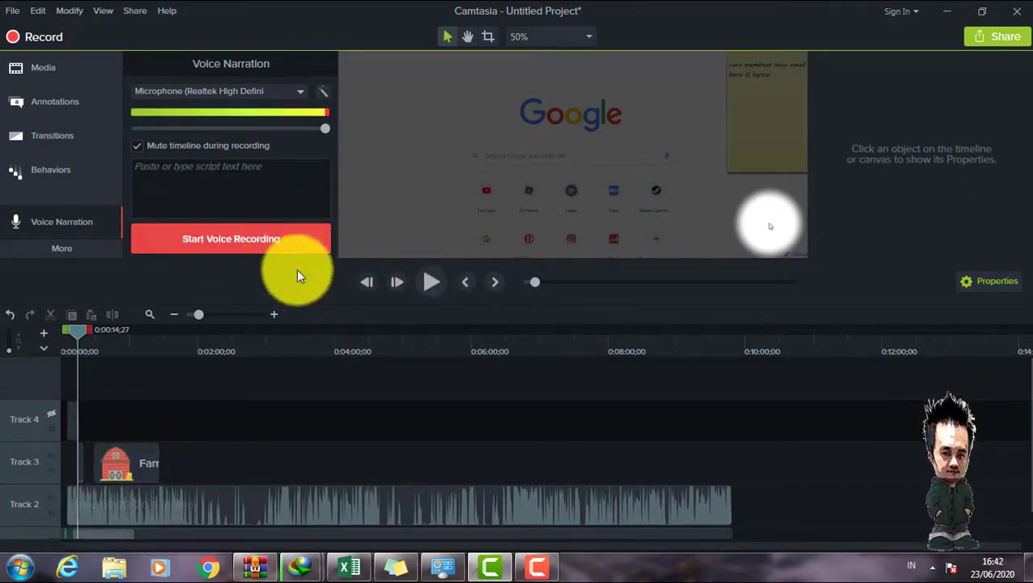
{"action": "left_click_drag", "start_coordinate": [343, 257], "coordinate": [377, 452]}
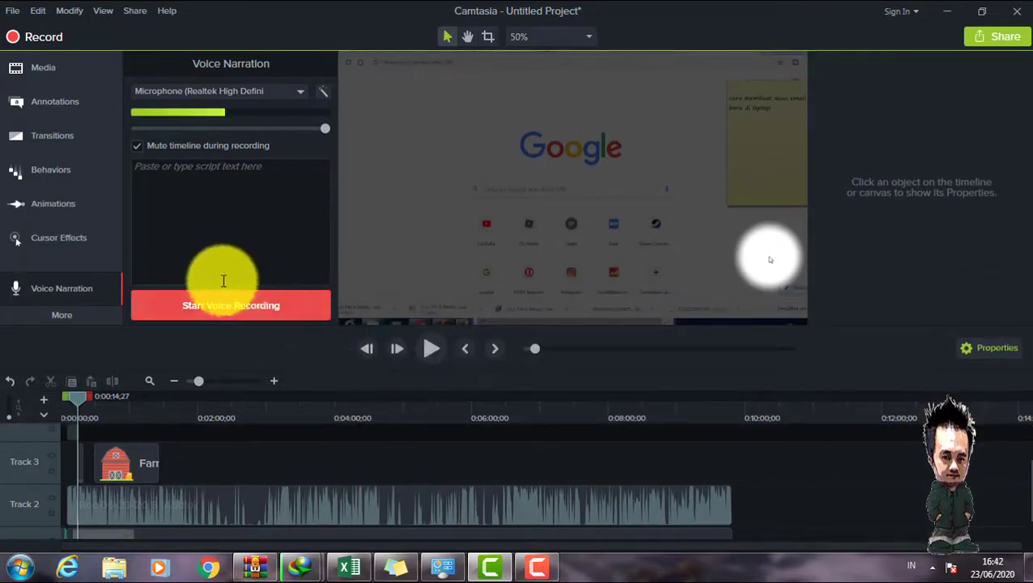
Start producing the video as a local file, choosing the trial option with watermark
{"action": "mouse_move", "coordinate": [42, 153]}
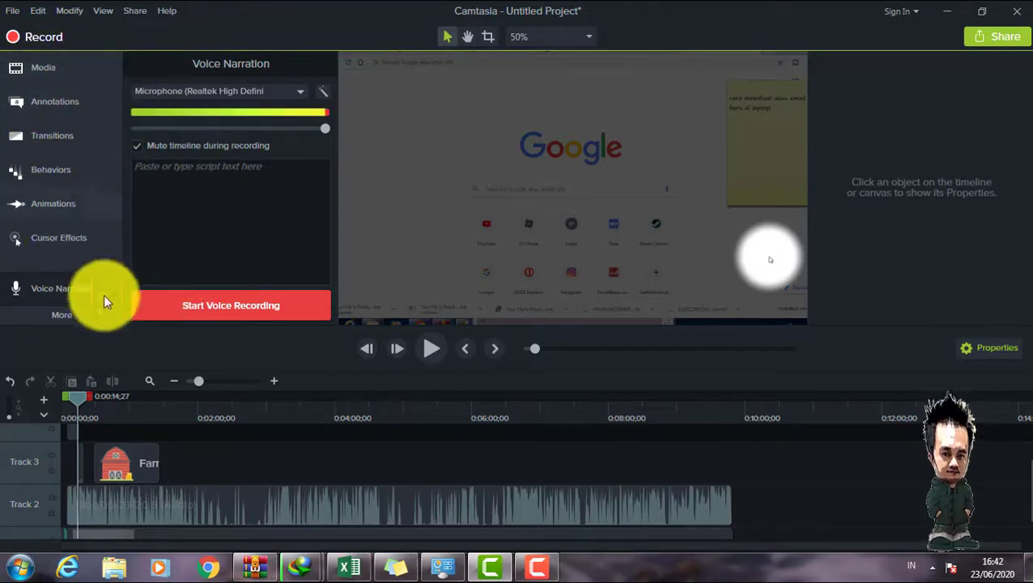
{"action": "left_click", "coordinate": [134, 12]}
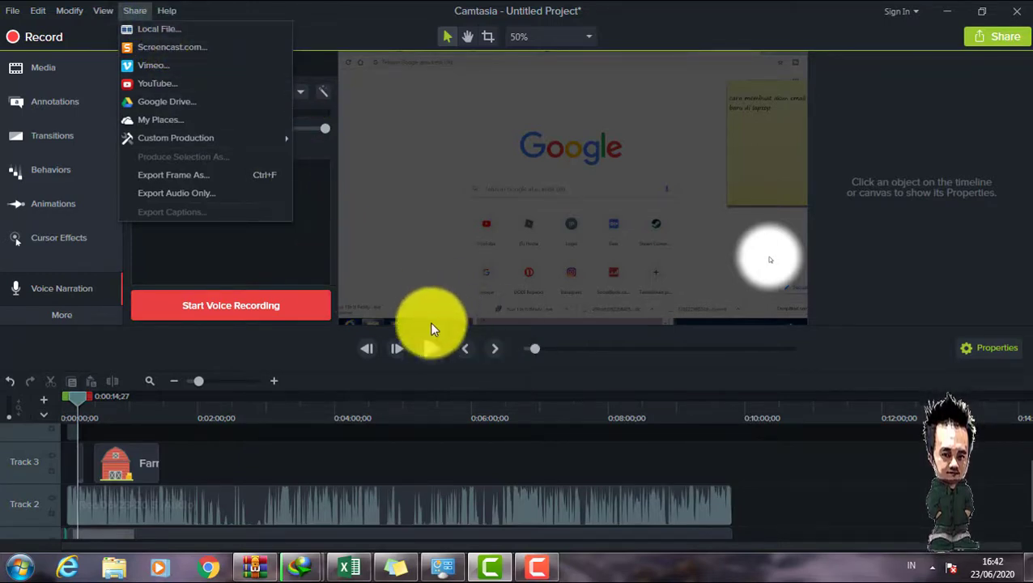
{"action": "left_click", "coordinate": [537, 419]}
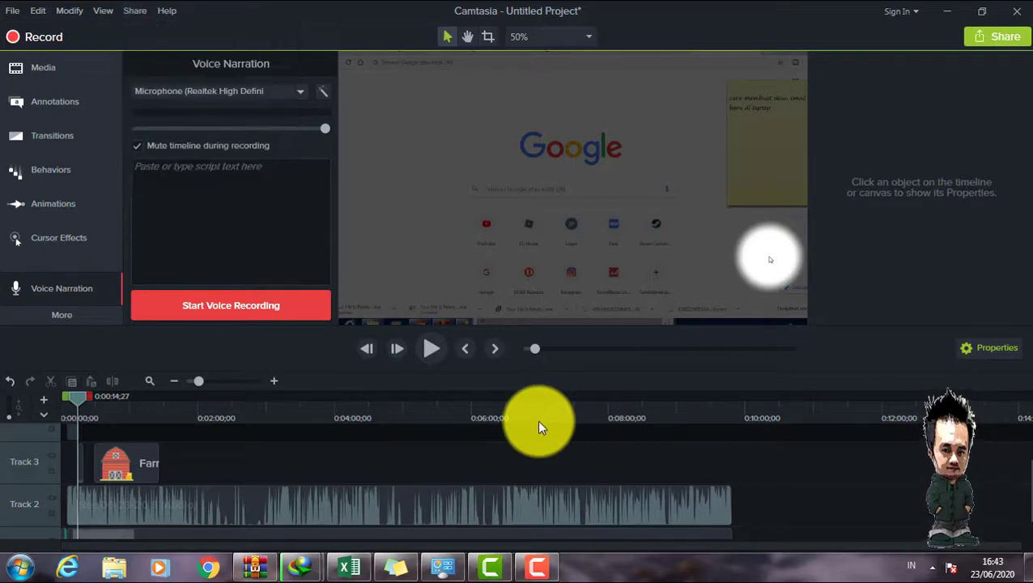
{"action": "left_click", "coordinate": [141, 13]}
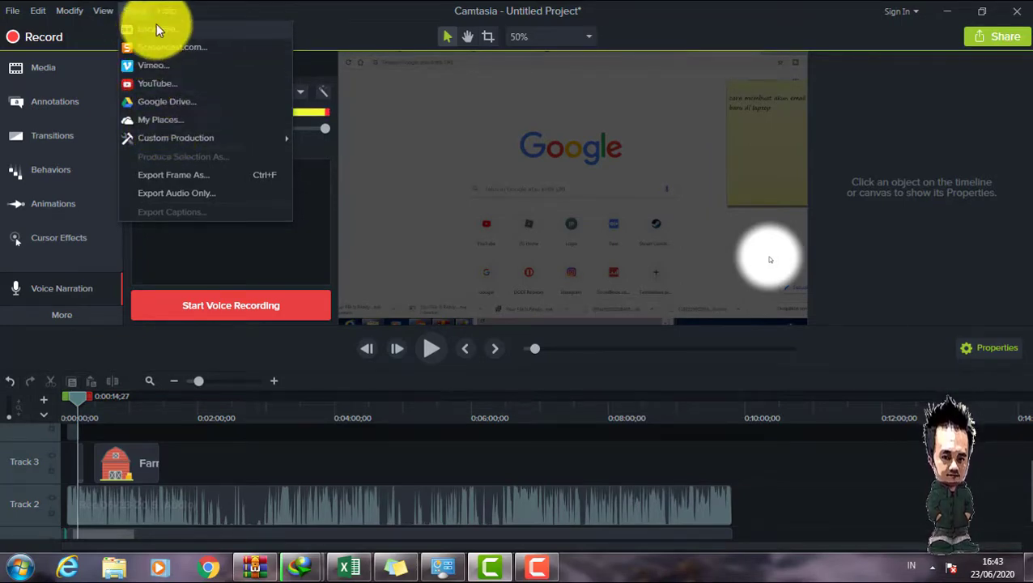
{"action": "left_click", "coordinate": [158, 28]}
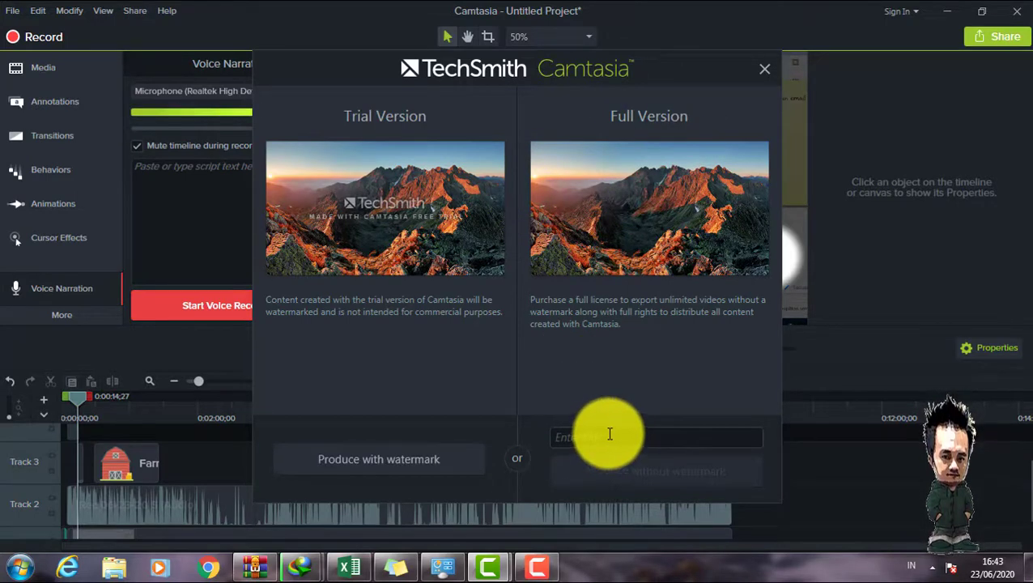
{"action": "left_click", "coordinate": [408, 459]}
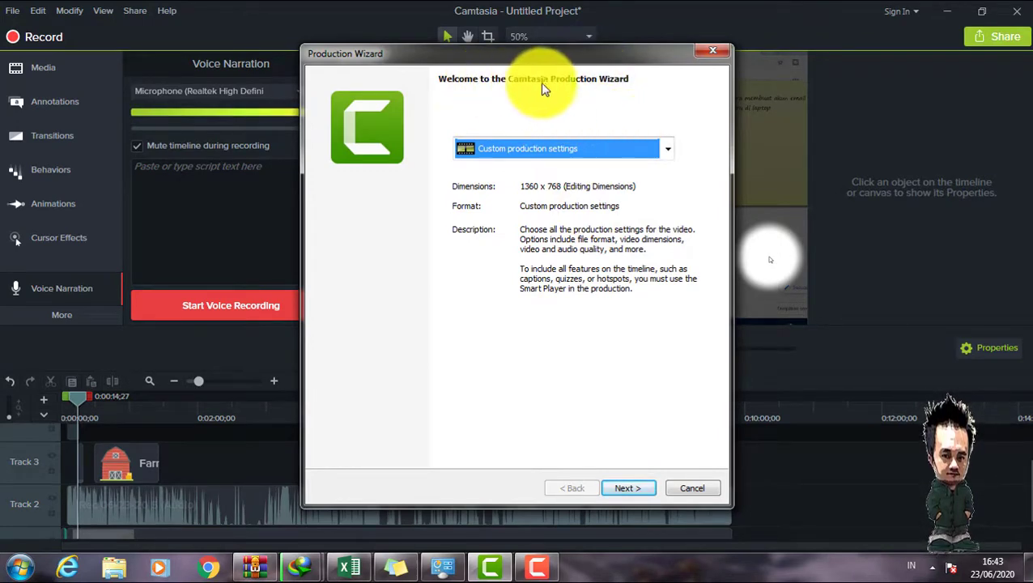
Choose the MP4 only (up to 1080p) production preset and continue to the file settings
{"action": "left_click", "coordinate": [664, 155]}
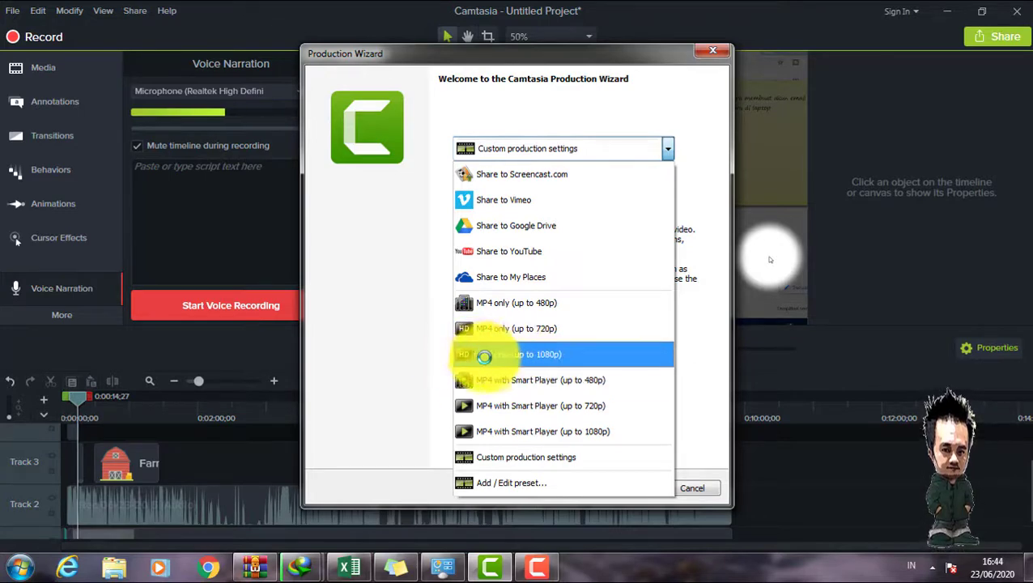
{"action": "left_click", "coordinate": [562, 356]}
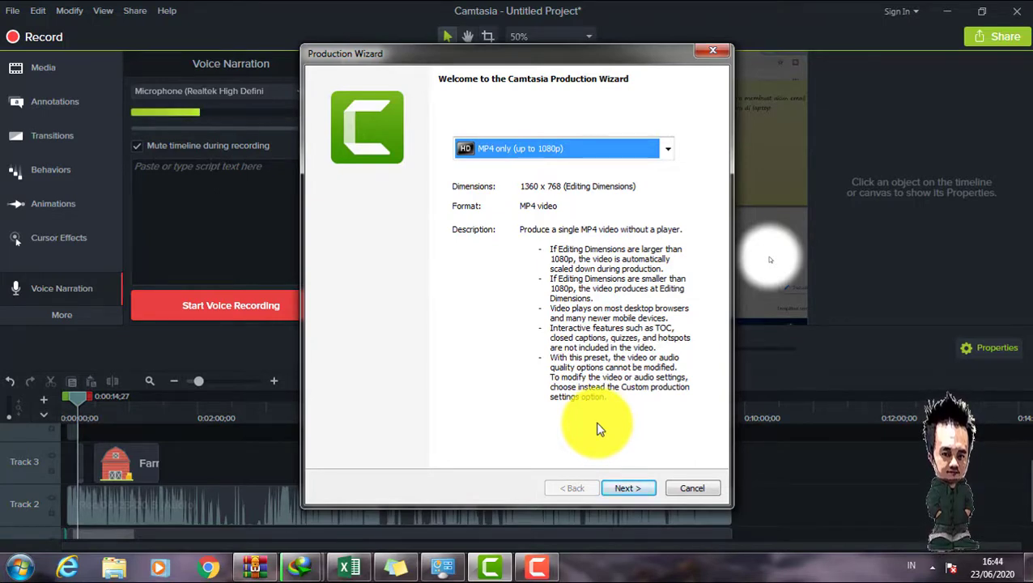
{"action": "left_click", "coordinate": [620, 485]}
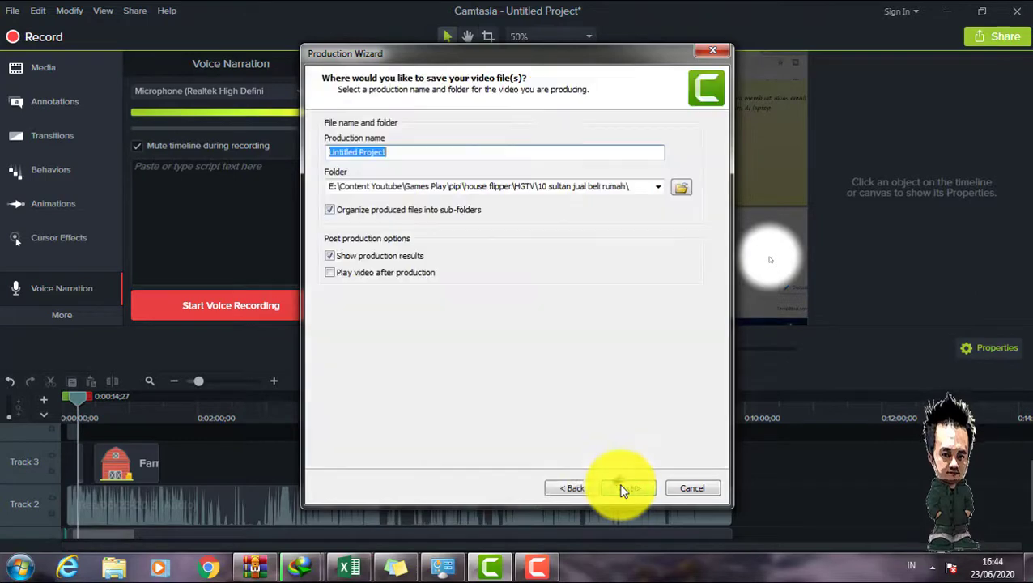
Name the production judul, turn off organizing produced files into sub-folders, and start rendering
{"action": "left_click", "coordinate": [391, 185]}
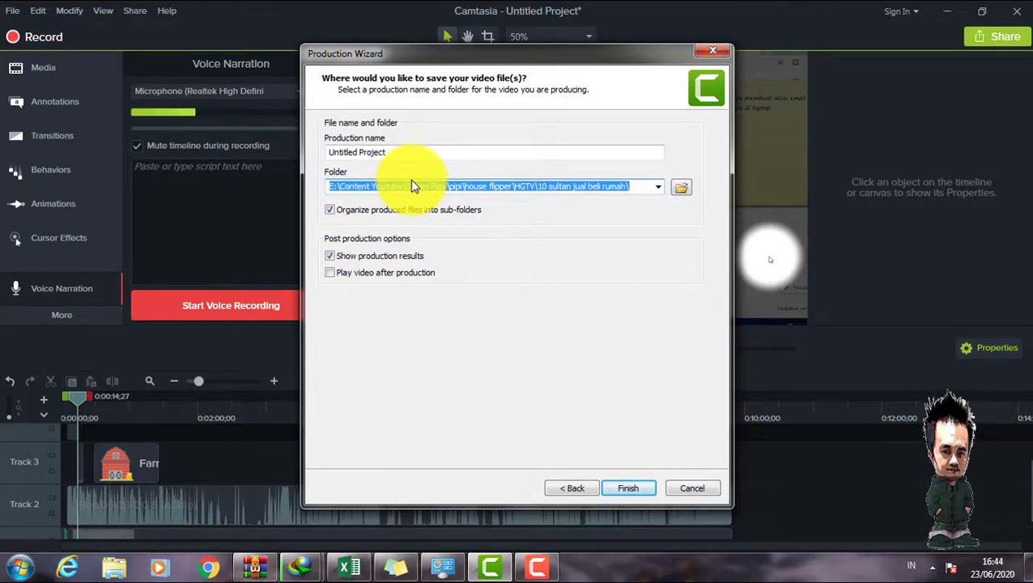
{"action": "left_click", "coordinate": [330, 210]}
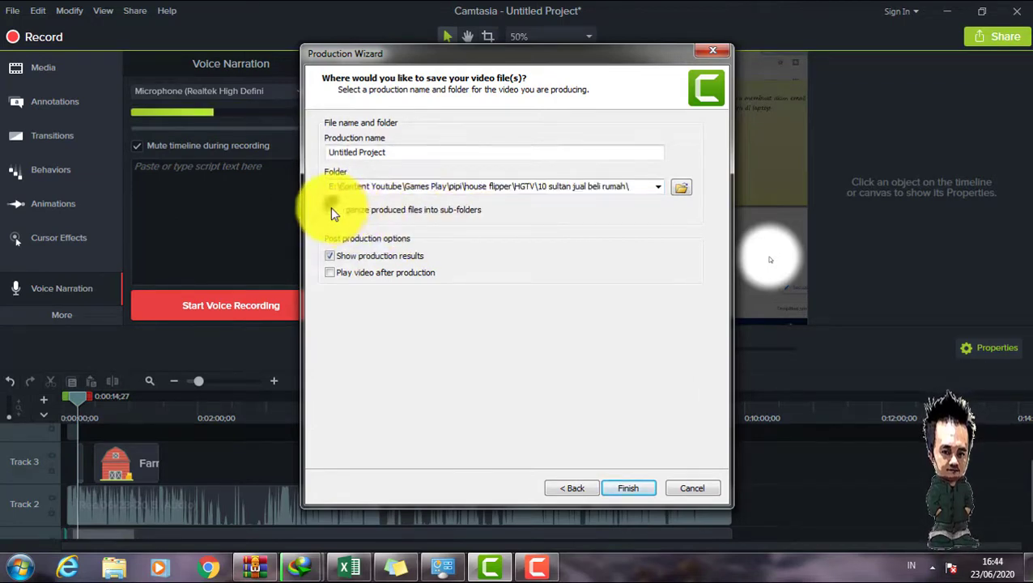
{"action": "left_click", "coordinate": [631, 488]}
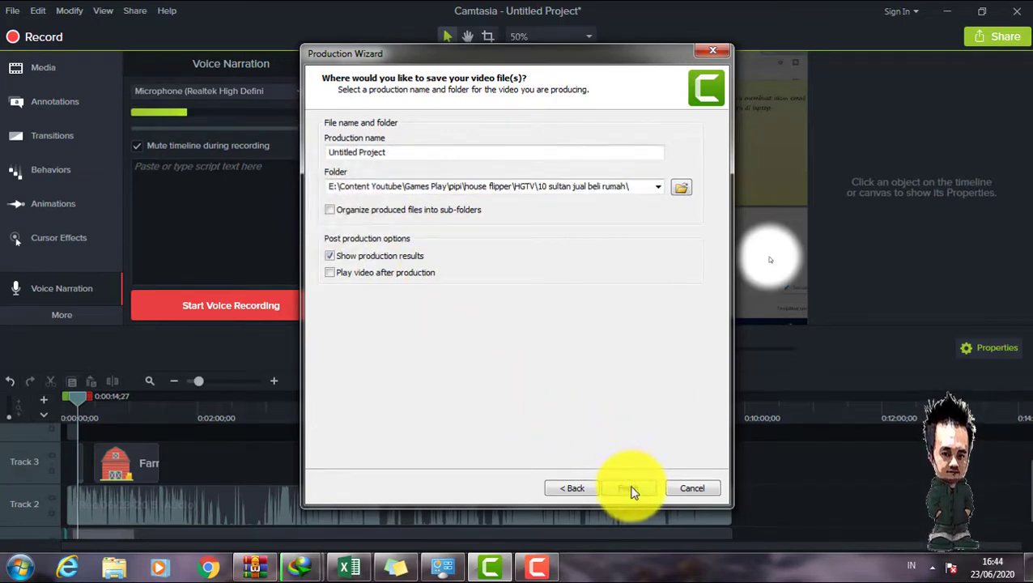
{"action": "left_click_drag", "start_coordinate": [410, 153], "coordinate": [229, 152]}
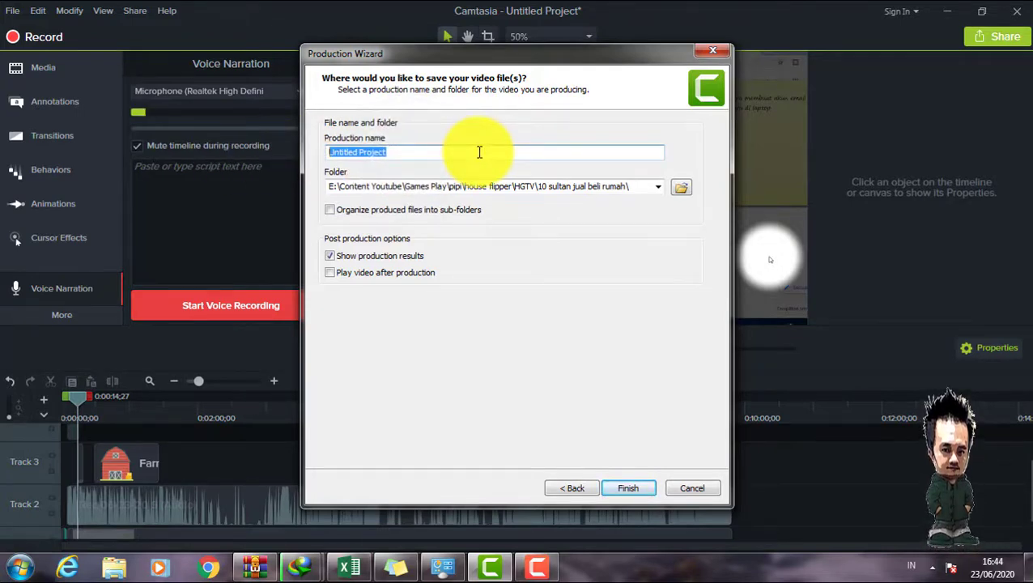
{"action": "type", "text": "judul"}
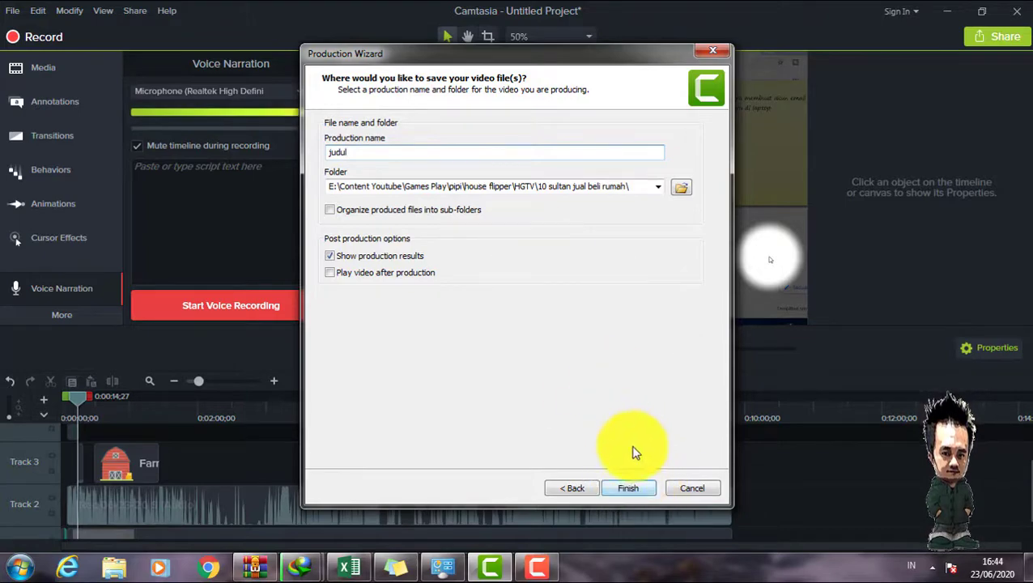
{"action": "left_click", "coordinate": [630, 486]}
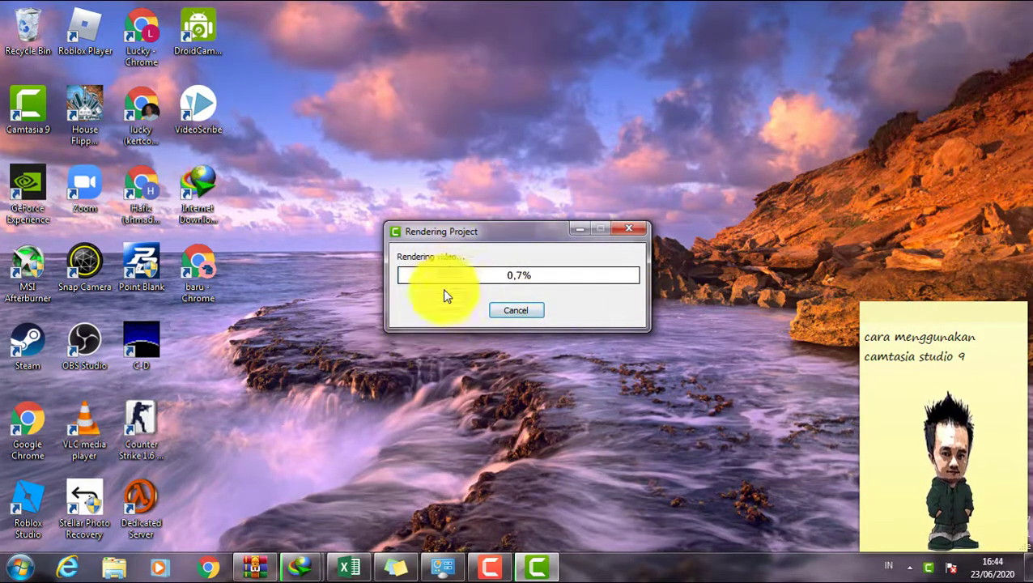
Cancel the video rendering and return to the Camtasia editor
{"action": "left_click", "coordinate": [520, 311]}
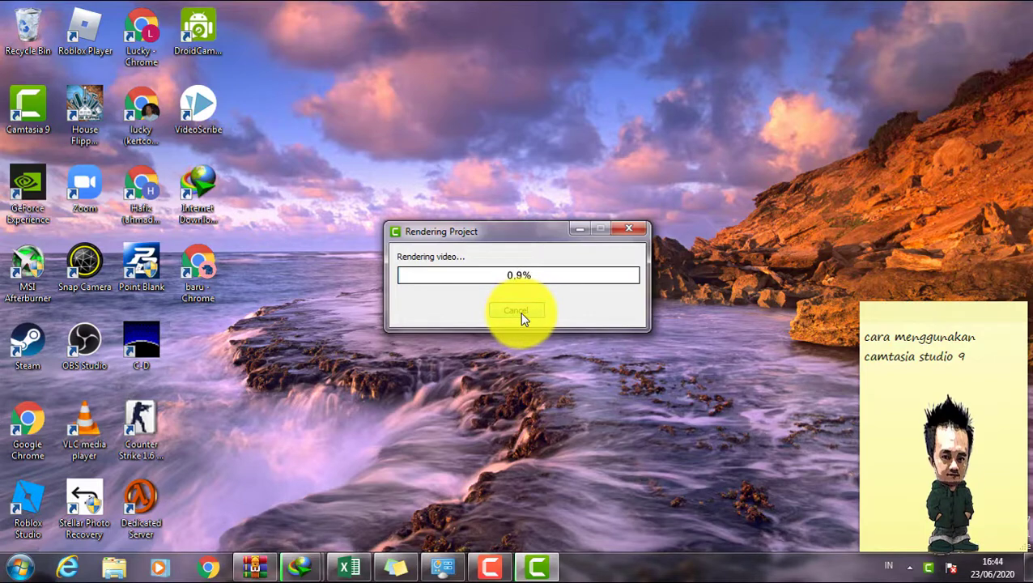
{"action": "left_click", "coordinate": [519, 340]}
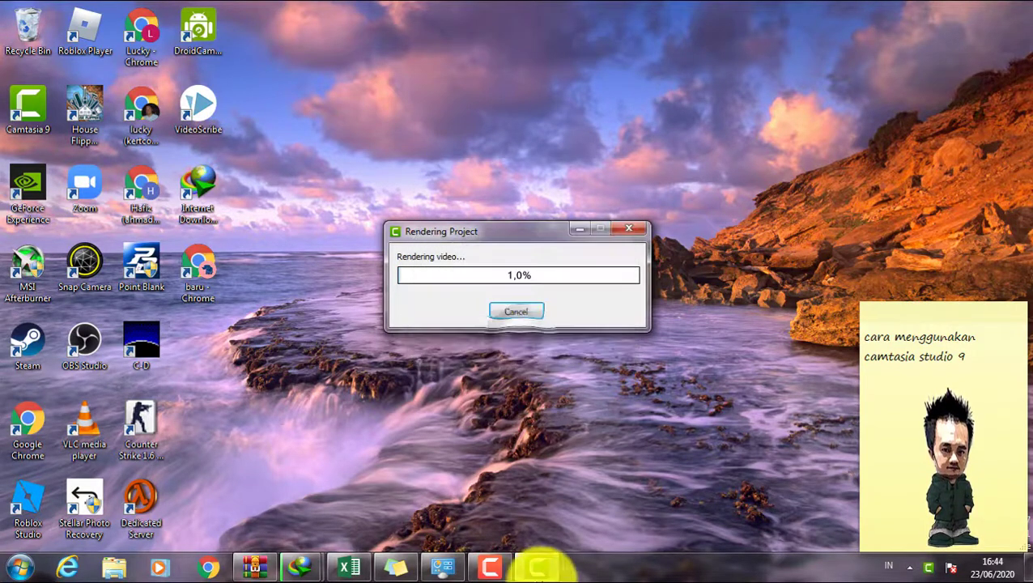
{"action": "left_click", "coordinate": [537, 566]}
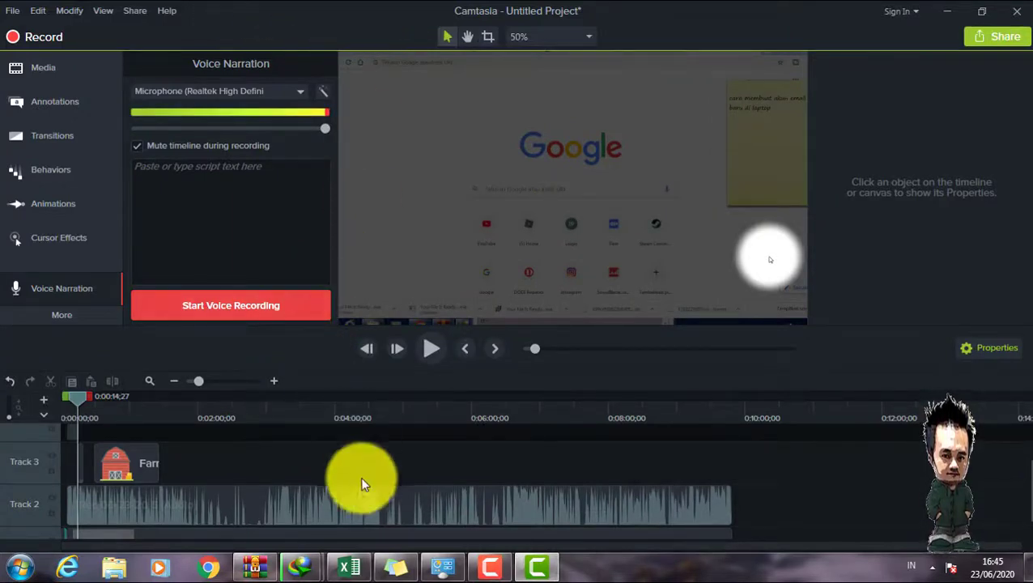
Switch to Sticky Notes to show the note about using Camtasia Studio 9
{"action": "left_click", "coordinate": [394, 565]}
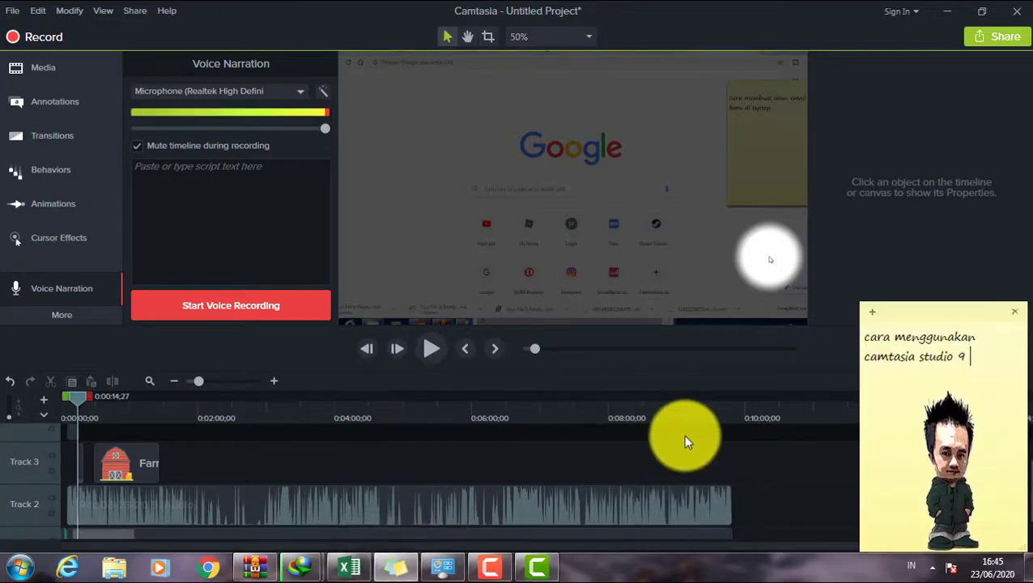